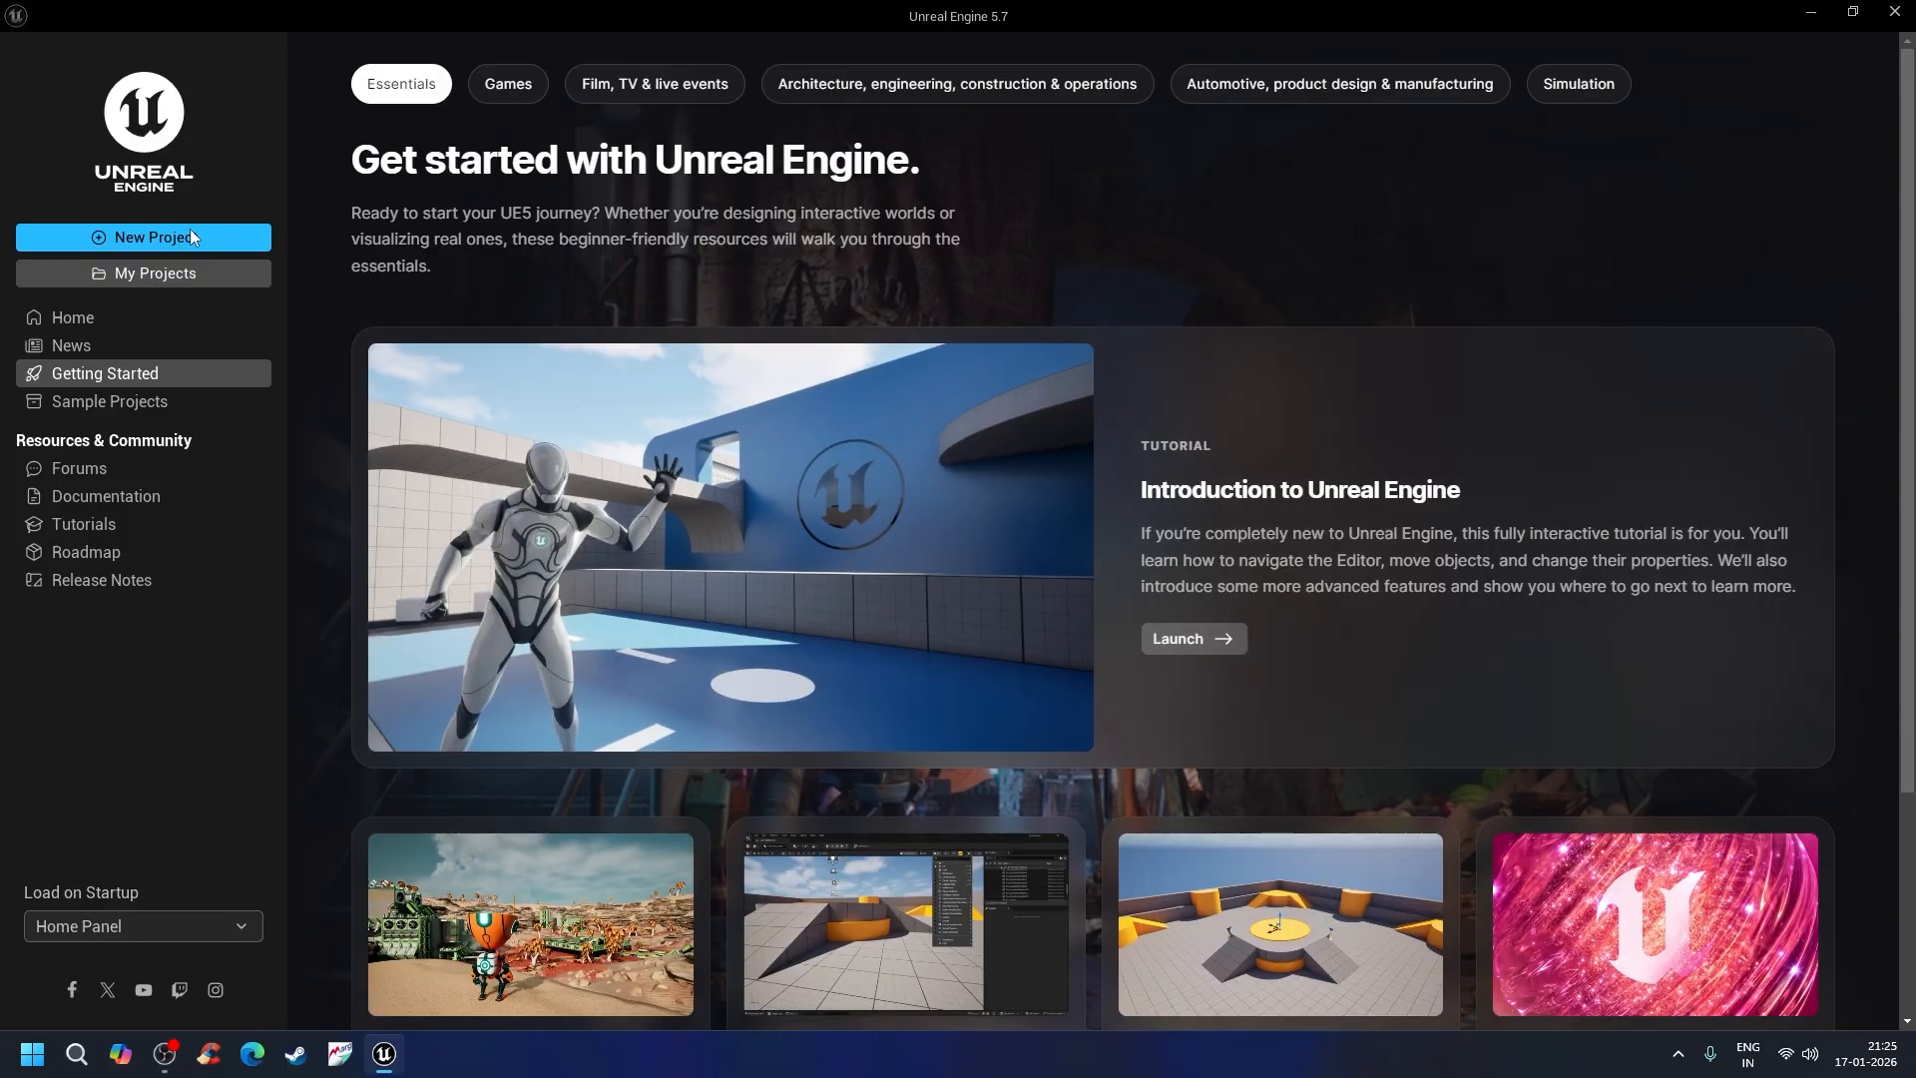
Step: Create a new project named DS_Portal from the Blank template in the Film / Video & Live Events category
{"action": "left_click", "coordinate": [224, 240]}
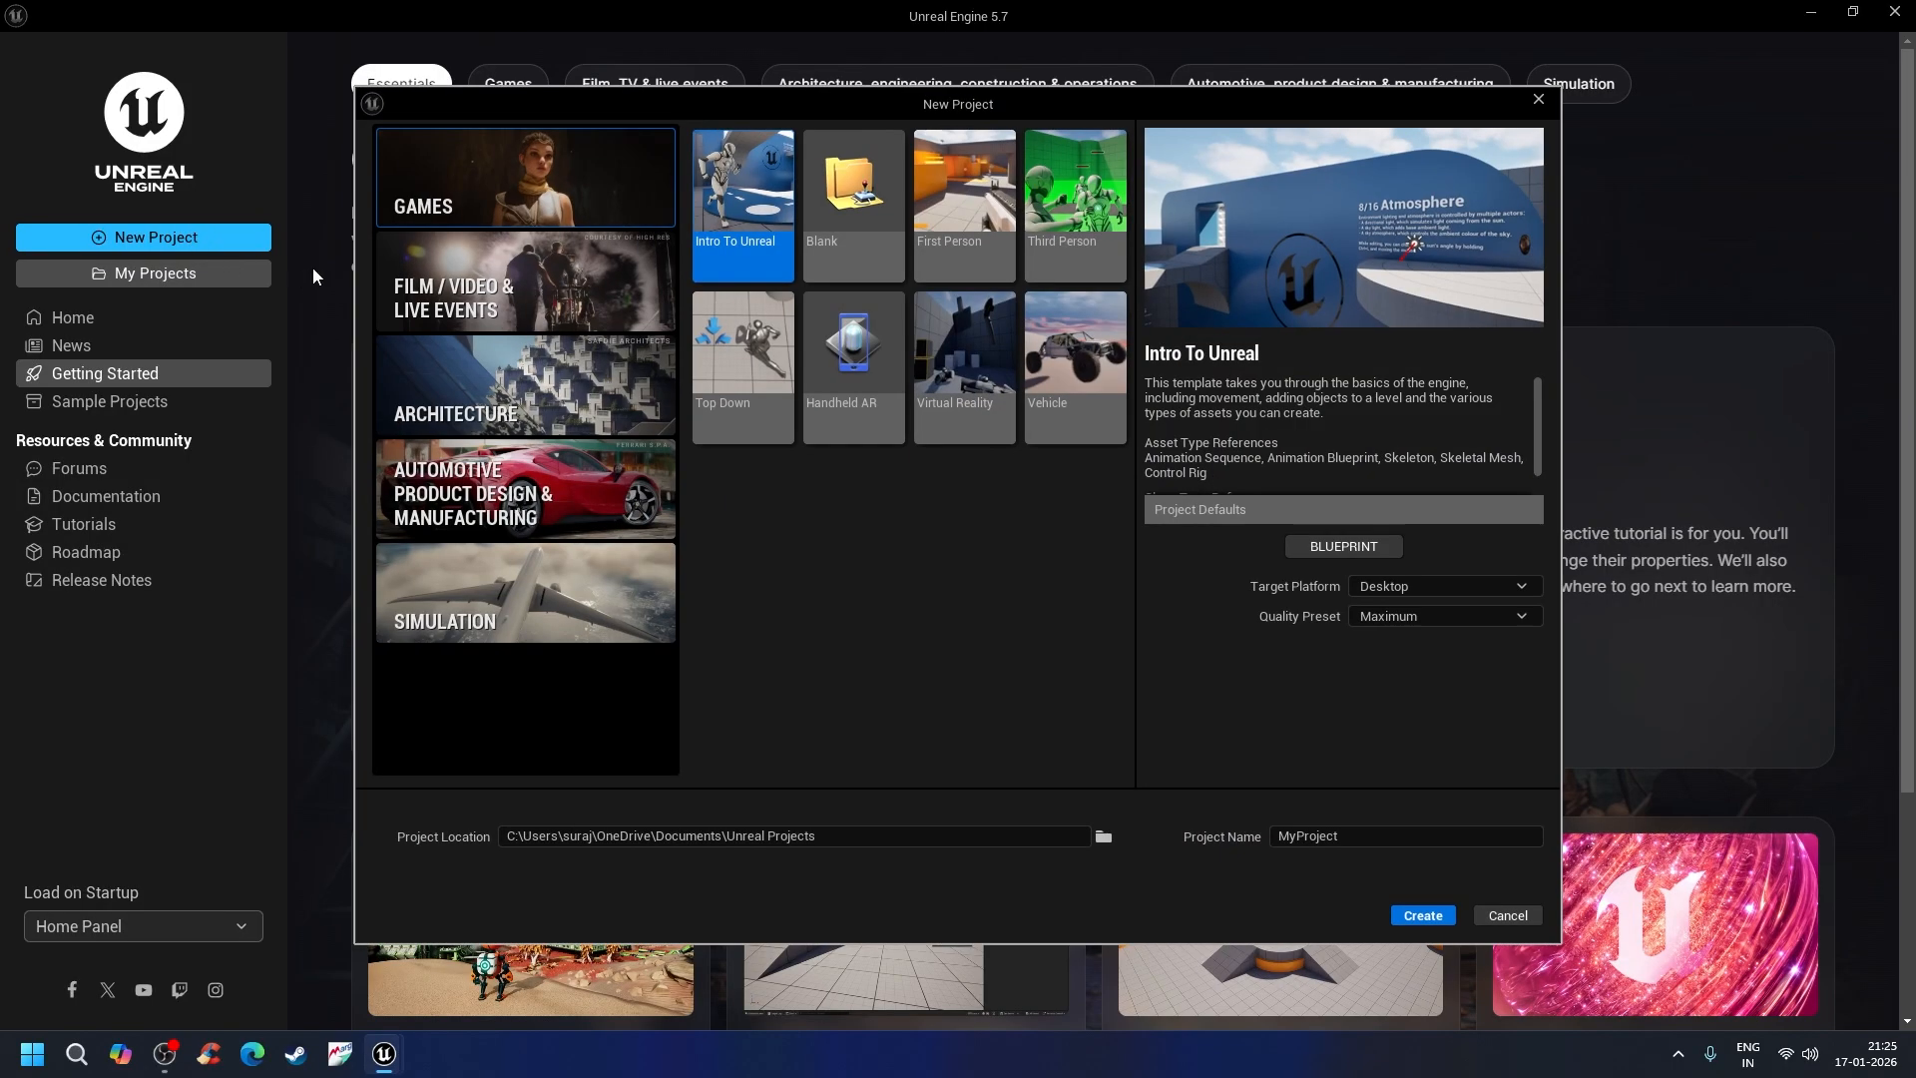
{"action": "left_click", "coordinate": [589, 273]}
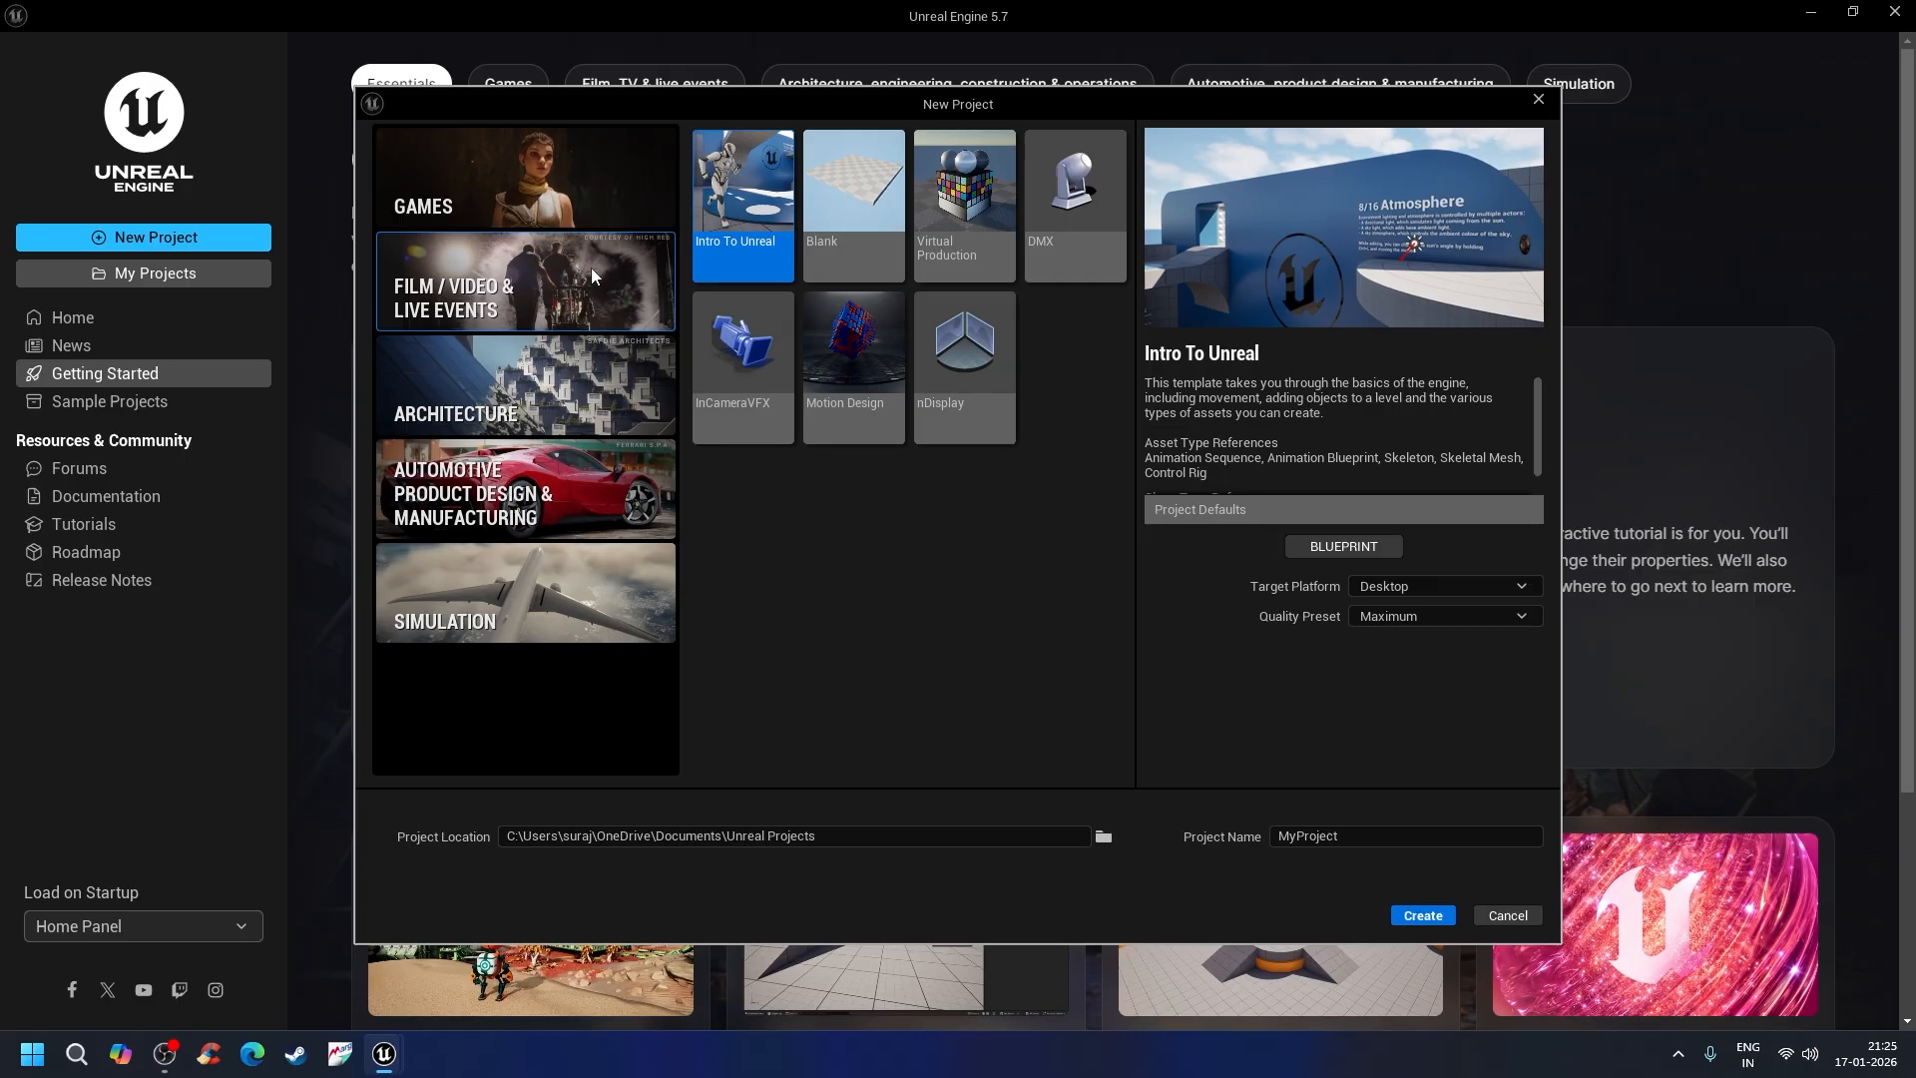
{"action": "left_click", "coordinate": [881, 212]}
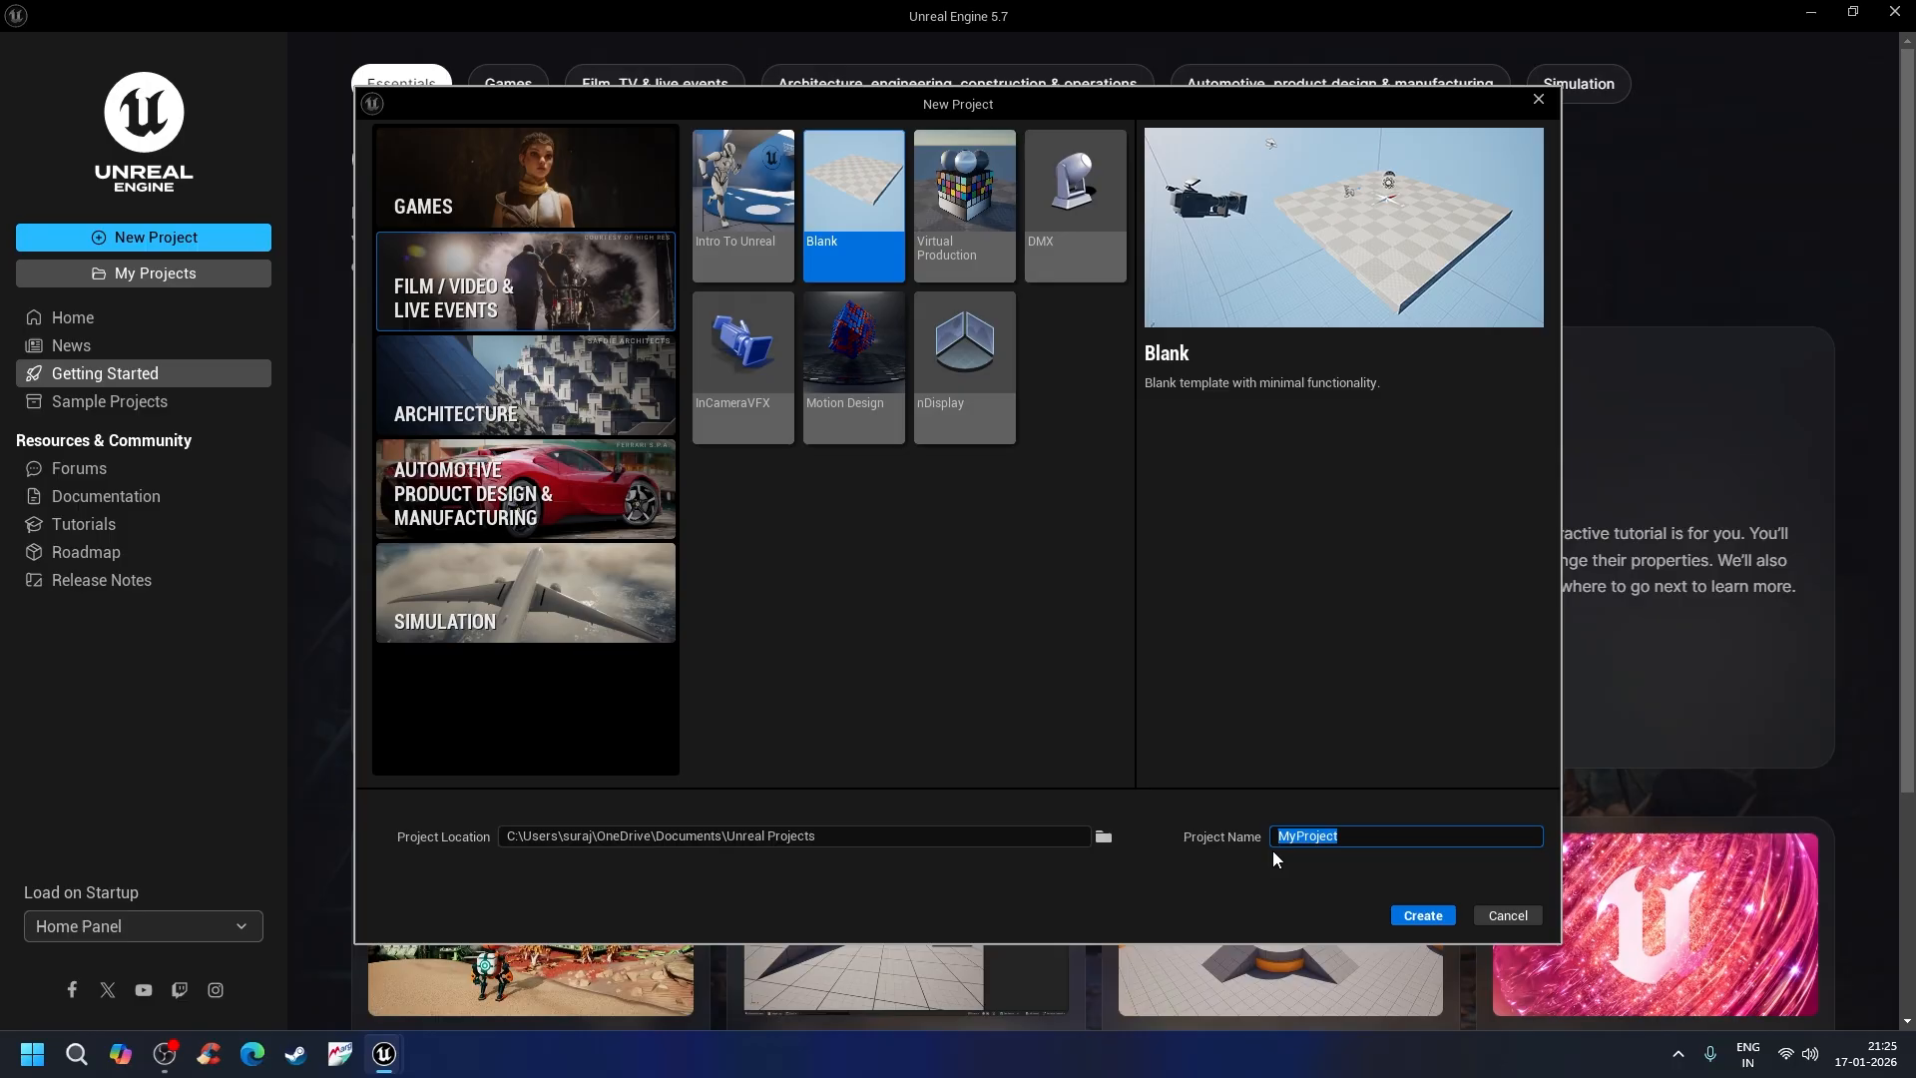
{"action": "type", "text": "DS_Portal"}
{"action": "left_click", "coordinate": [1423, 916]}
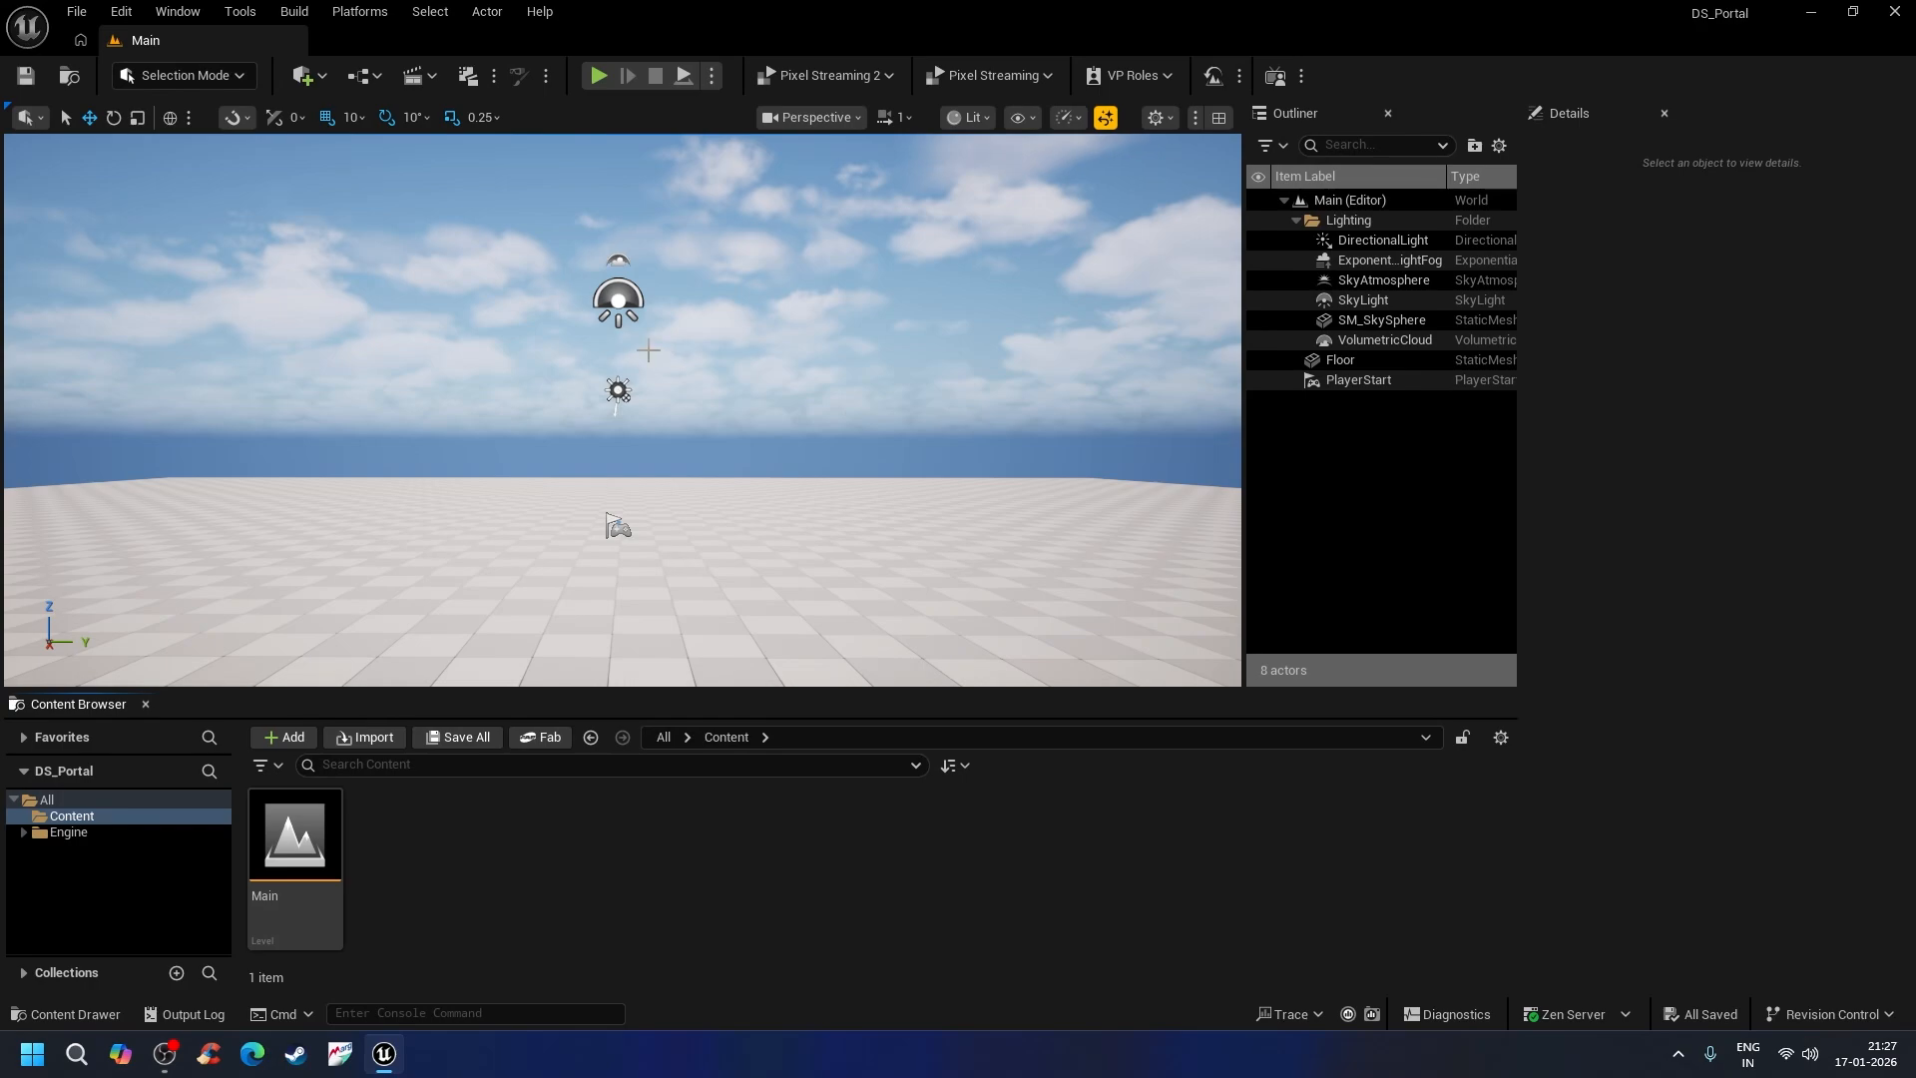
Step: Create a folder named Material in the Content folder and open it
{"action": "right_click", "coordinate": [421, 824]}
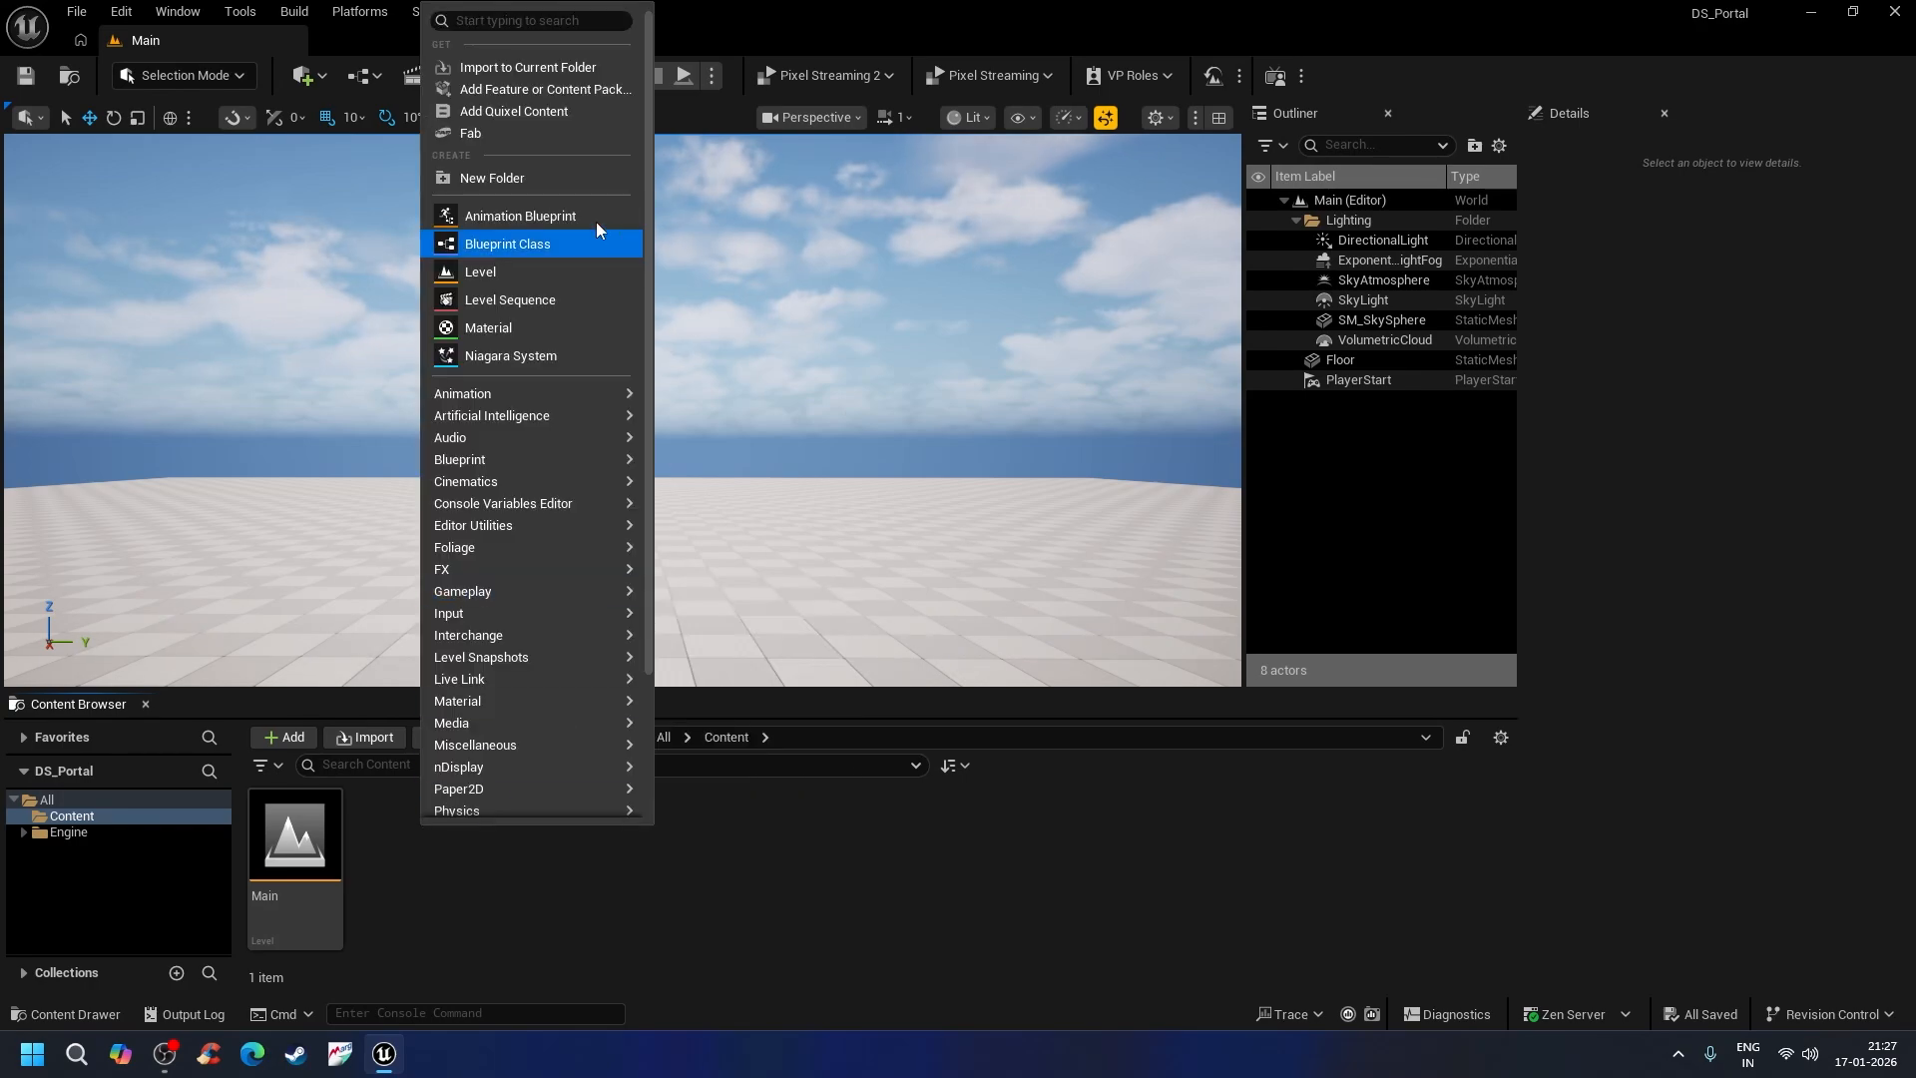
{"action": "left_click", "coordinate": [531, 176]}
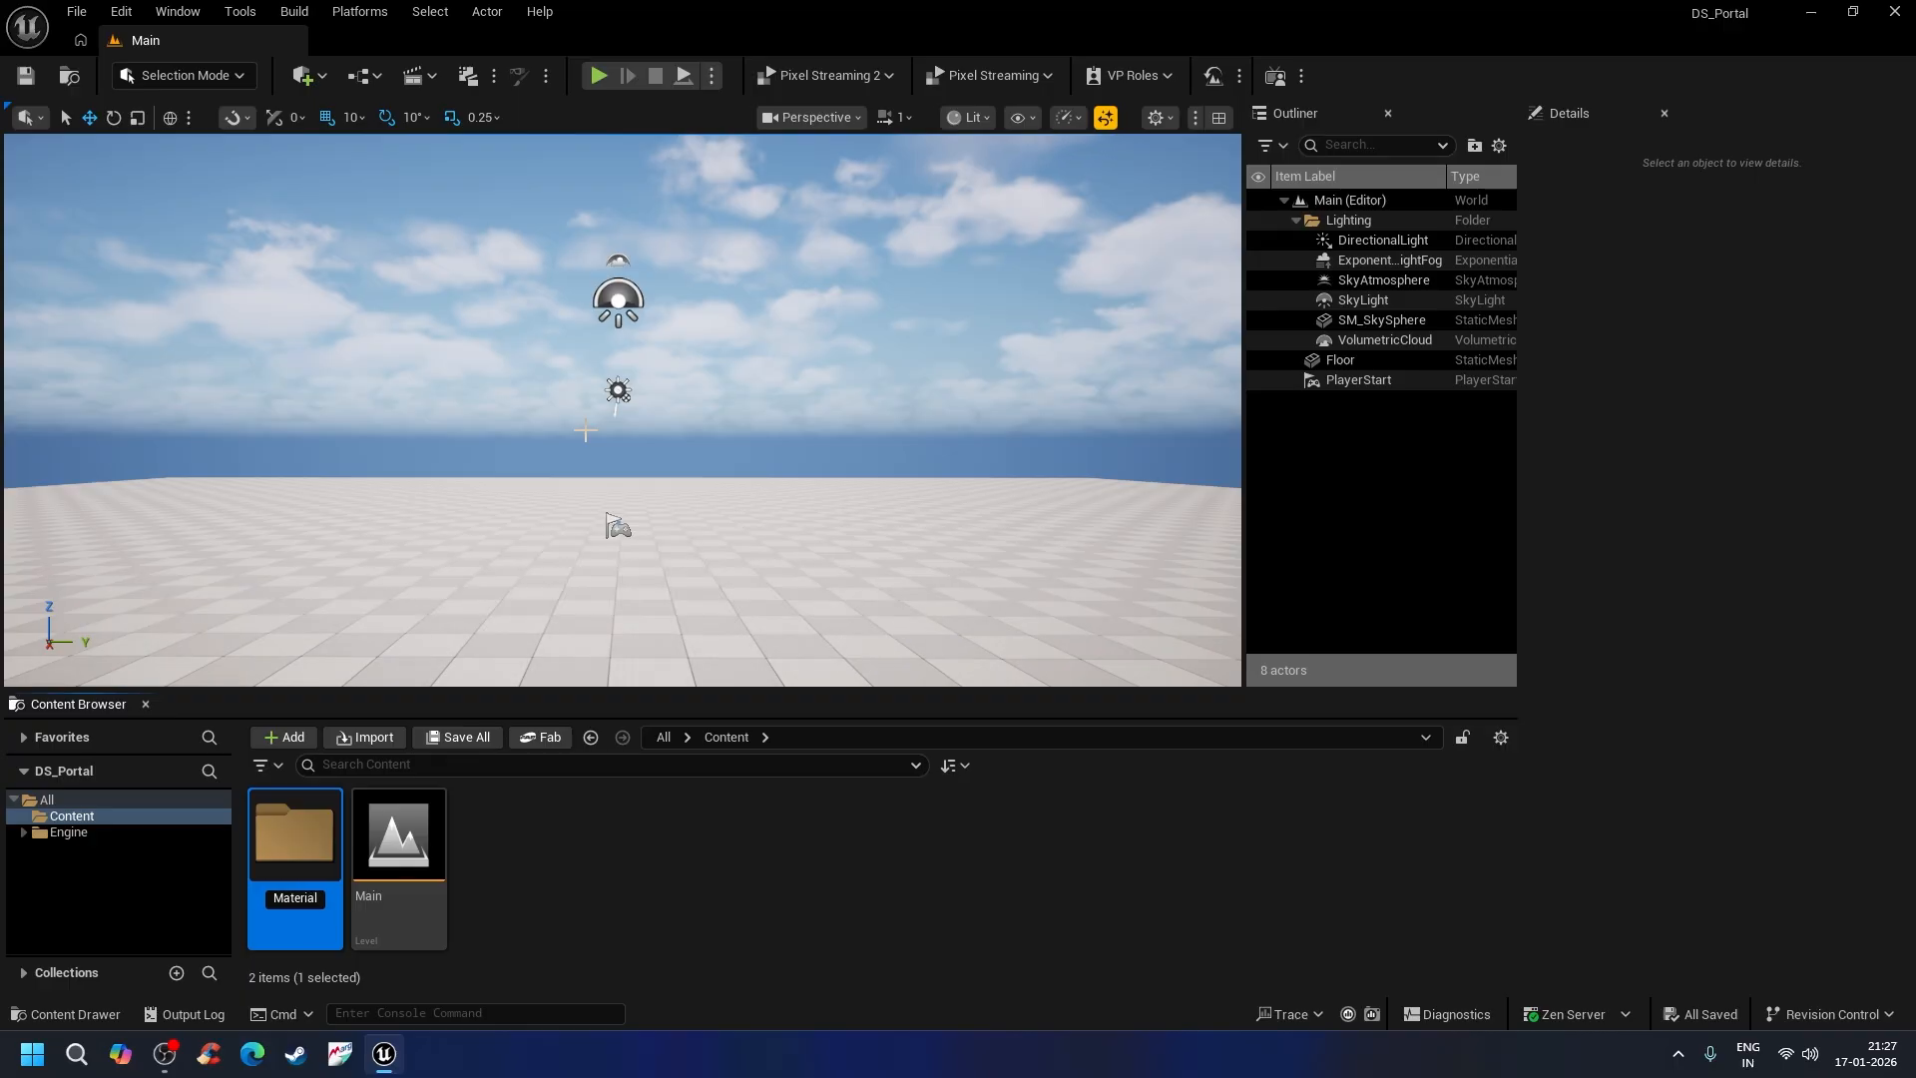
{"action": "double_click", "coordinate": [294, 834]}
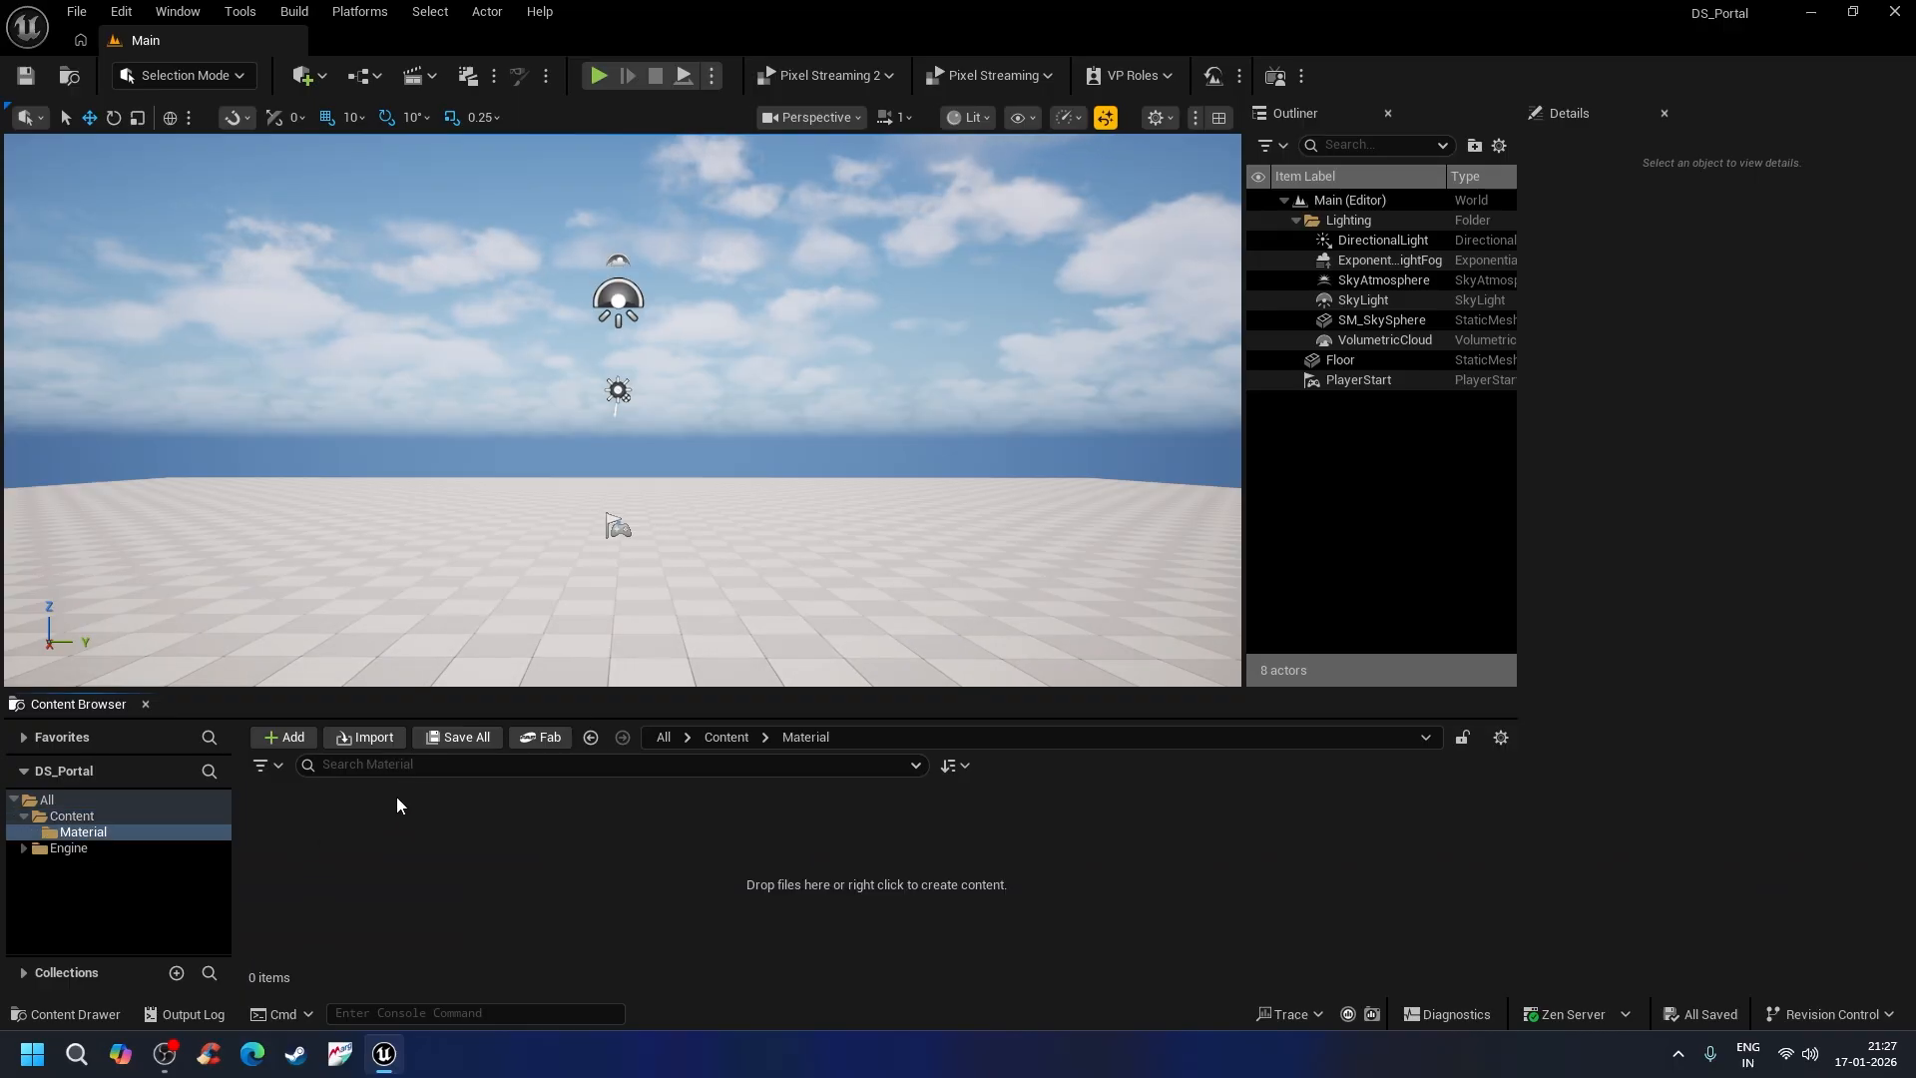
Step: Create a new material named DS_portal in the Material folder
{"action": "right_click", "coordinate": [397, 796]}
{"action": "left_click", "coordinate": [494, 533]}
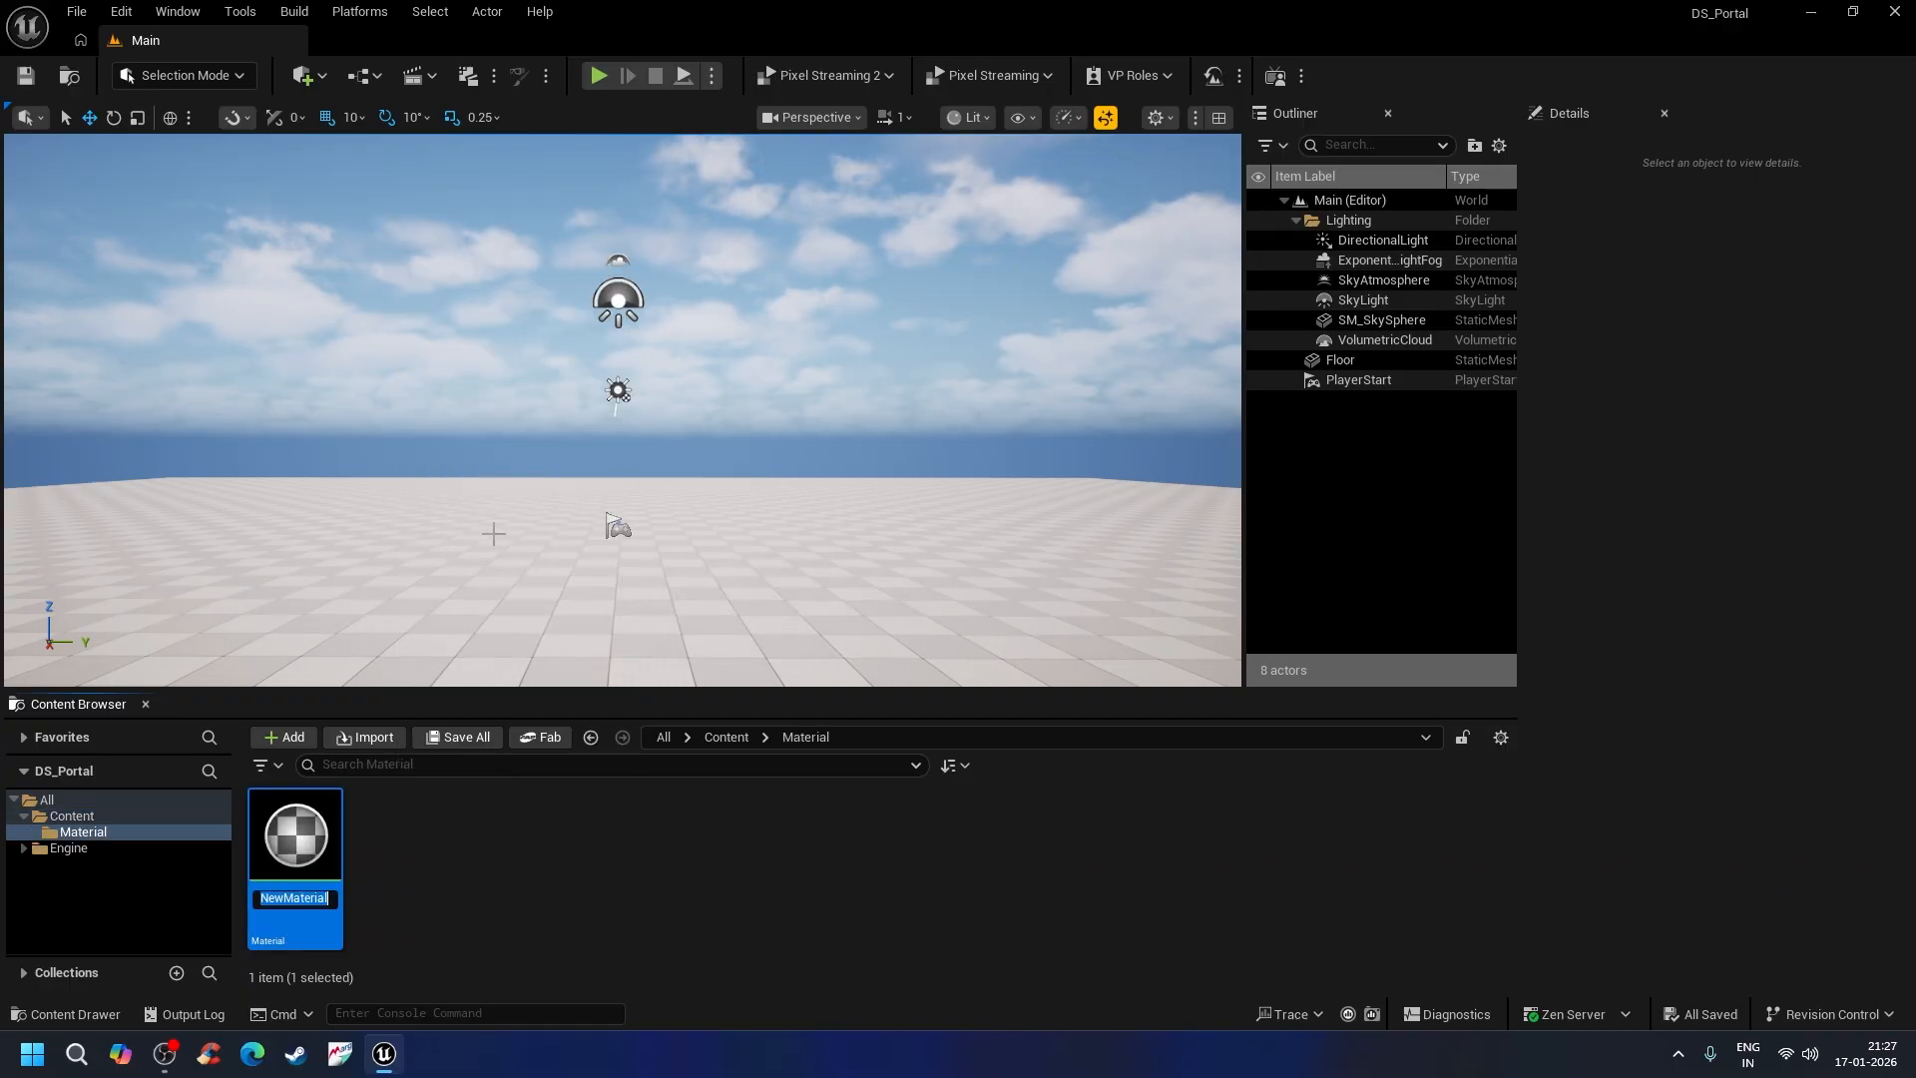
{"action": "type", "text": "DS"}
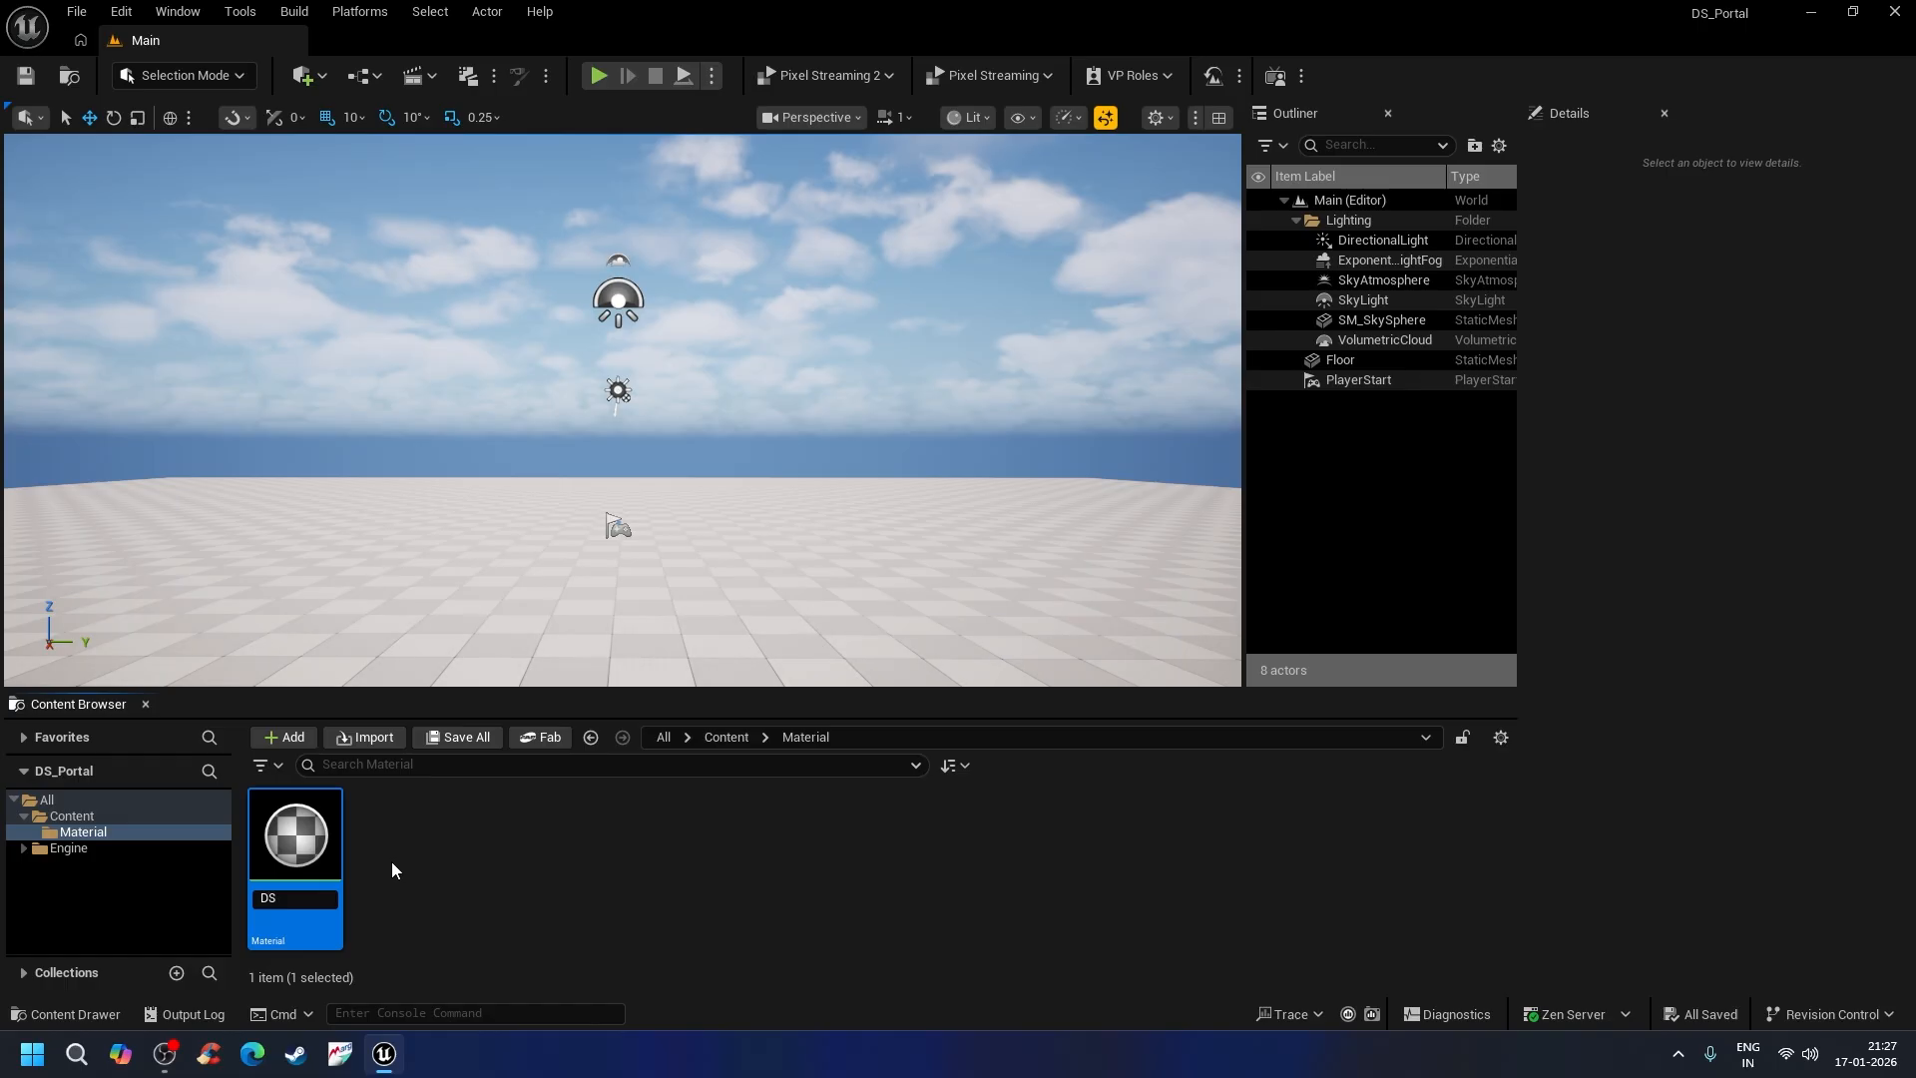
{"action": "type", "text": "_portal"}
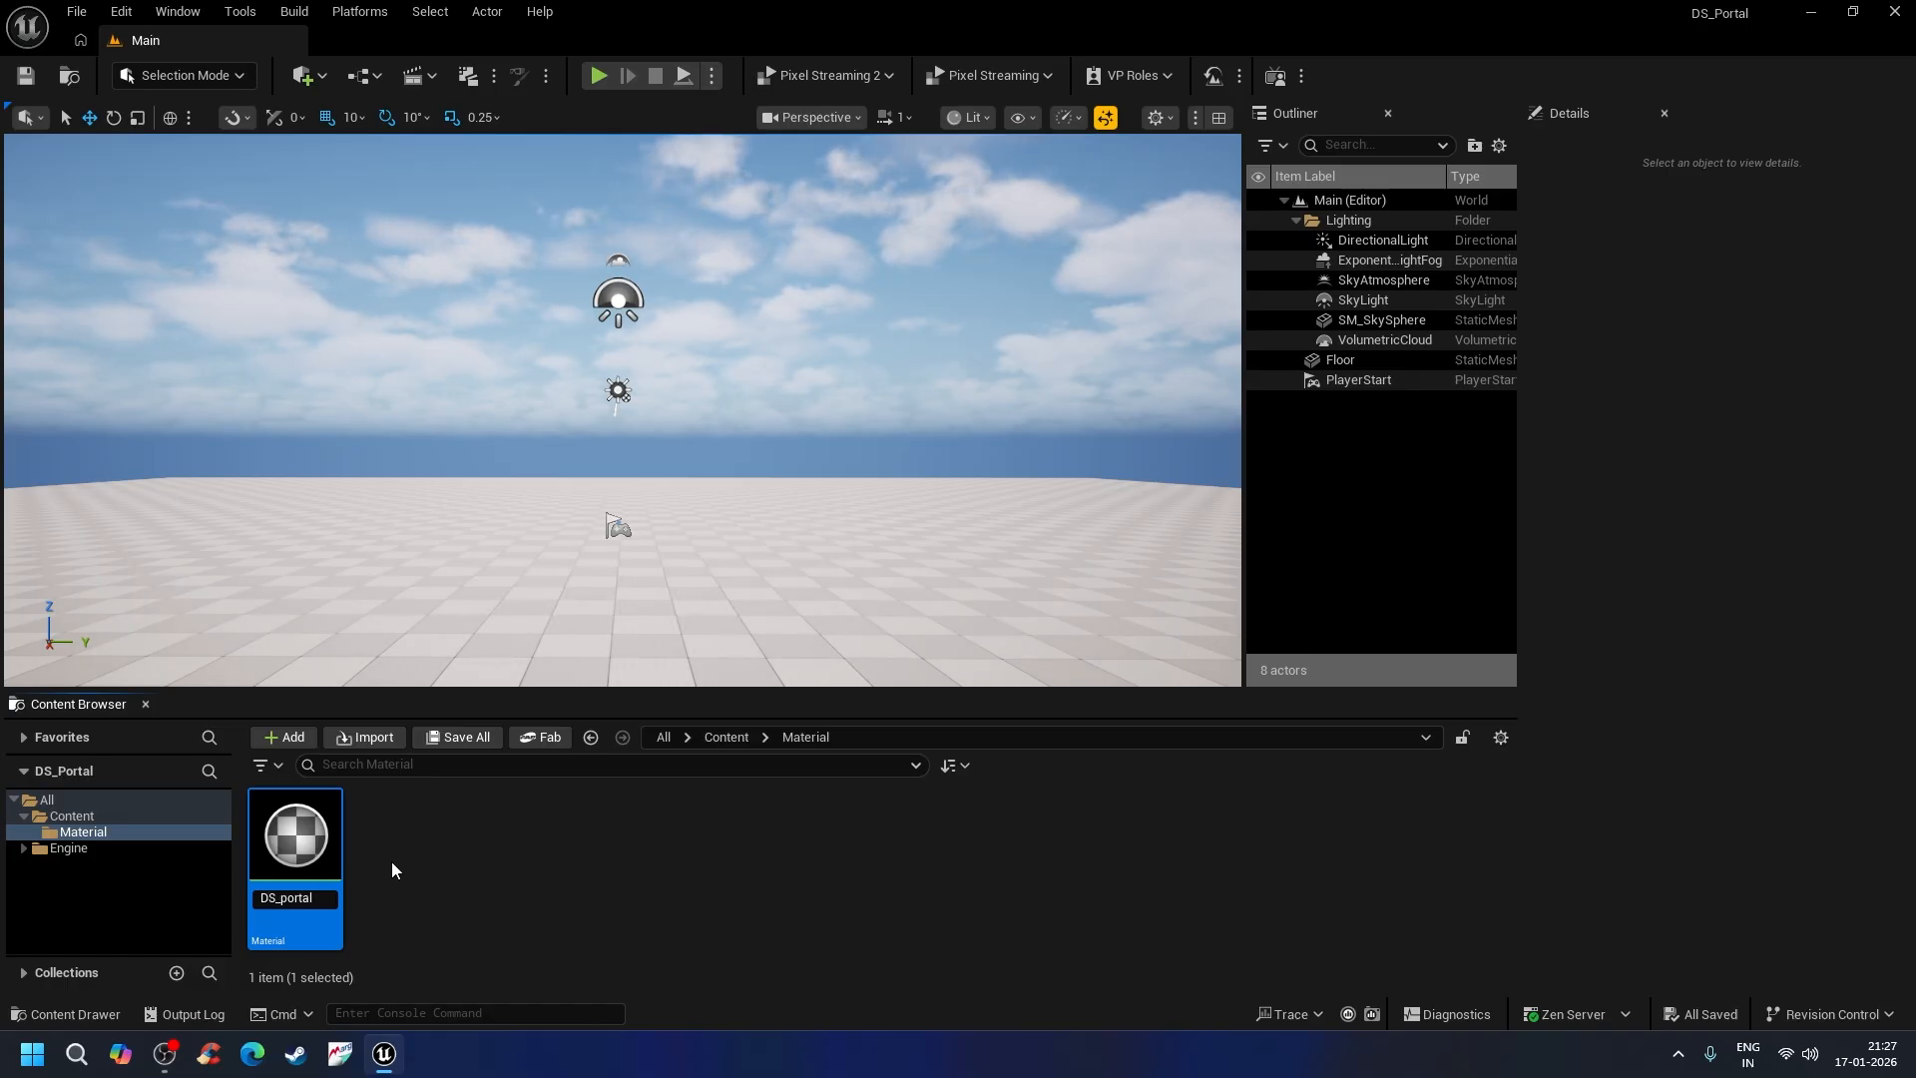
{"action": "key", "text": "Return"}
Step: Open the DS_portal material and set its blend mode to Additive and its shading model to Unlit
{"action": "double_click", "coordinate": [305, 822]}
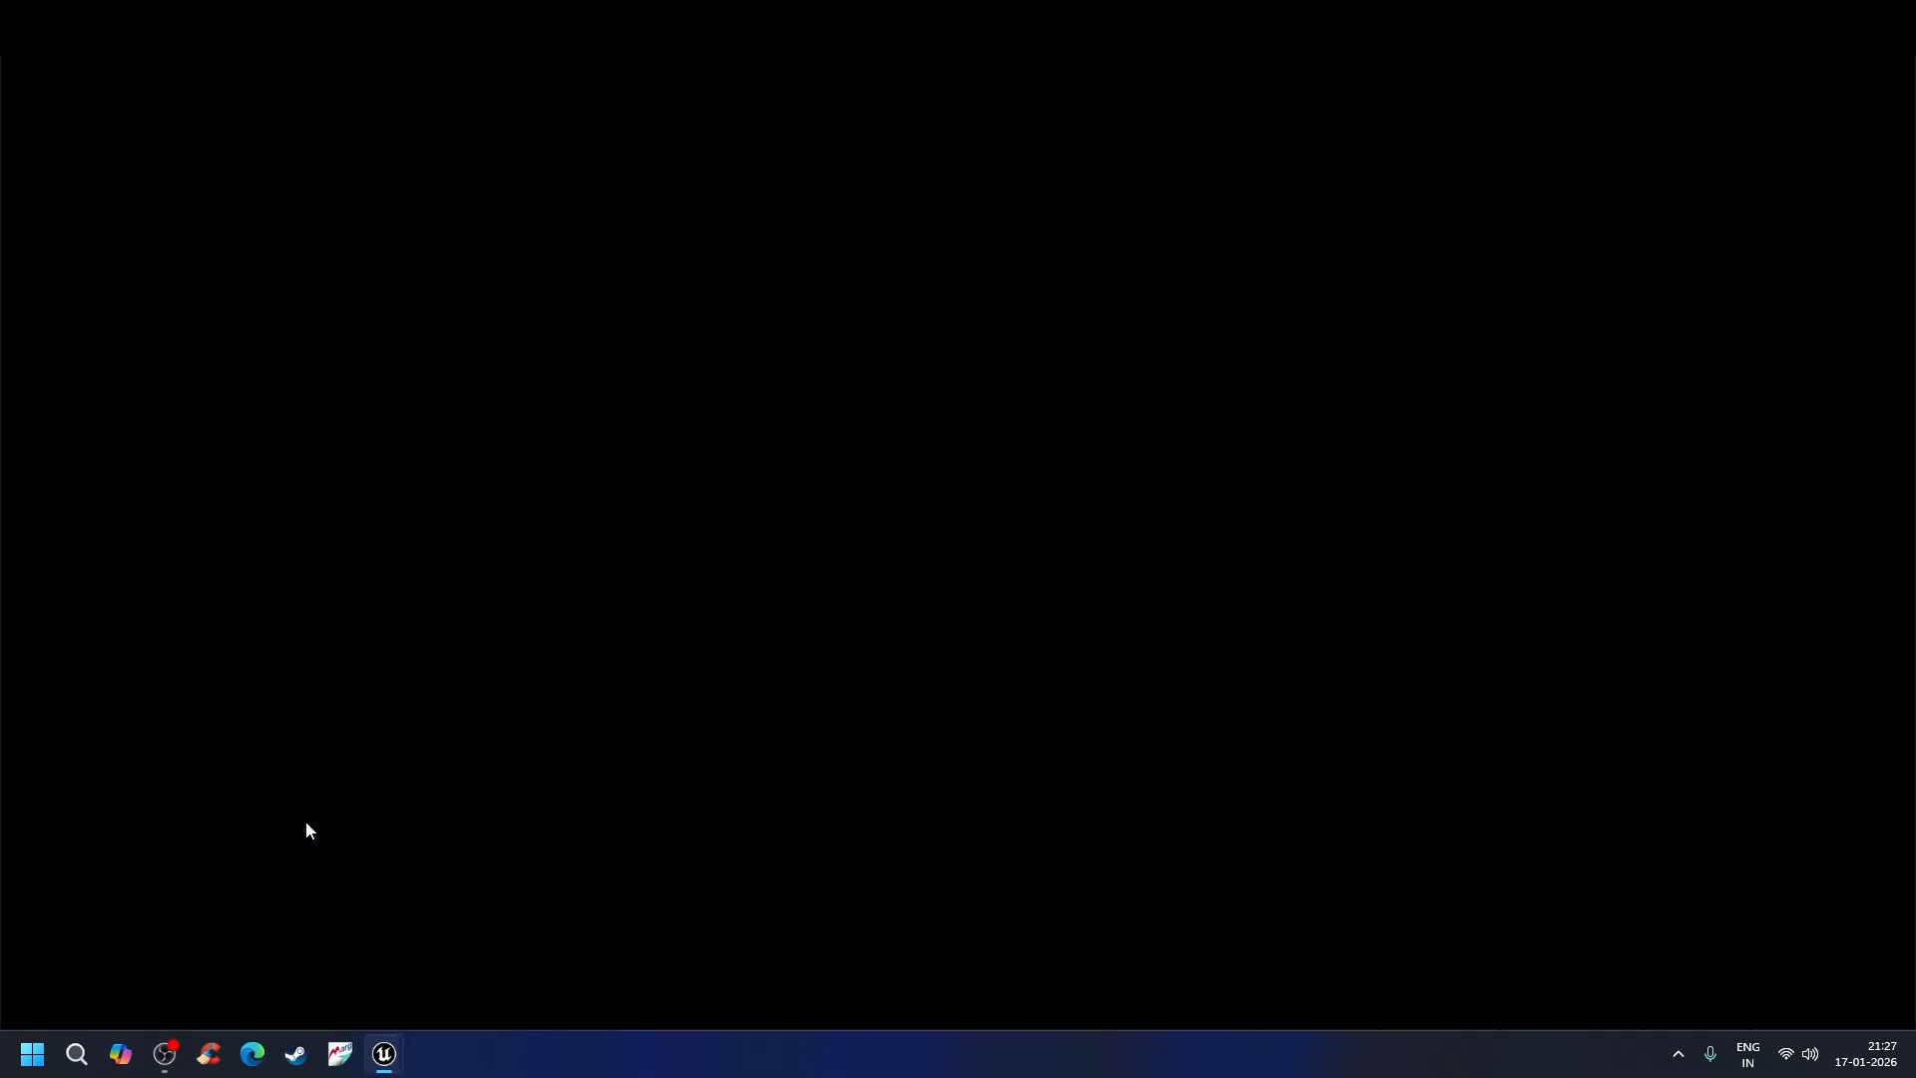
{"action": "scroll", "coordinate": [956, 306], "scroll_direction": "down", "scroll_amount": 2}
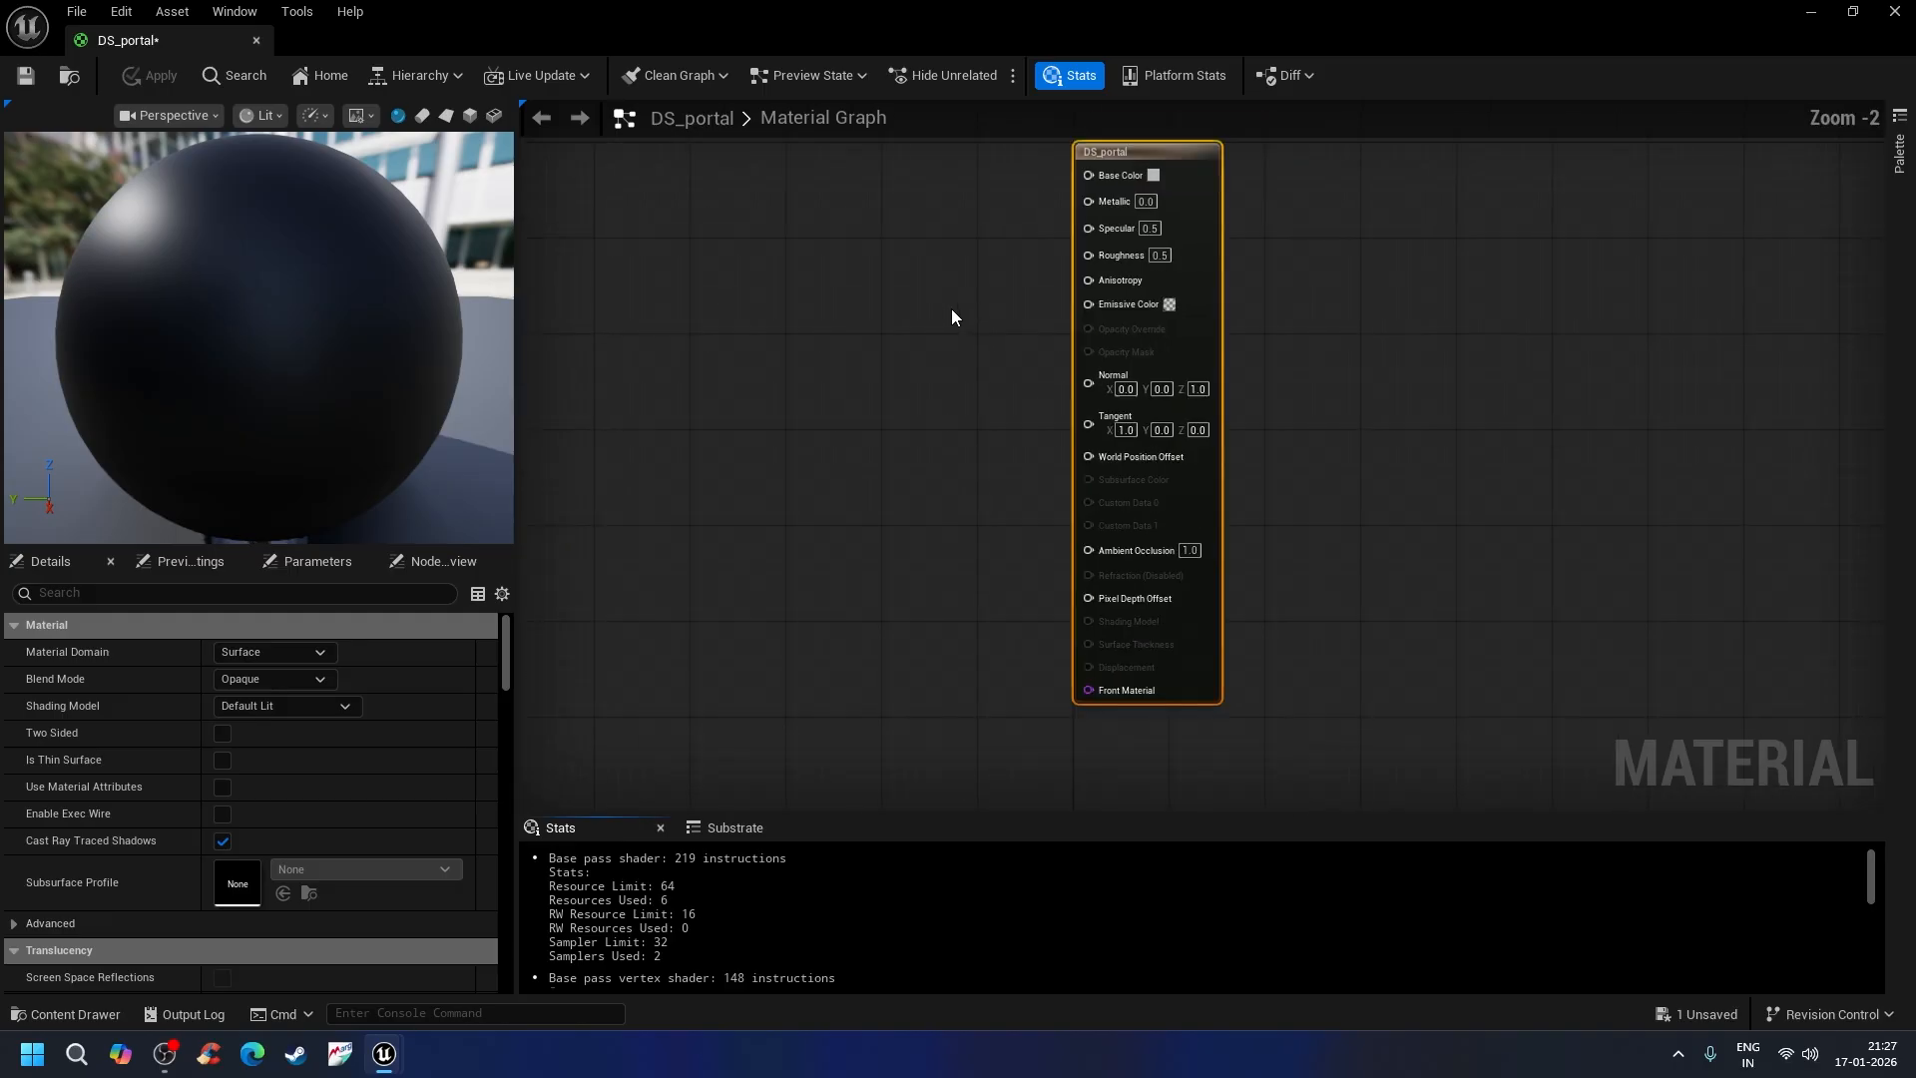
{"action": "right_click_drag", "start_coordinate": [950, 308], "coordinate": [996, 367]}
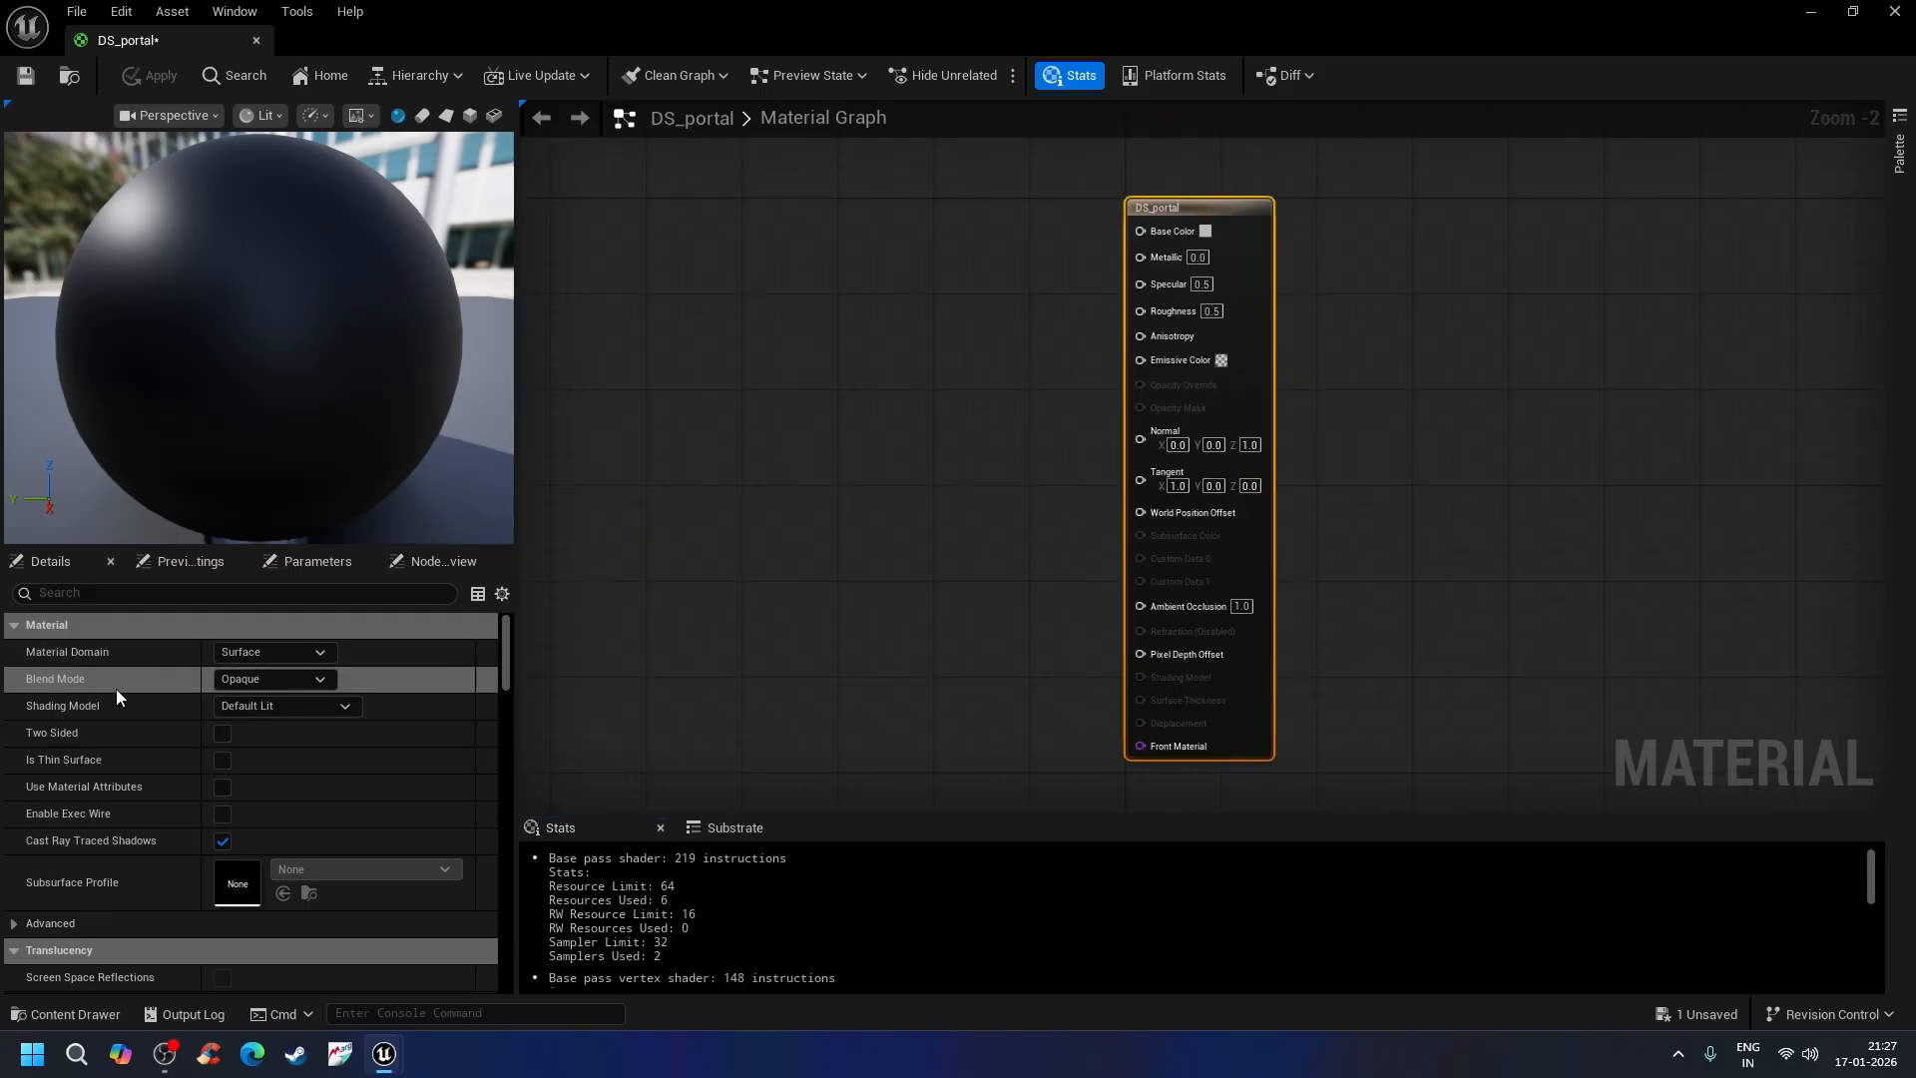
{"action": "left_click", "coordinate": [285, 678]}
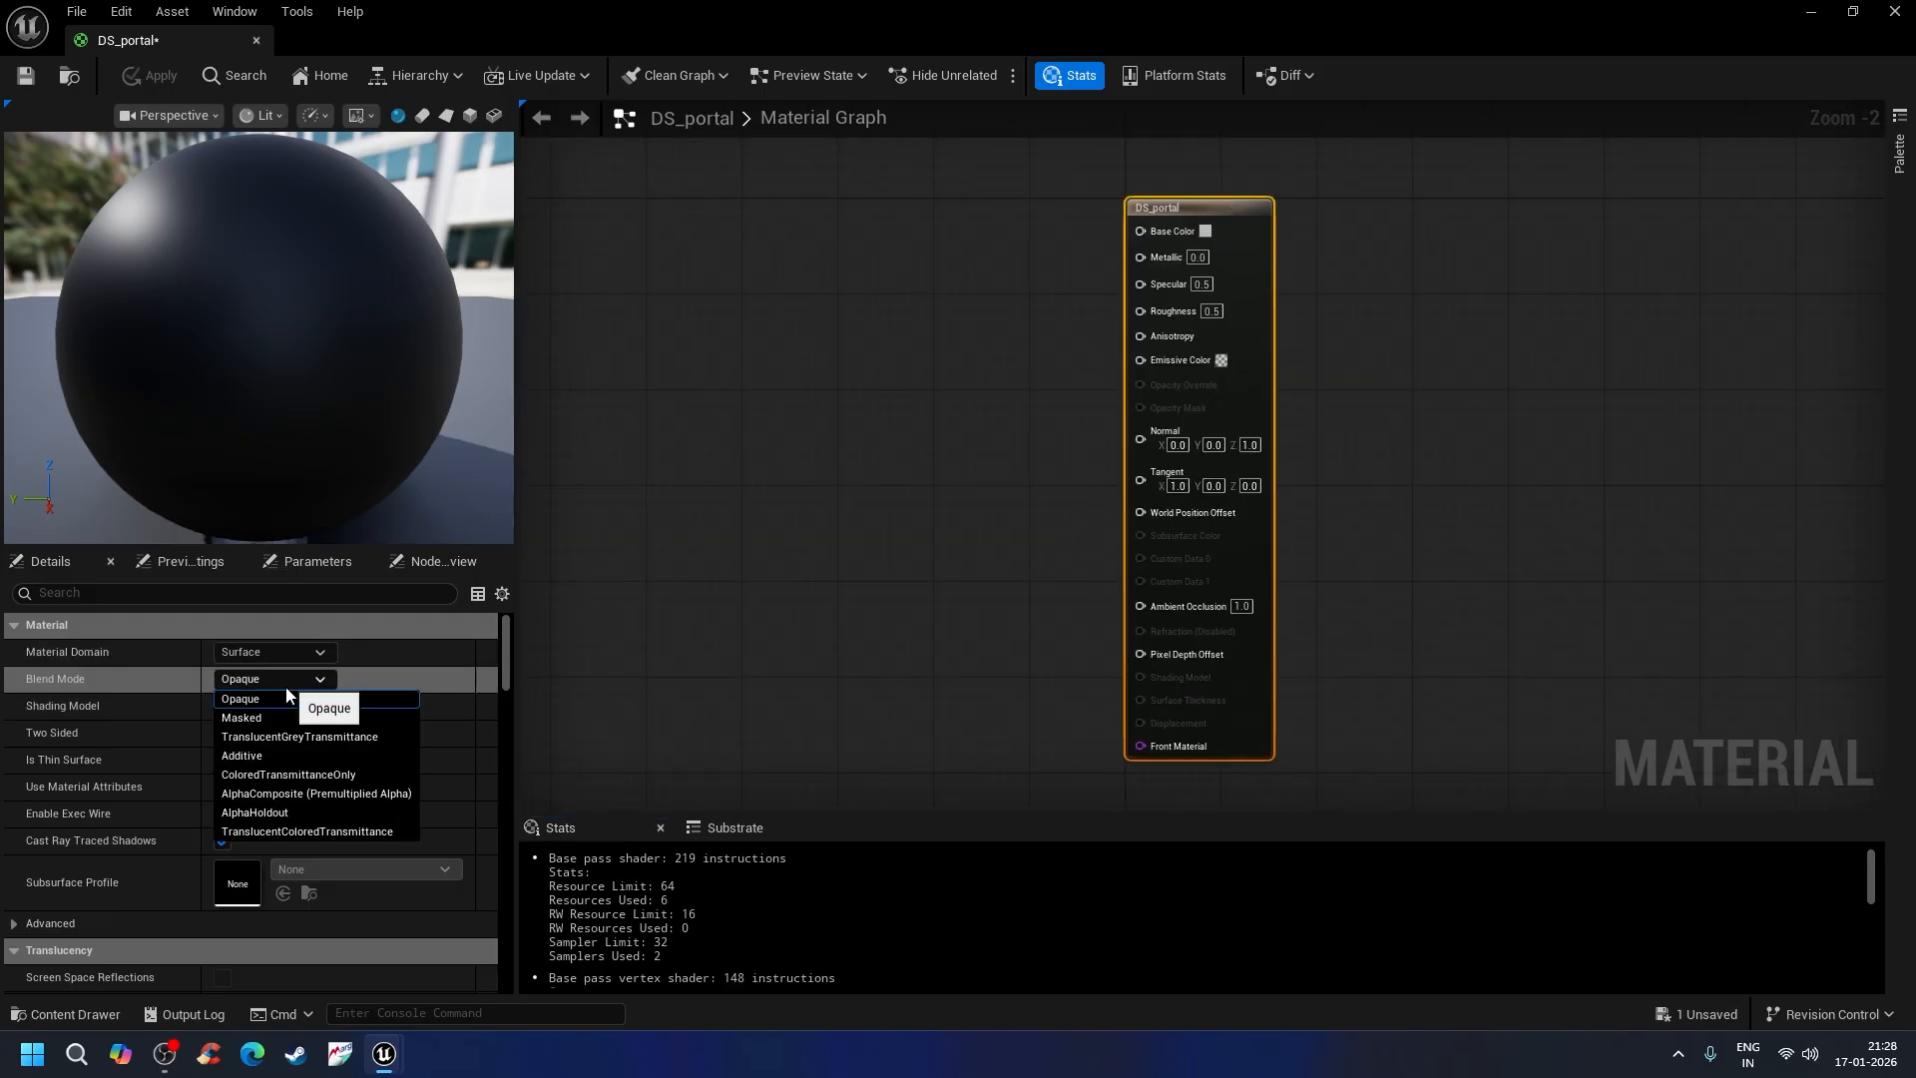
{"action": "left_click", "coordinate": [260, 749]}
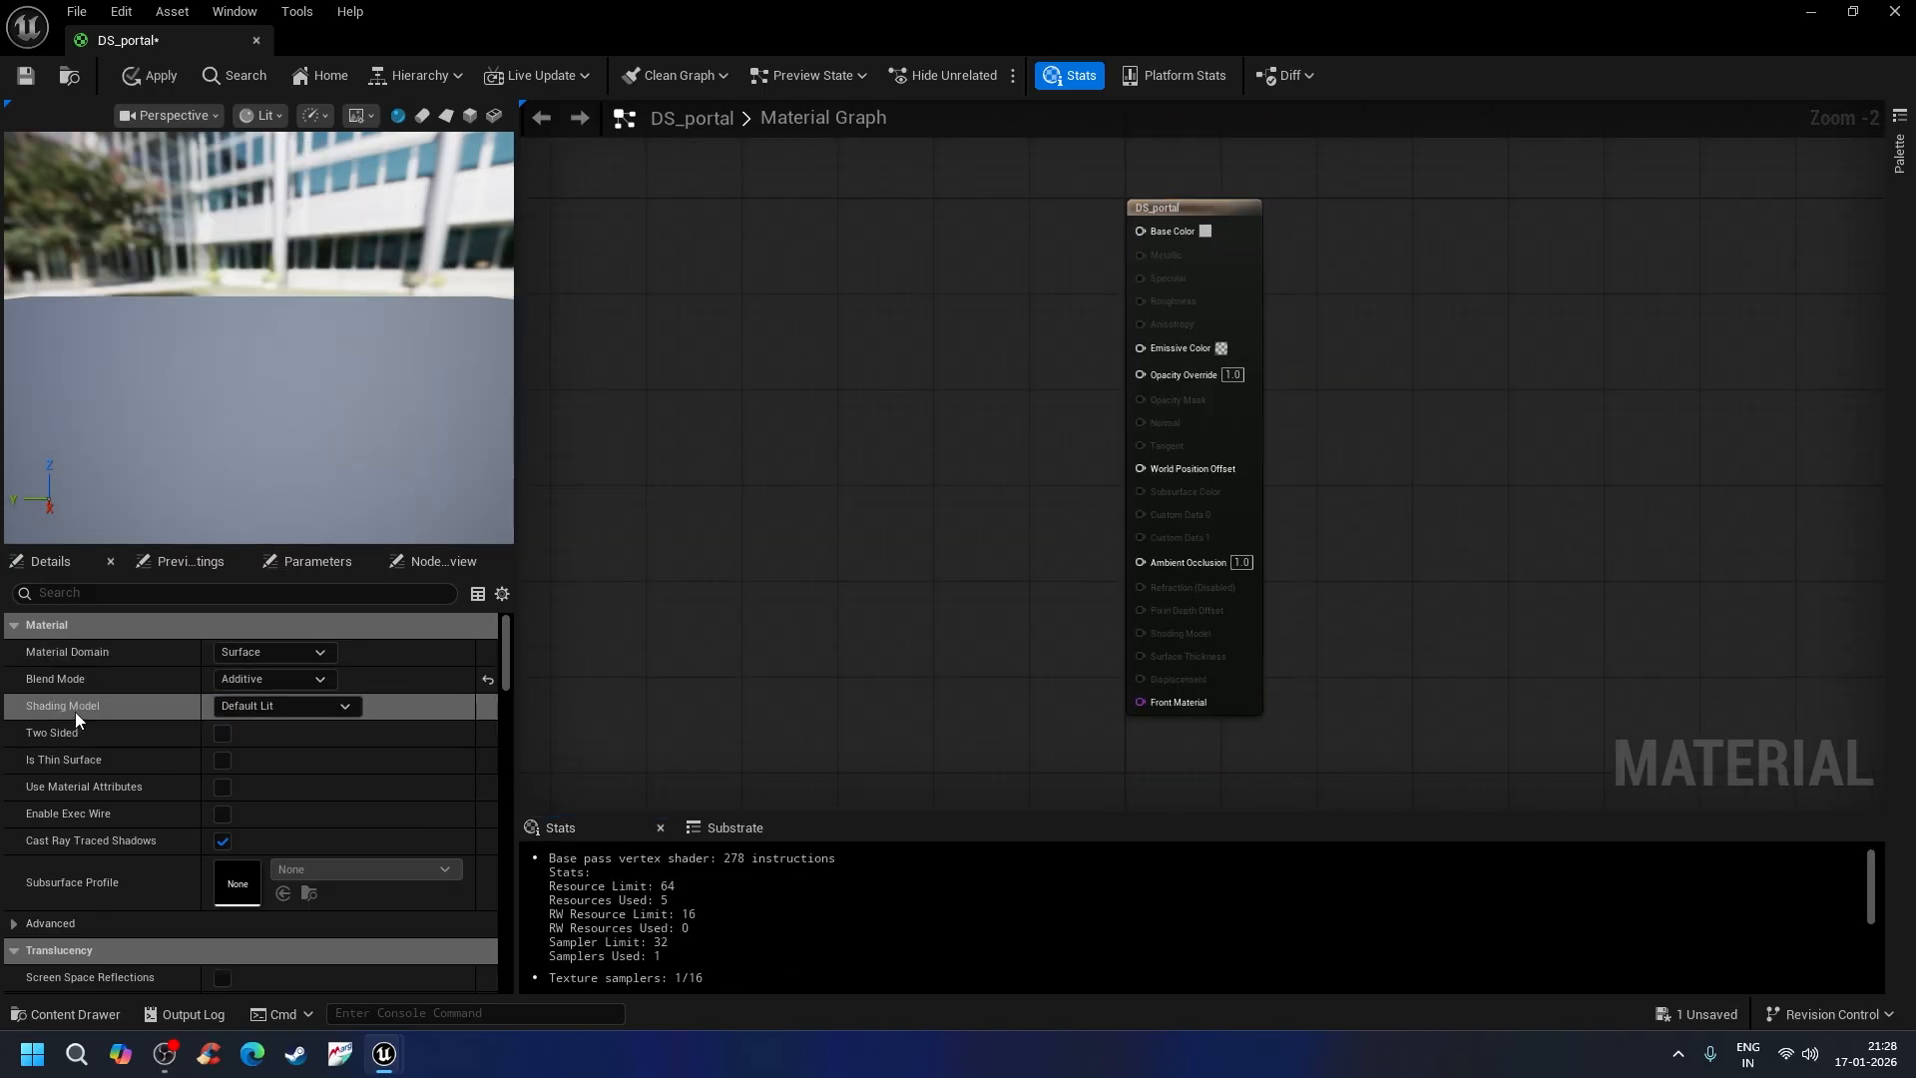
{"action": "left_click", "coordinate": [337, 706]}
{"action": "left_click", "coordinate": [304, 731]}
Step: Feed the RGB output of a new Particle Color node into the material's Emissive Color, then save and close the material
{"action": "right_click_drag", "start_coordinate": [812, 382], "coordinate": [922, 402]}
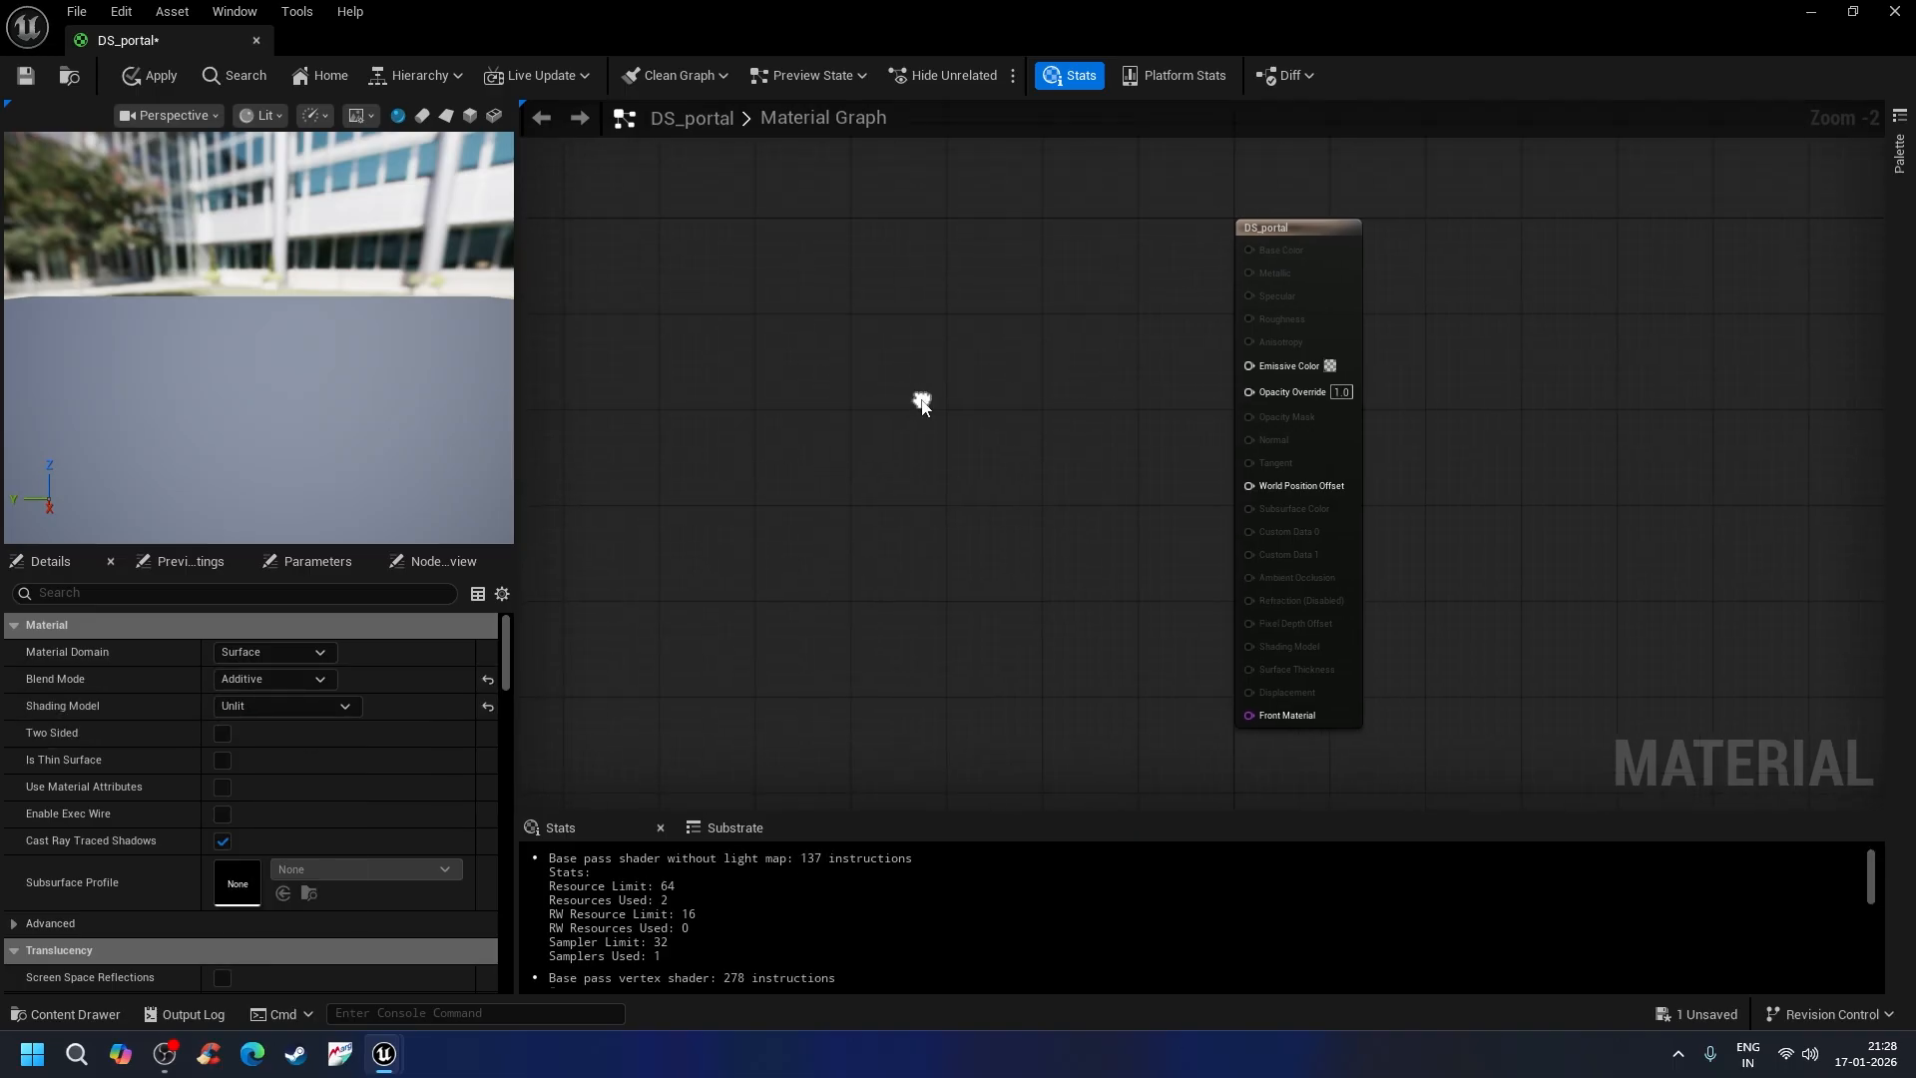
{"action": "right_click", "coordinate": [885, 343]}
{"action": "type", "text": "partic"}
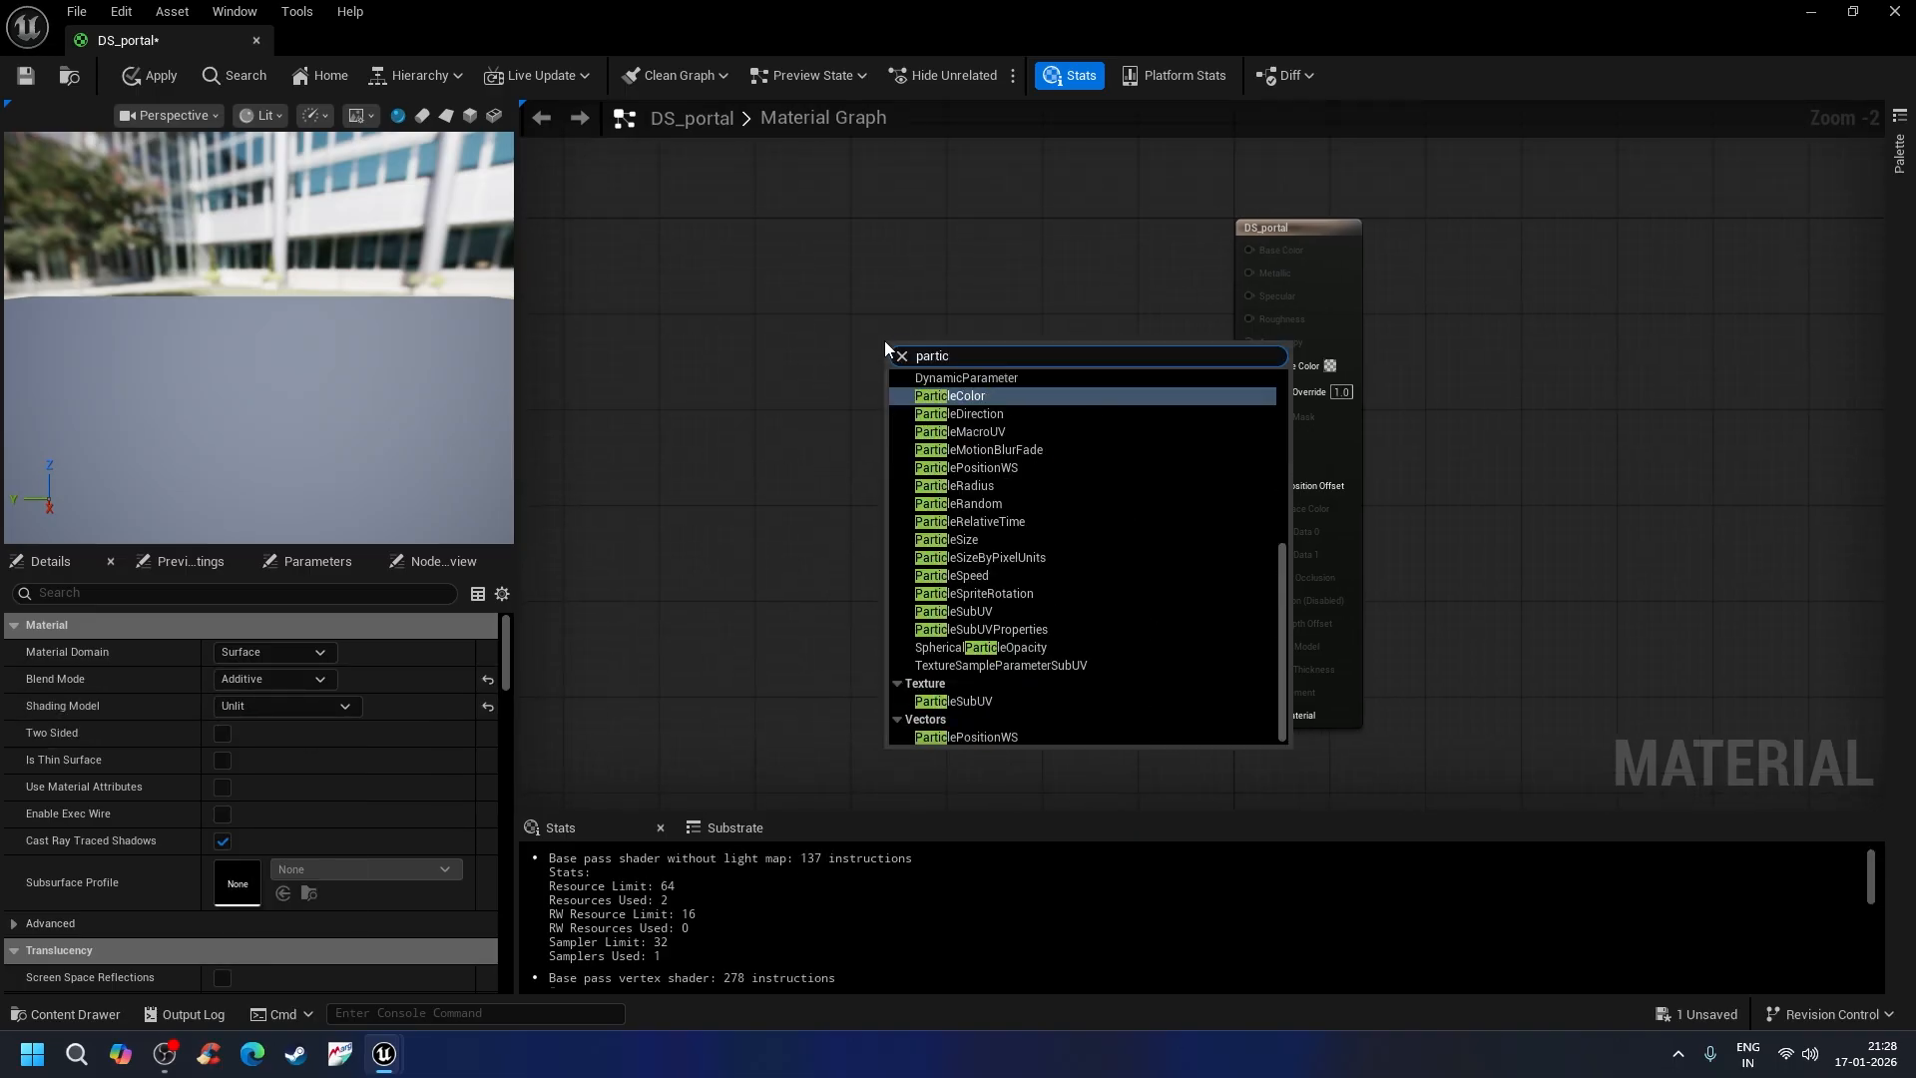
{"action": "key", "text": "Return"}
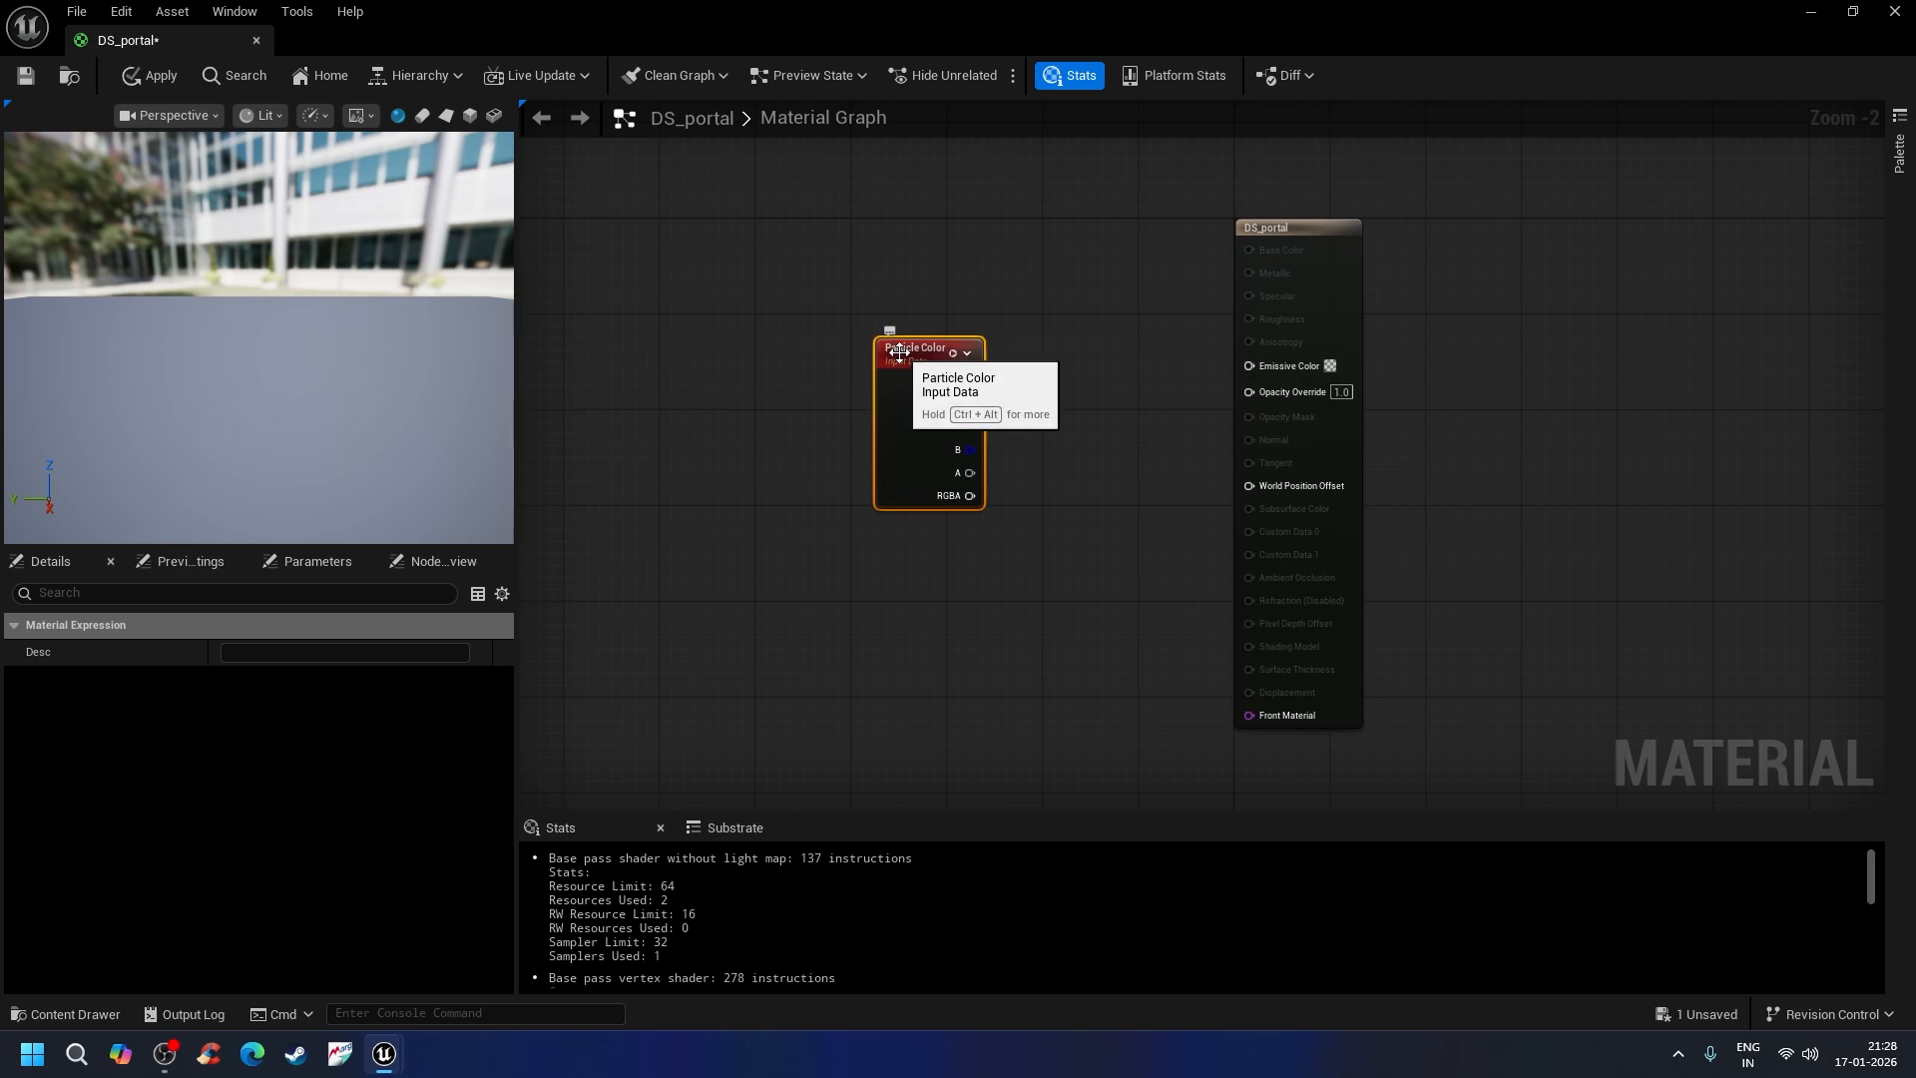
{"action": "left_click_drag", "start_coordinate": [925, 334], "coordinate": [1250, 365]}
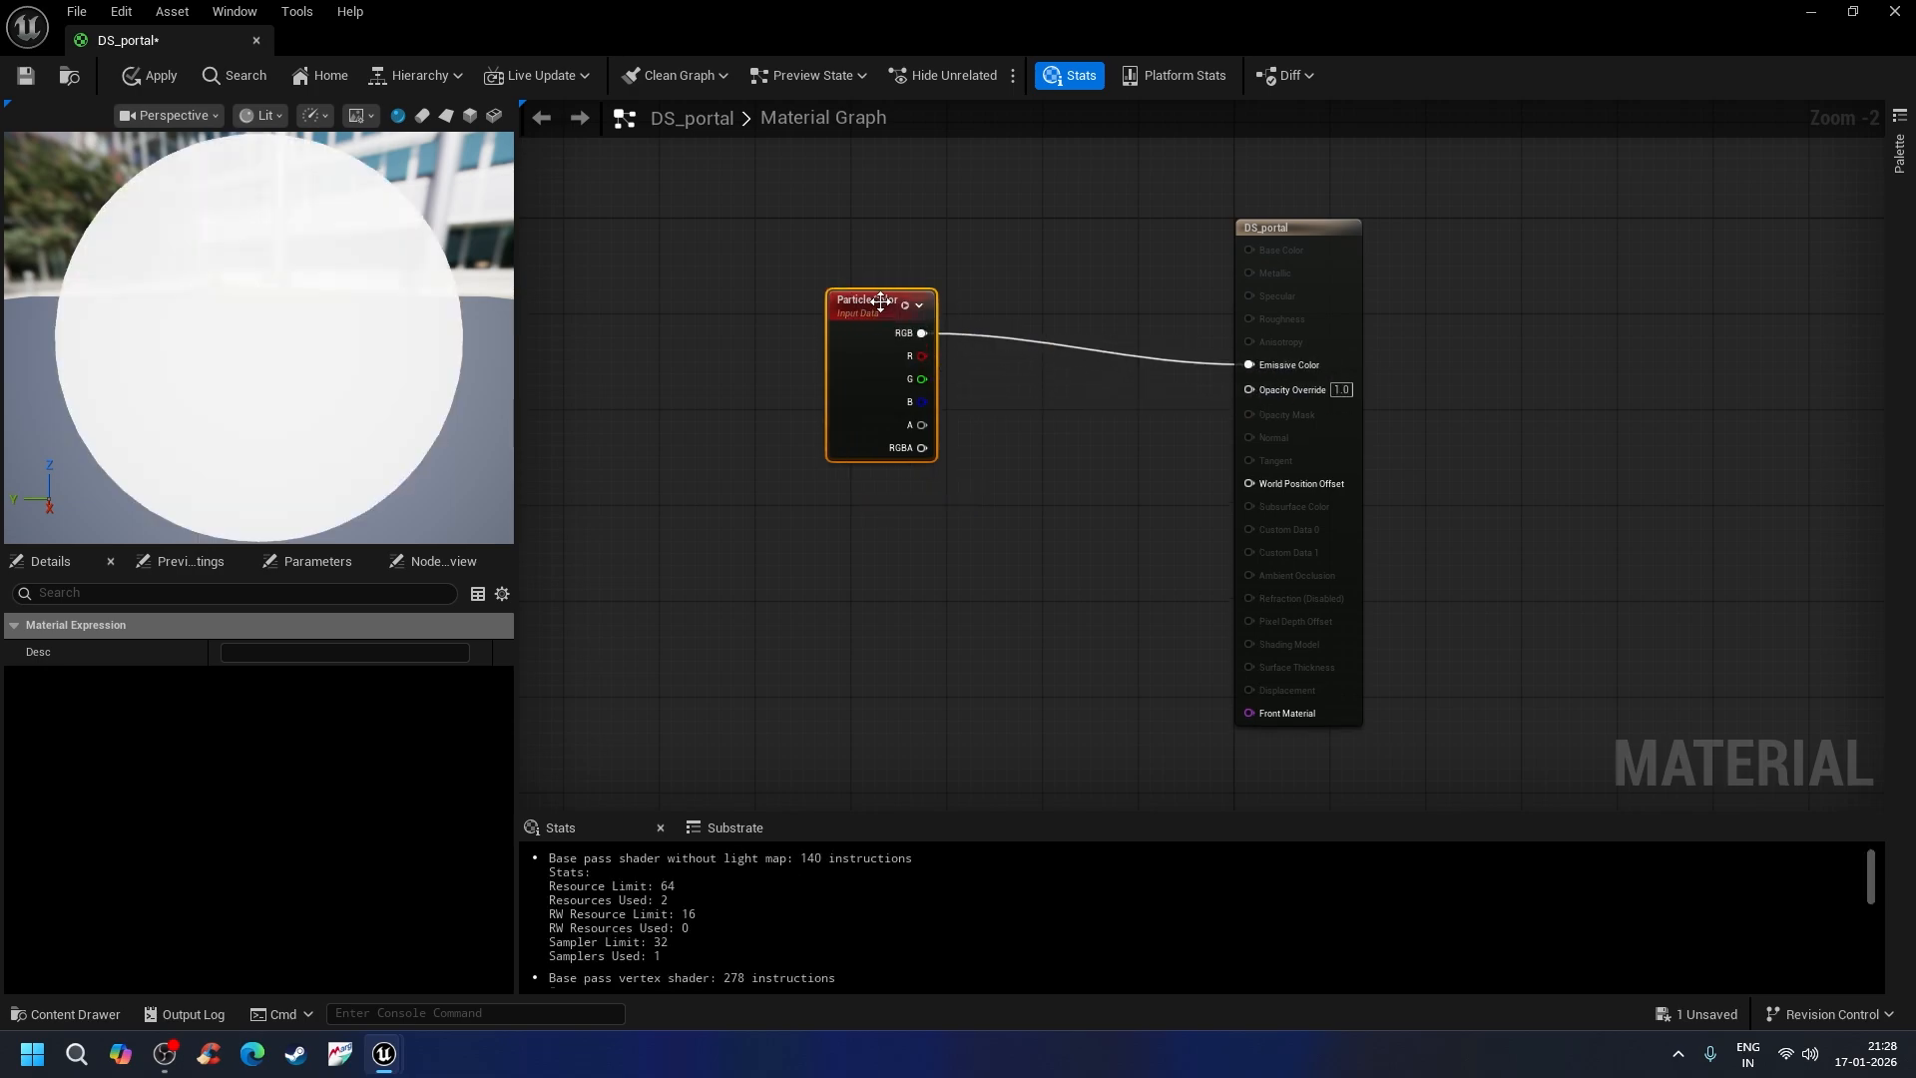
{"action": "left_click_drag", "start_coordinate": [869, 295], "coordinate": [825, 295]}
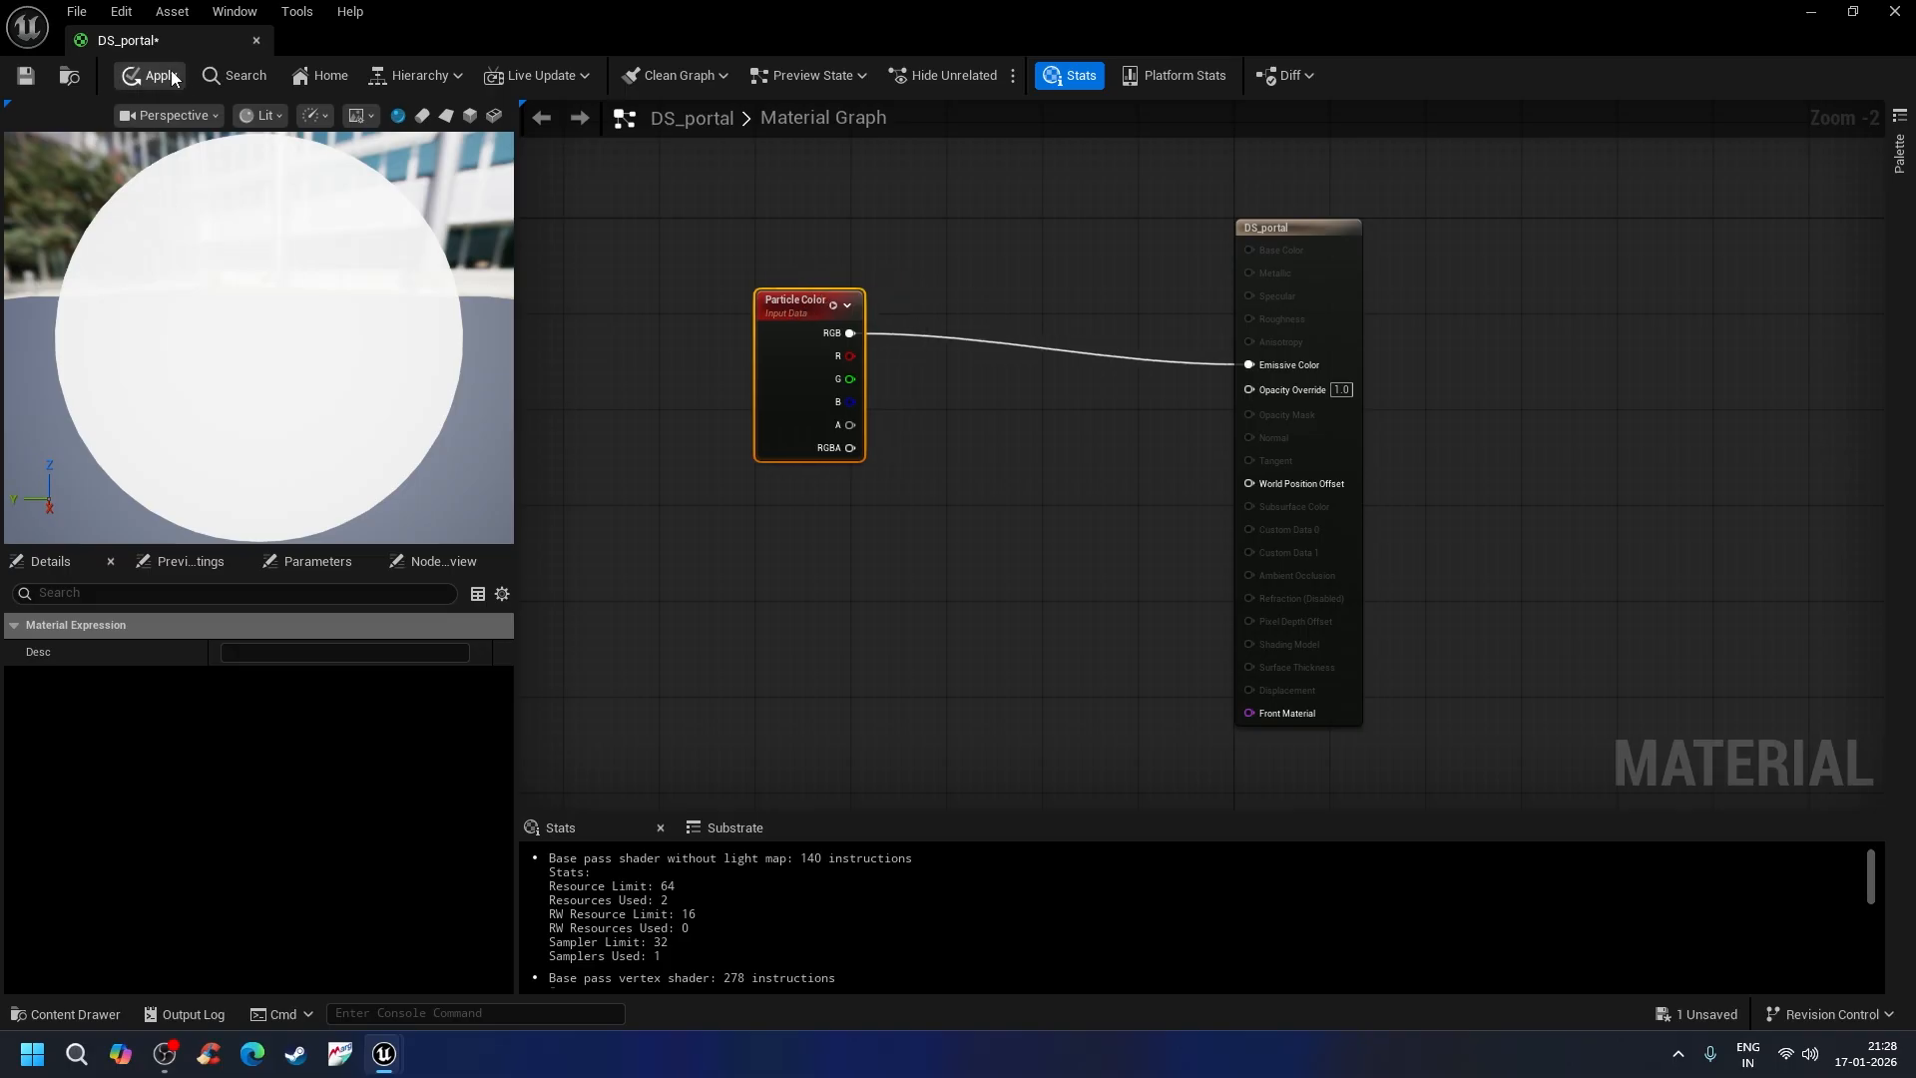
{"action": "left_click", "coordinate": [30, 77]}
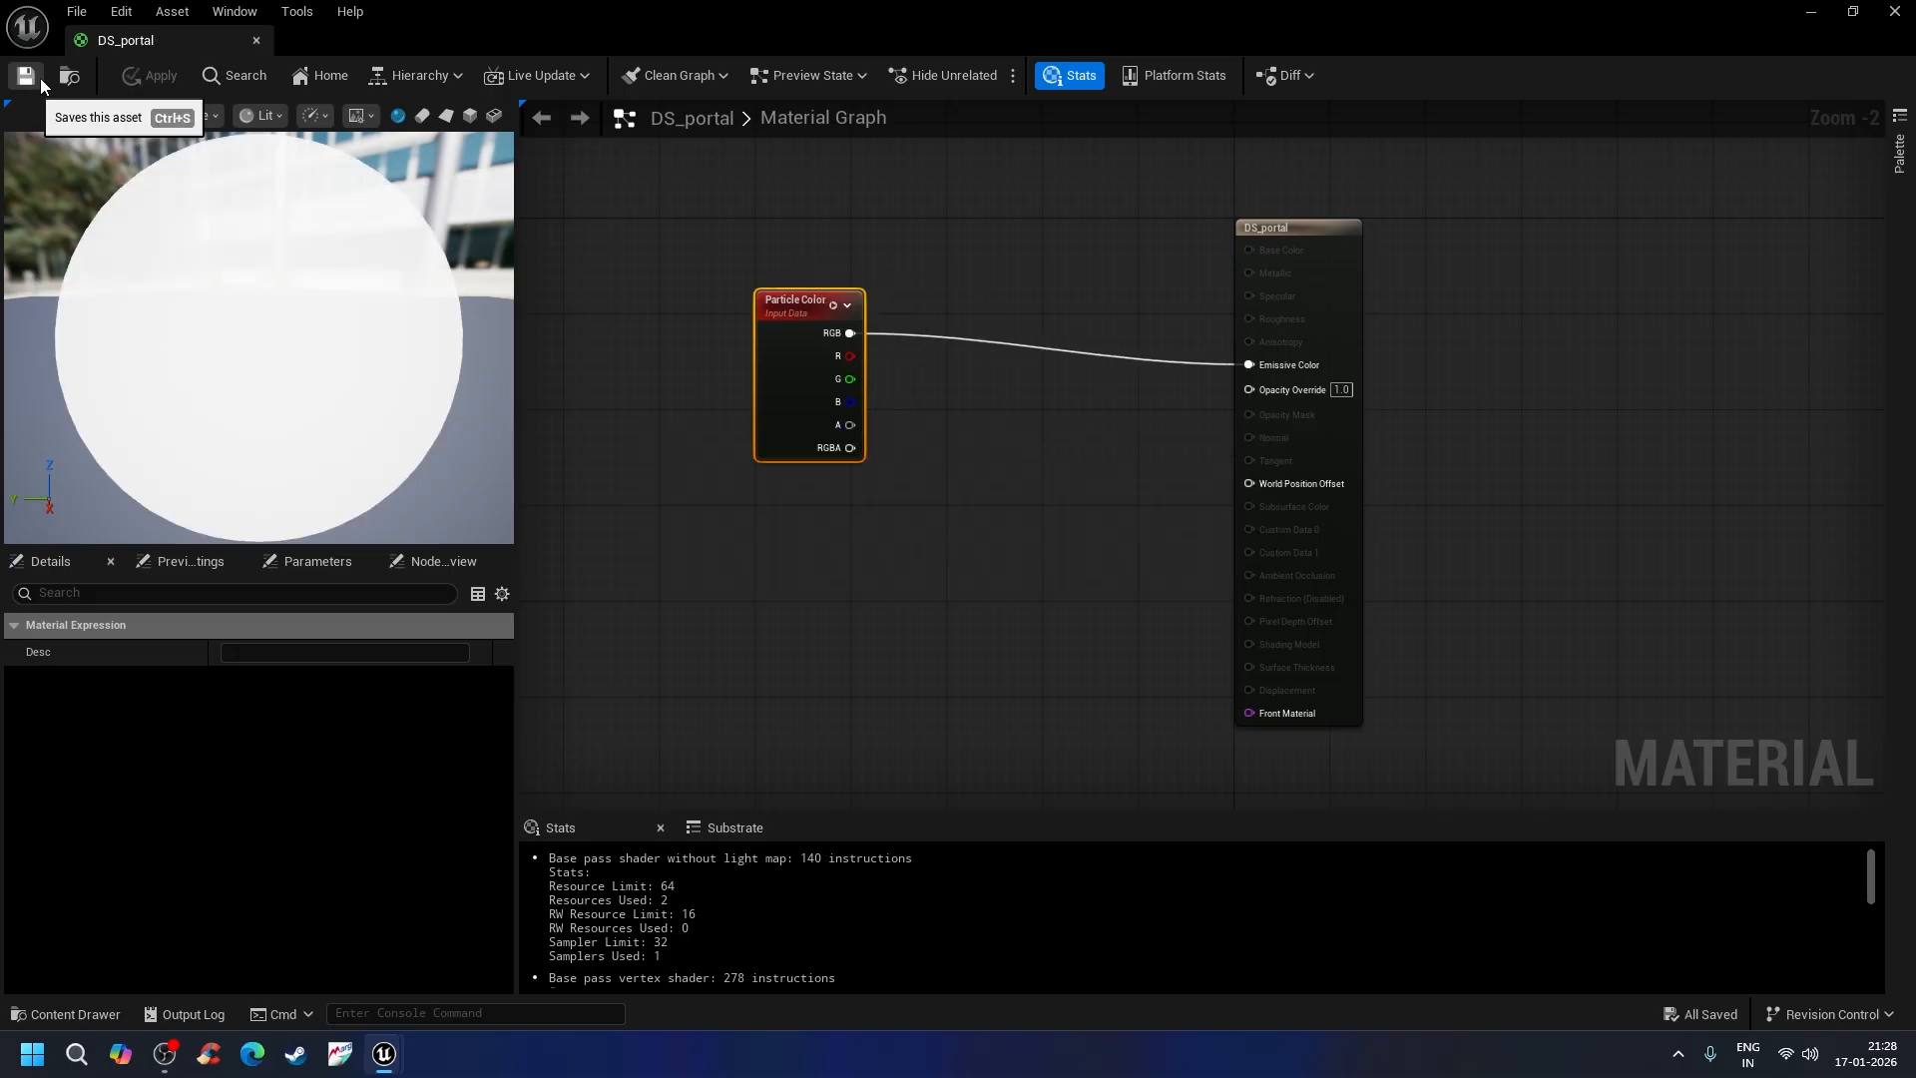
{"action": "left_click", "coordinate": [1895, 12]}
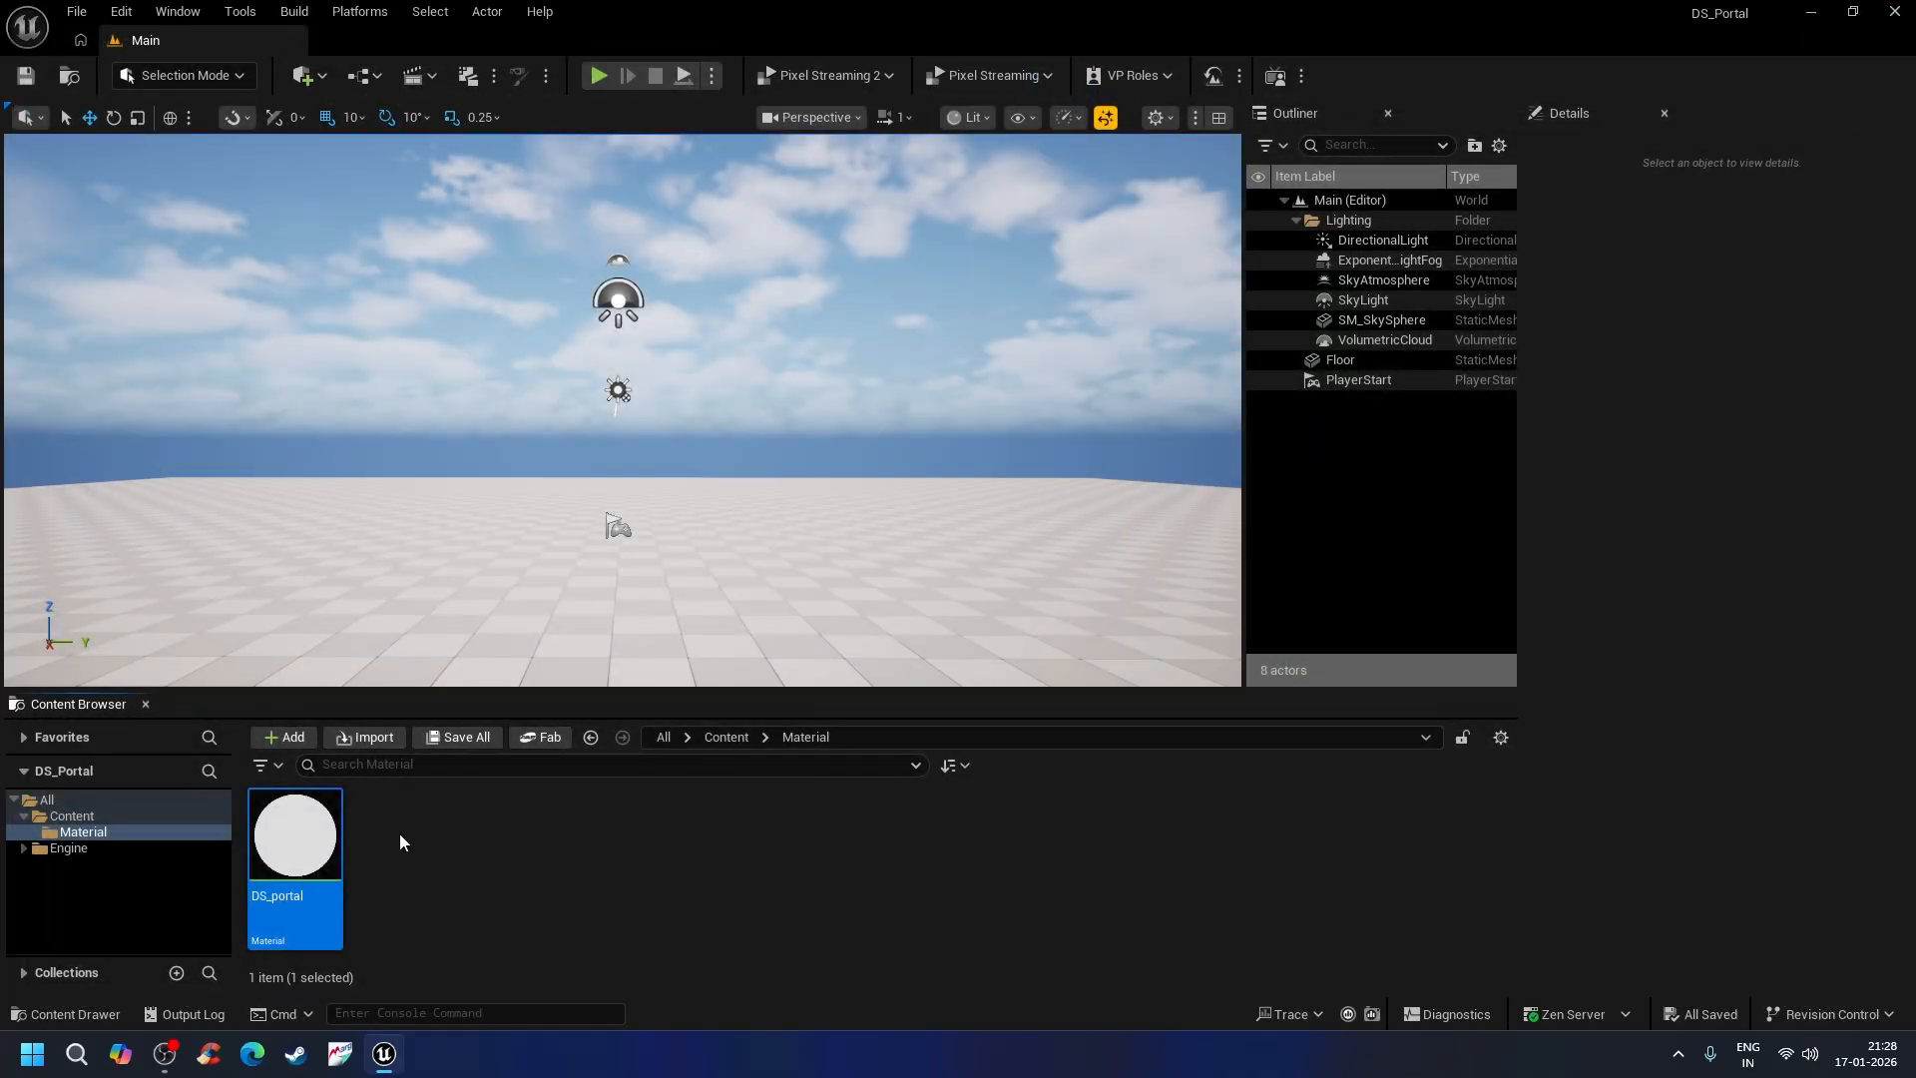
Step: Create a folder named Niagarasystem in the Content folder and open it
{"action": "left_click", "coordinate": [72, 815]}
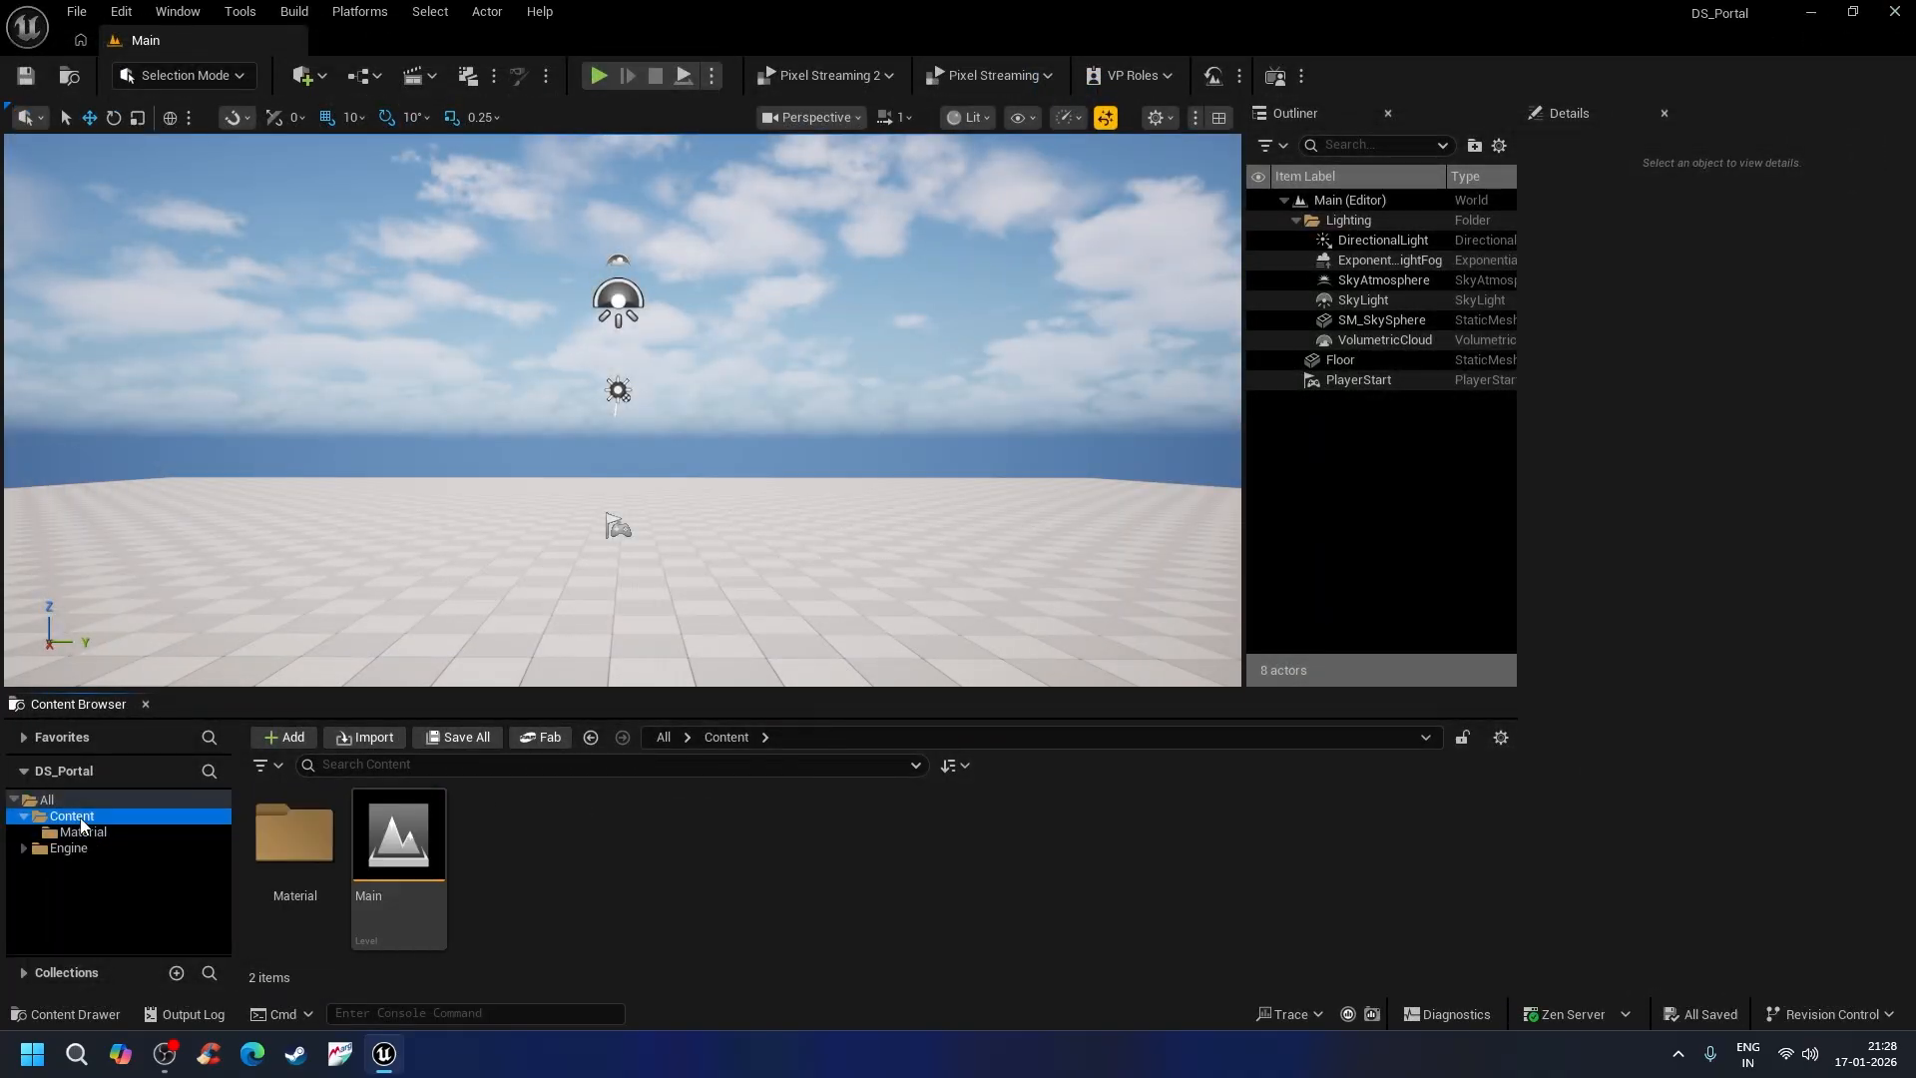
{"action": "right_click", "coordinate": [501, 851]}
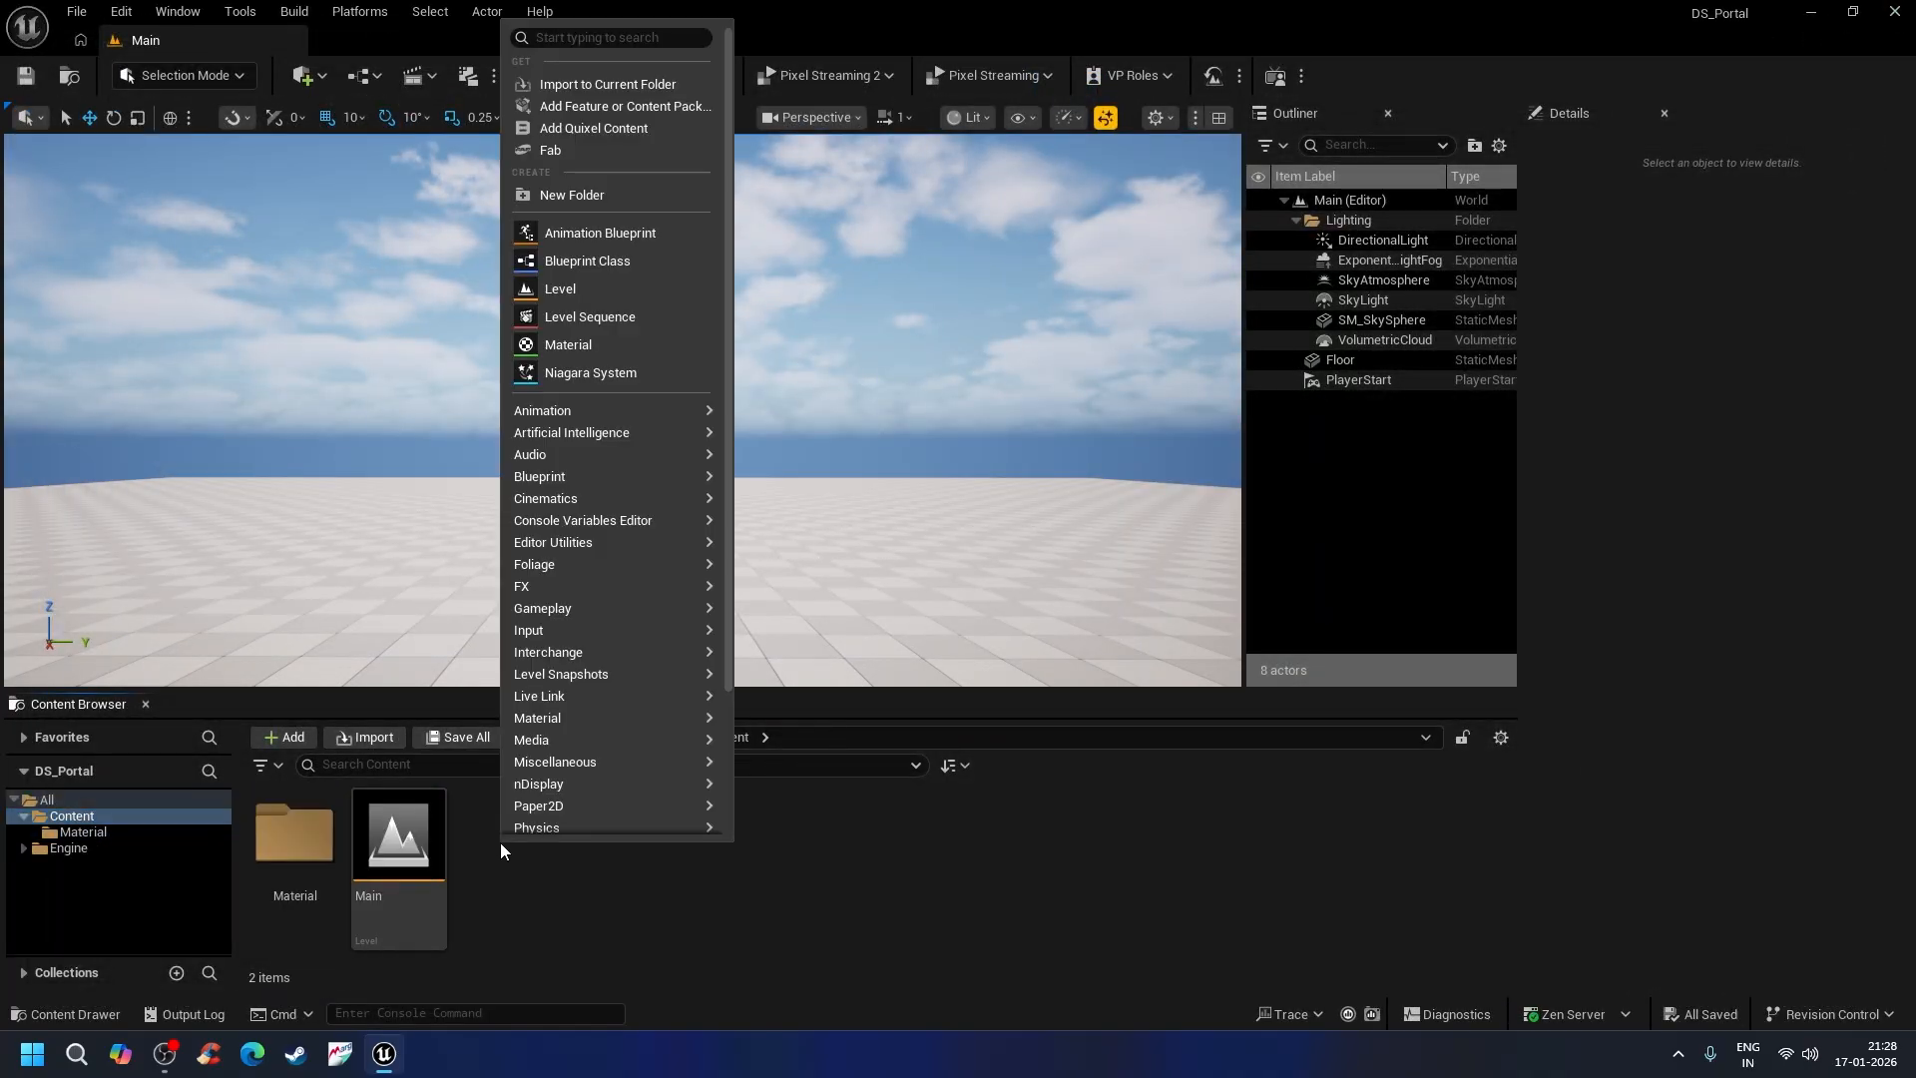
{"action": "left_click", "coordinate": [609, 196]}
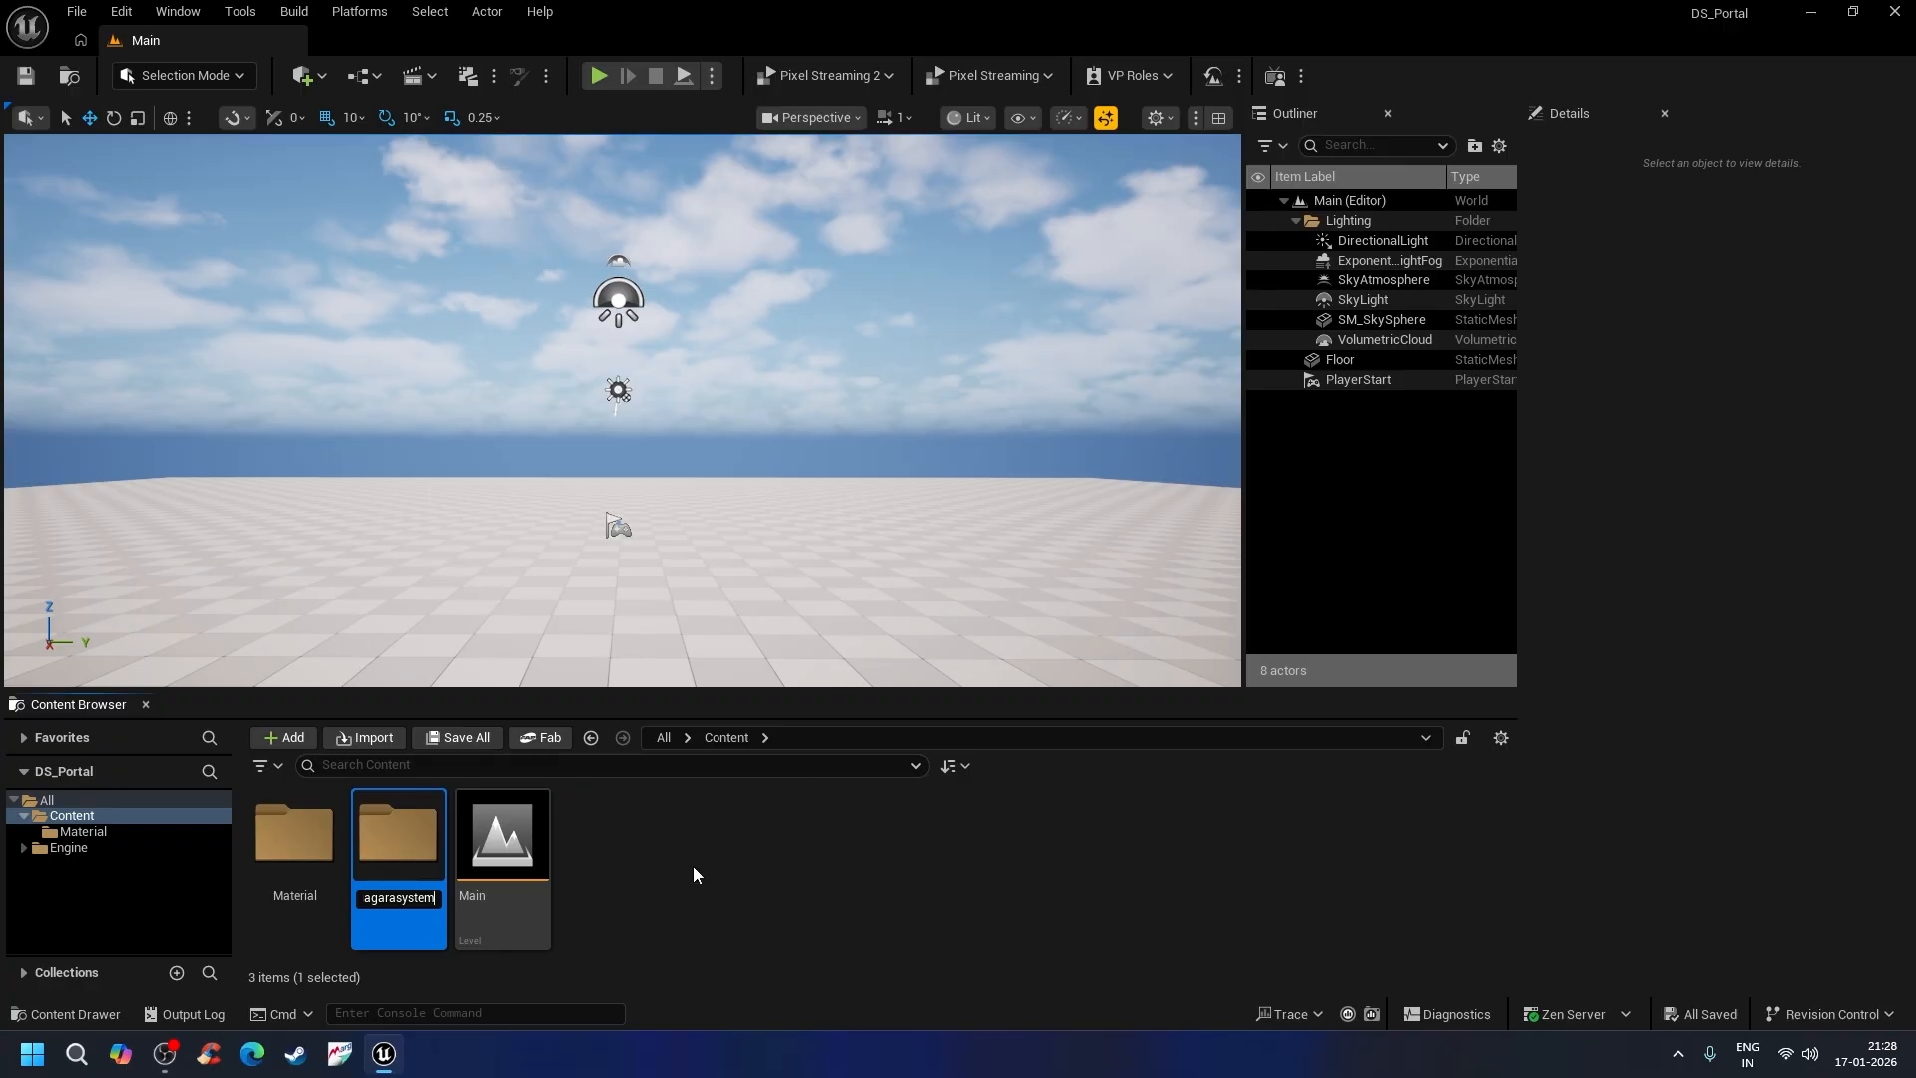
{"action": "key", "text": "Return"}
{"action": "double_click", "coordinate": [400, 839]}
Step: Create a Niagara system in the Niagarasystem folder based on the SimpleSpriteBurst emitter template
{"action": "right_click", "coordinate": [403, 848]}
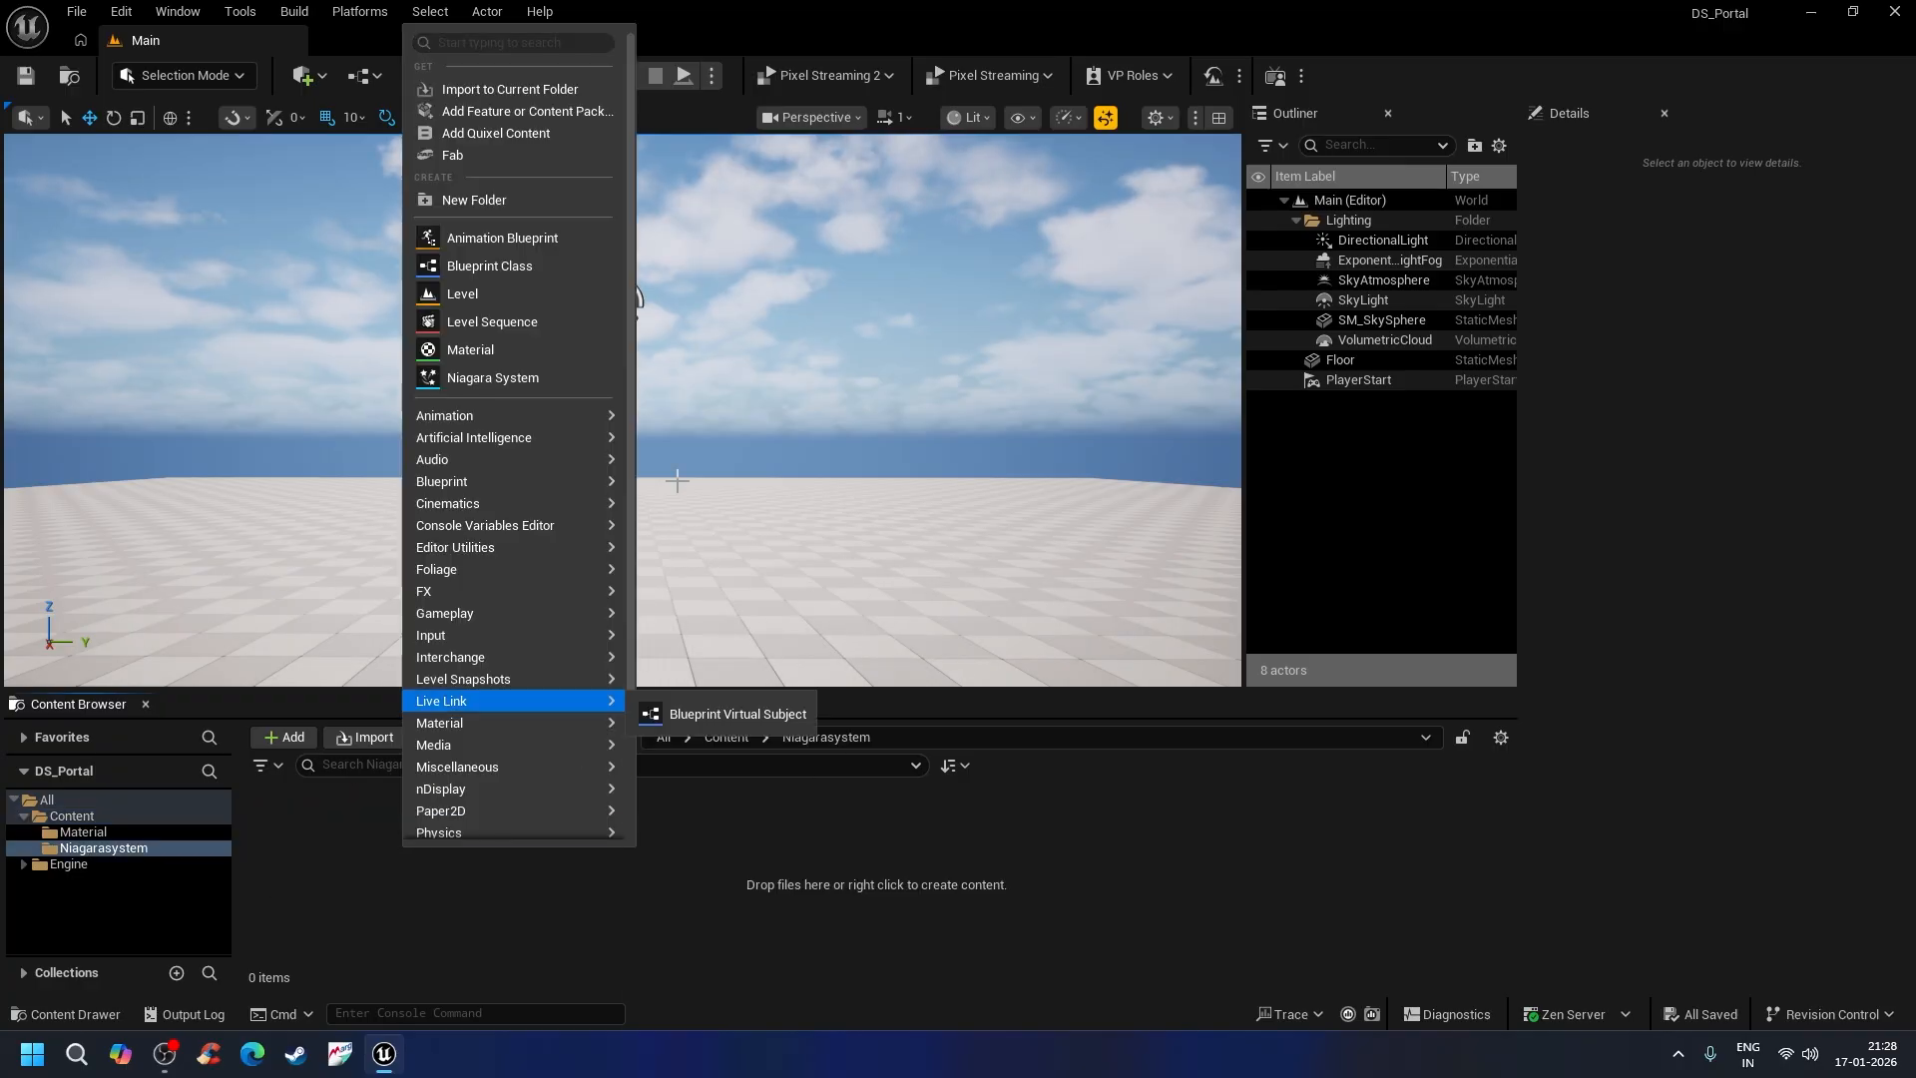
{"action": "left_click", "coordinate": [554, 378]}
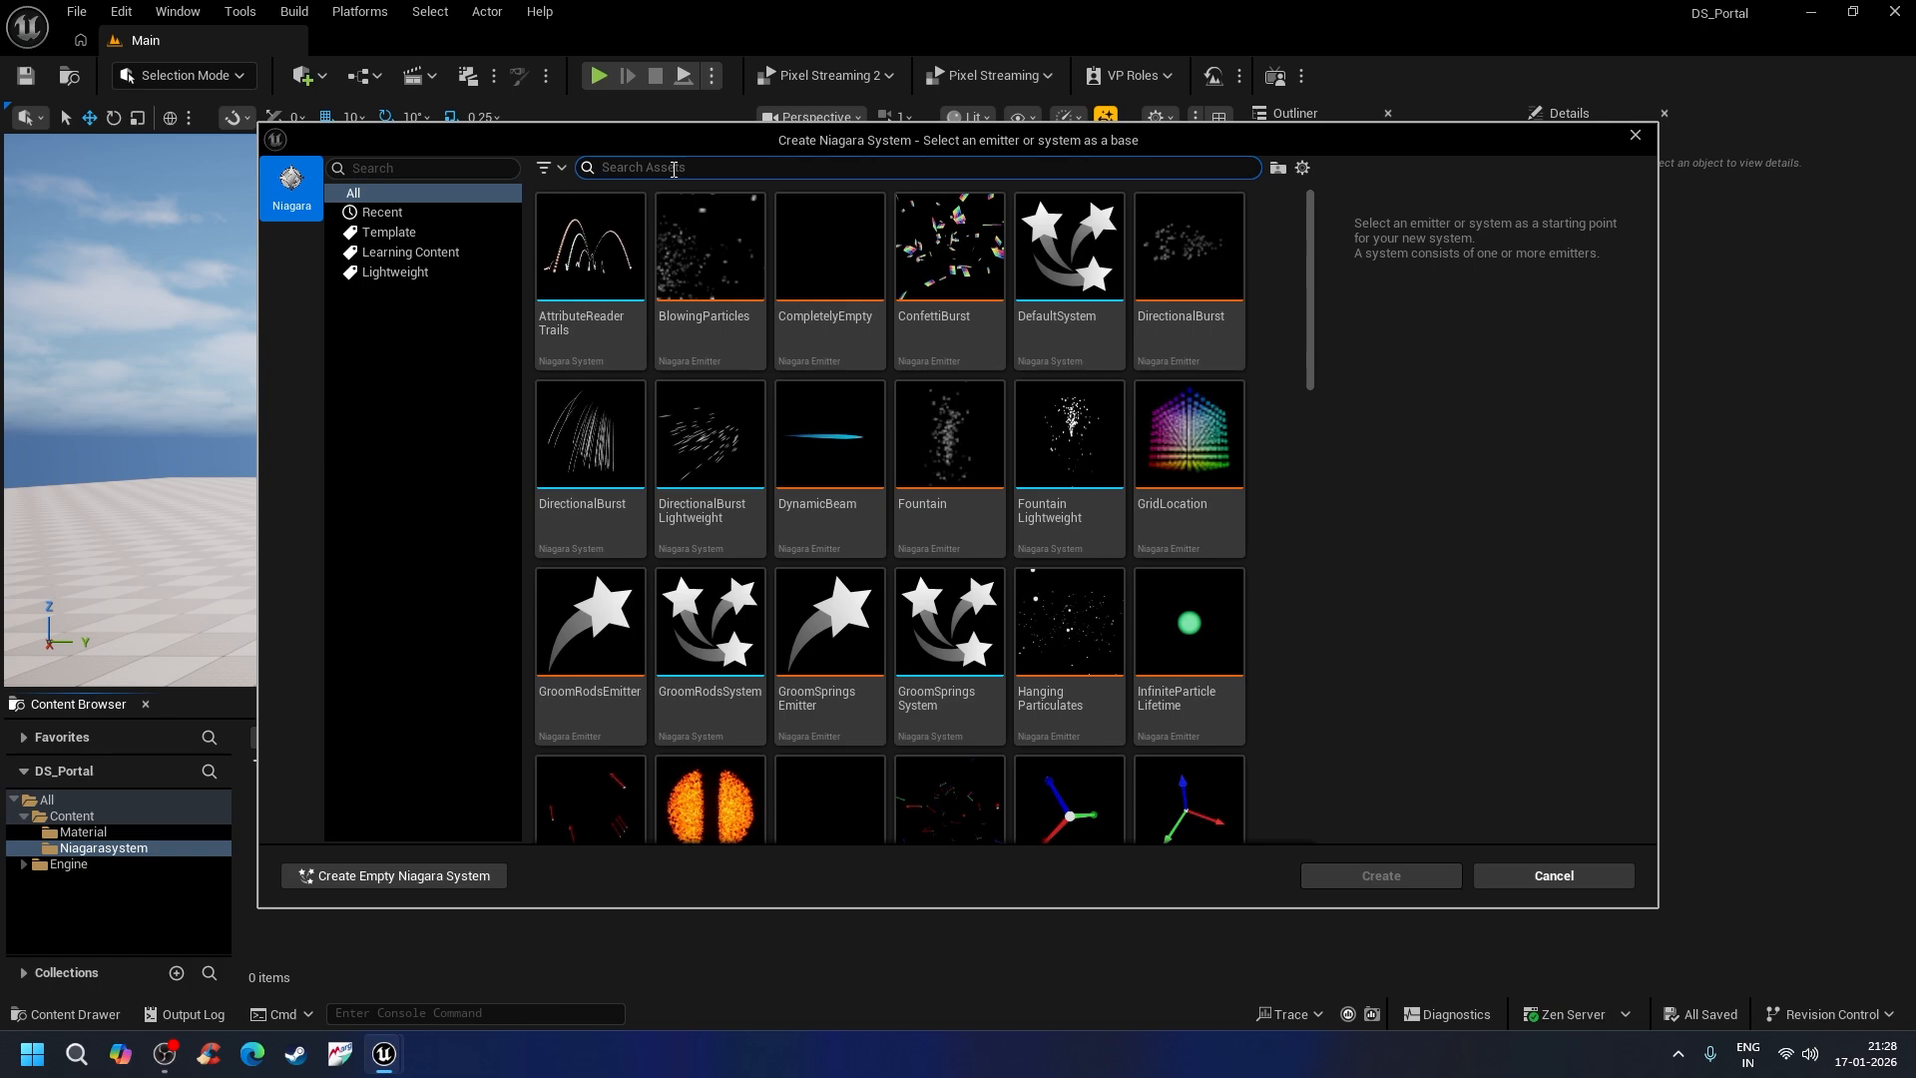
{"action": "type", "text": "Sip"}
{"action": "type", "text": "mple"}
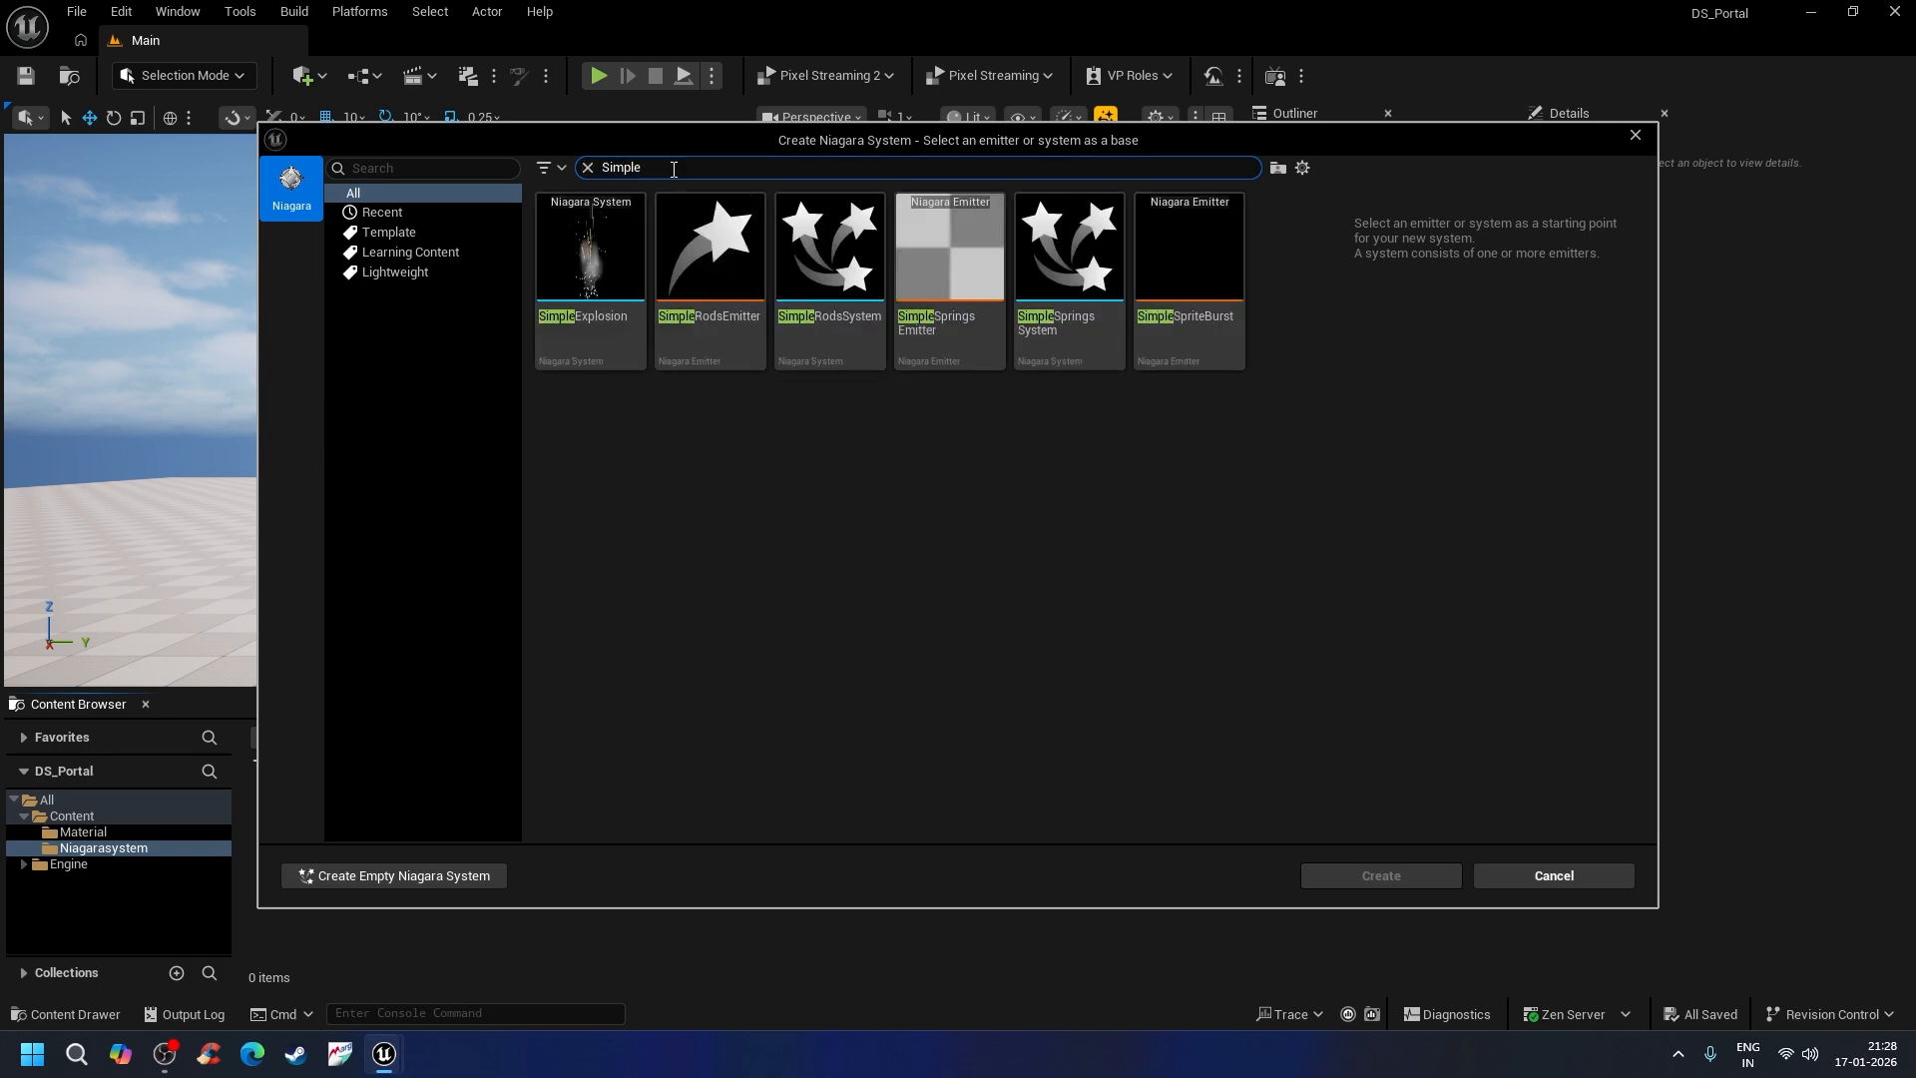
{"action": "left_click", "coordinate": [1193, 249]}
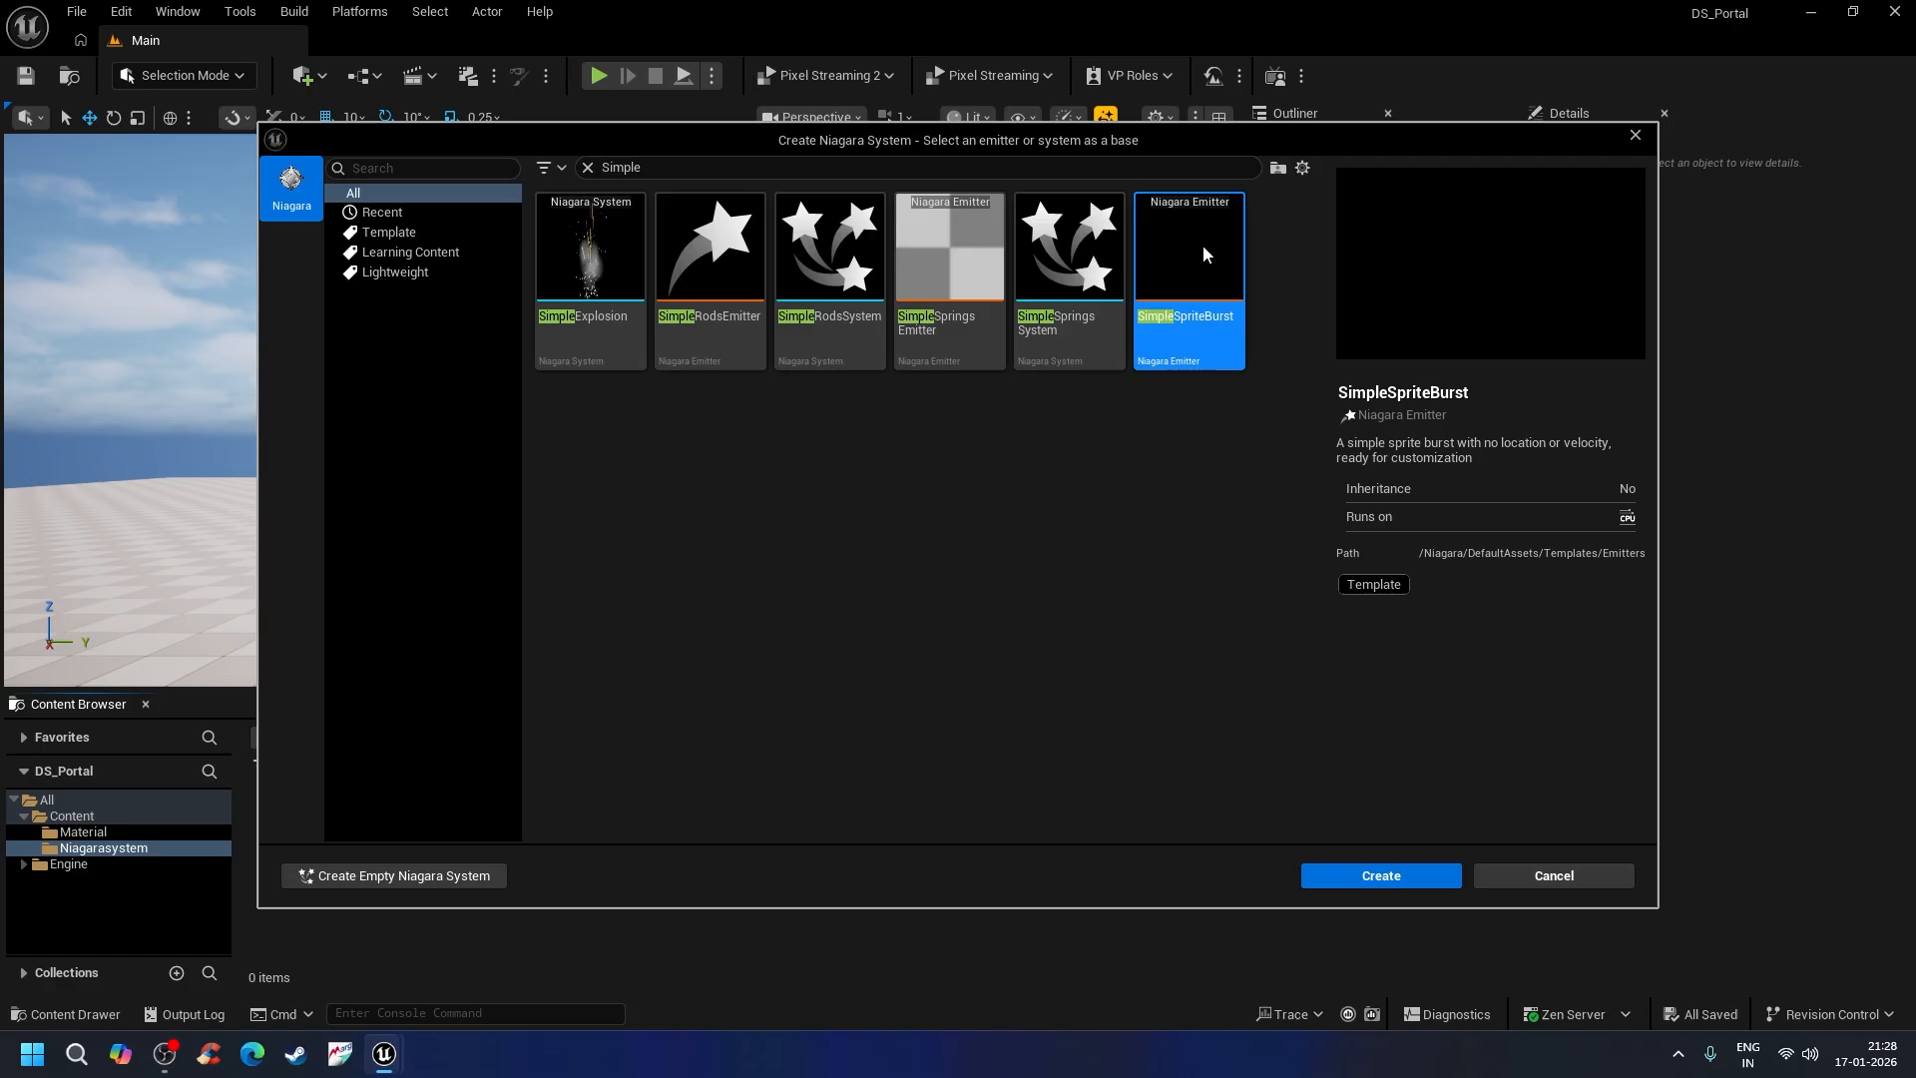
{"action": "left_click", "coordinate": [1415, 874]}
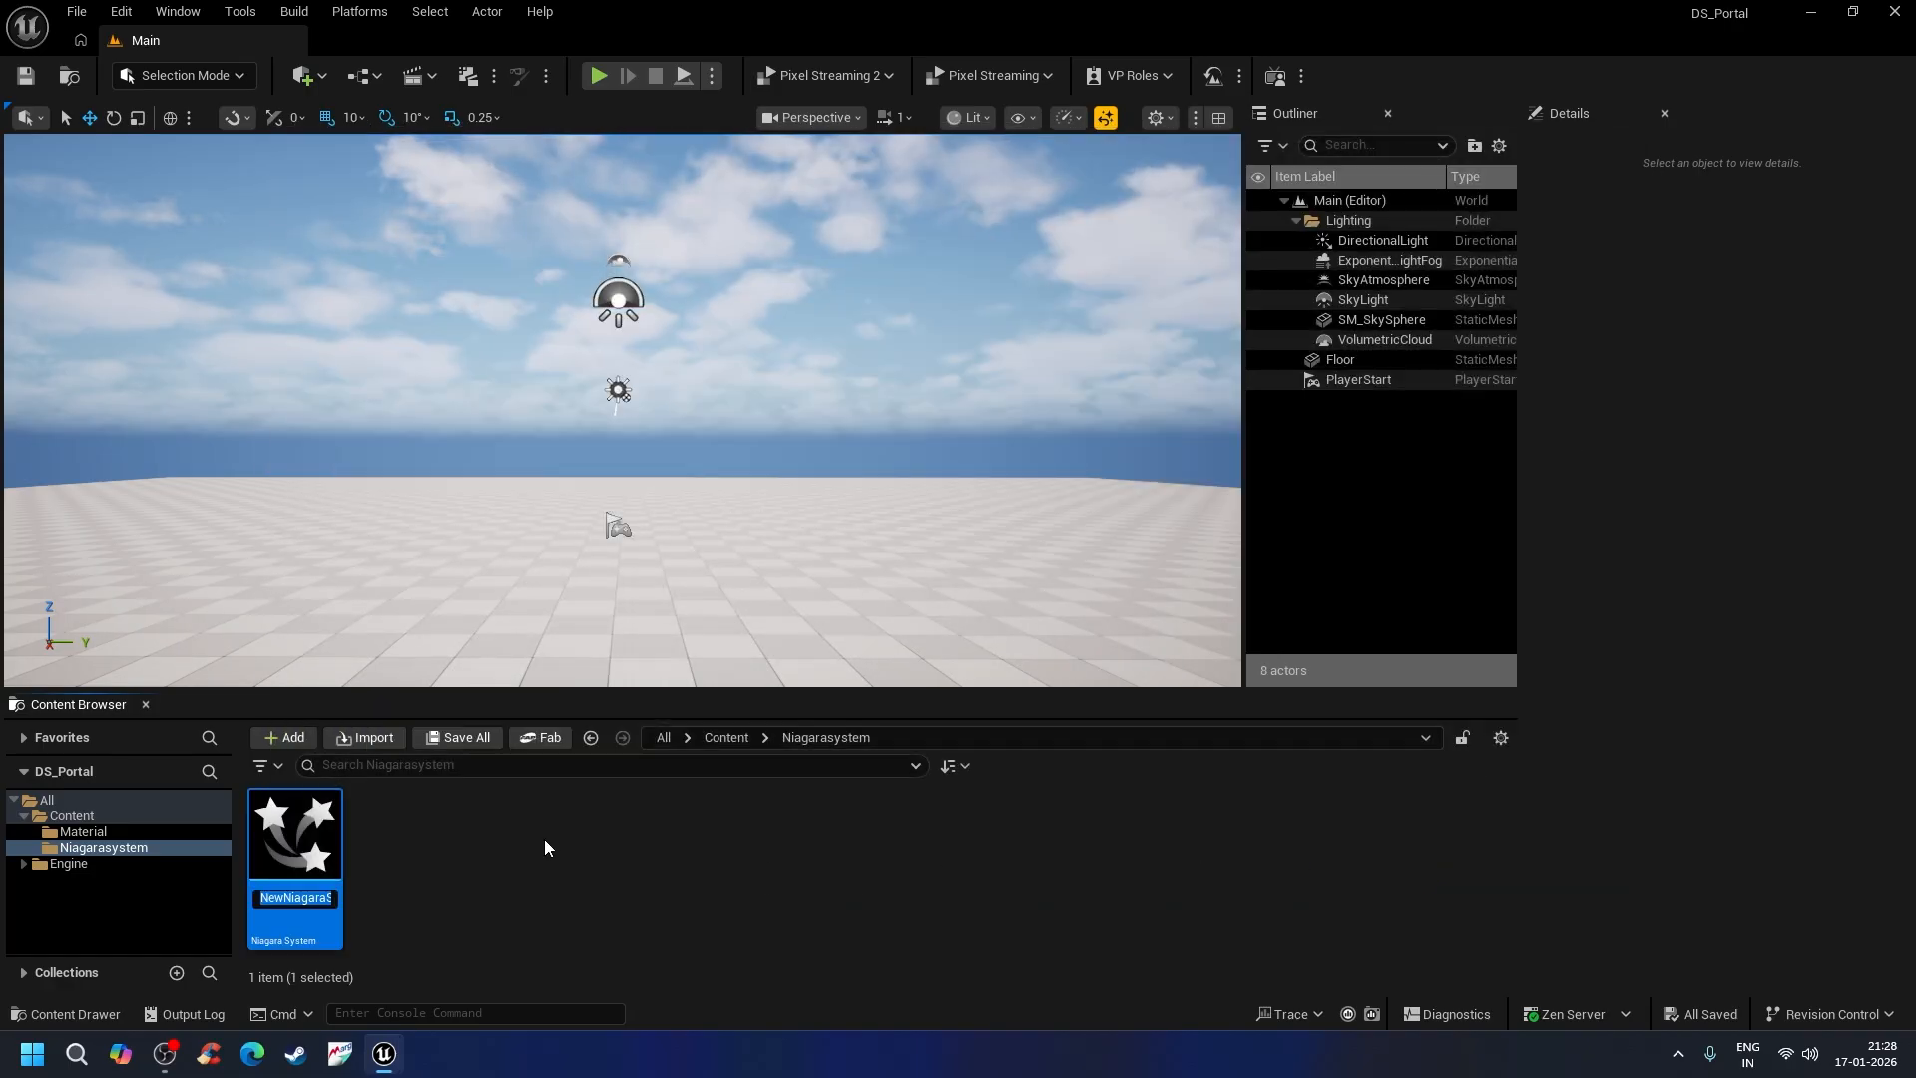
Step: Name the new Niagara system DS_Portals
{"action": "type", "text": "DS"}
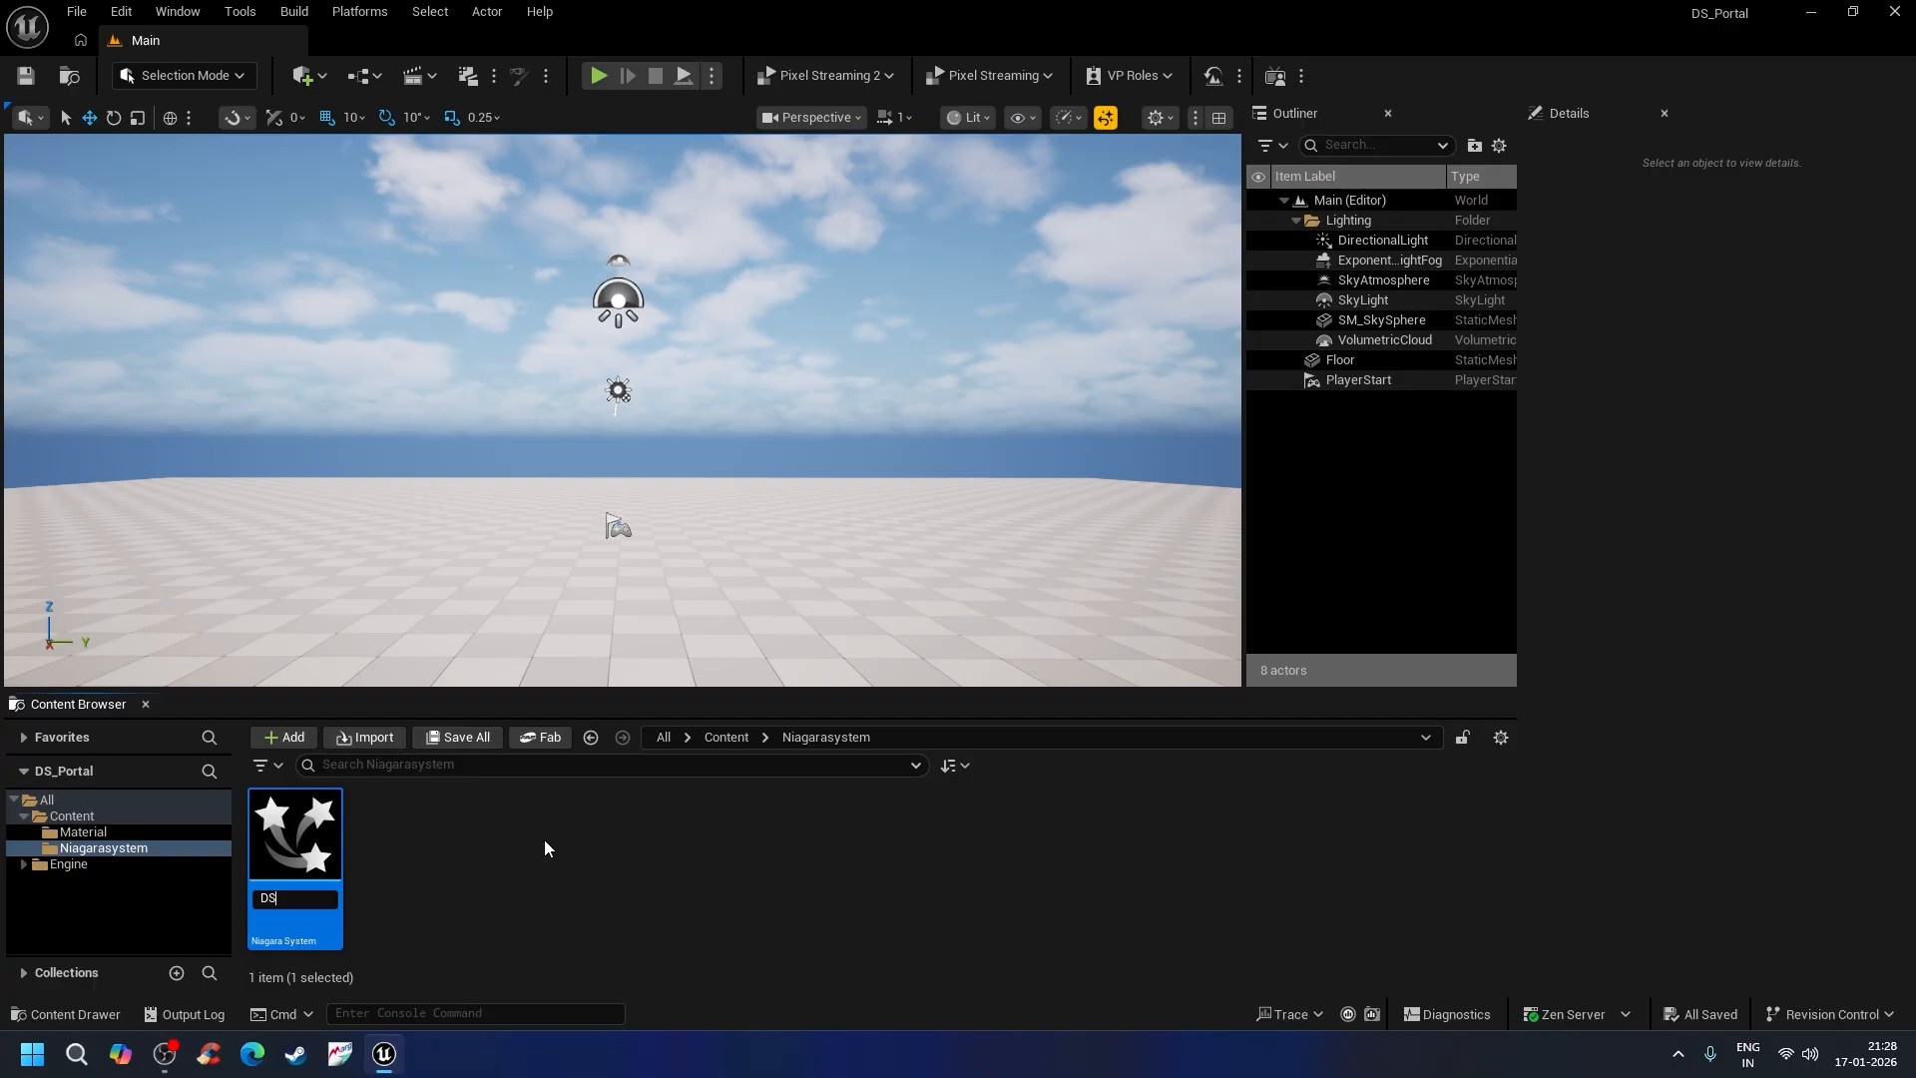
{"action": "type", "text": "_Portal"}
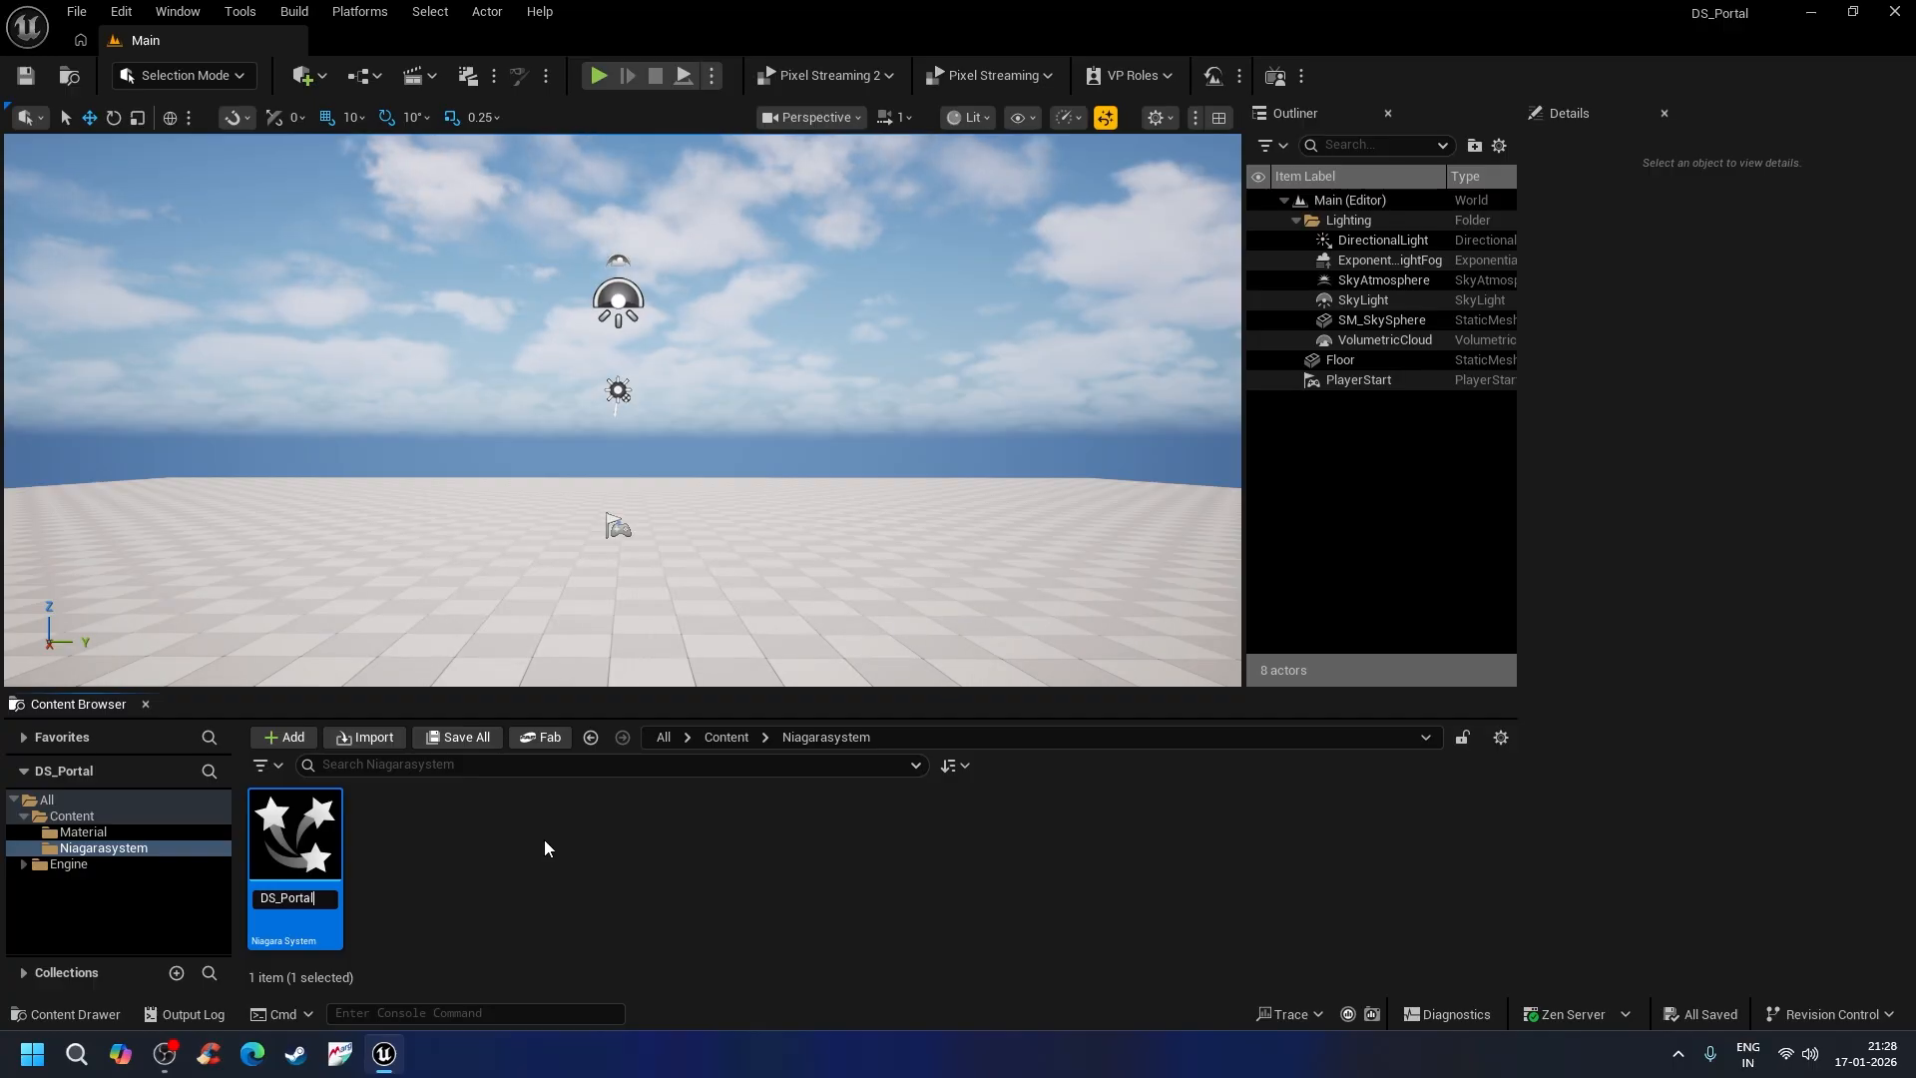
{"action": "type", "text": "s"}
{"action": "key", "text": "Return"}
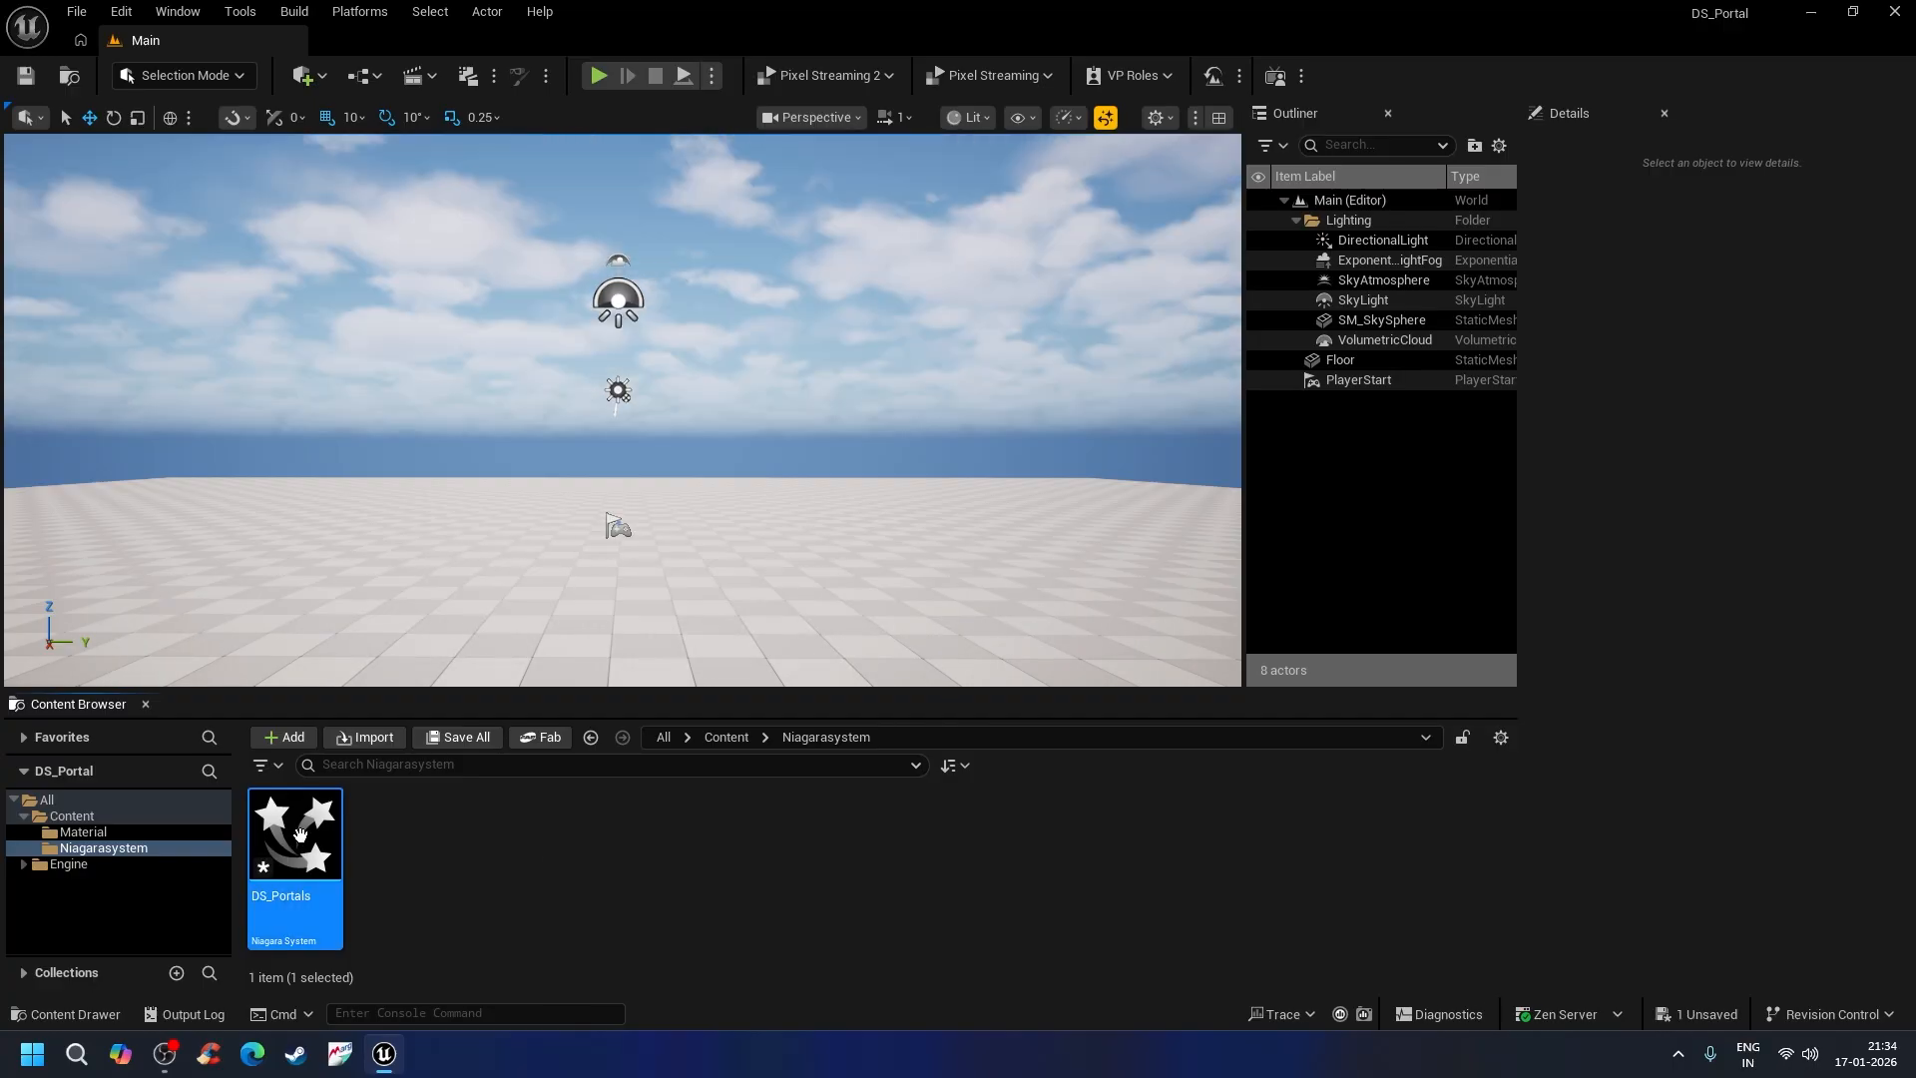
Step: Open the DS_Portals system for editing and select its SimpleSpriteBurst emitter, moving the node slightly away from the system node
{"action": "double_click", "coordinate": [300, 834]}
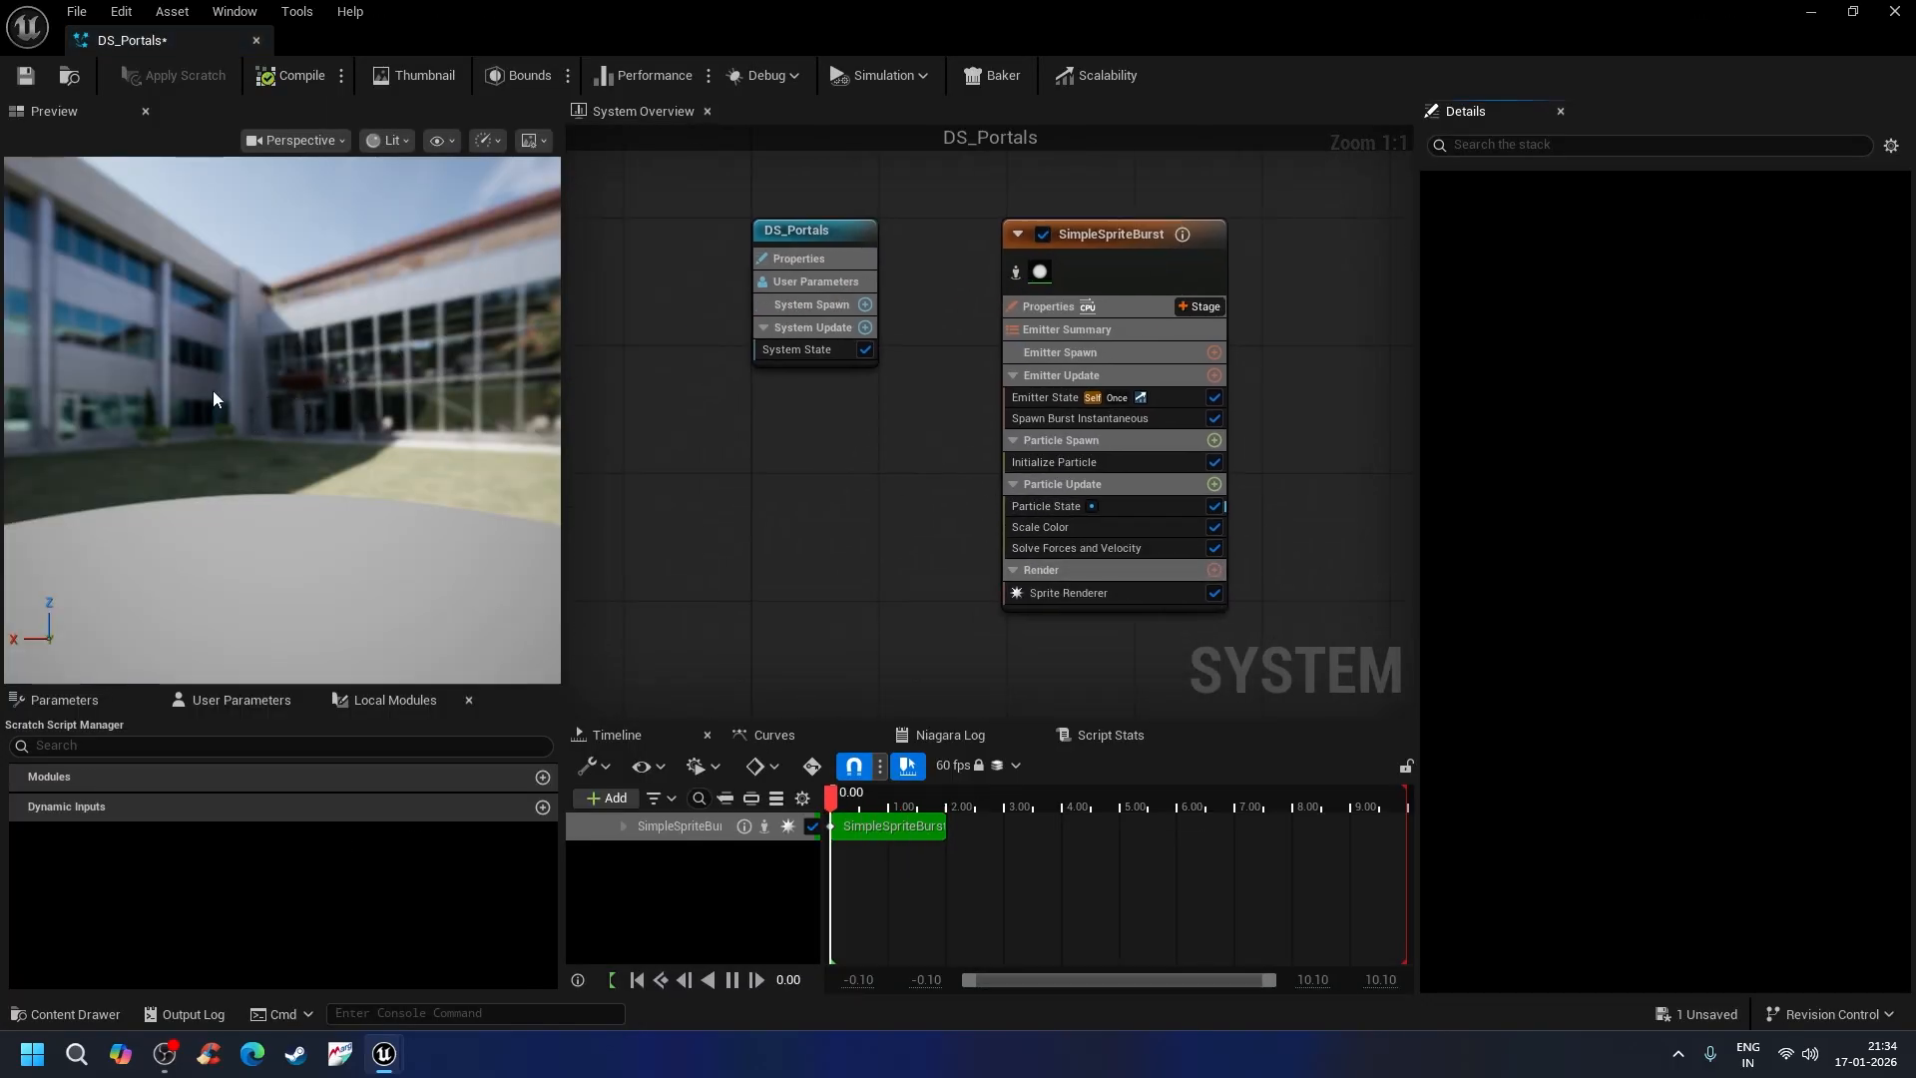
{"action": "left_click_drag", "start_coordinate": [1148, 224], "coordinate": [1169, 209]}
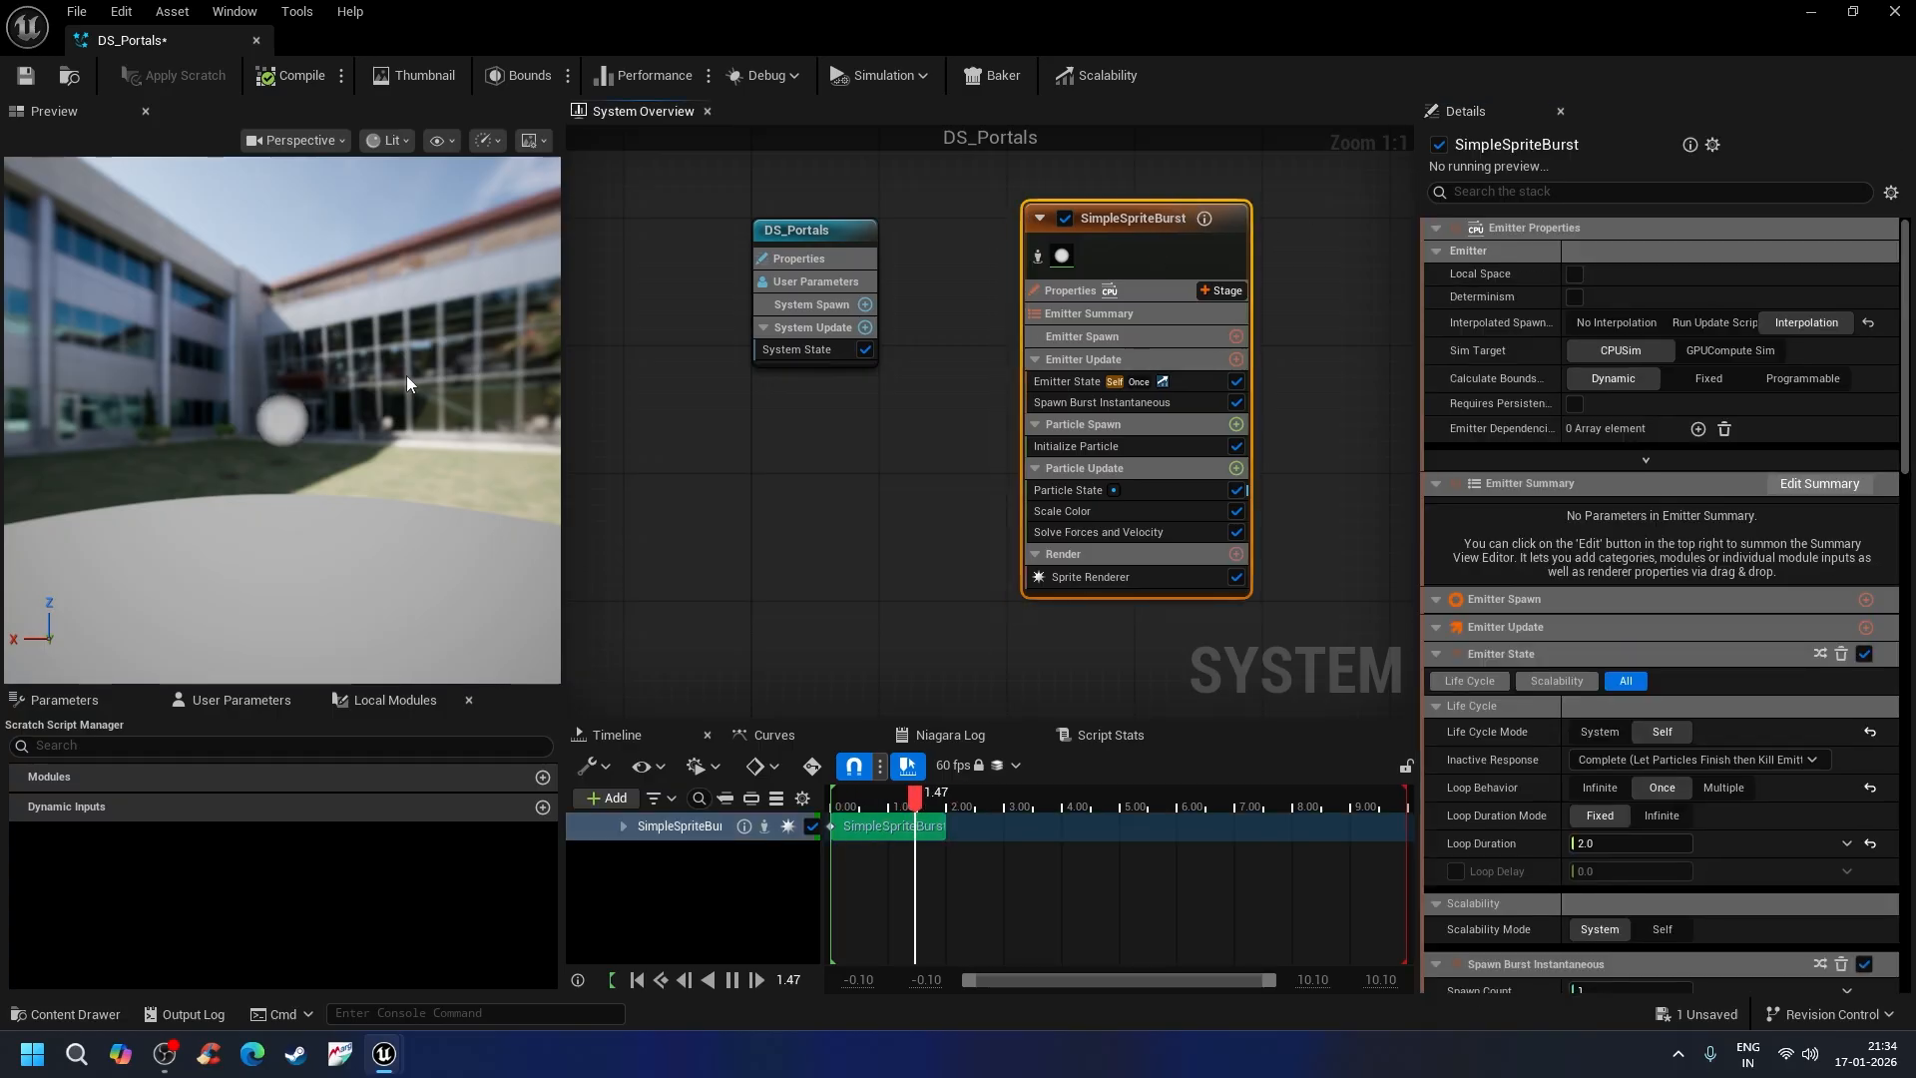
Step: Replace the Spawn Burst Instantaneous module in the emitter's Emitter Update stage with a Spawn Rate module
{"action": "left_click", "coordinate": [1124, 402]}
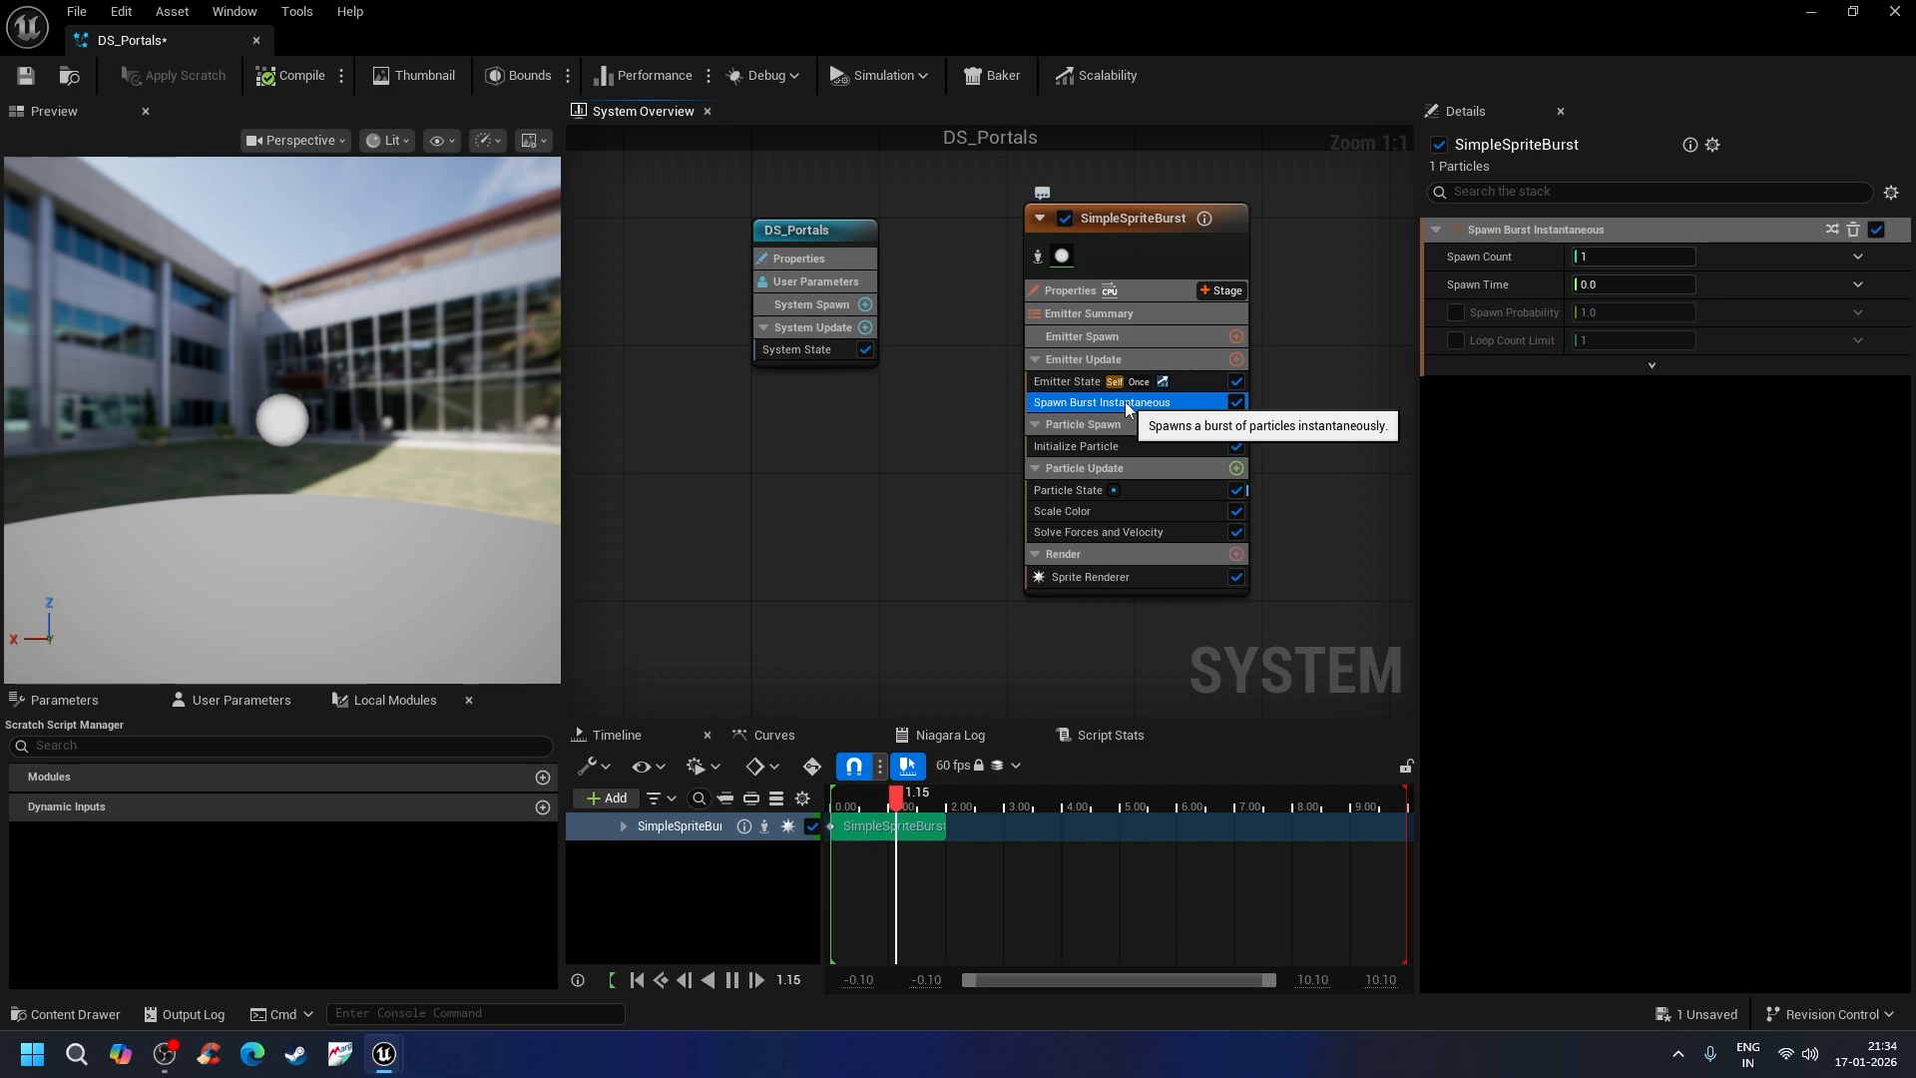
{"action": "key", "text": "Delete"}
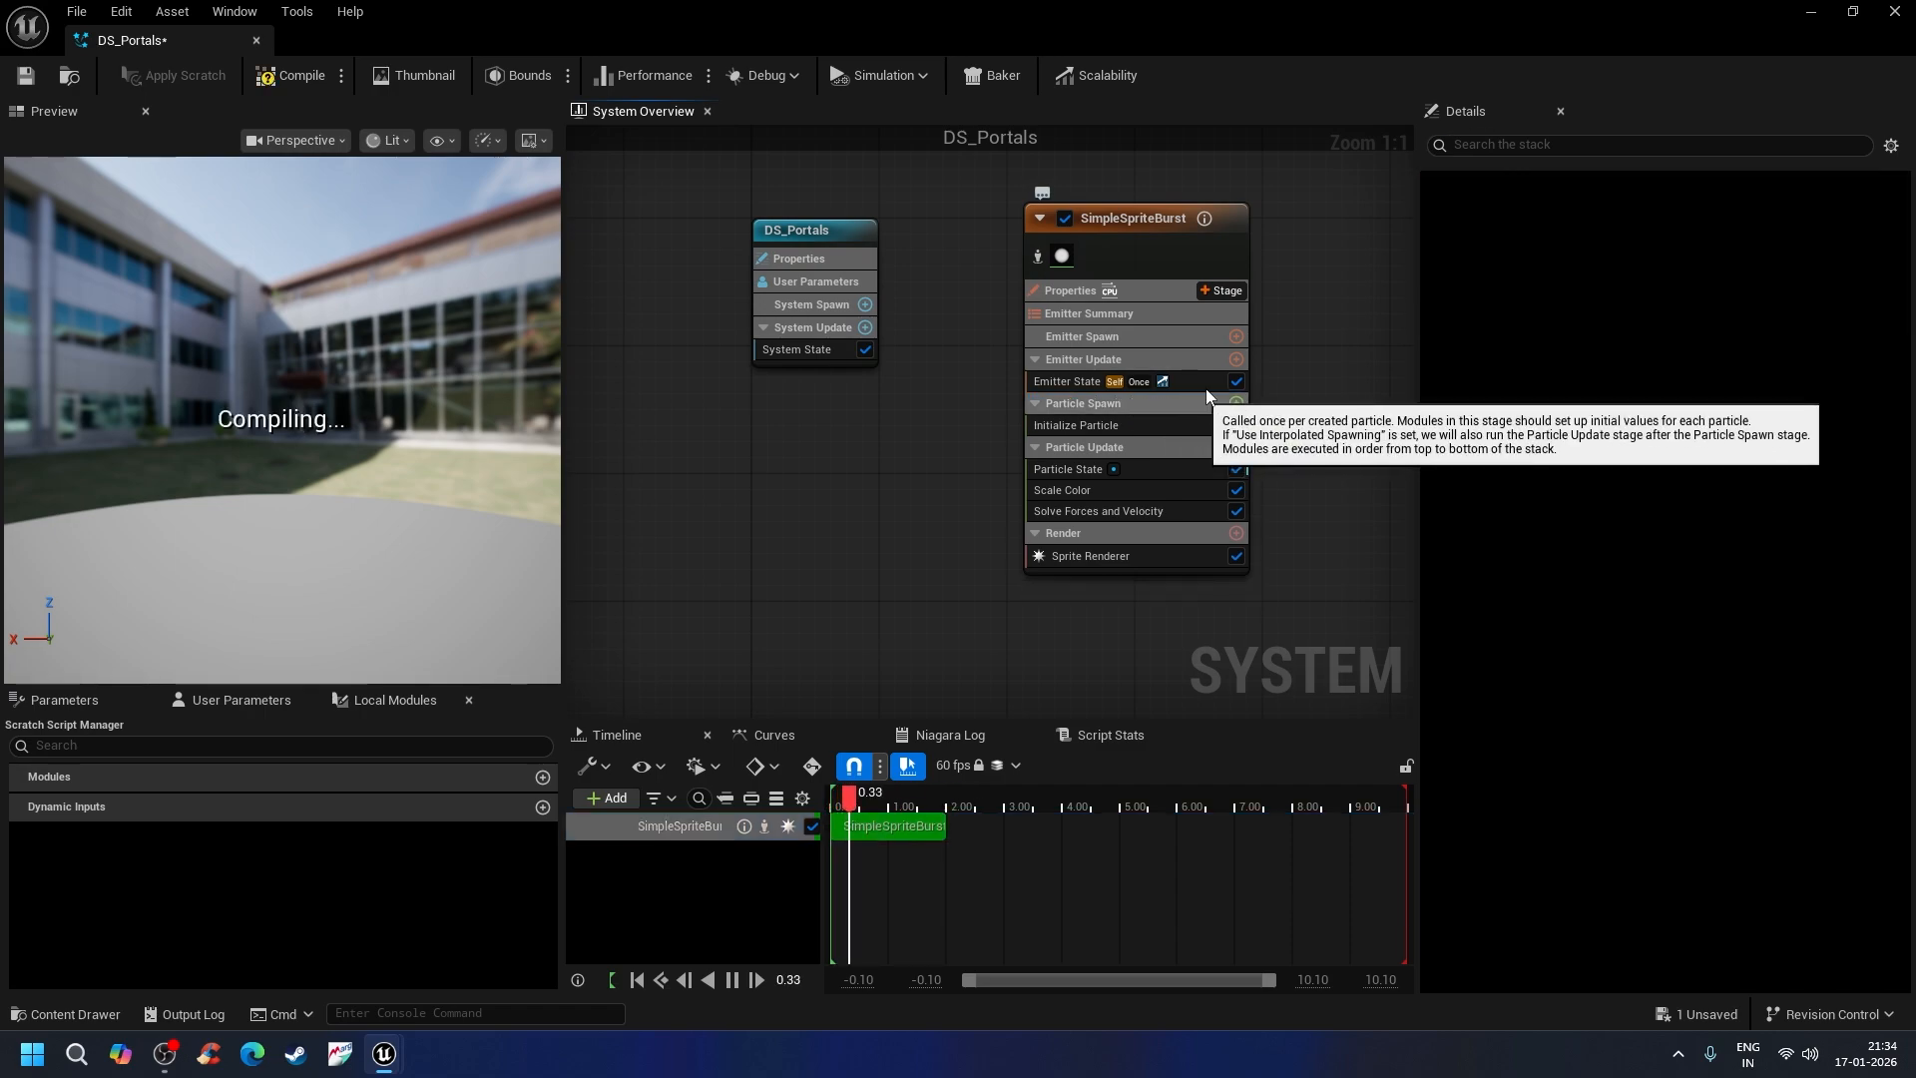
{"action": "left_click", "coordinate": [1236, 359]}
{"action": "left_click", "coordinate": [888, 582]}
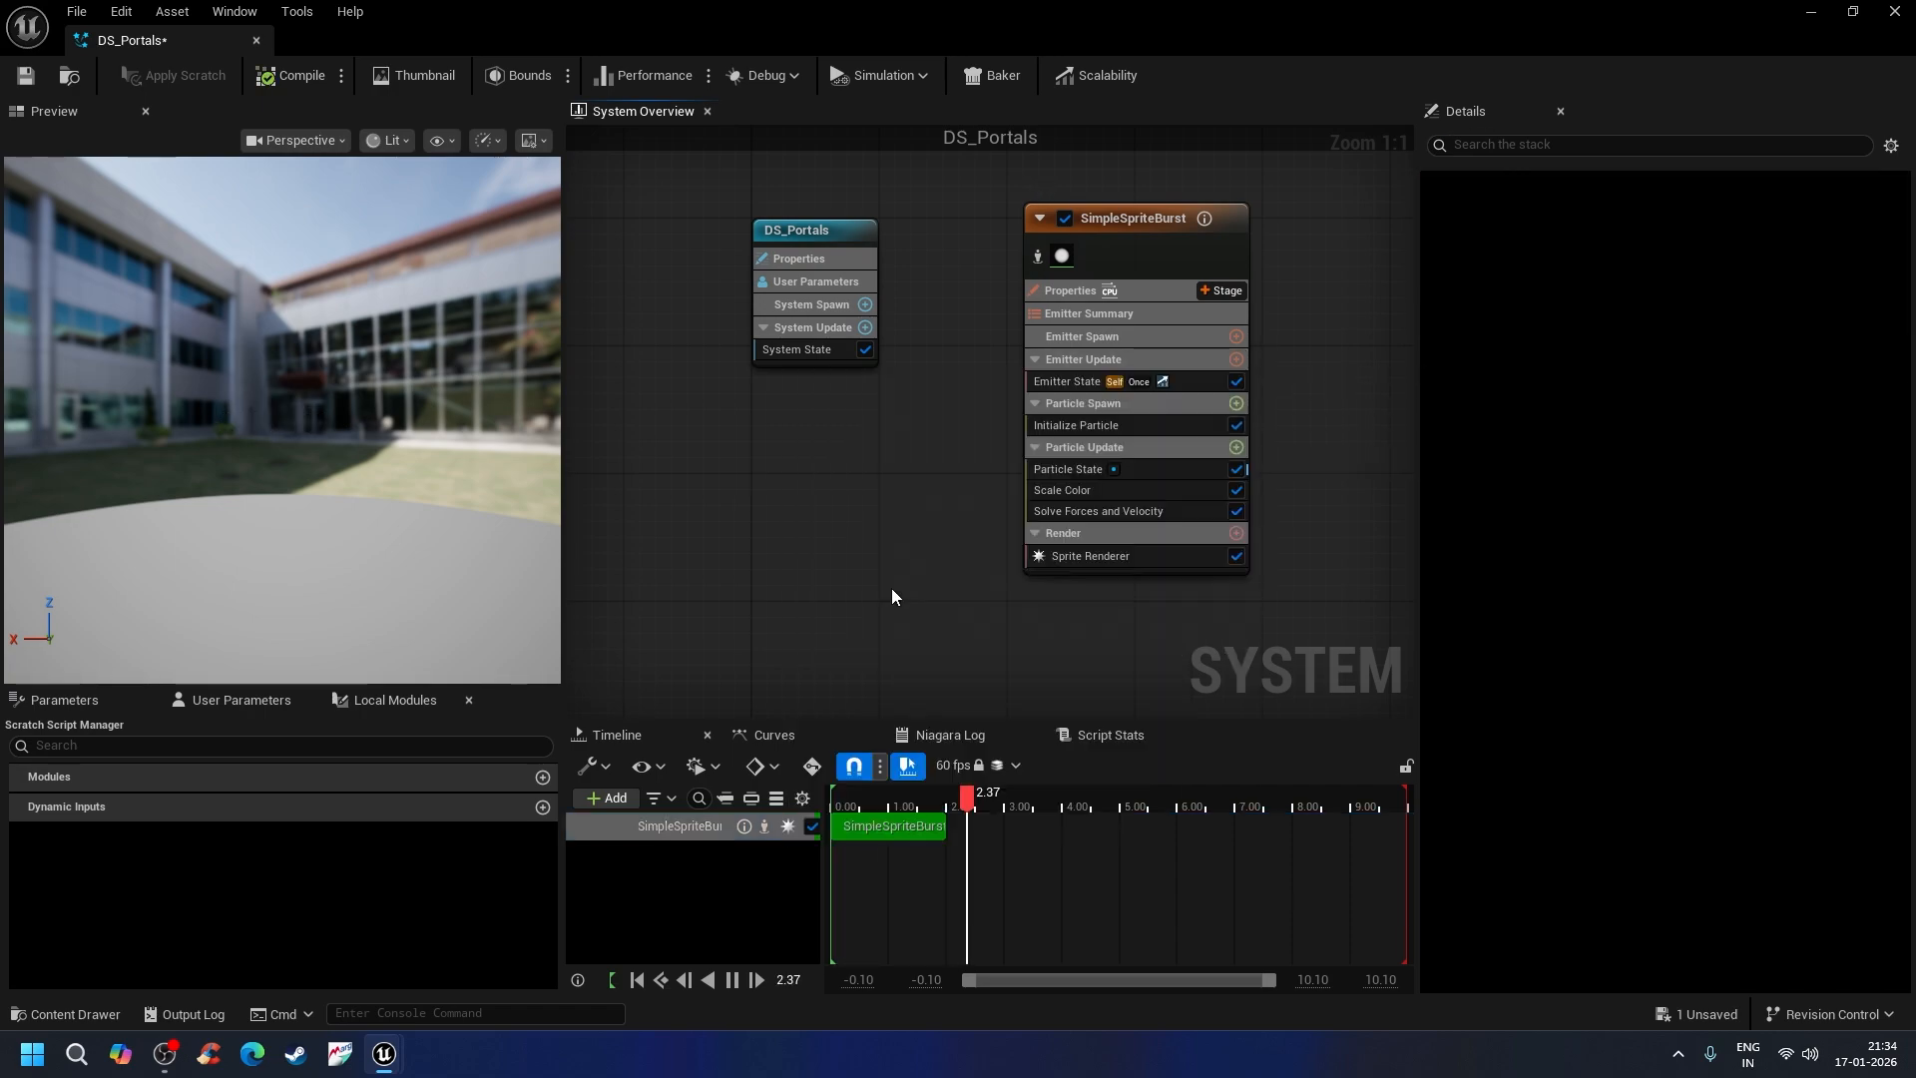
Step: Set the Spawn Rate module's SpawnRate to 10000
{"action": "left_click", "coordinate": [1604, 257]}
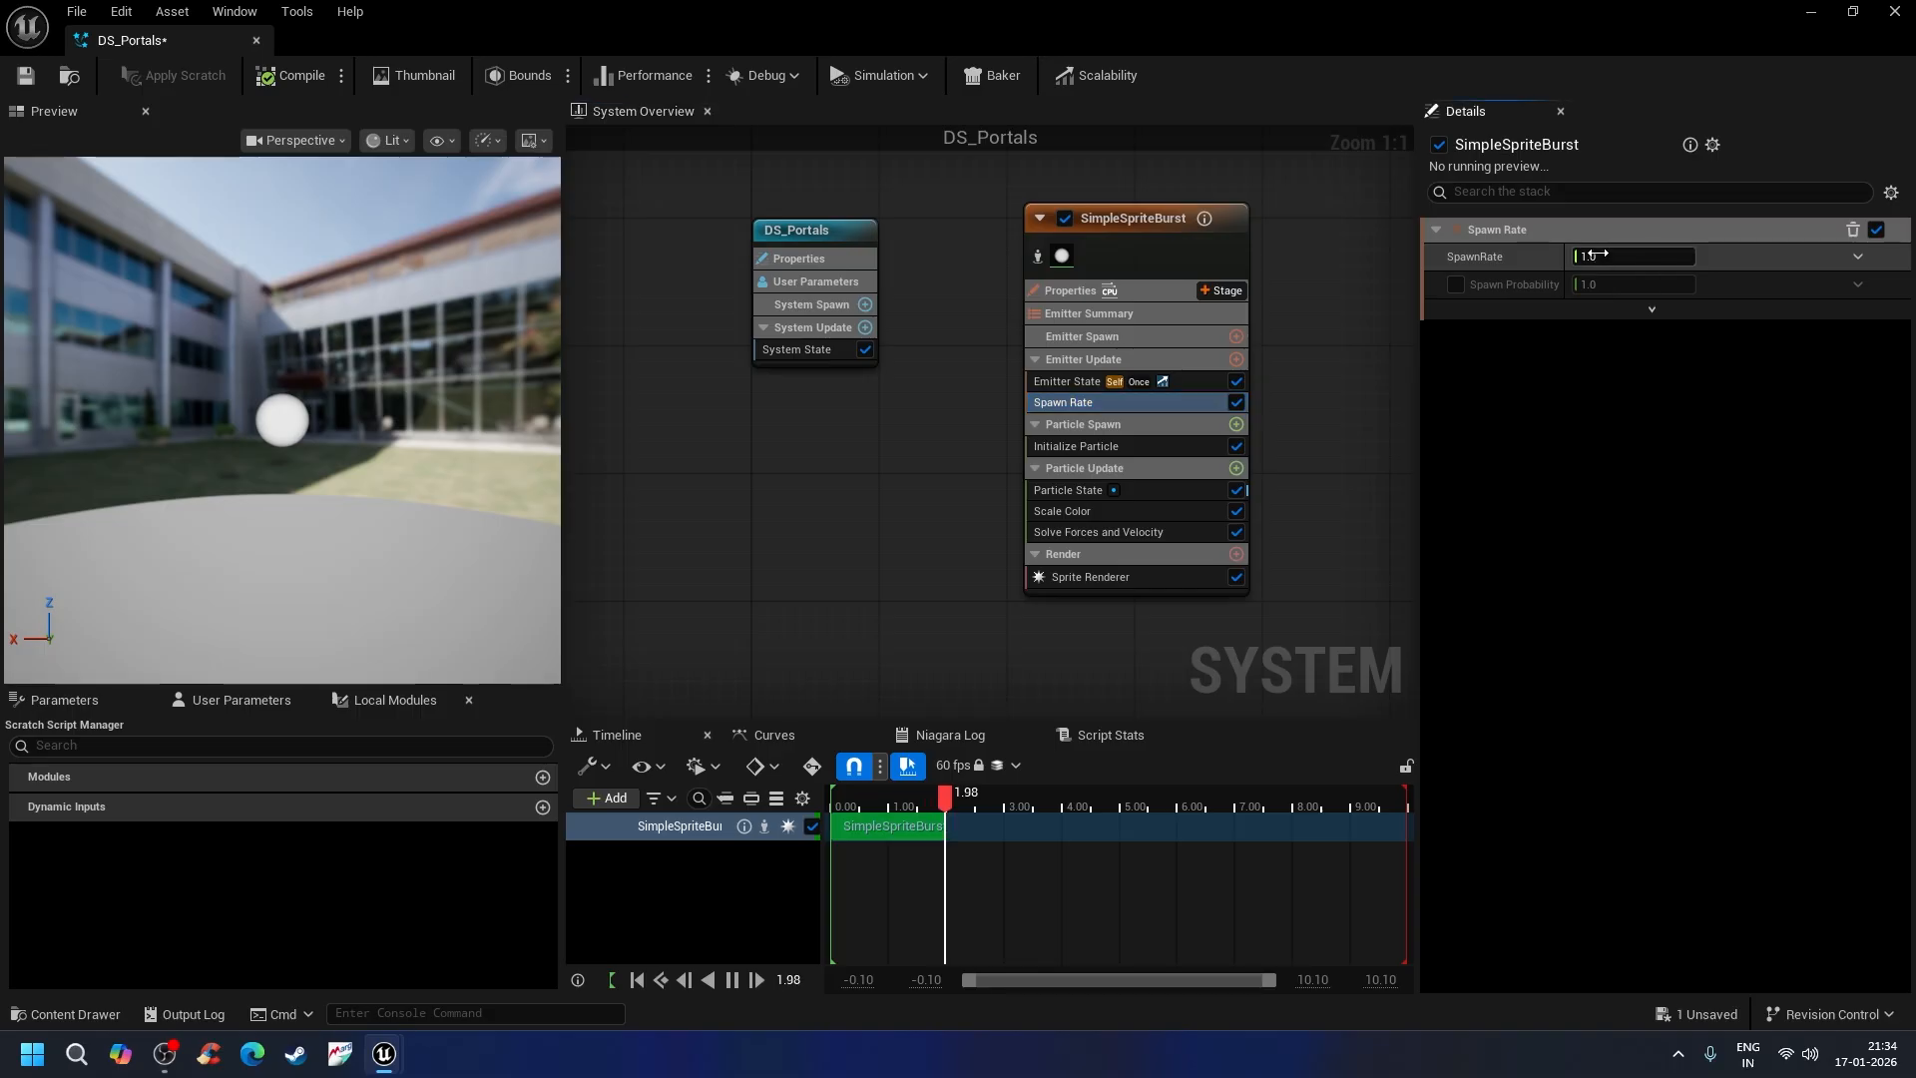
{"action": "type", "text": "1"}
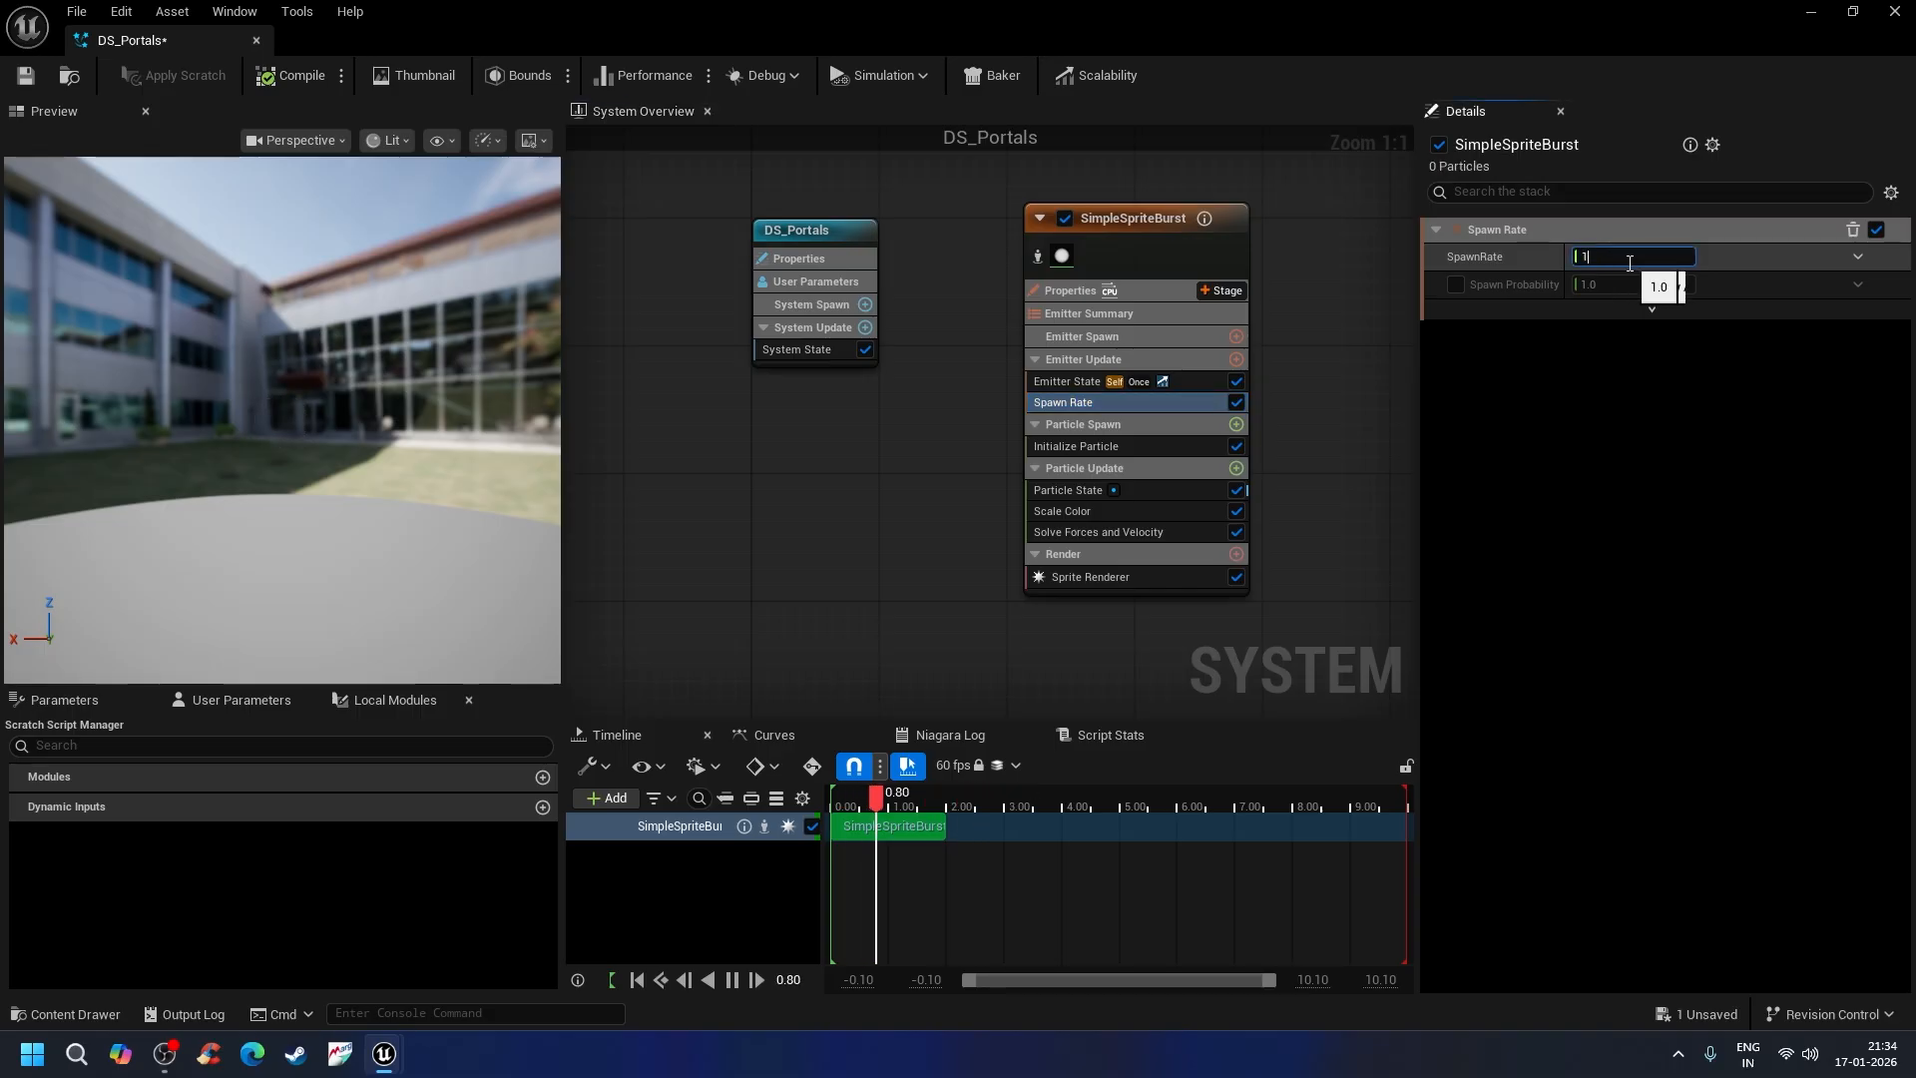
{"action": "type", "text": "000"}
{"action": "key", "text": "Return"}
{"action": "type", "text": "0"}
{"action": "key", "text": "Return"}
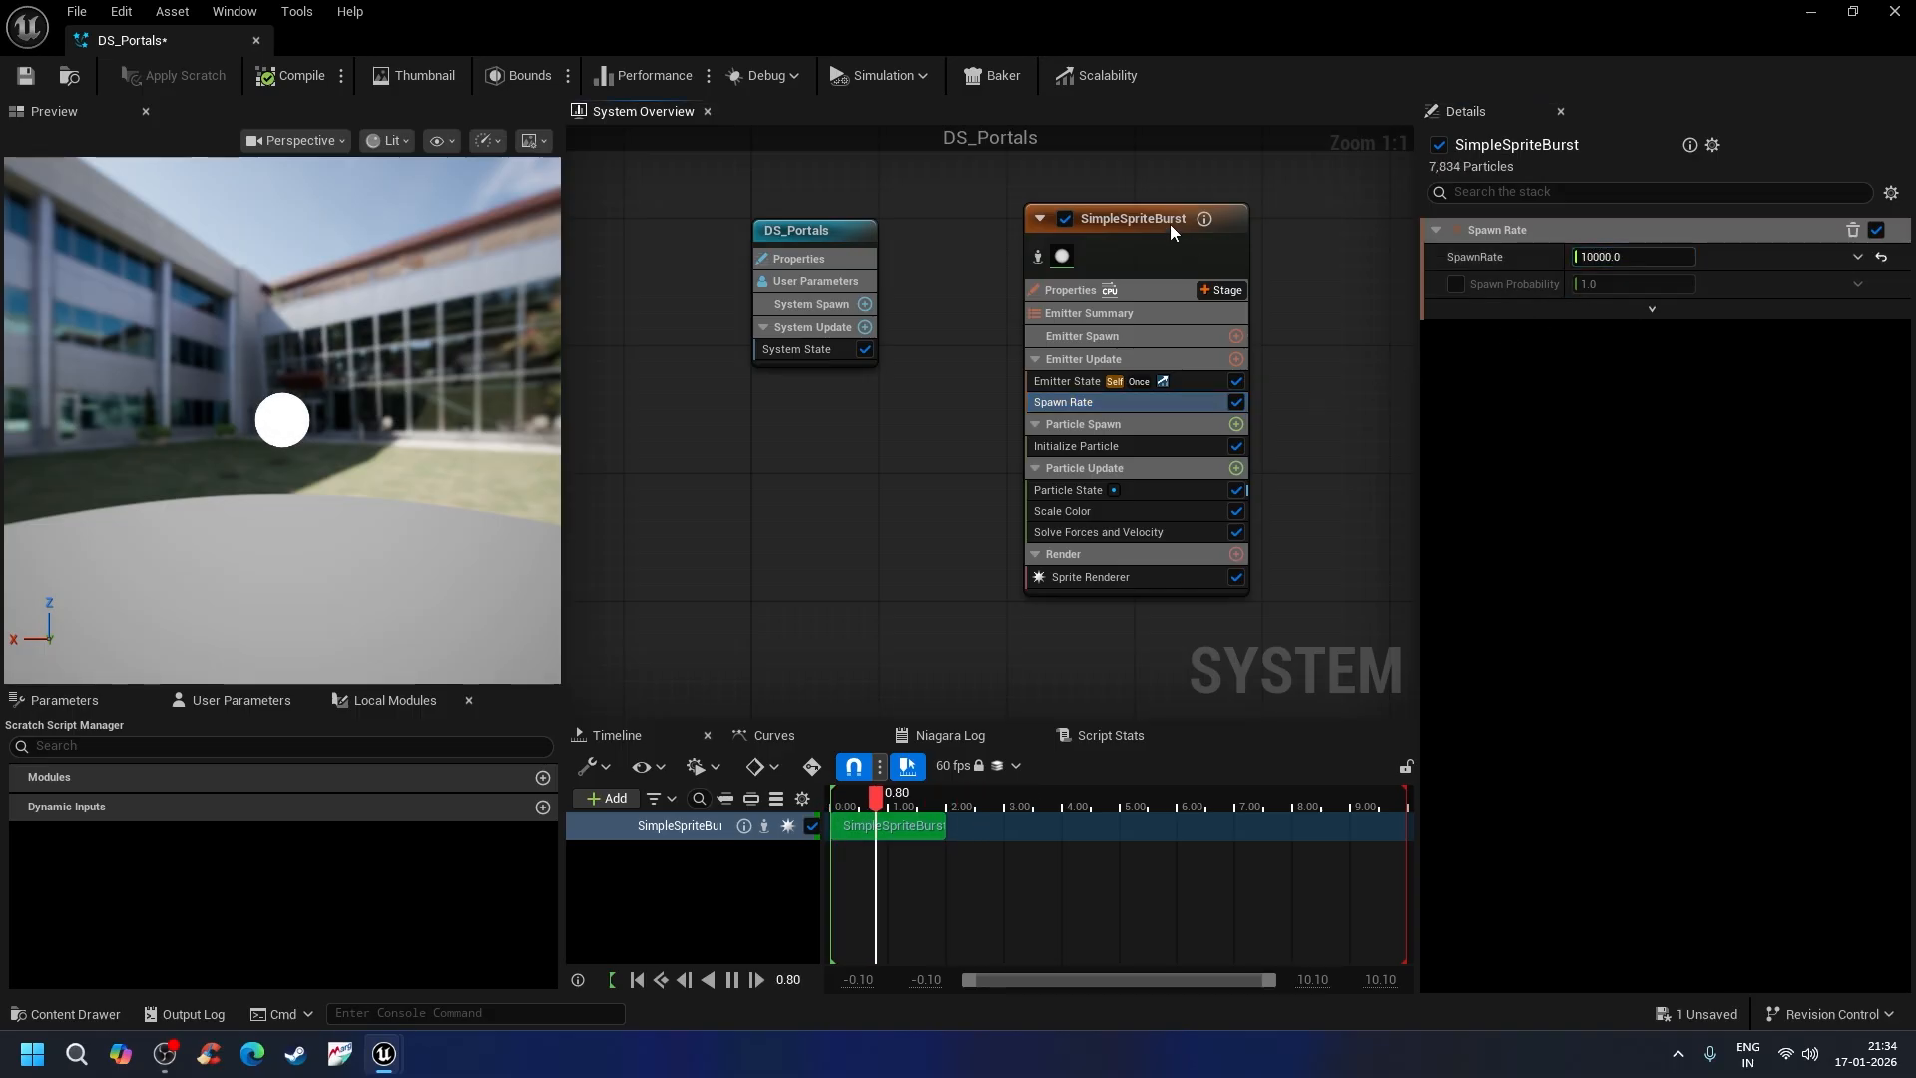
Step: Add a Shape Location module to the Particle Spawn stage and set its shape primitive to Torus
{"action": "left_click_drag", "start_coordinate": [1177, 229], "coordinate": [1146, 230]}
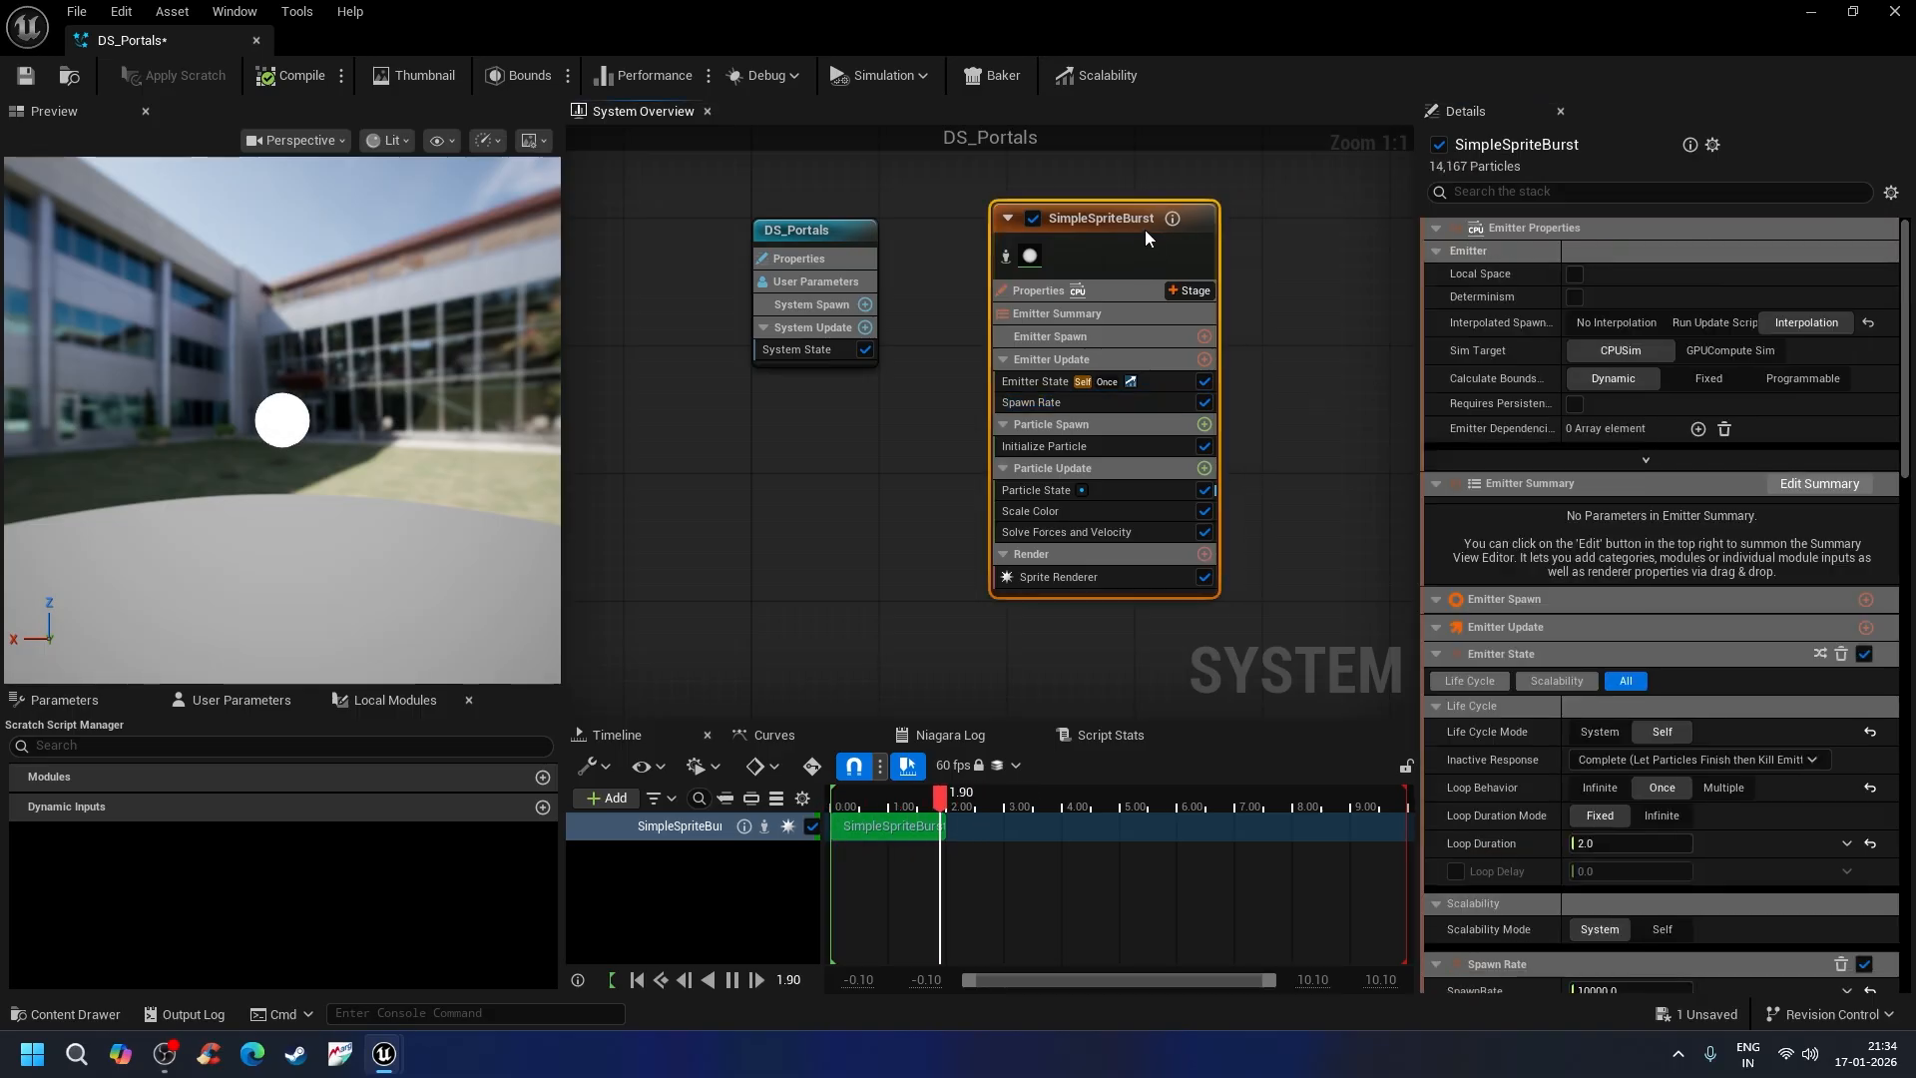
{"action": "left_click", "coordinate": [1204, 425]}
{"action": "left_click", "coordinate": [878, 666]}
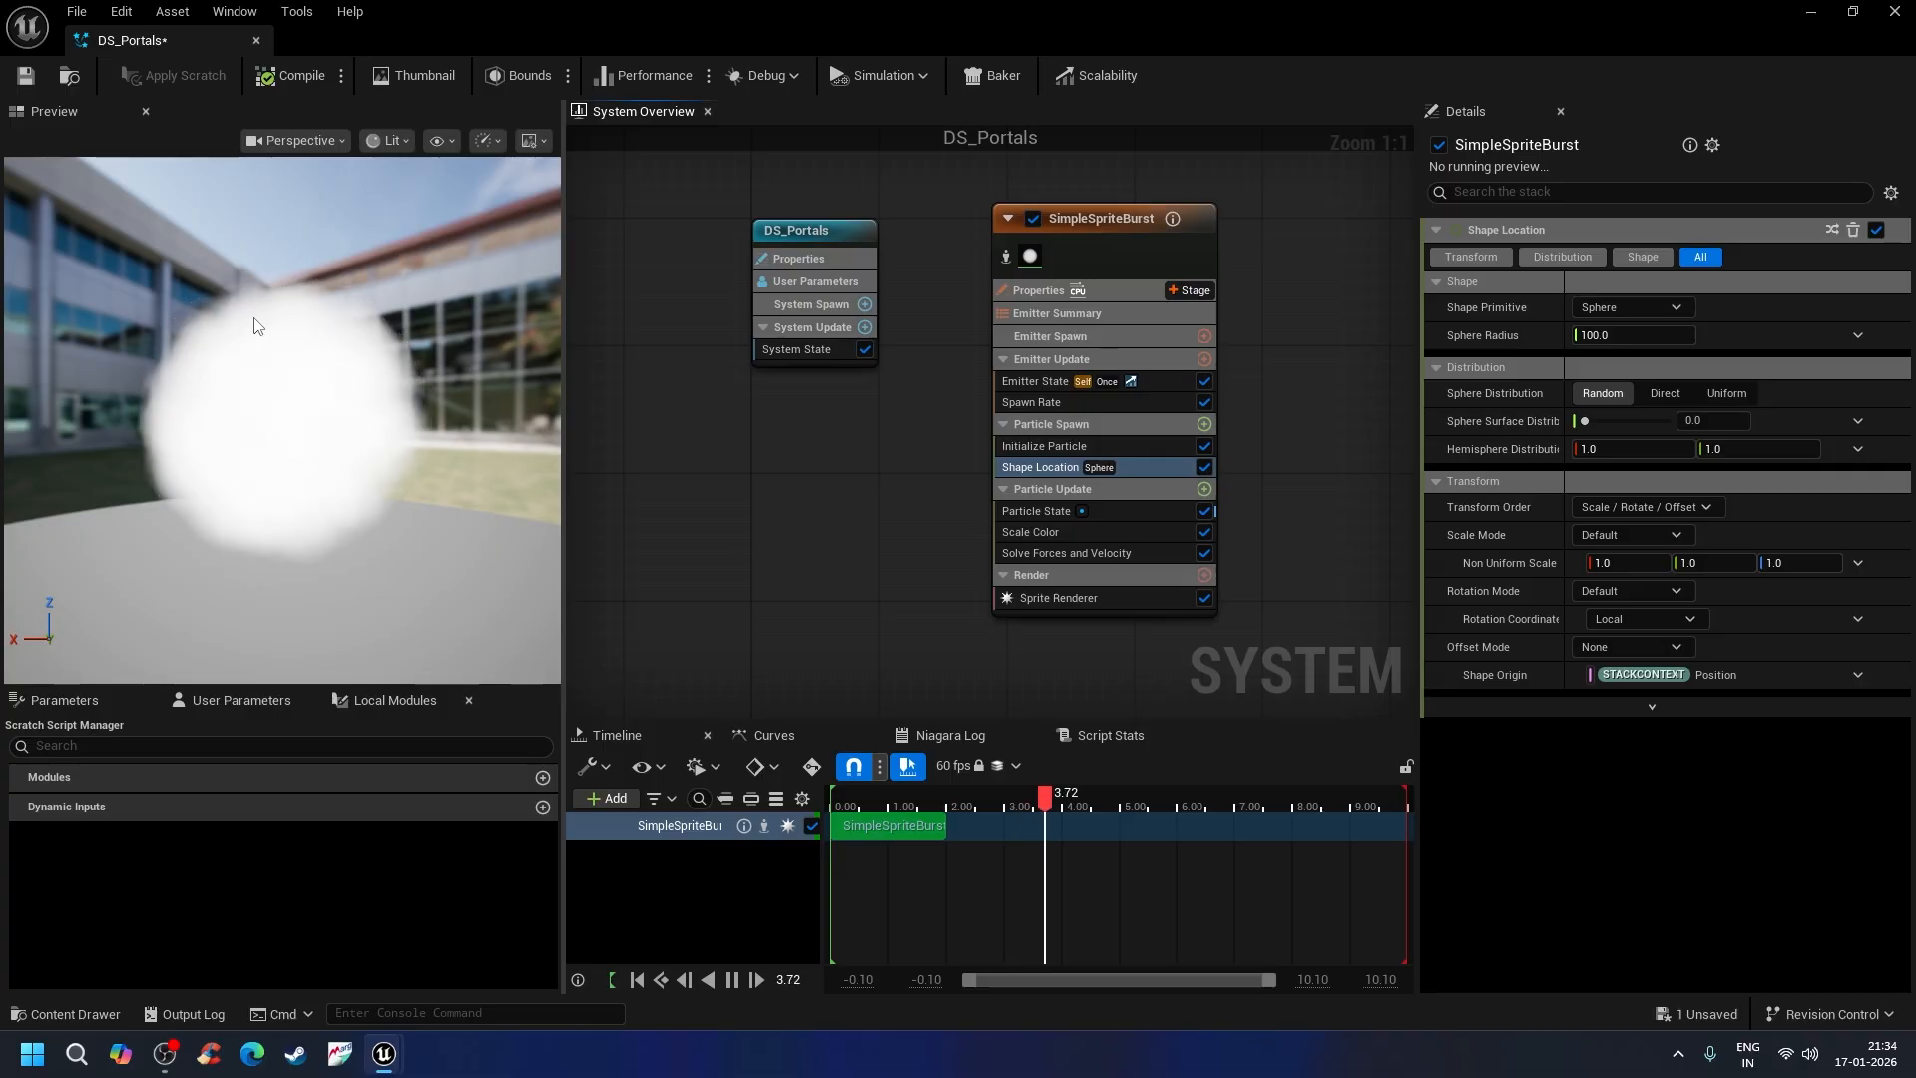
{"action": "left_click", "coordinate": [1655, 309]}
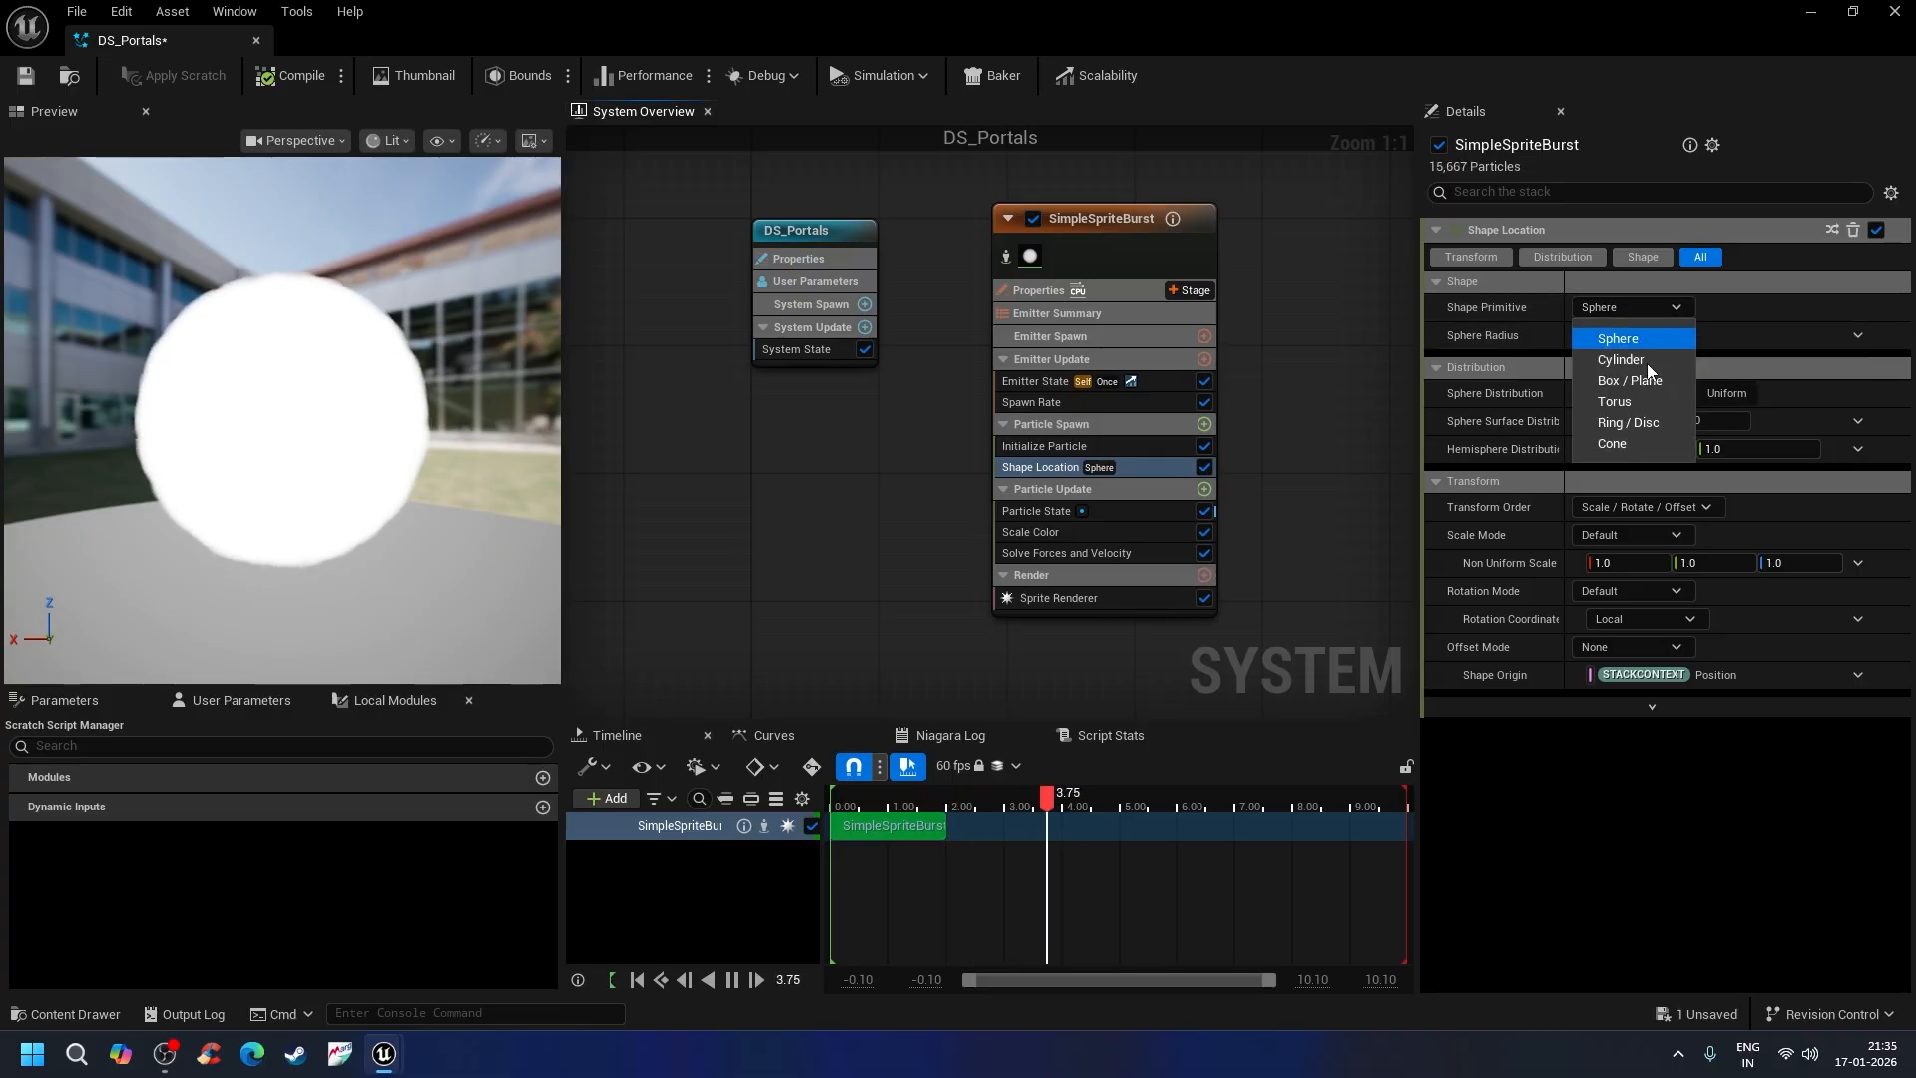
{"action": "left_click", "coordinate": [1621, 401]}
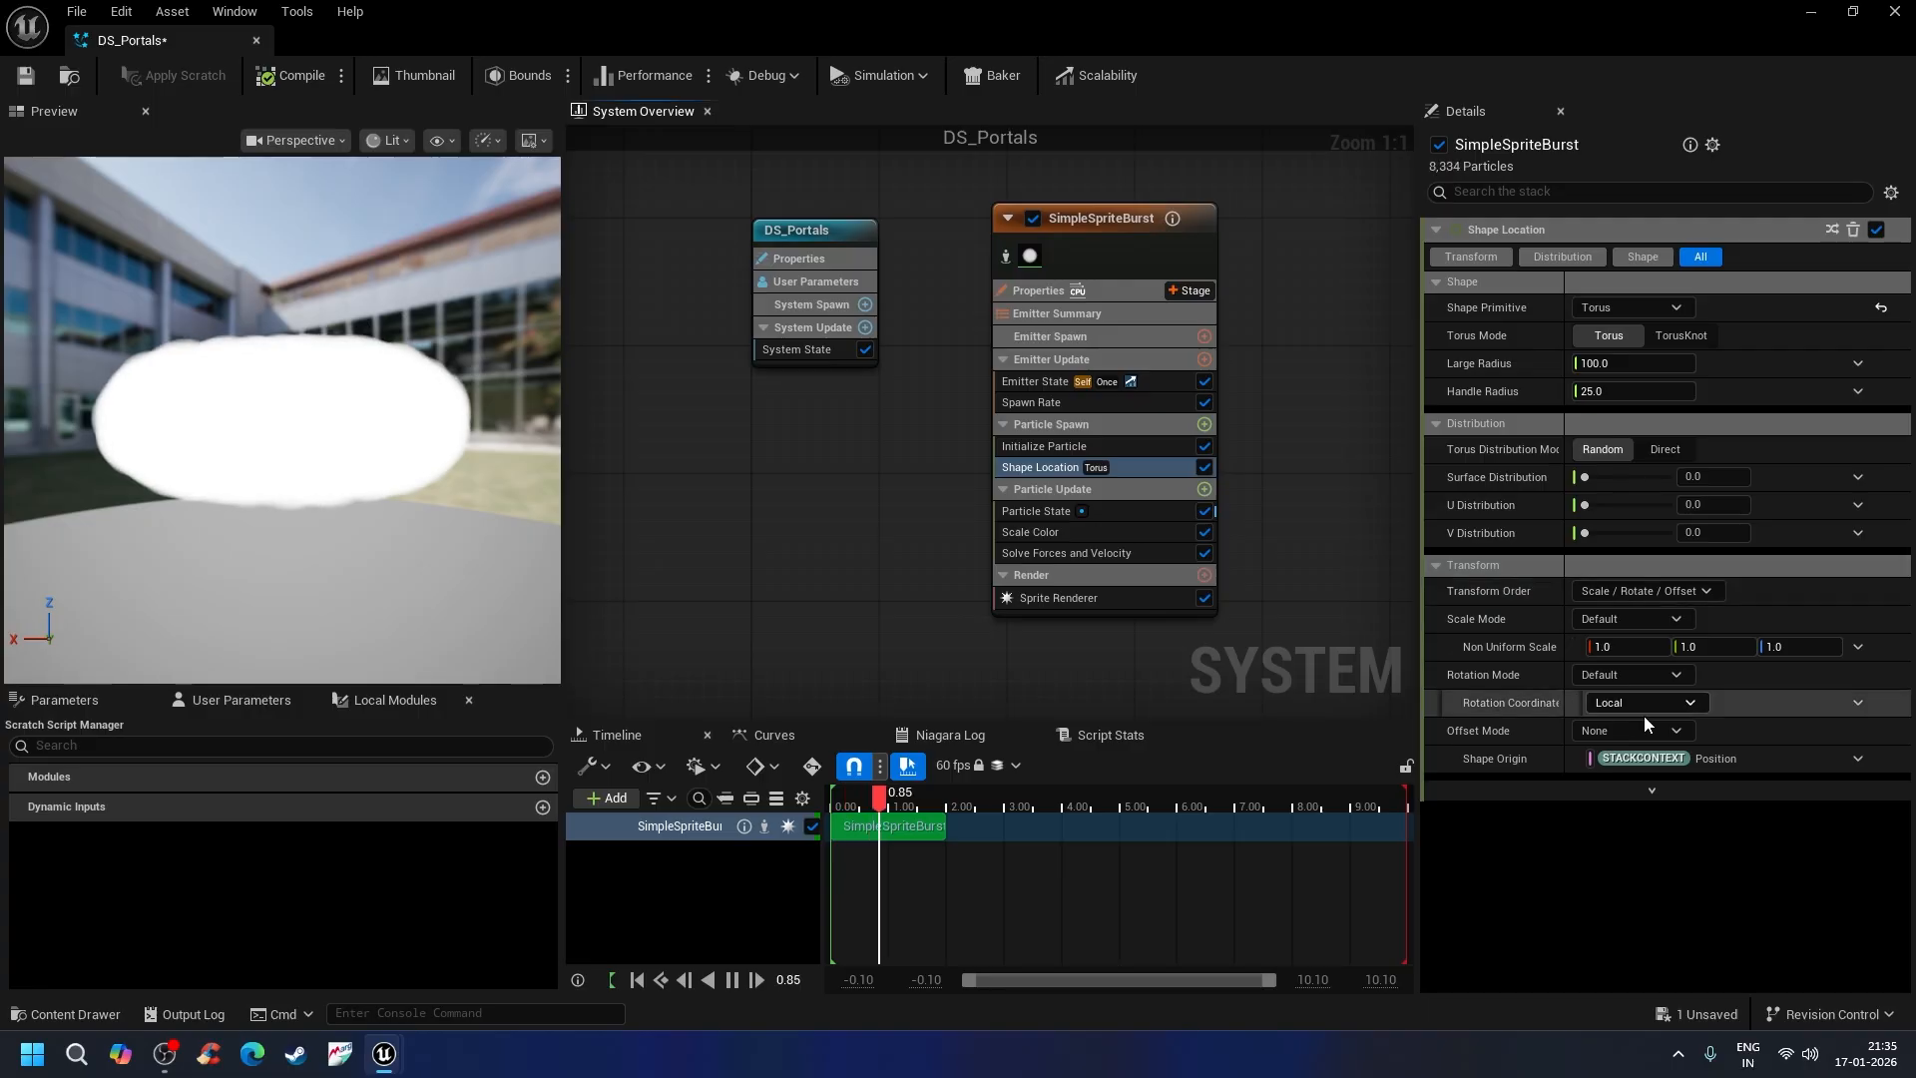
Step: Set the torus rotation mode to Axis Angle with a rotation axis of X 0, Y 1, Z 0
{"action": "left_click", "coordinate": [1659, 678]}
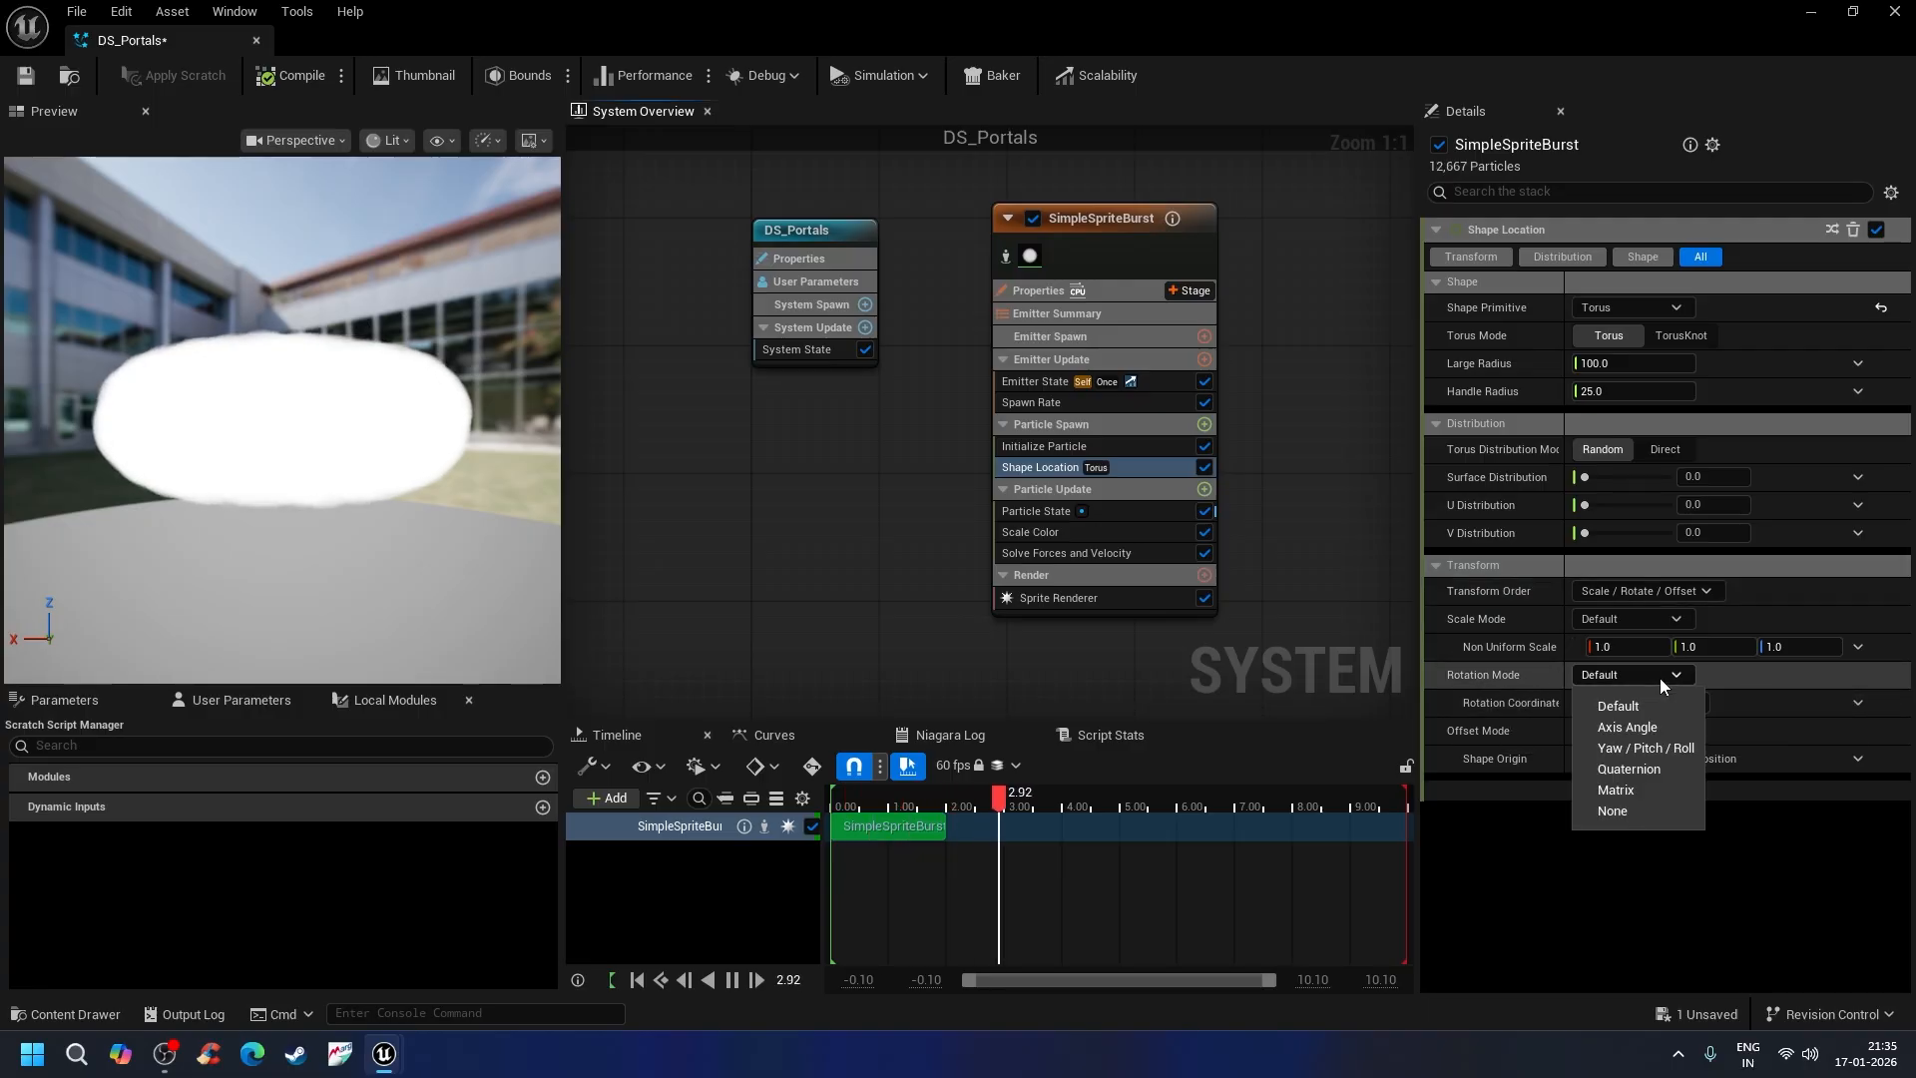
{"action": "left_click", "coordinate": [1650, 725]}
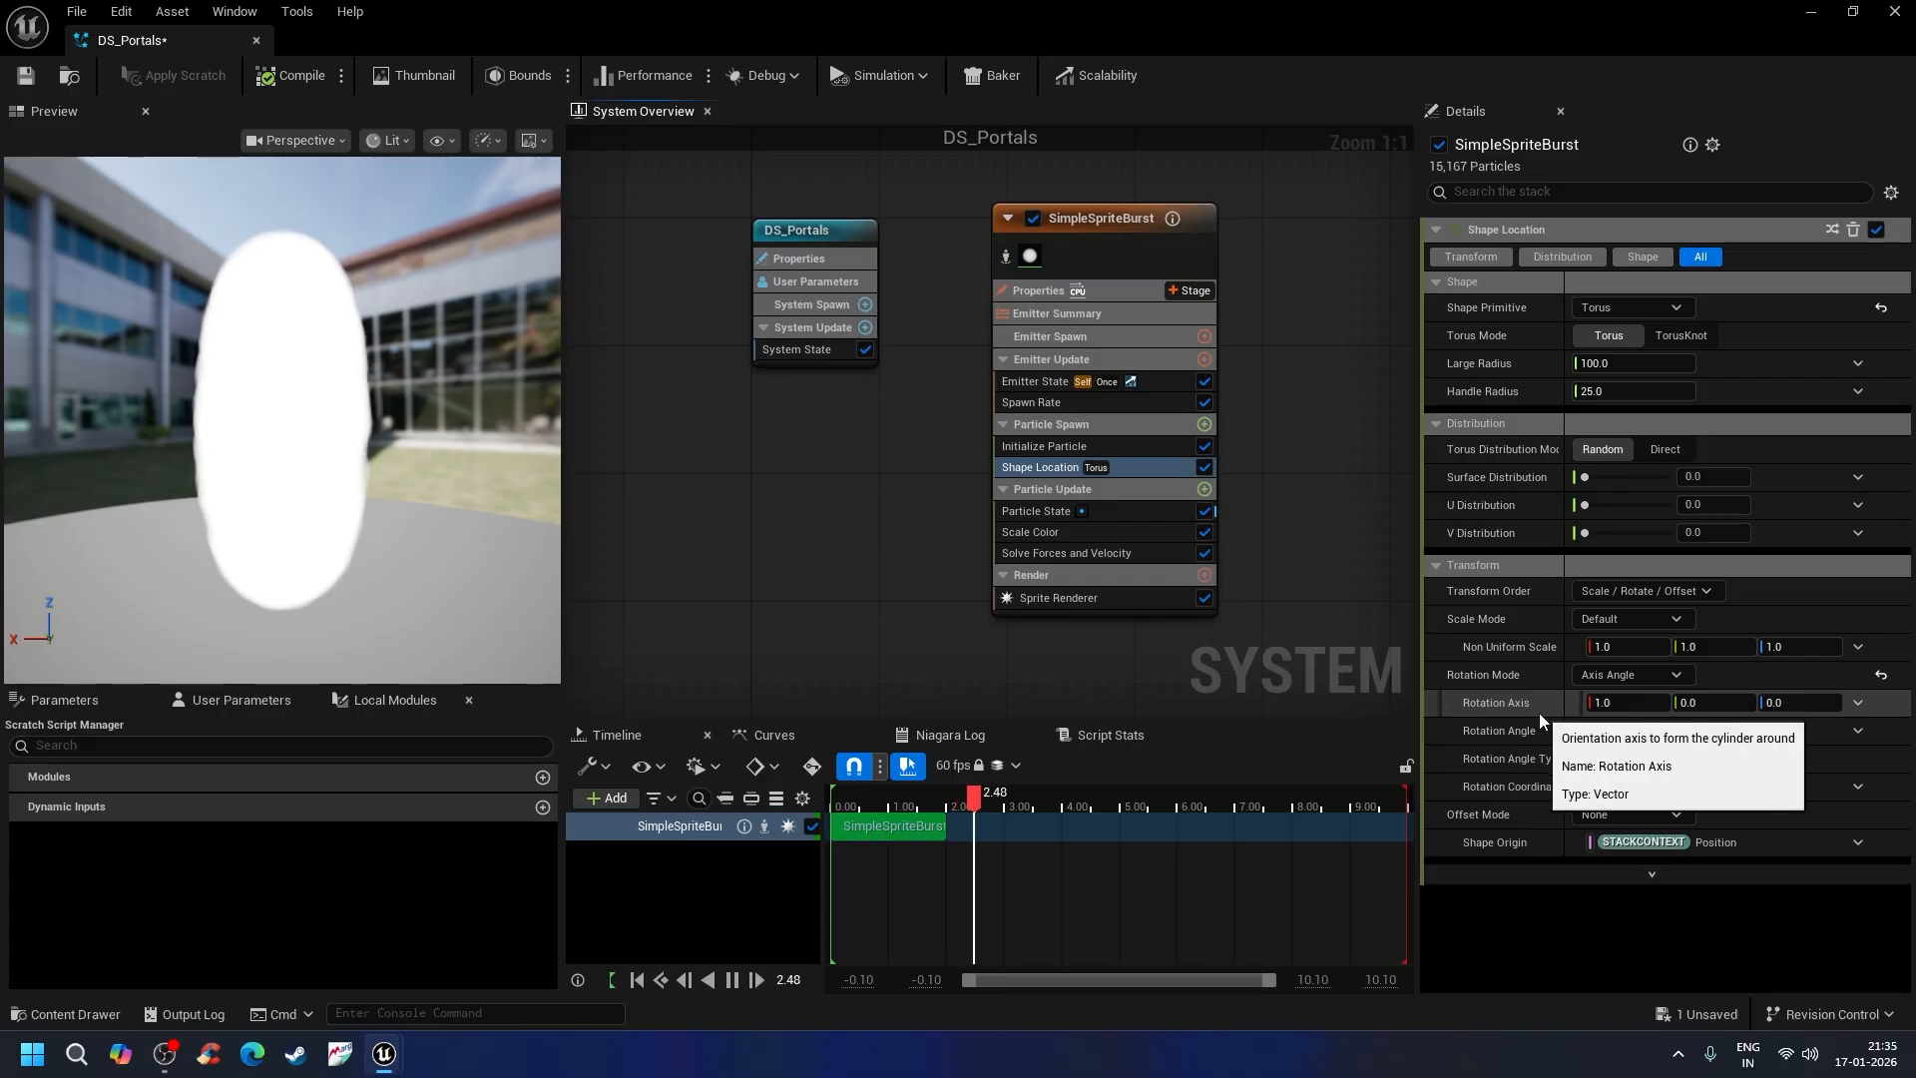
{"action": "left_click", "coordinate": [1693, 703]}
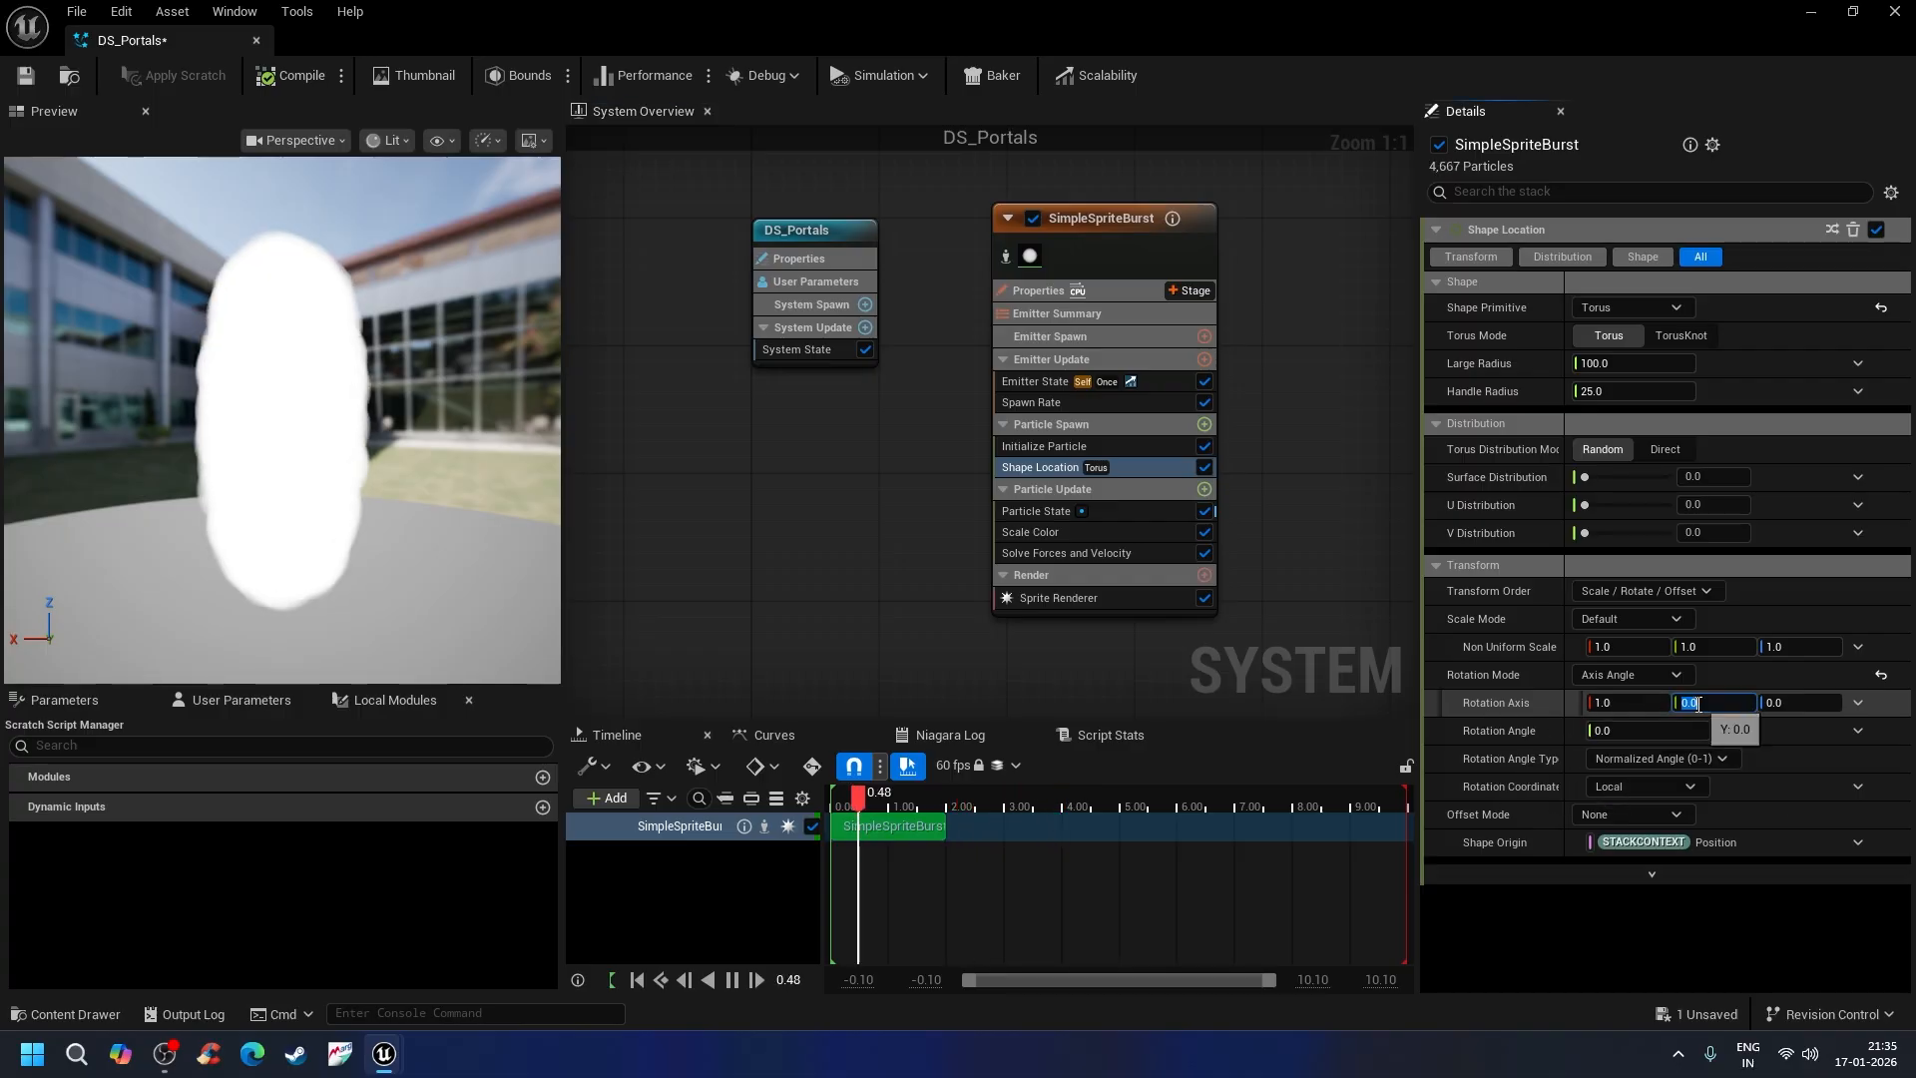
{"action": "type", "text": "1"}
{"action": "left_click", "coordinate": [1606, 702]}
{"action": "type", "text": "0"}
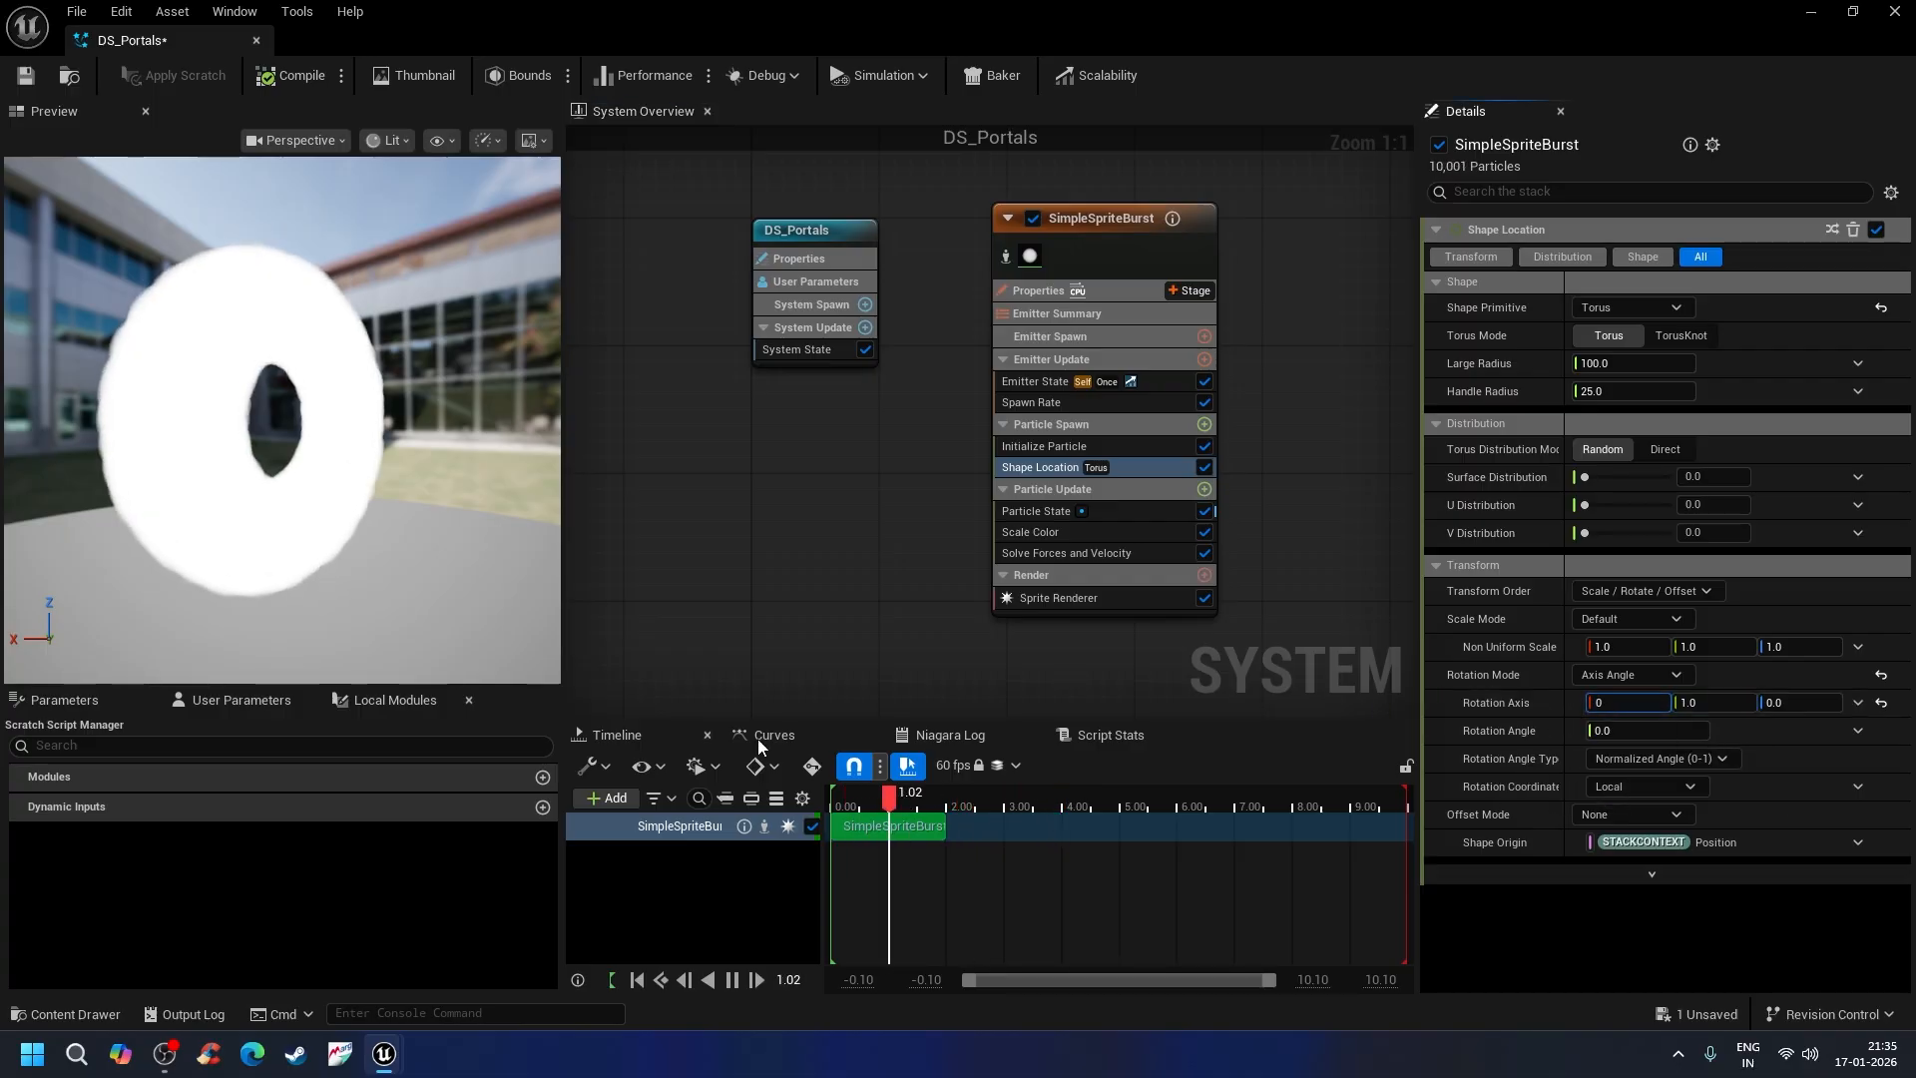
{"action": "left_click", "coordinate": [416, 852]}
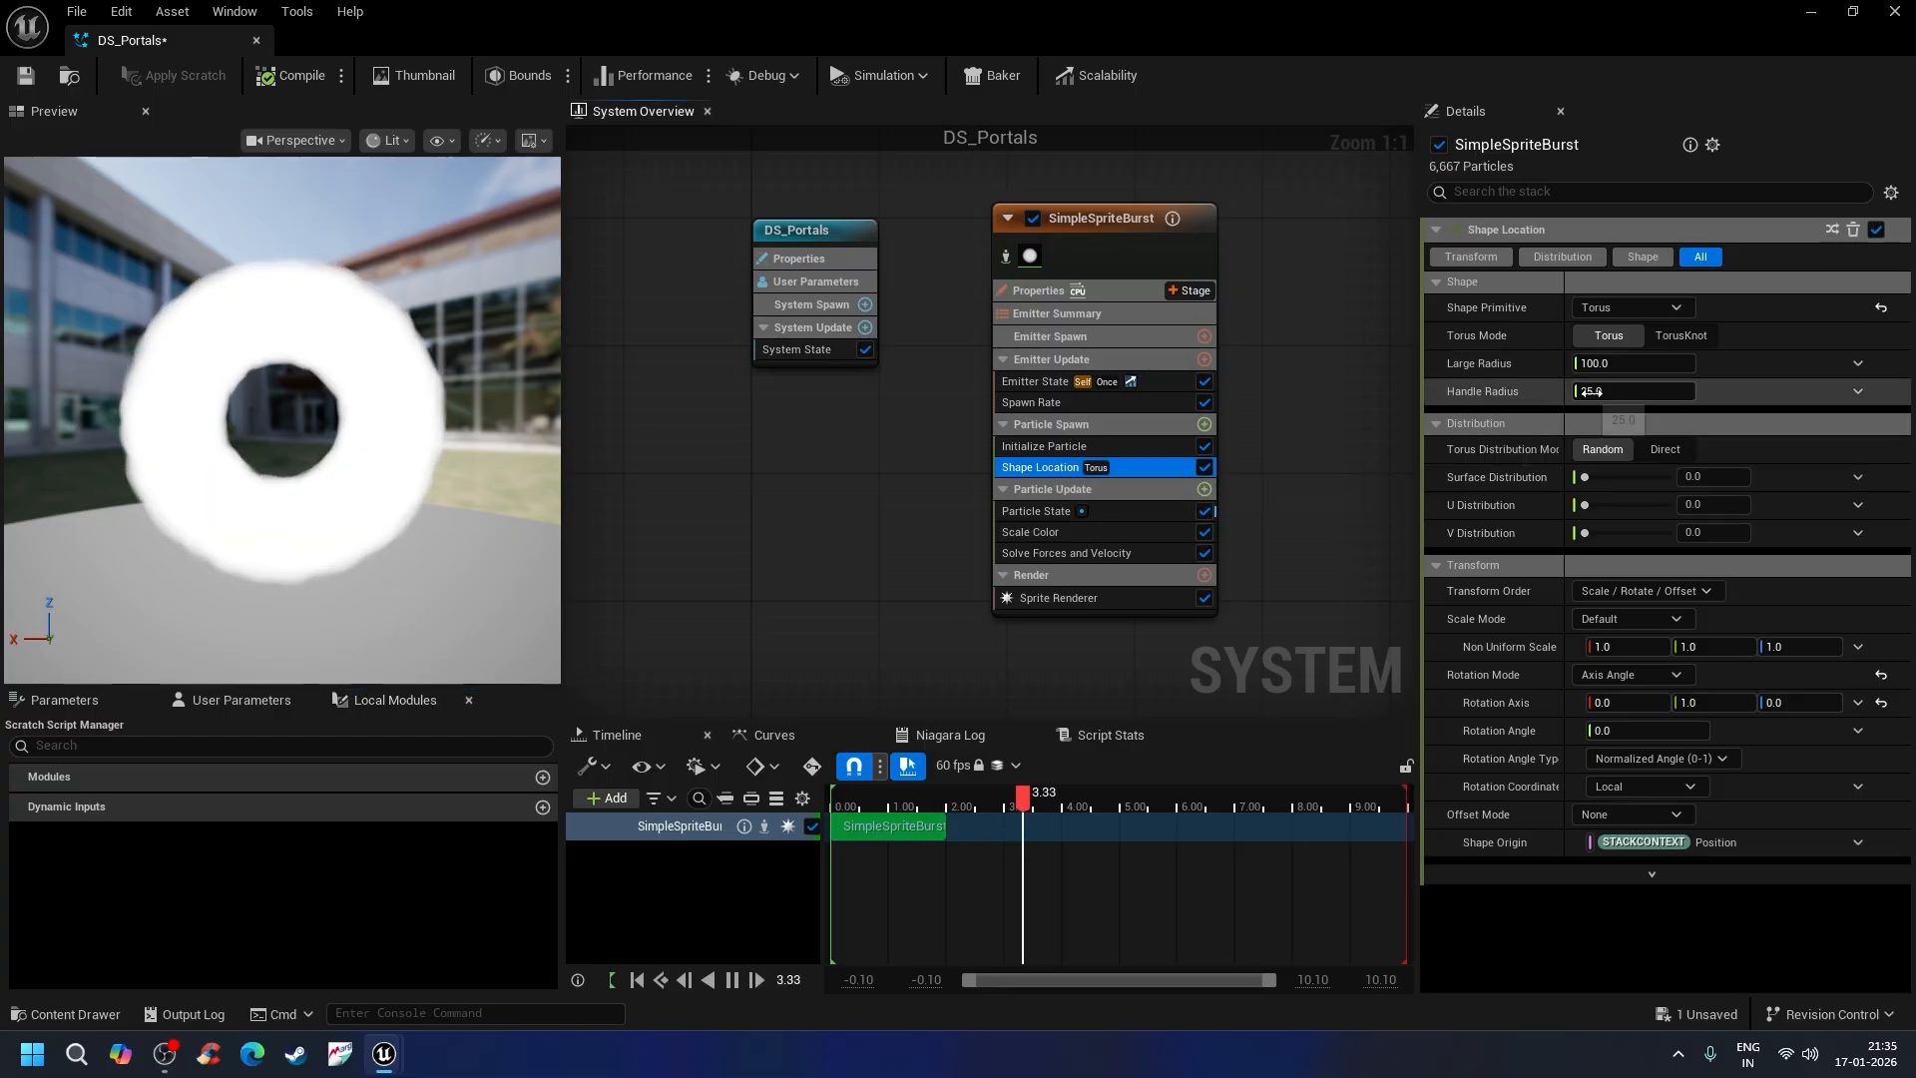
Step: Set the torus handle radius in Shape Location to 5
{"action": "left_click", "coordinate": [1677, 392]}
{"action": "type", "text": "5"}
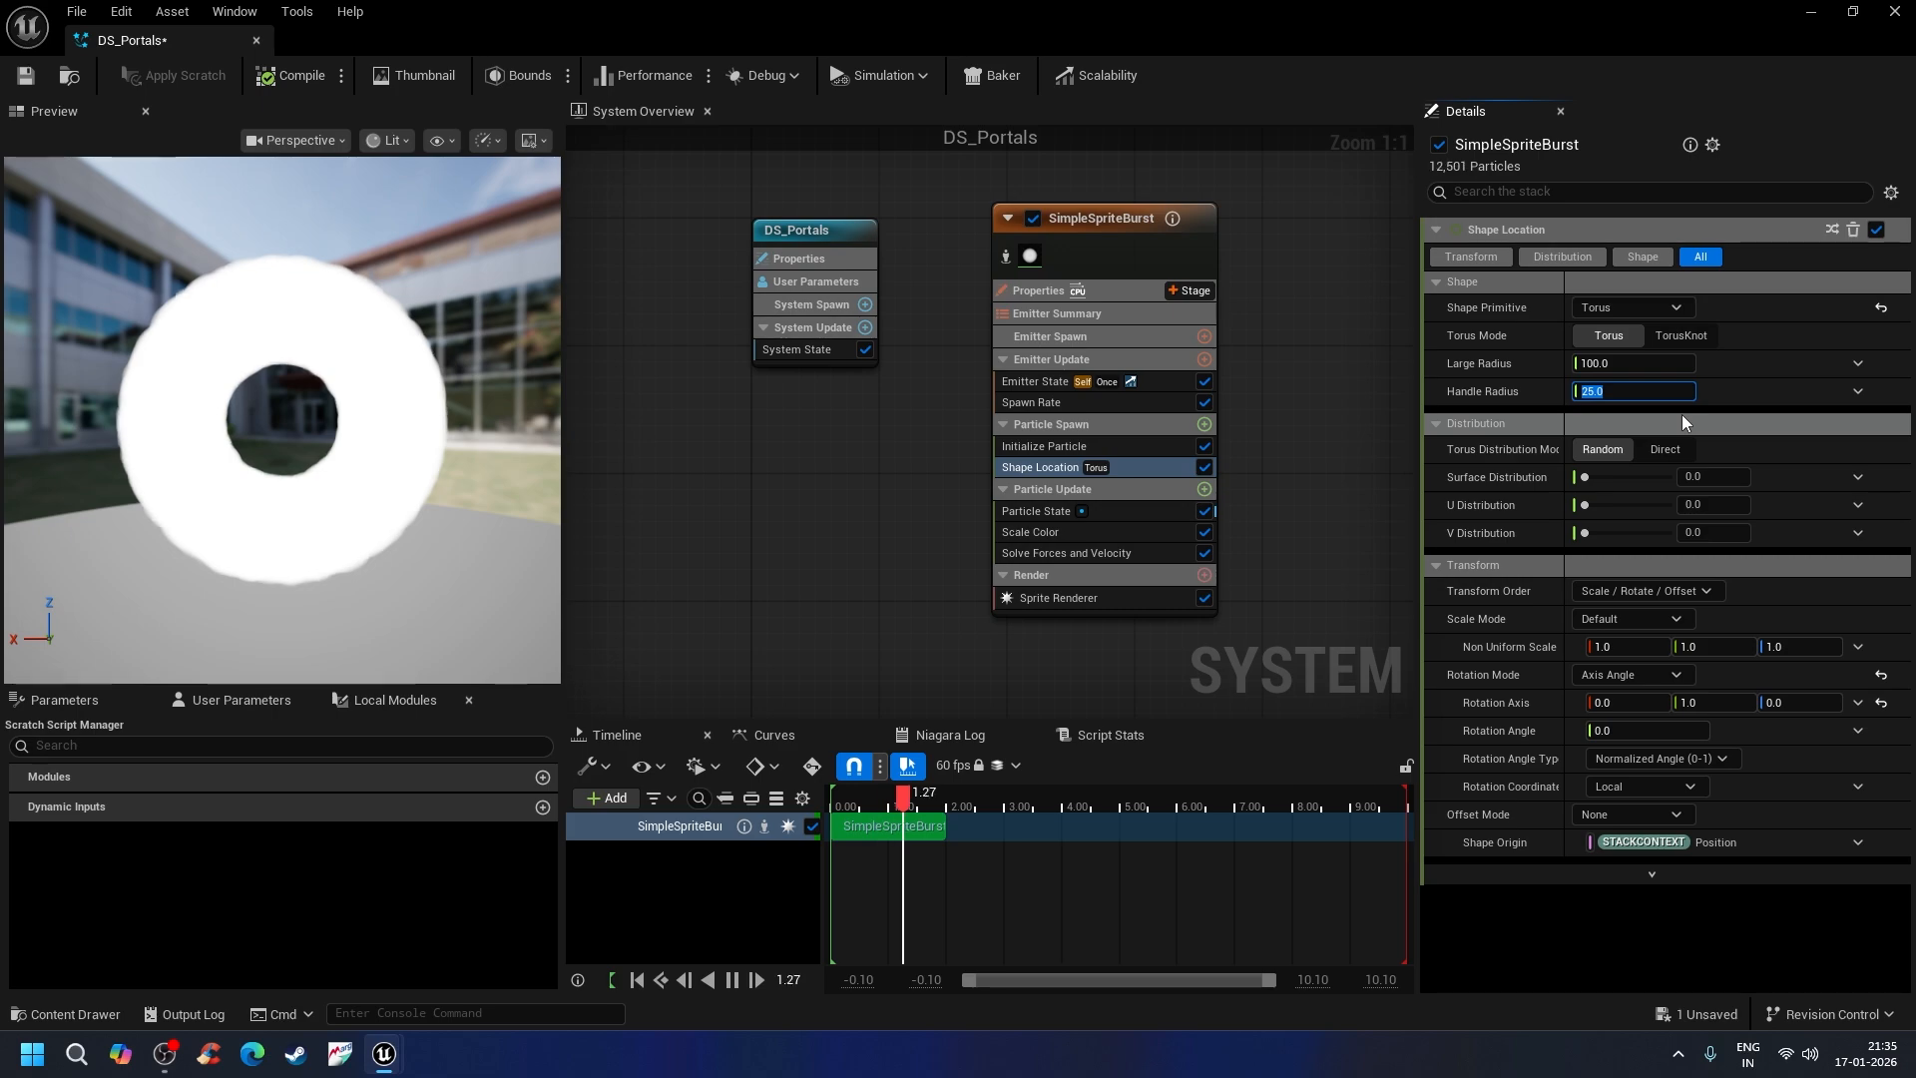
{"action": "key", "text": "Return"}
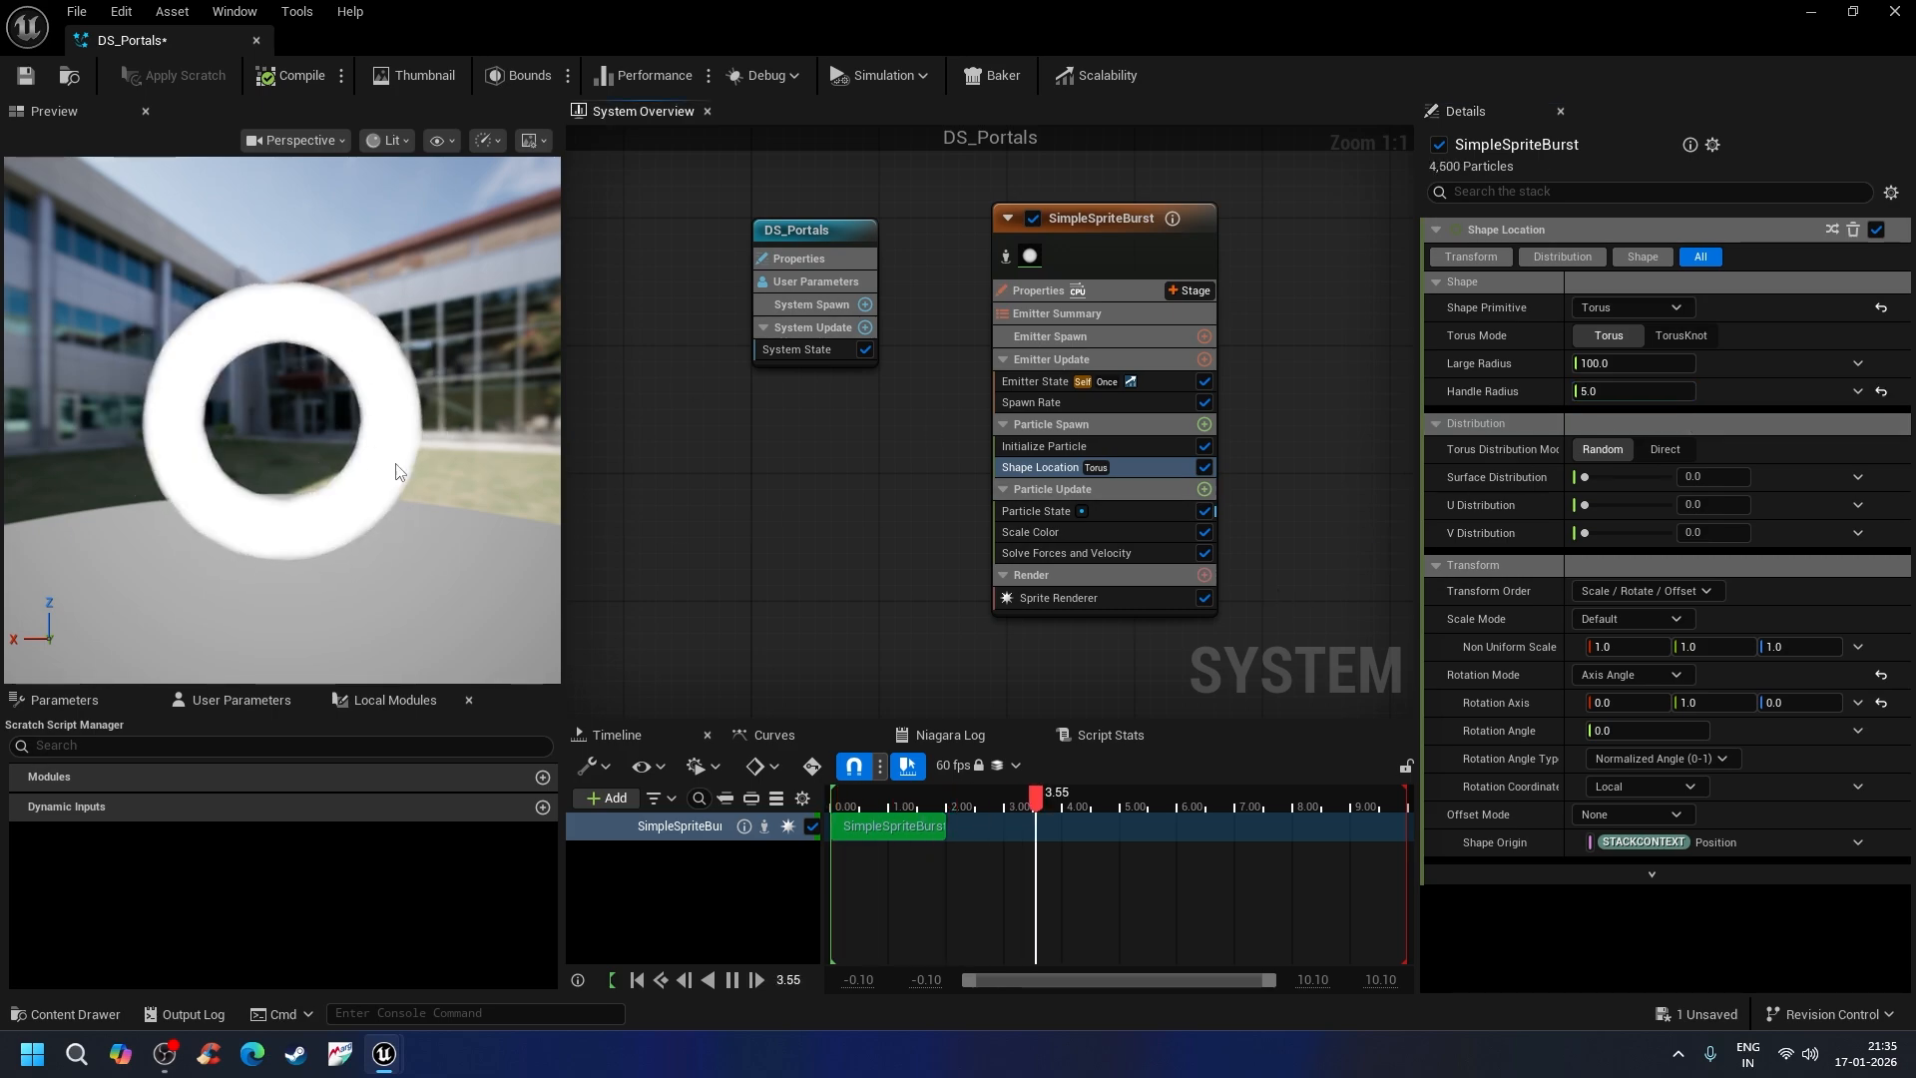
Step: Set the uniform sprite size in the Initialize Particle module to 3
{"action": "left_click", "coordinate": [1076, 447]}
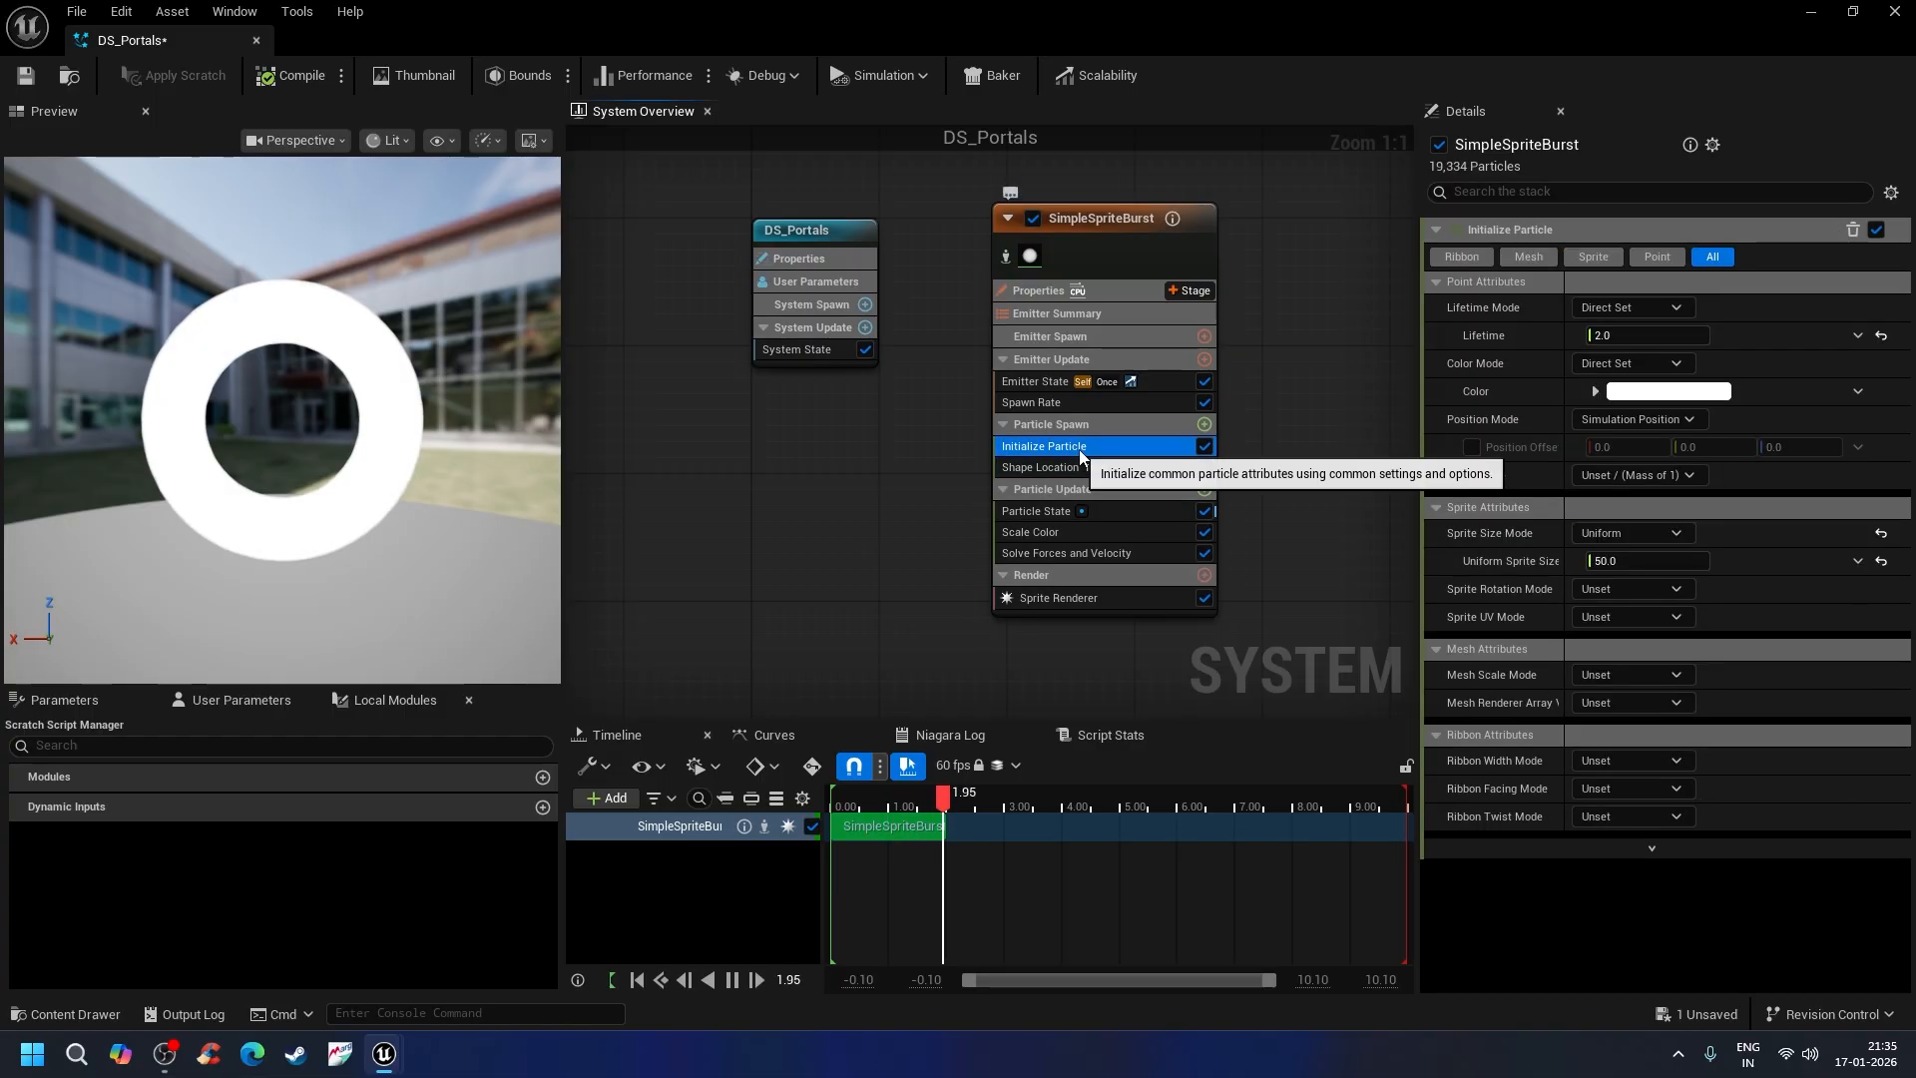
{"action": "left_click", "coordinate": [1646, 561]}
{"action": "type", "text": "3"}
{"action": "key", "text": "Return"}
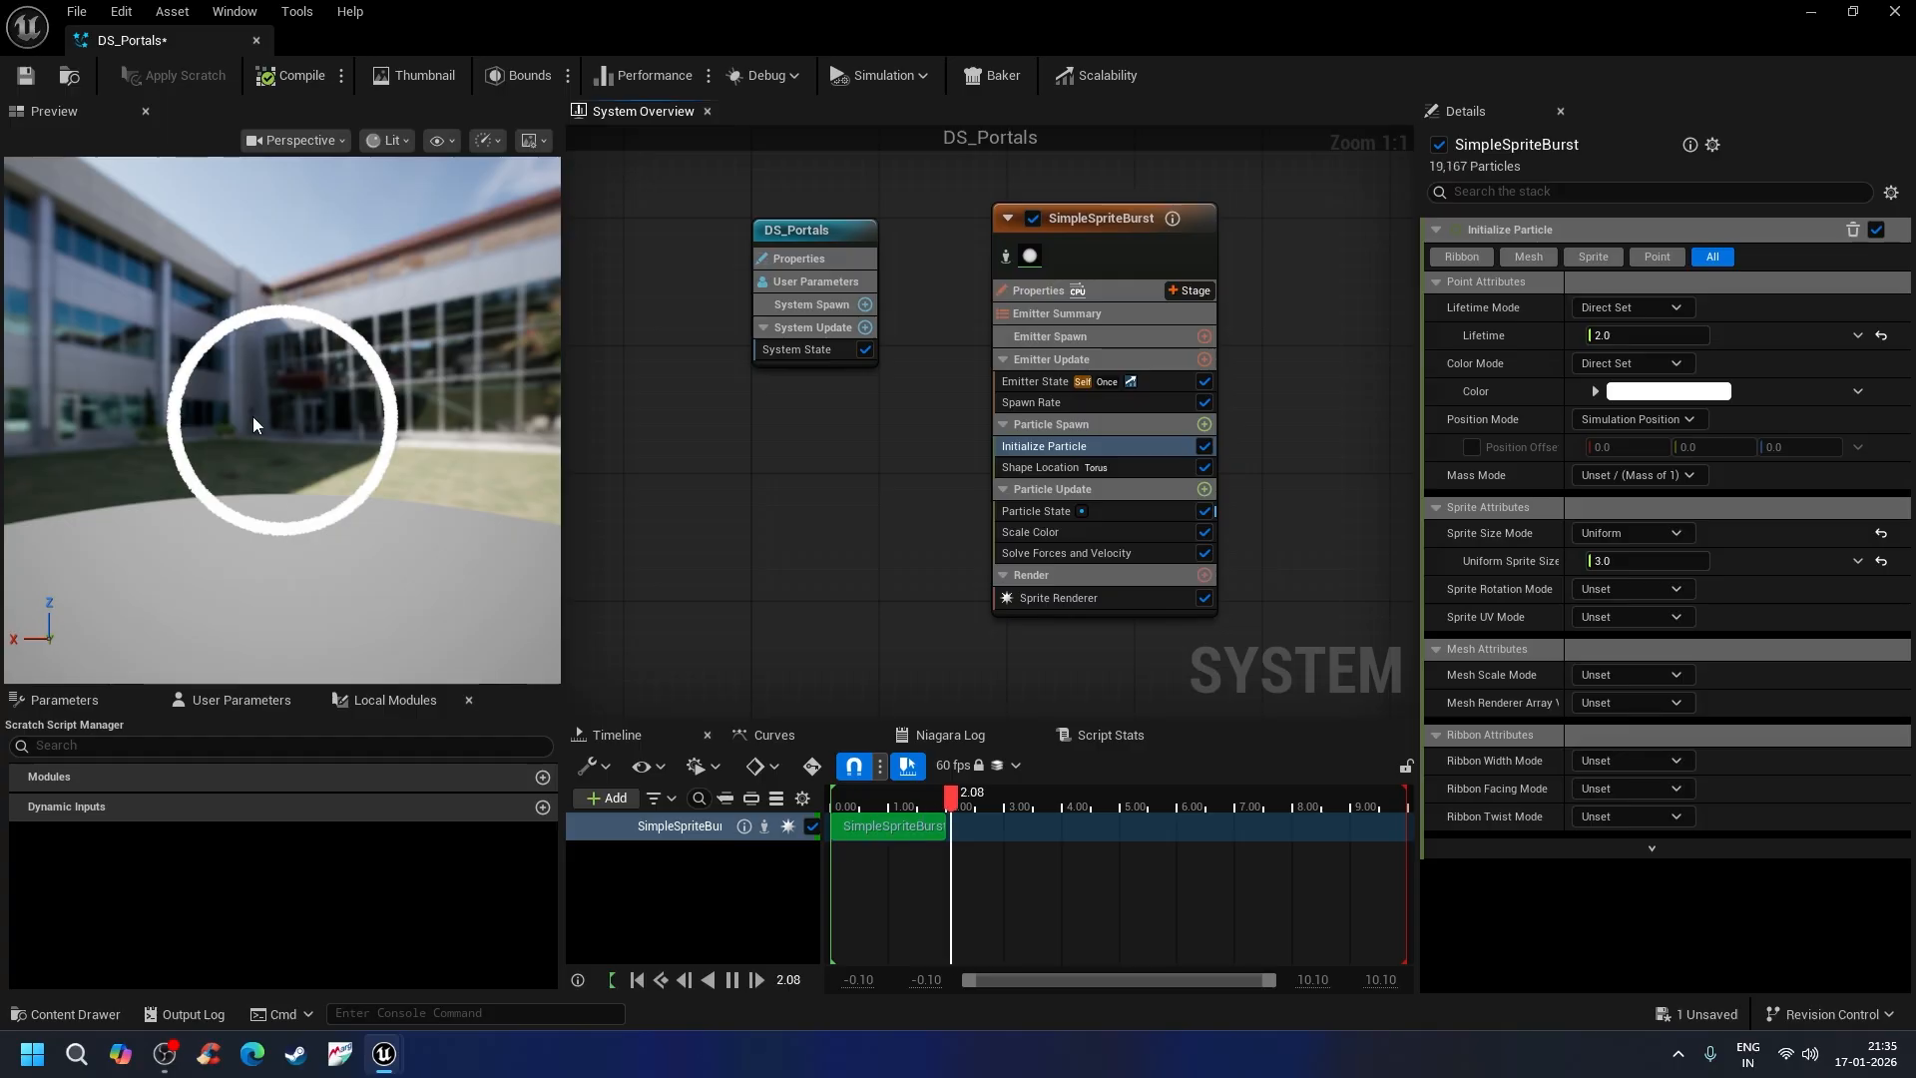
Step: Add a Vortex Force module to the Particle Update stage and set its vortex axis to X 0, Y 1, Z 0
{"action": "left_click", "coordinate": [1205, 488]}
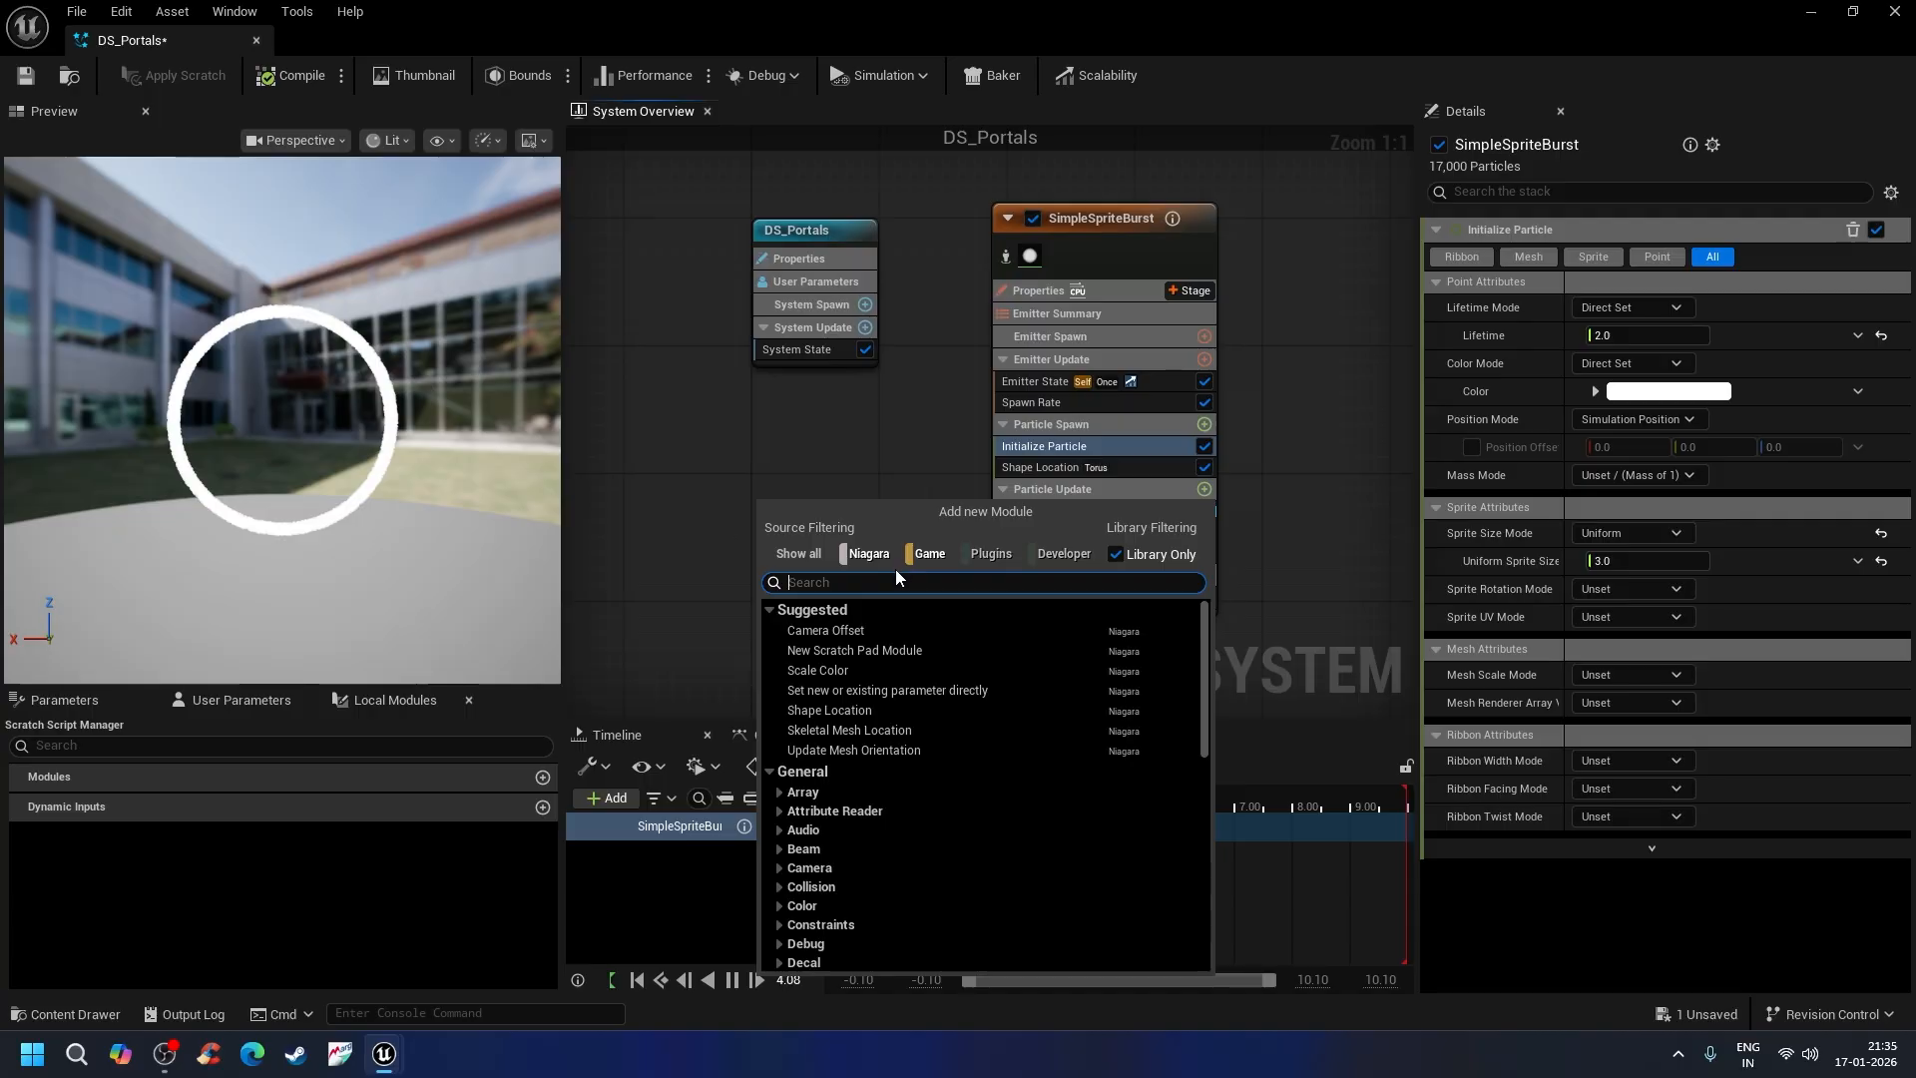
{"action": "type", "text": "vortex"}
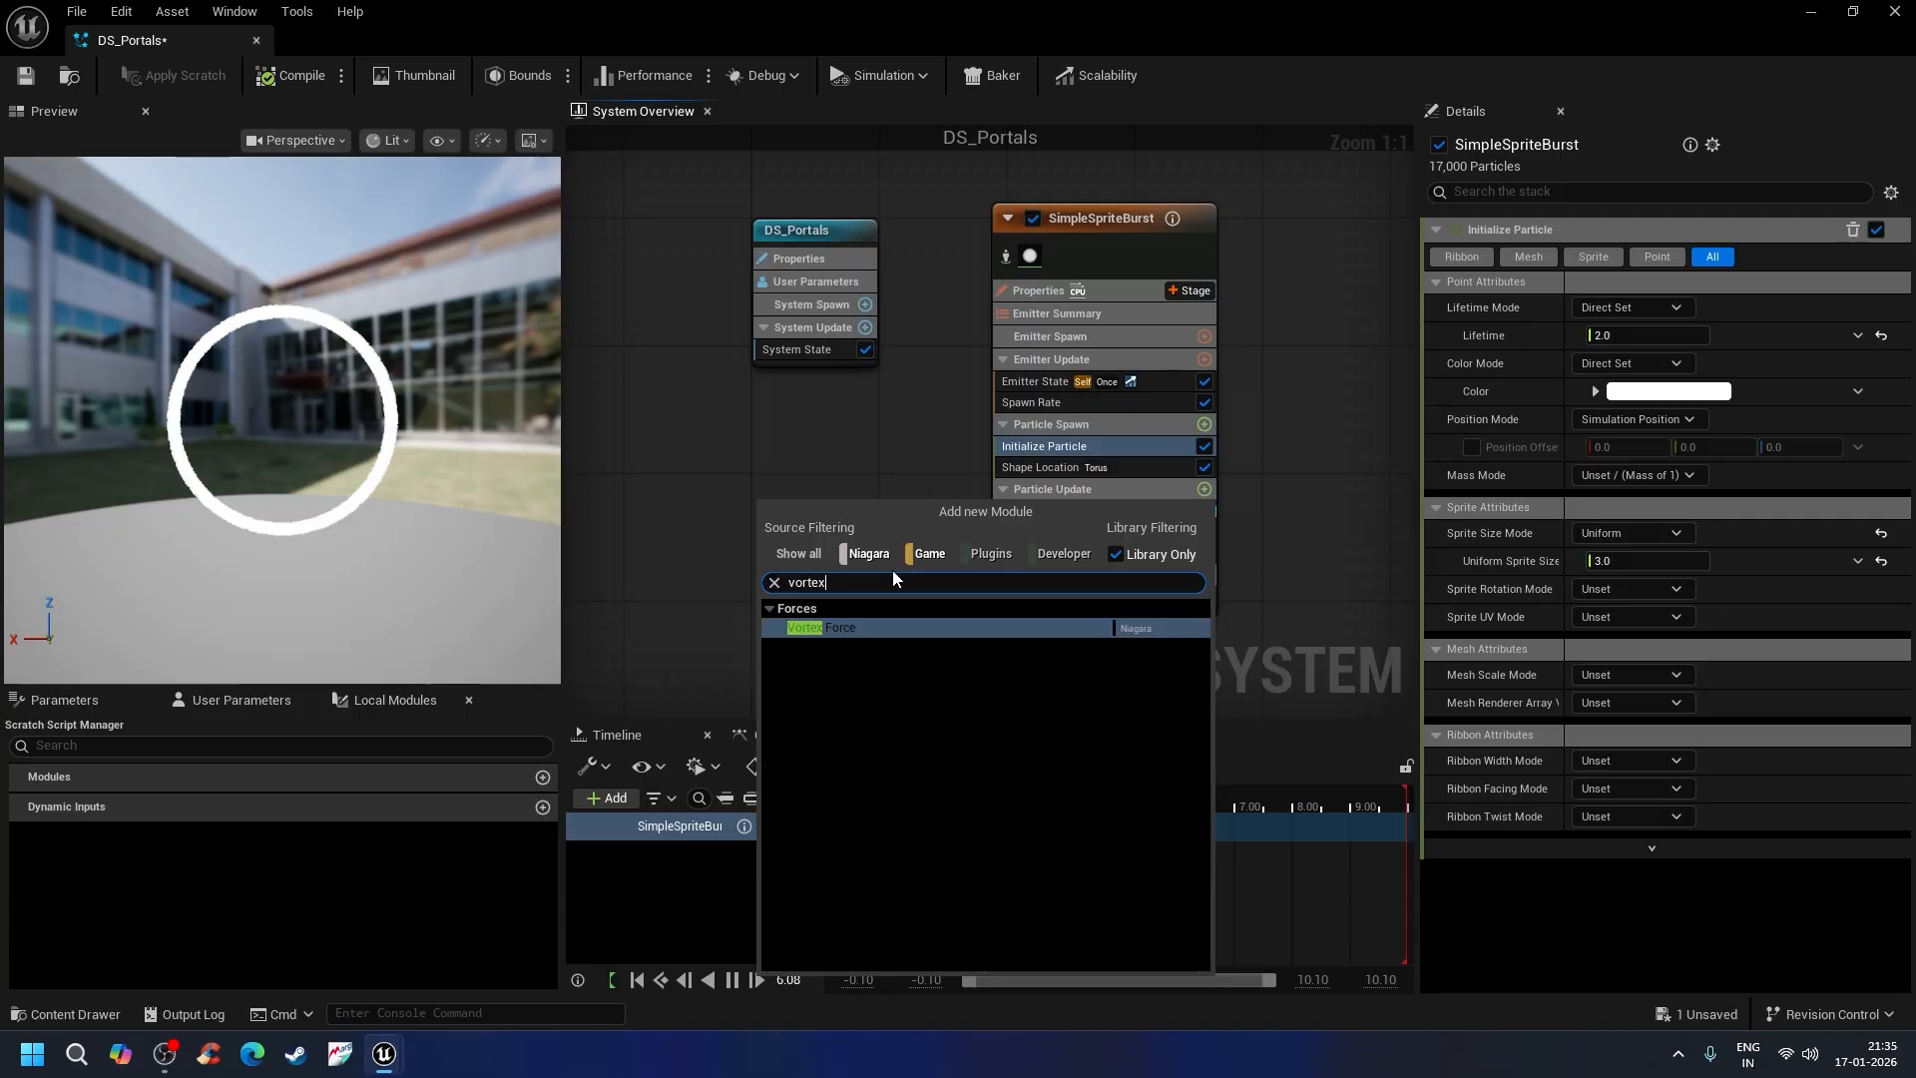
{"action": "left_click", "coordinate": [881, 628]}
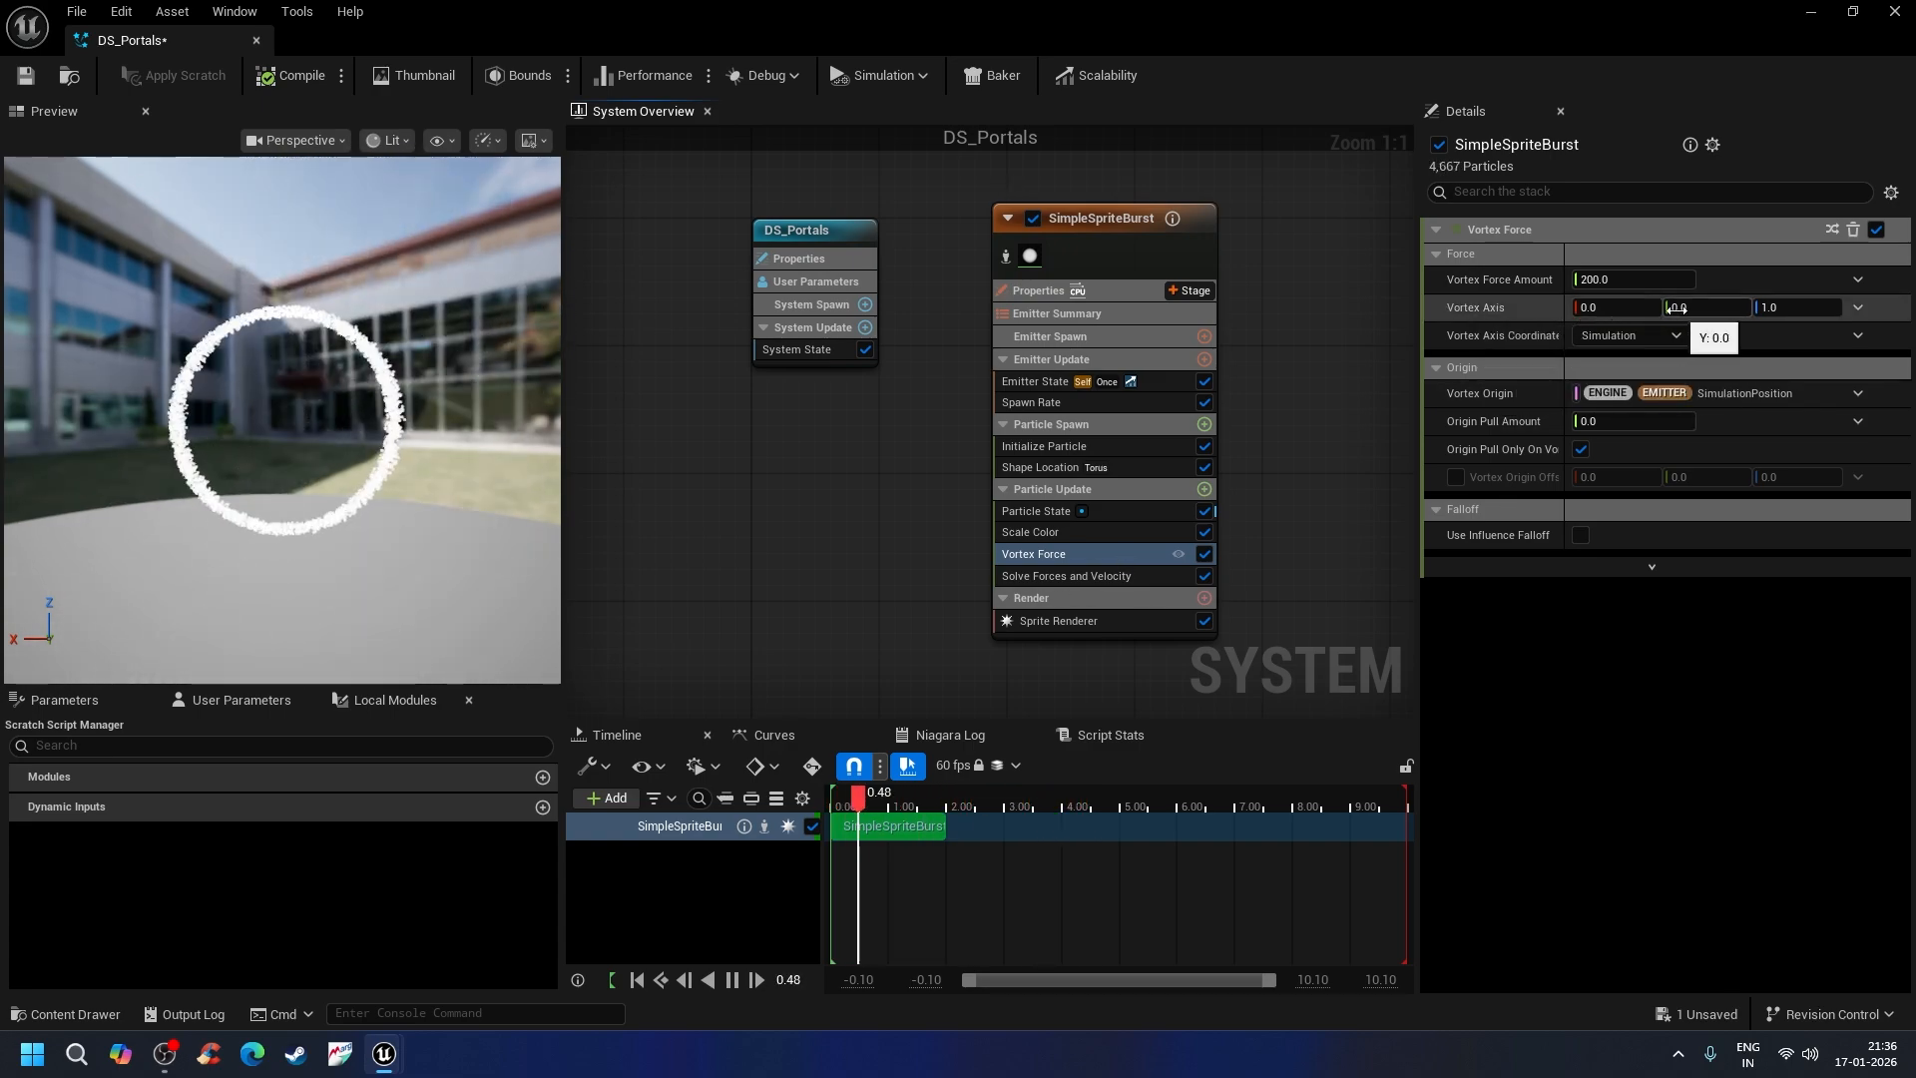
{"action": "type", "text": "1"}
{"action": "key", "text": "Tab"}
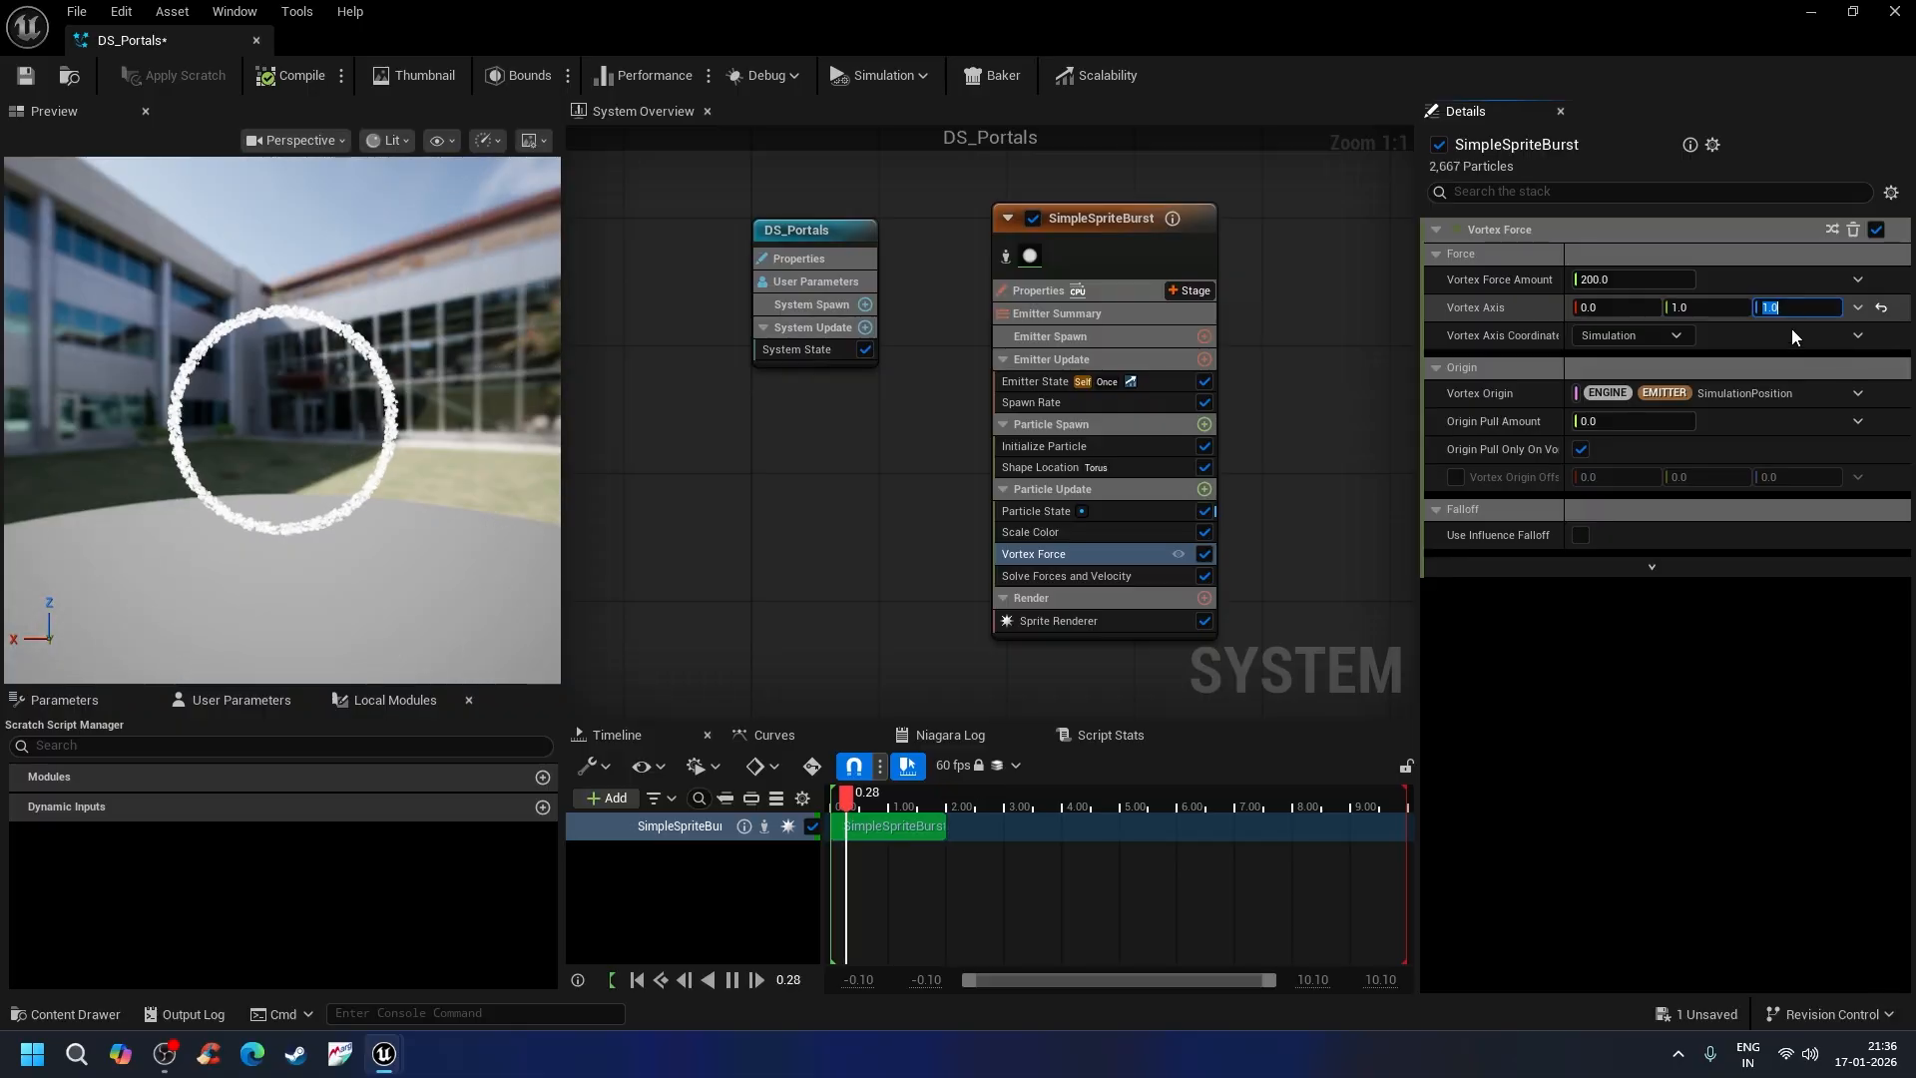
{"action": "type", "text": "0"}
{"action": "key", "text": "Return"}
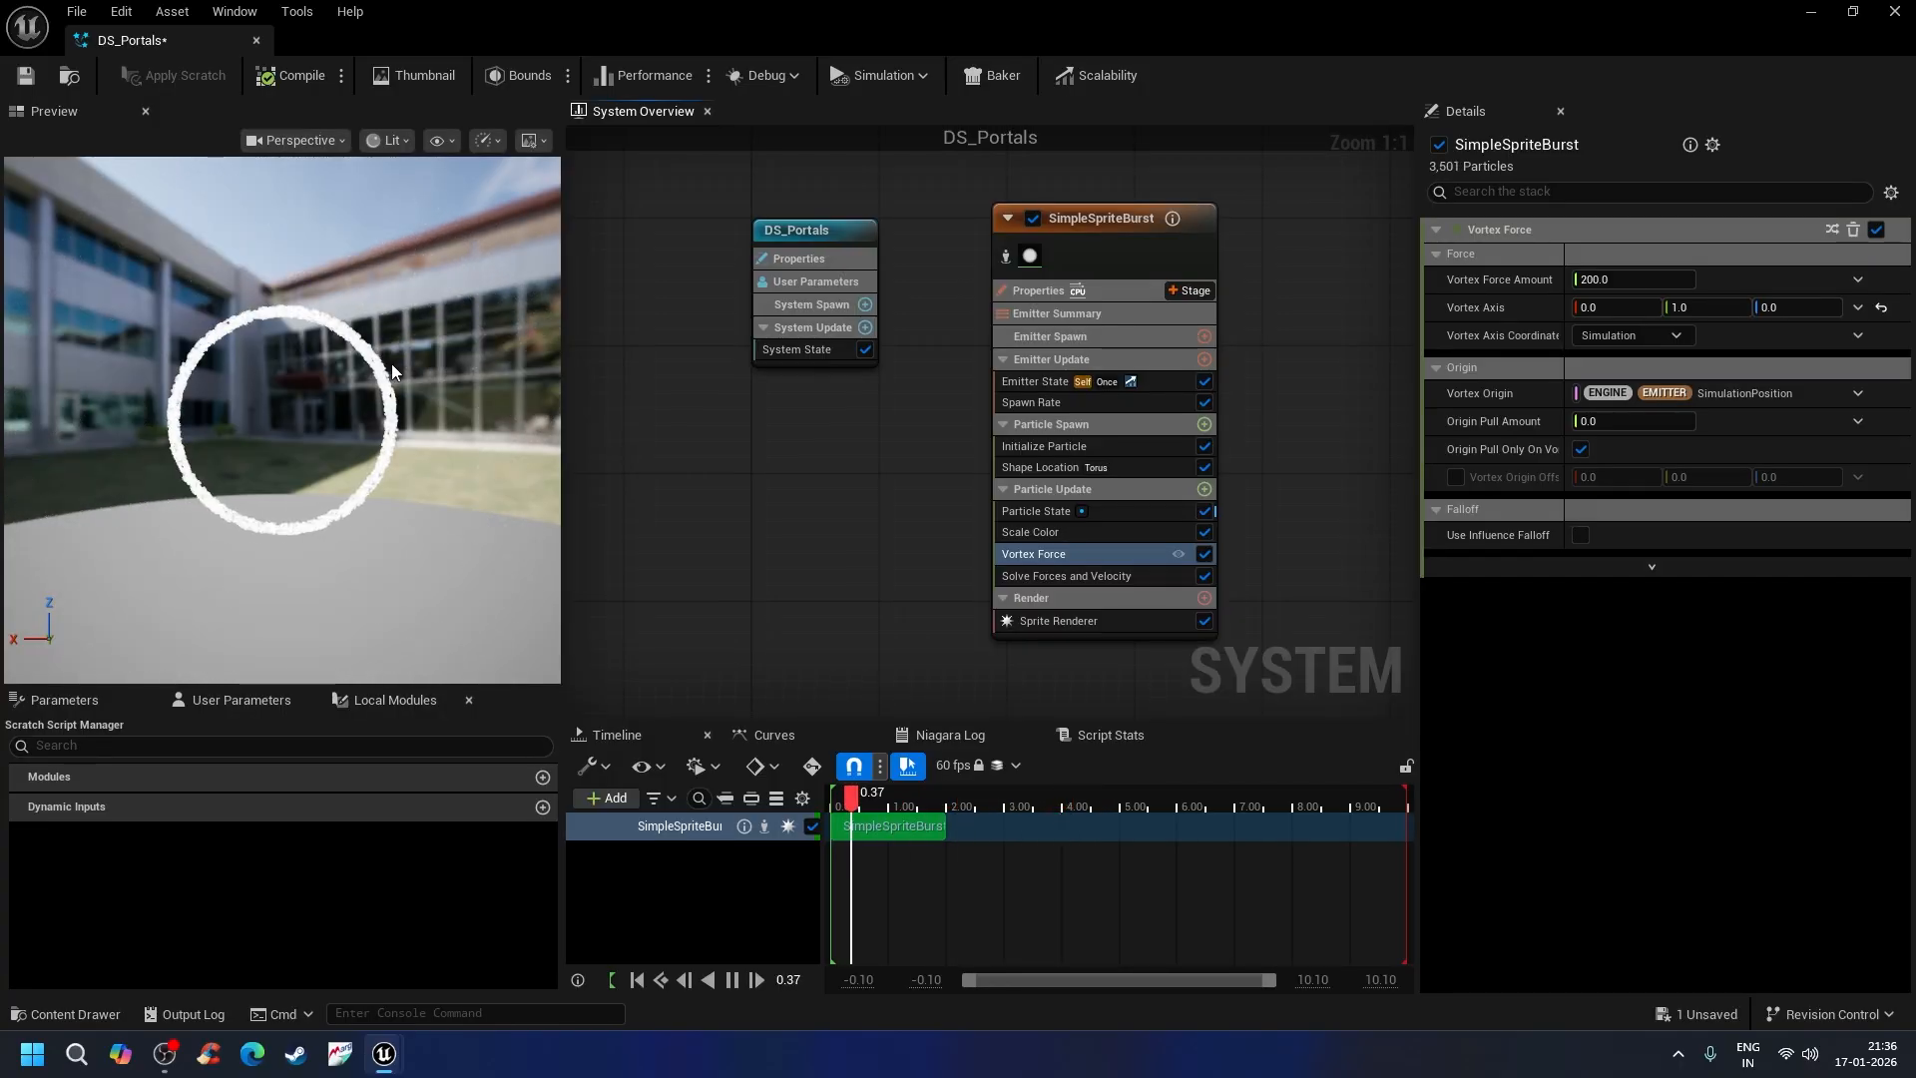
Step: Set the loop behavior of the Emitter State module to Infinite
{"action": "left_click", "coordinate": [1040, 384]}
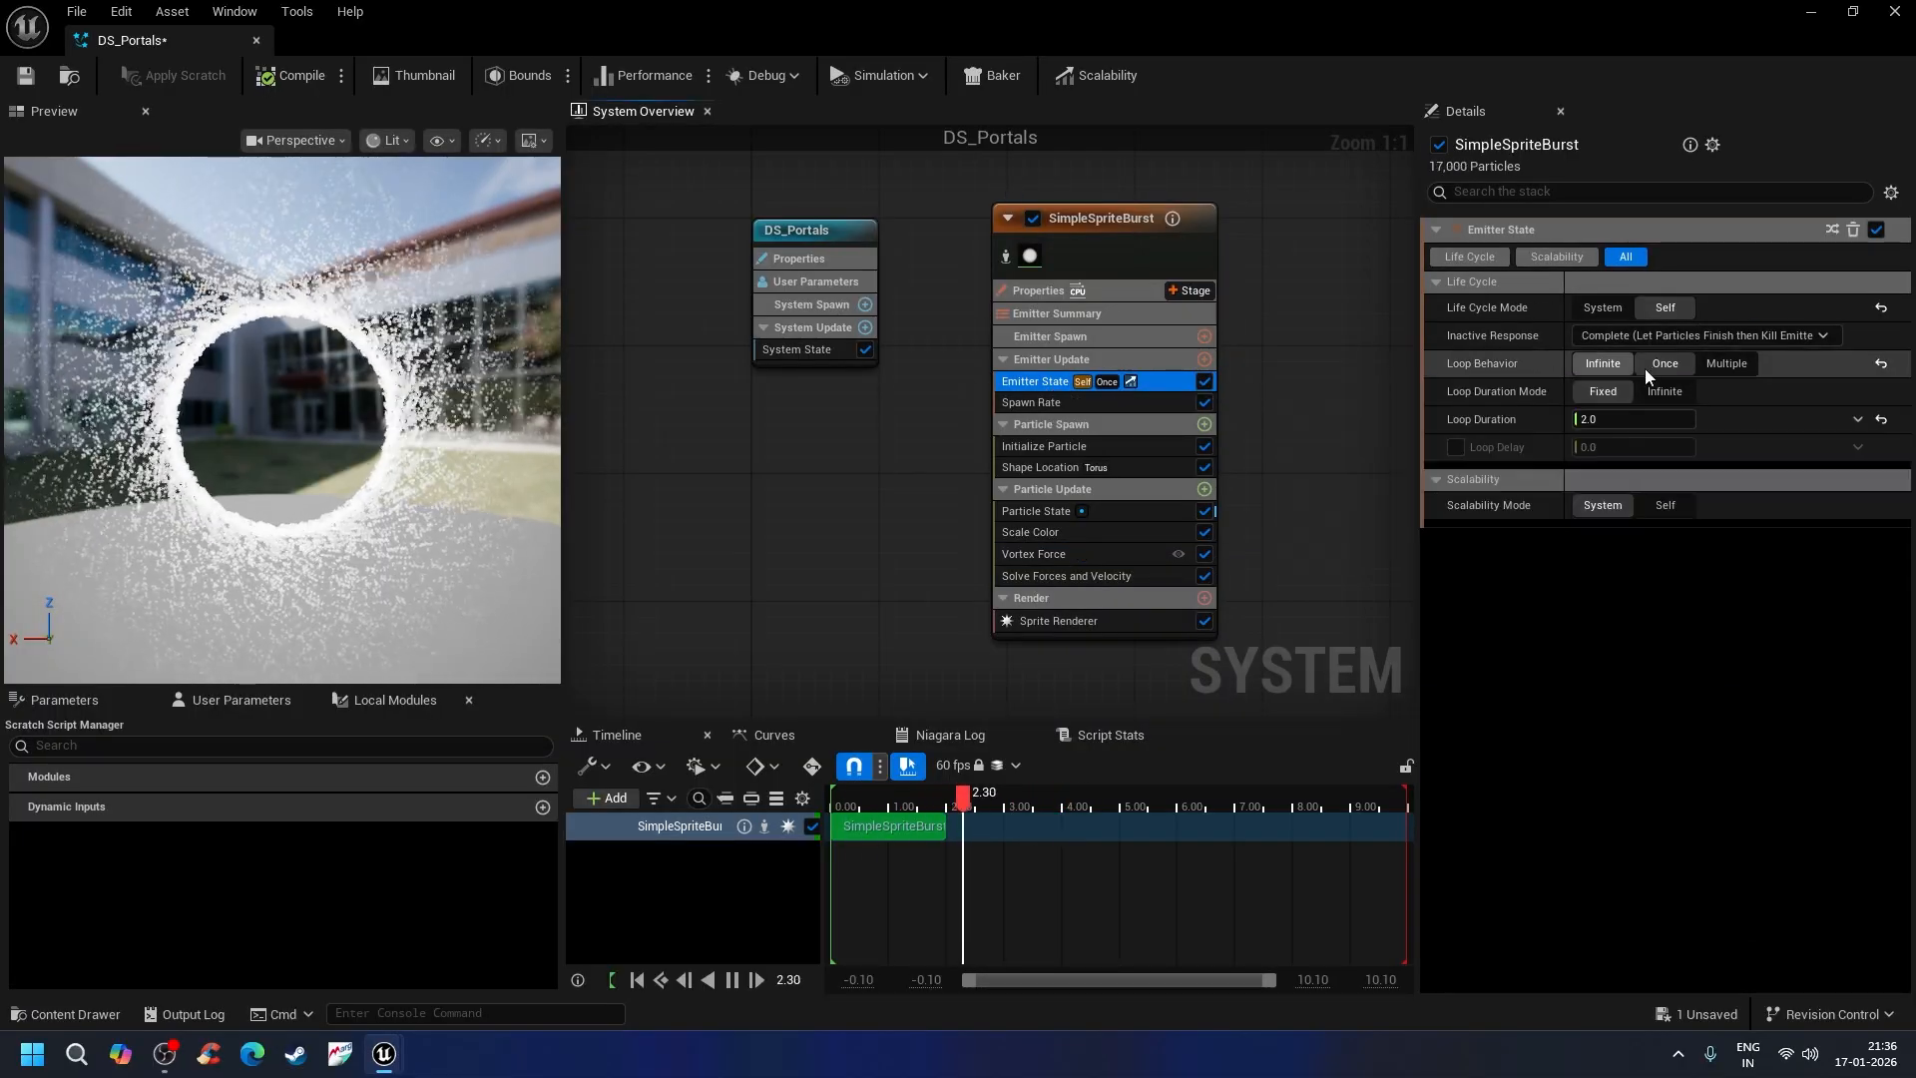
{"action": "left_click", "coordinate": [1609, 364]}
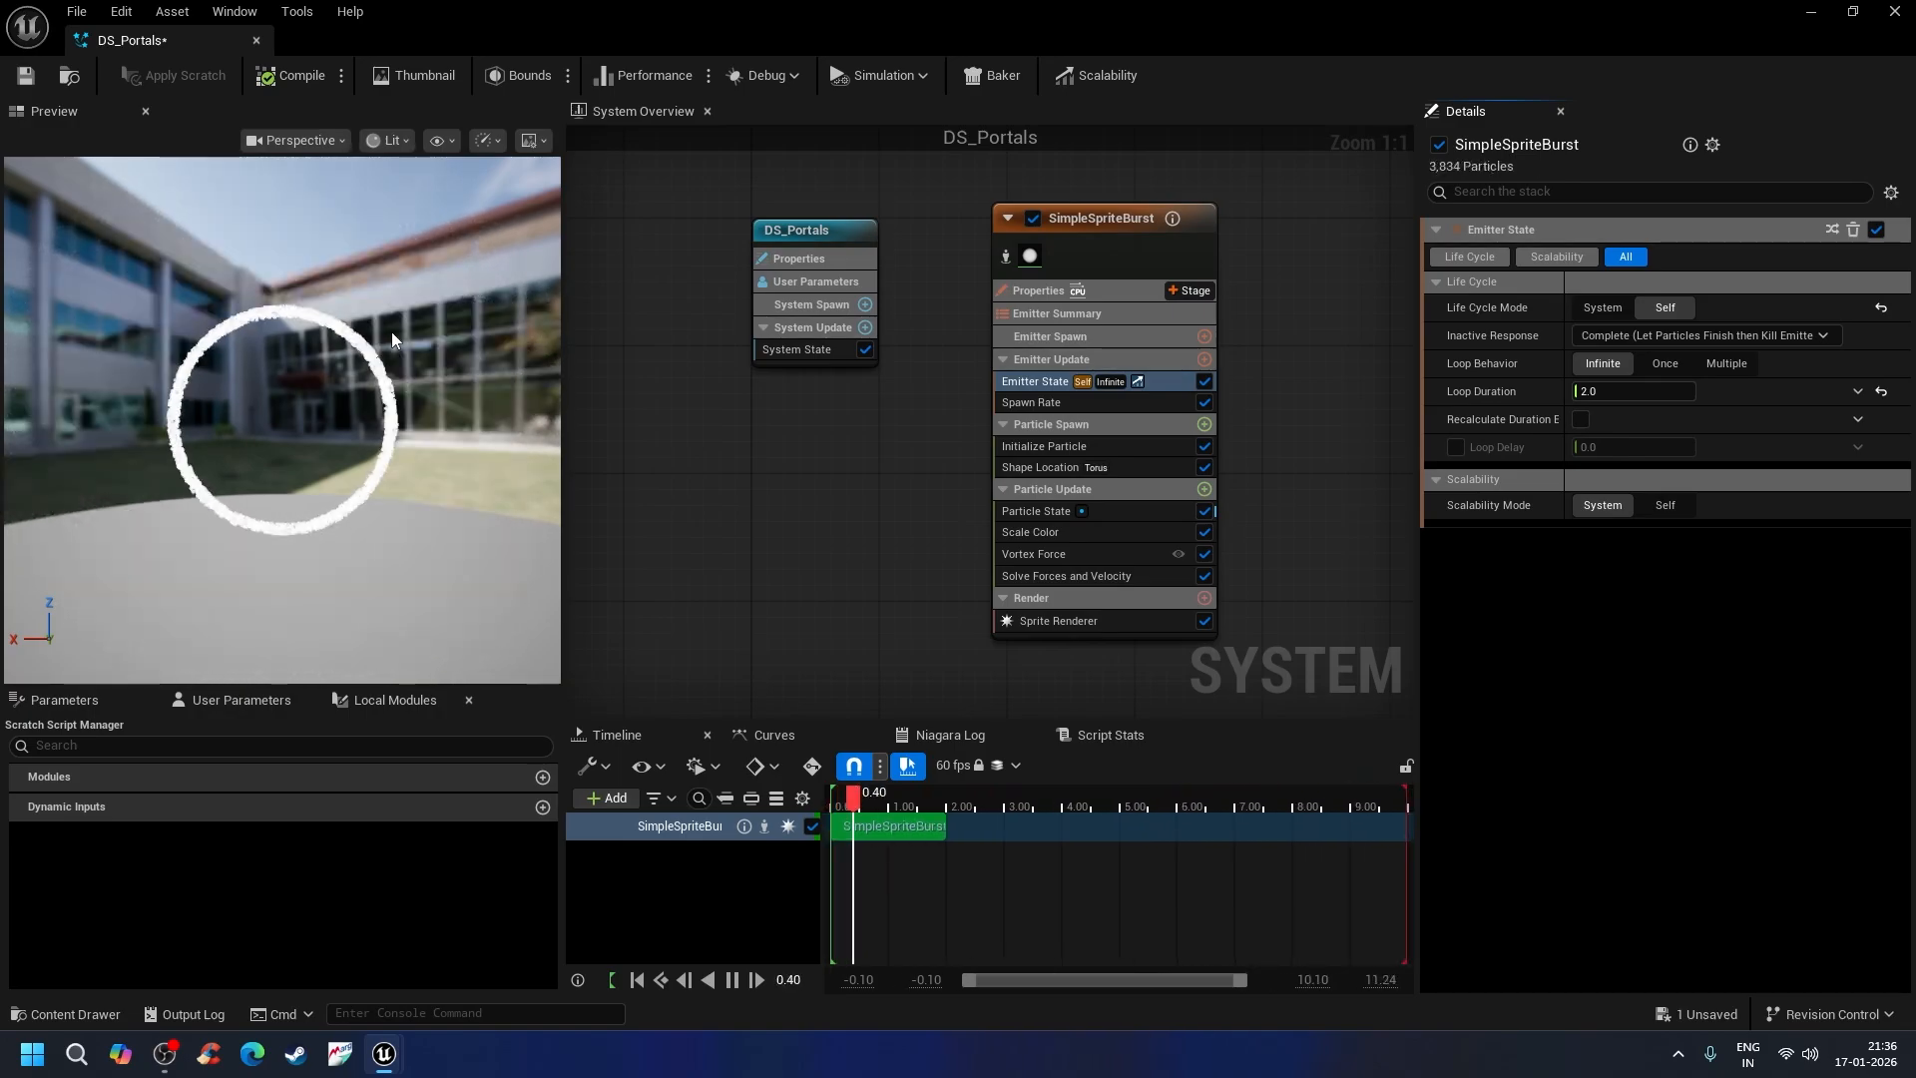
Step: Set the particle color in the Initialize Particle module to orange, hex FFA609FF
{"action": "left_click", "coordinate": [1101, 451]}
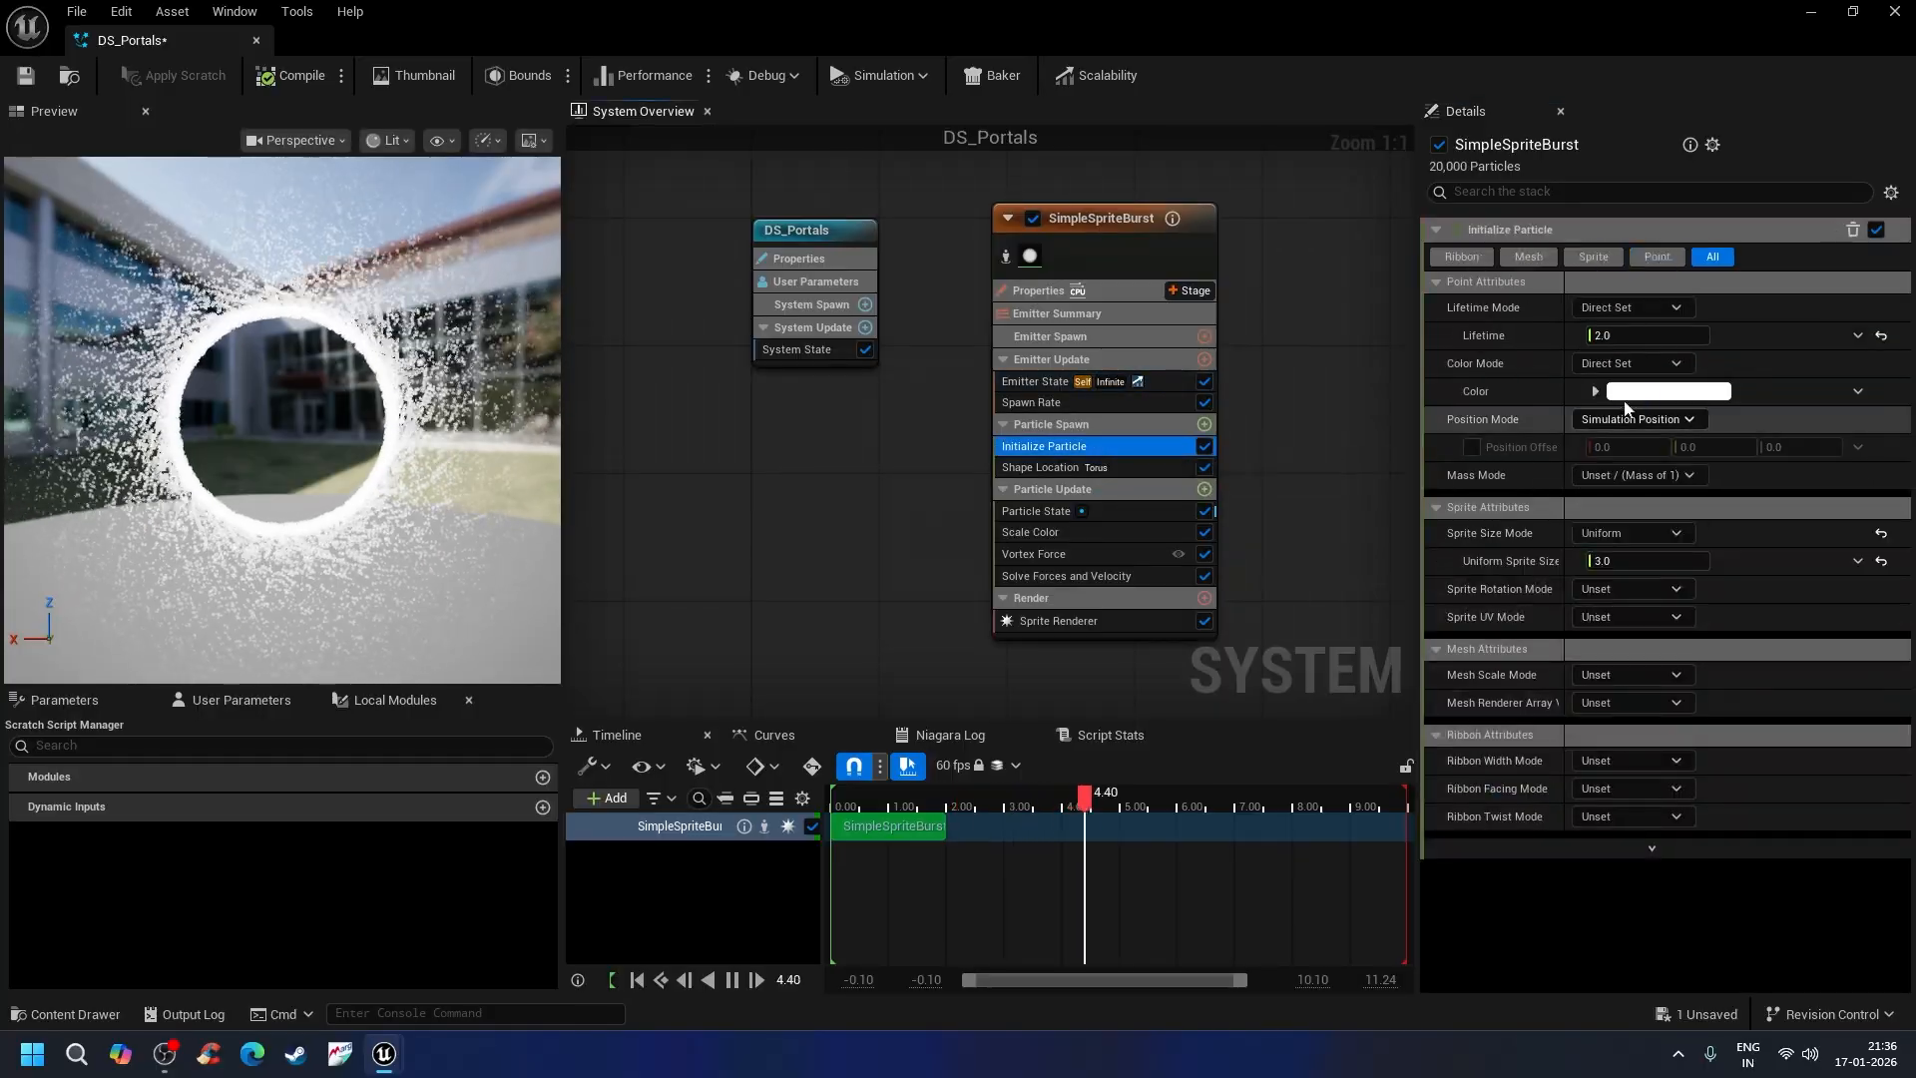
{"action": "left_click", "coordinate": [1677, 393]}
{"action": "left_click", "coordinate": [1385, 557]}
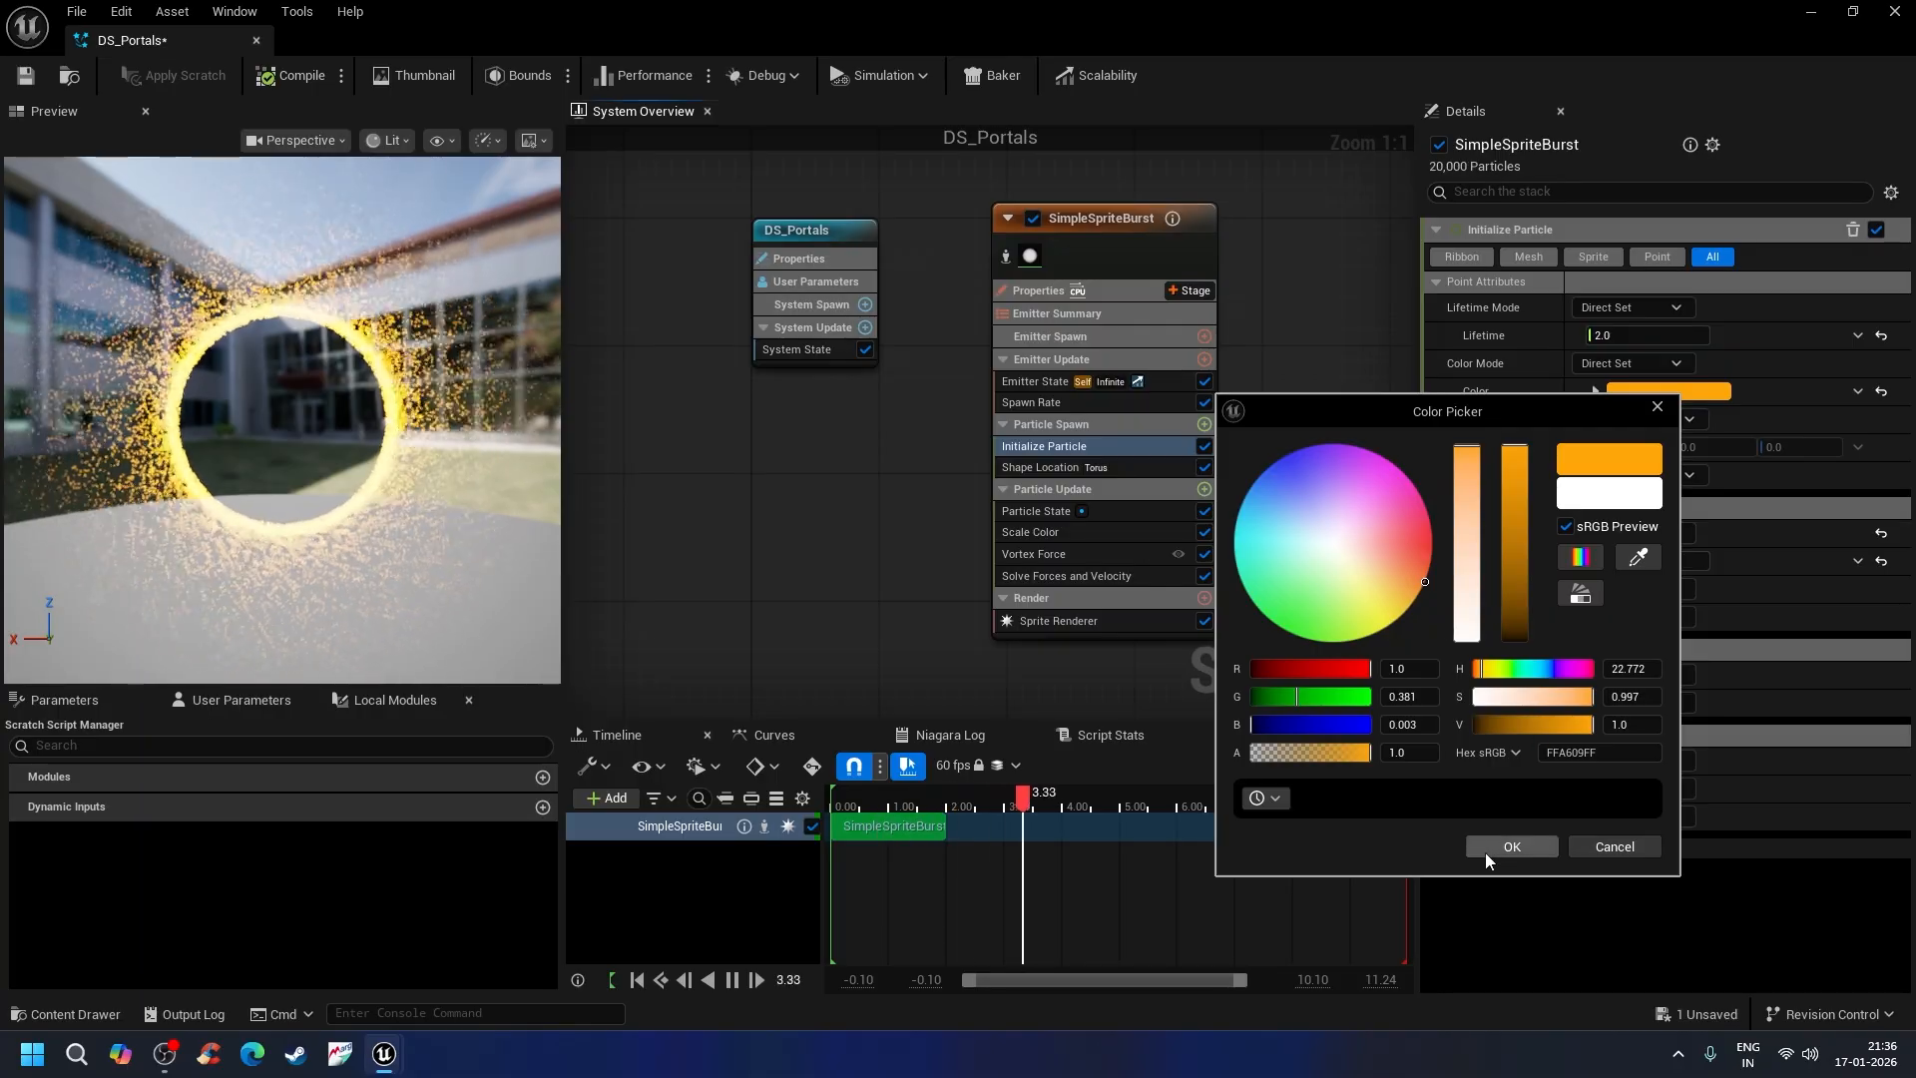
{"action": "left_click", "coordinate": [1514, 844]}
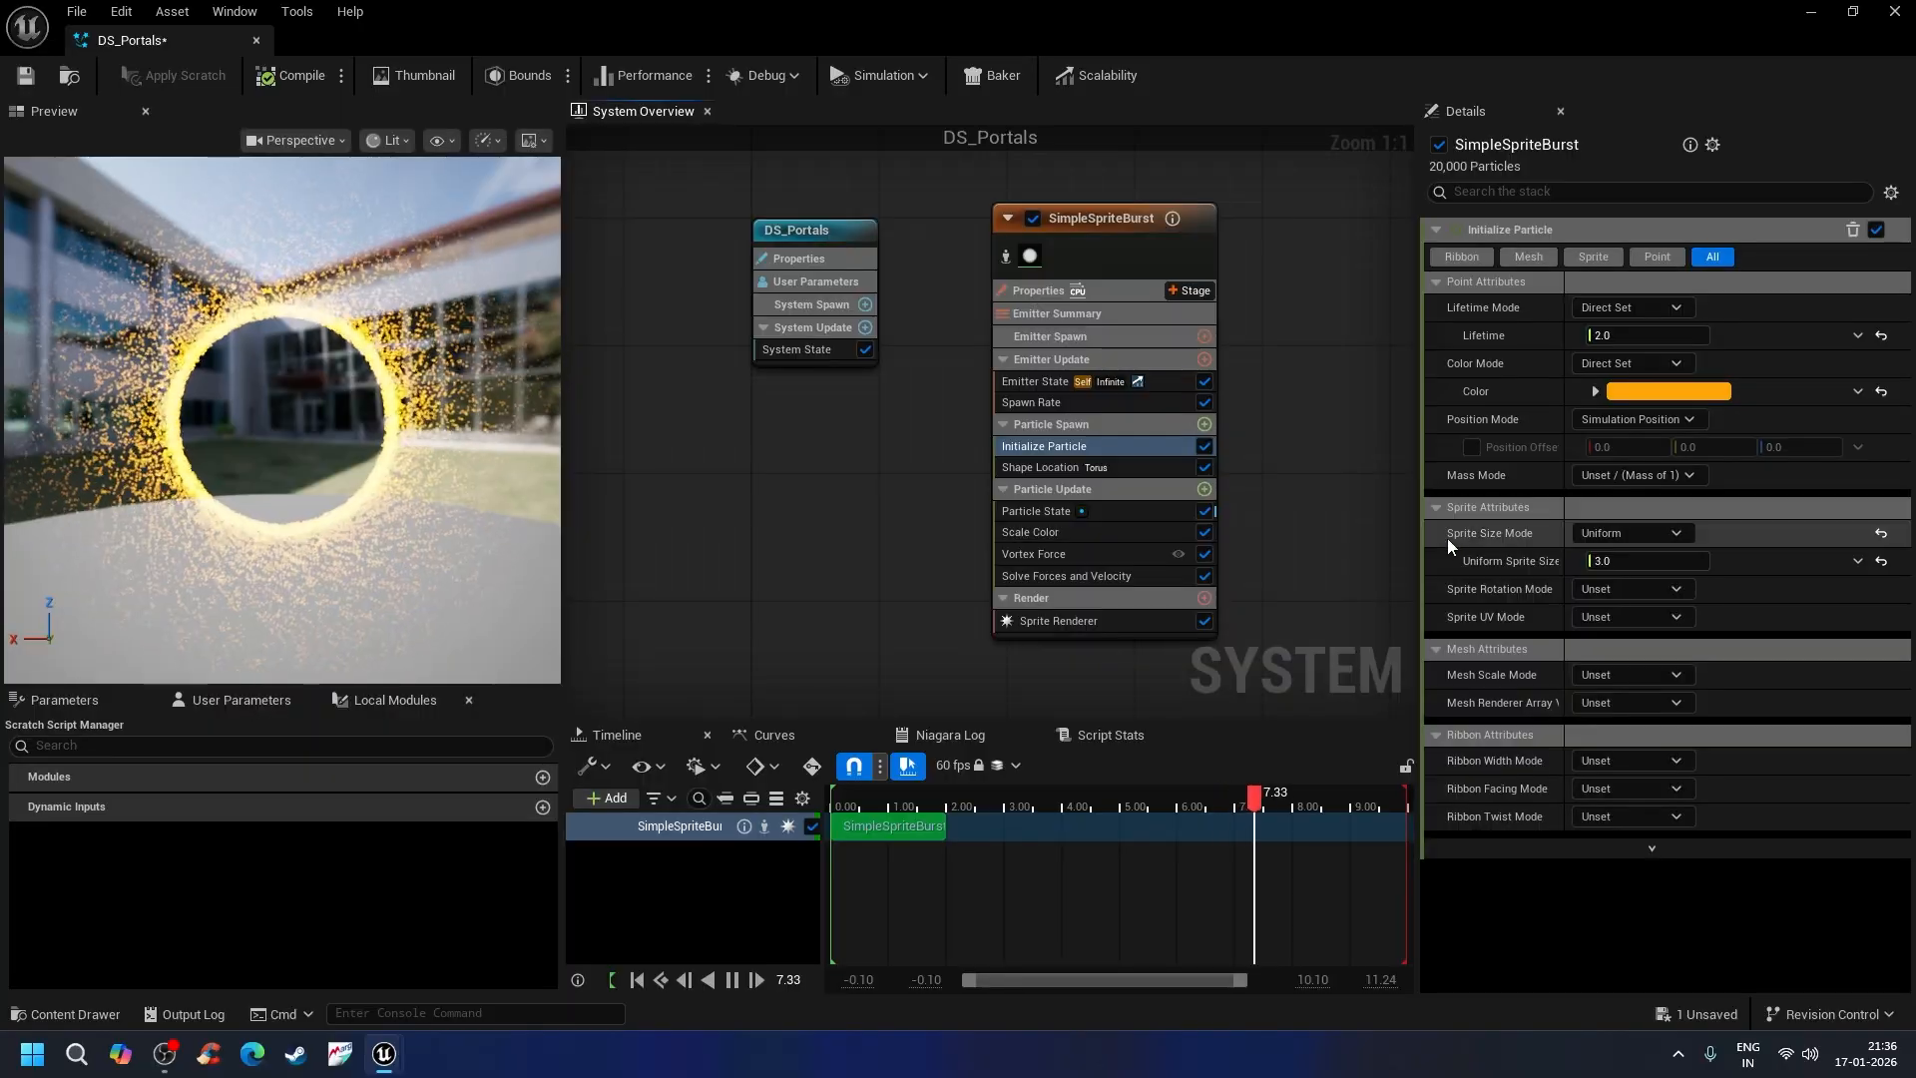
Step: Switch the sprite size mode to Non-Uniform and set the sprite size to 0.5 in X and 15 in Y
{"action": "left_click", "coordinate": [1627, 534]}
{"action": "left_click", "coordinate": [1651, 627]}
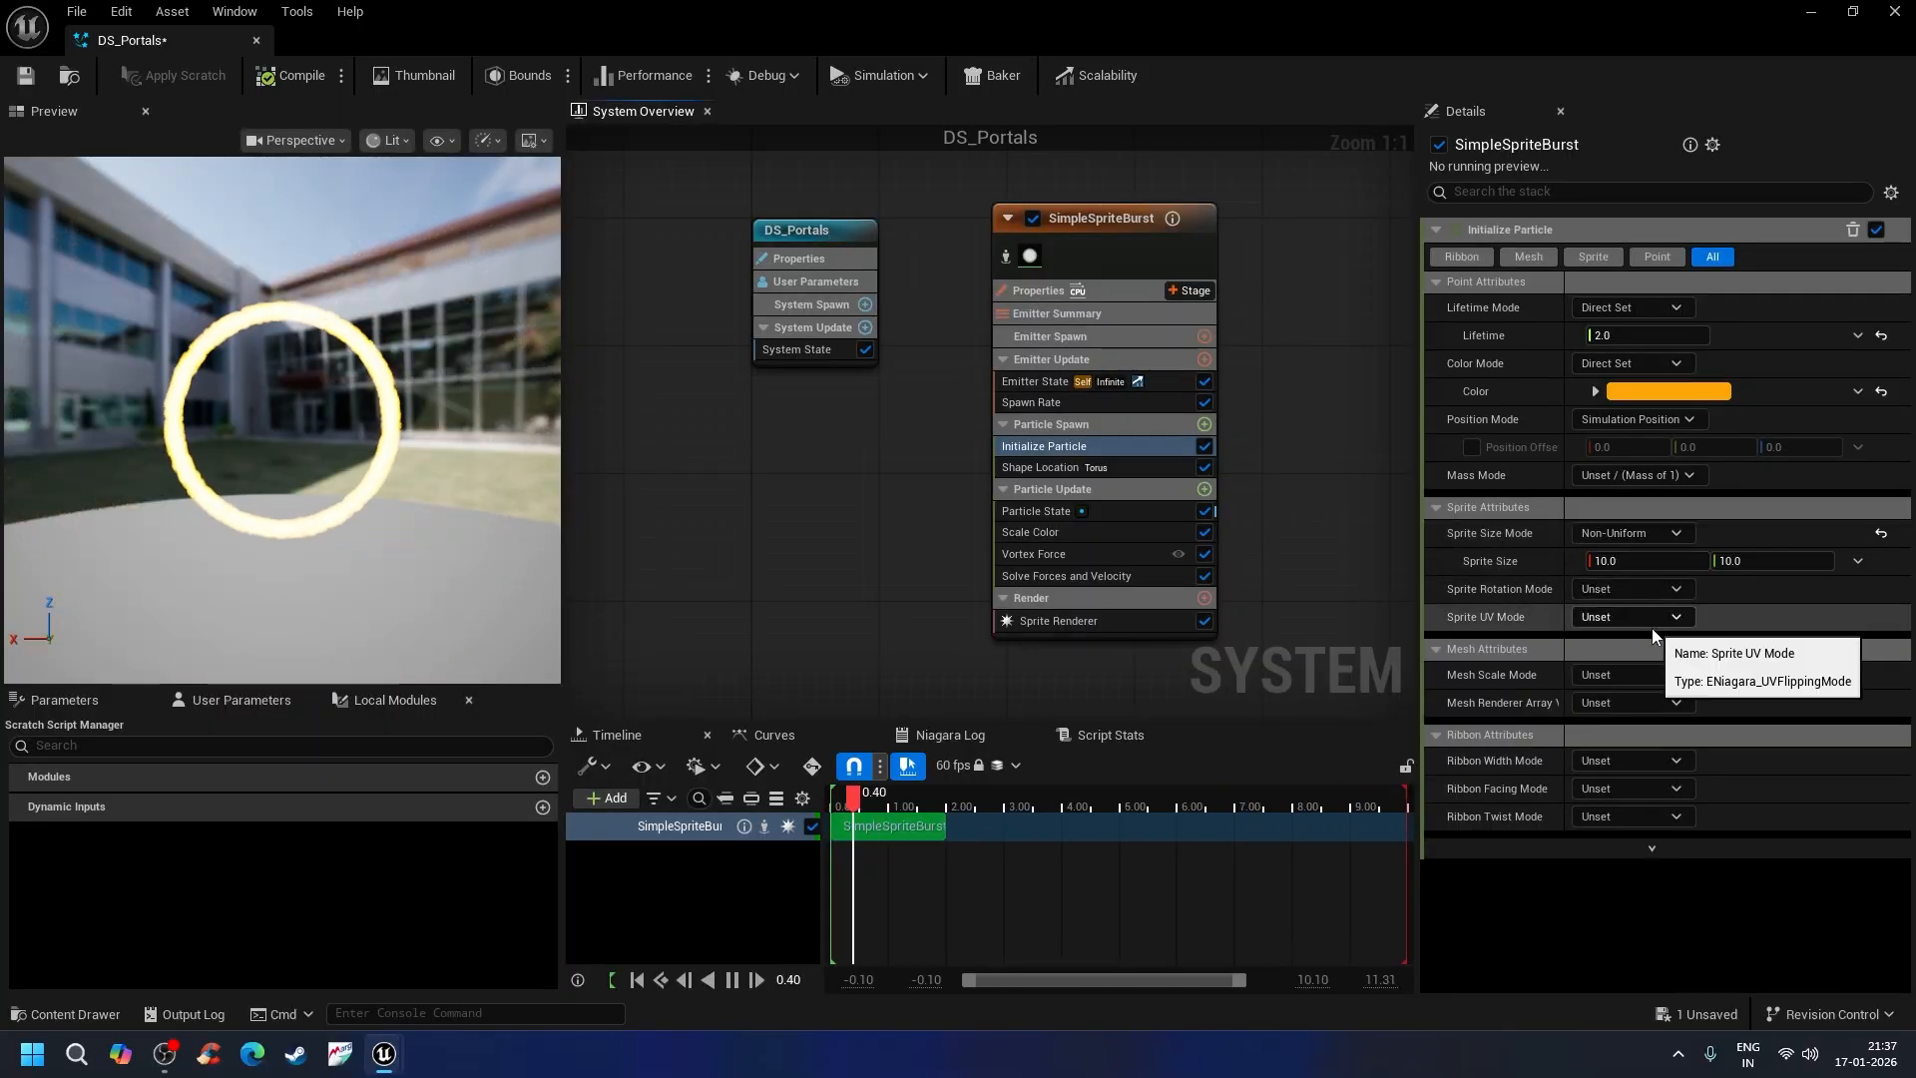
{"action": "left_click", "coordinate": [1617, 561]}
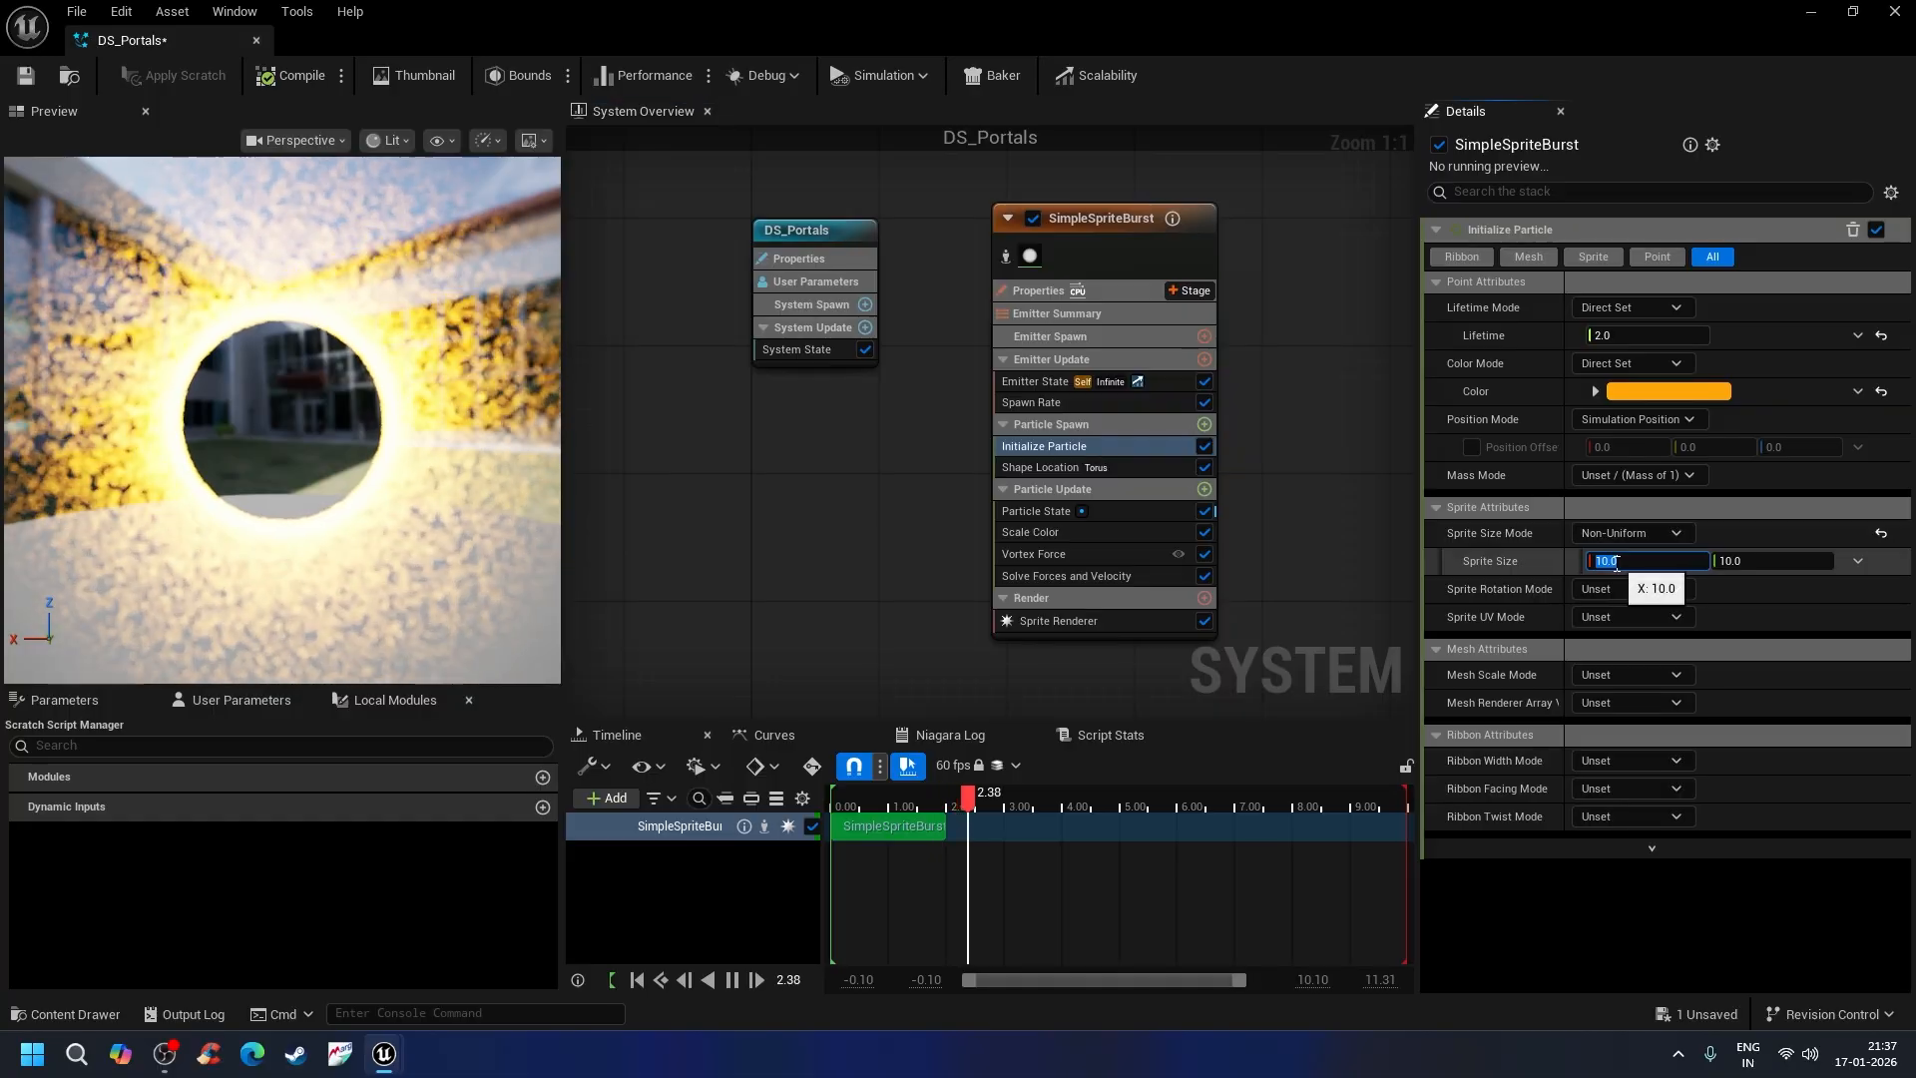
{"action": "type", "text": "0.5"}
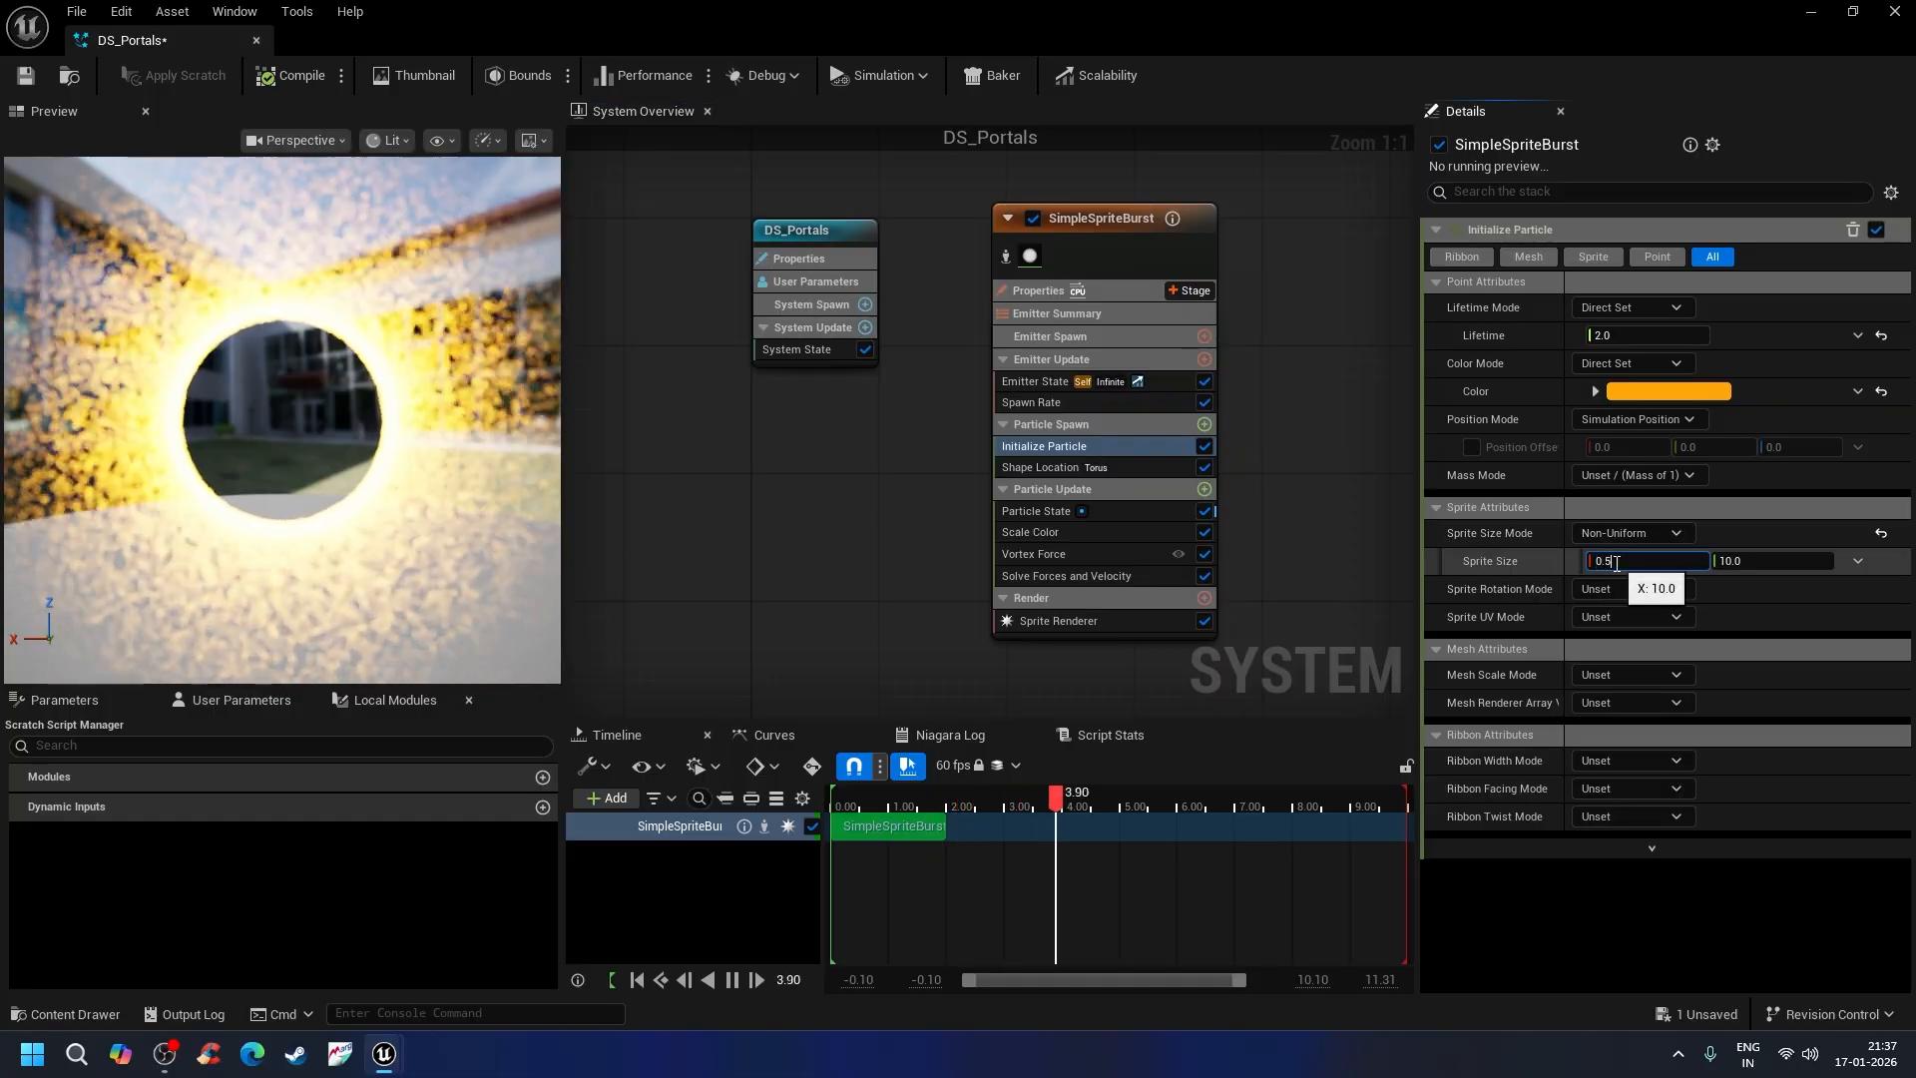
{"action": "left_click", "coordinate": [1735, 561]}
{"action": "type", "text": "15"}
{"action": "key", "text": "Return"}
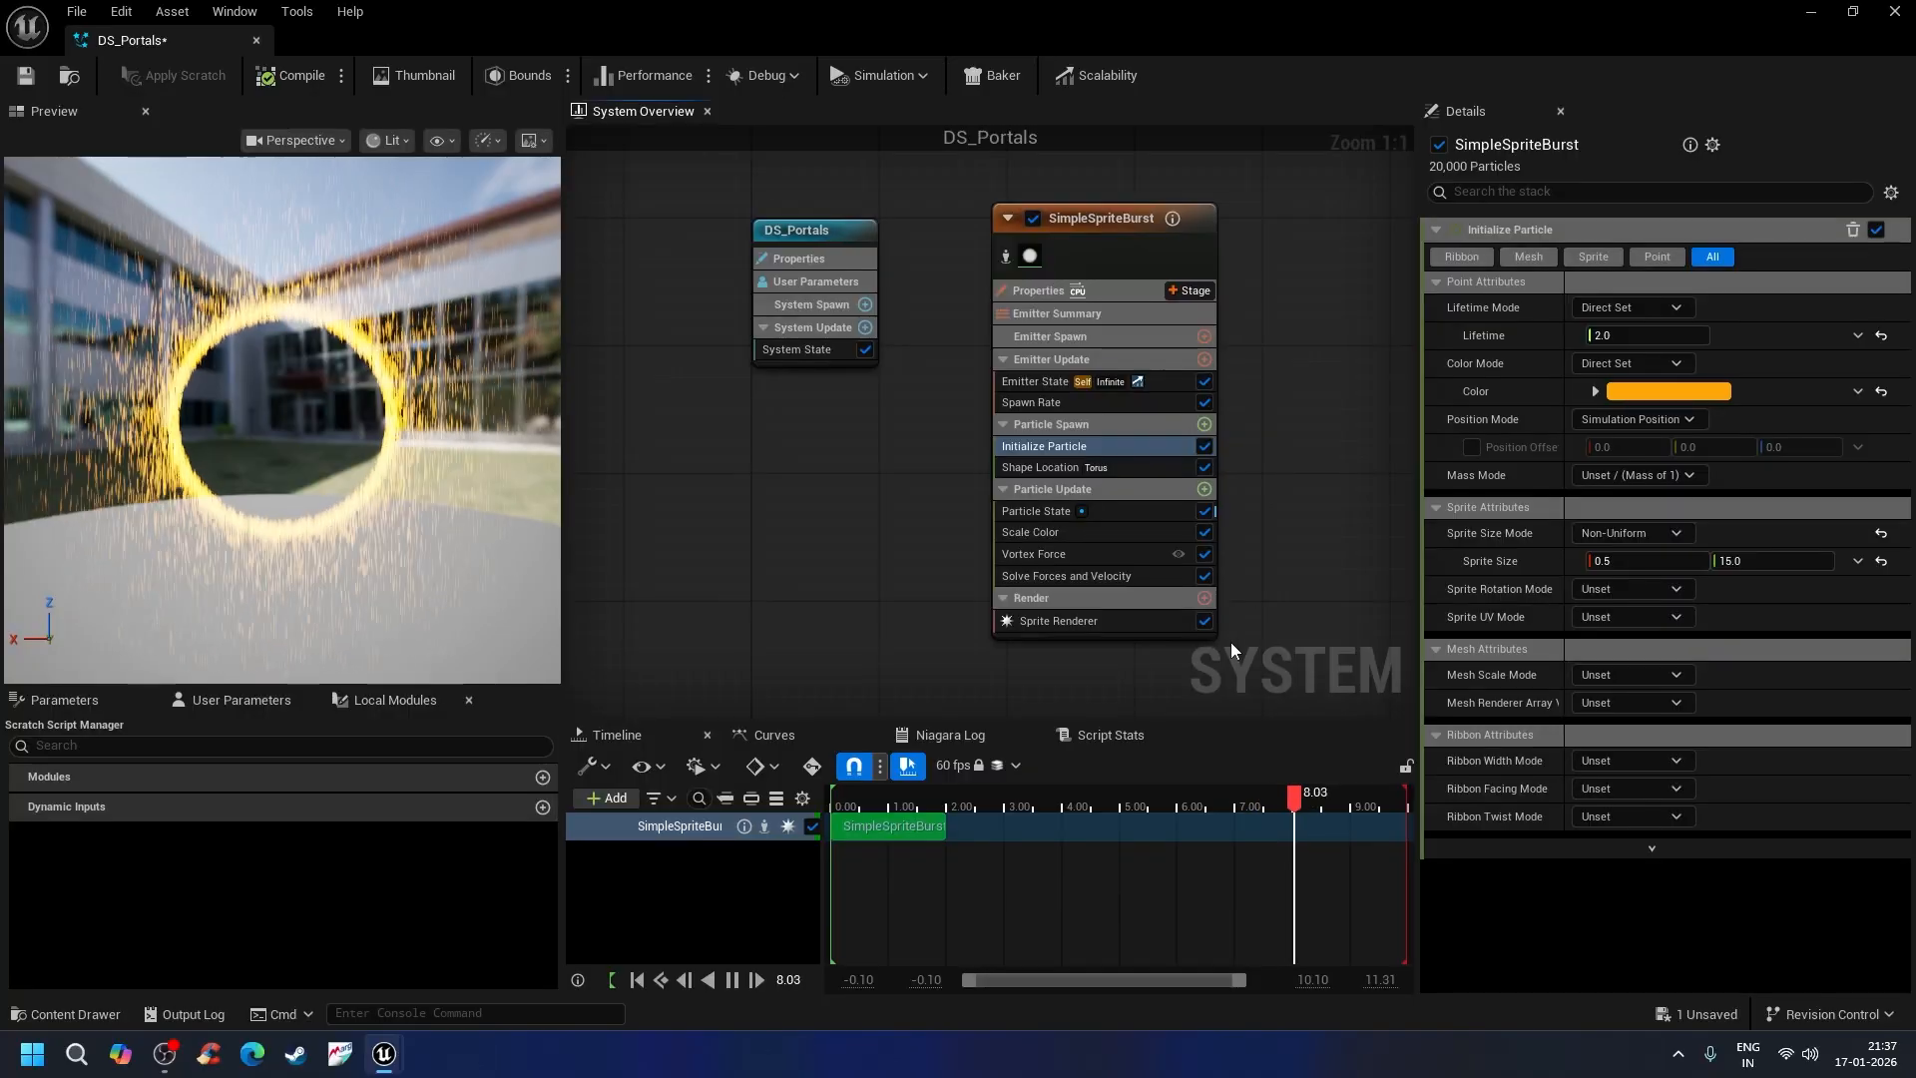
Step: Set the alignment of the Sprite Renderer to Velocity Aligned
{"action": "left_click", "coordinate": [1100, 623]}
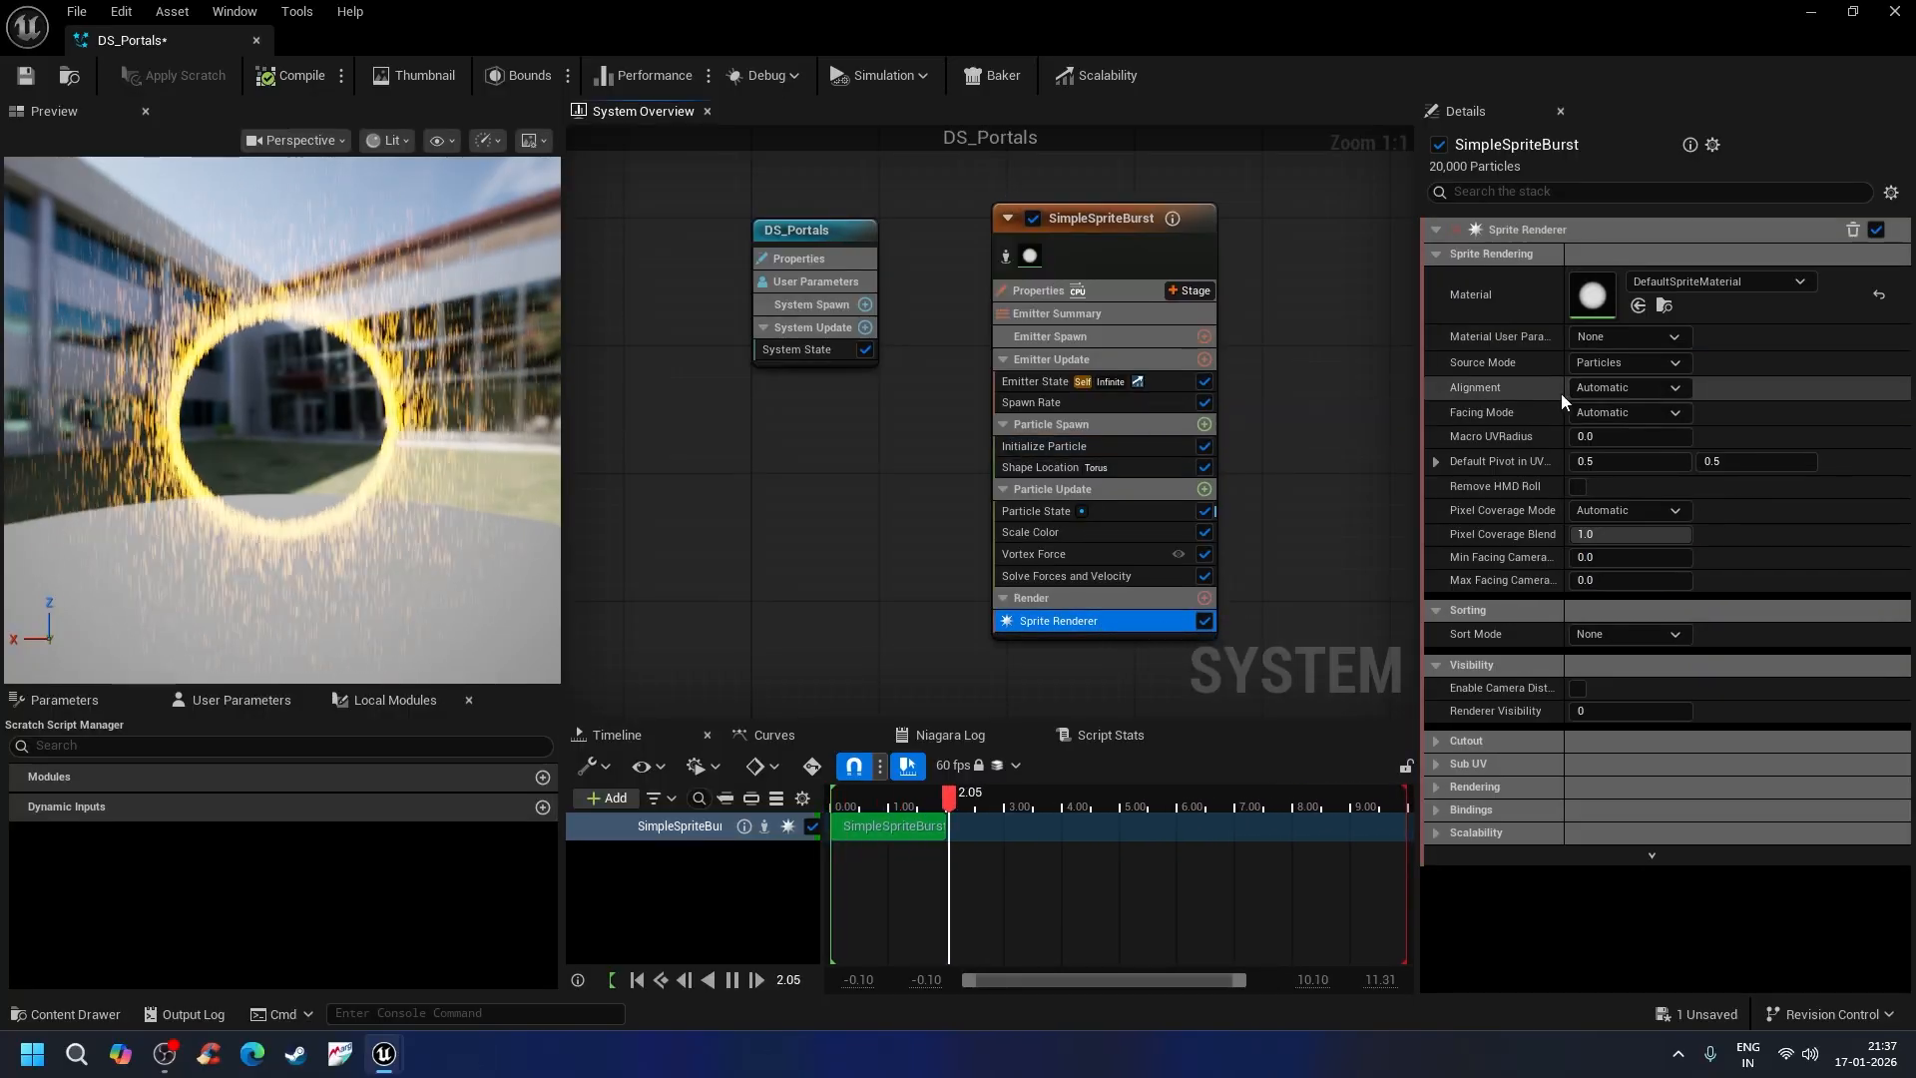
{"action": "left_click", "coordinate": [1649, 387]}
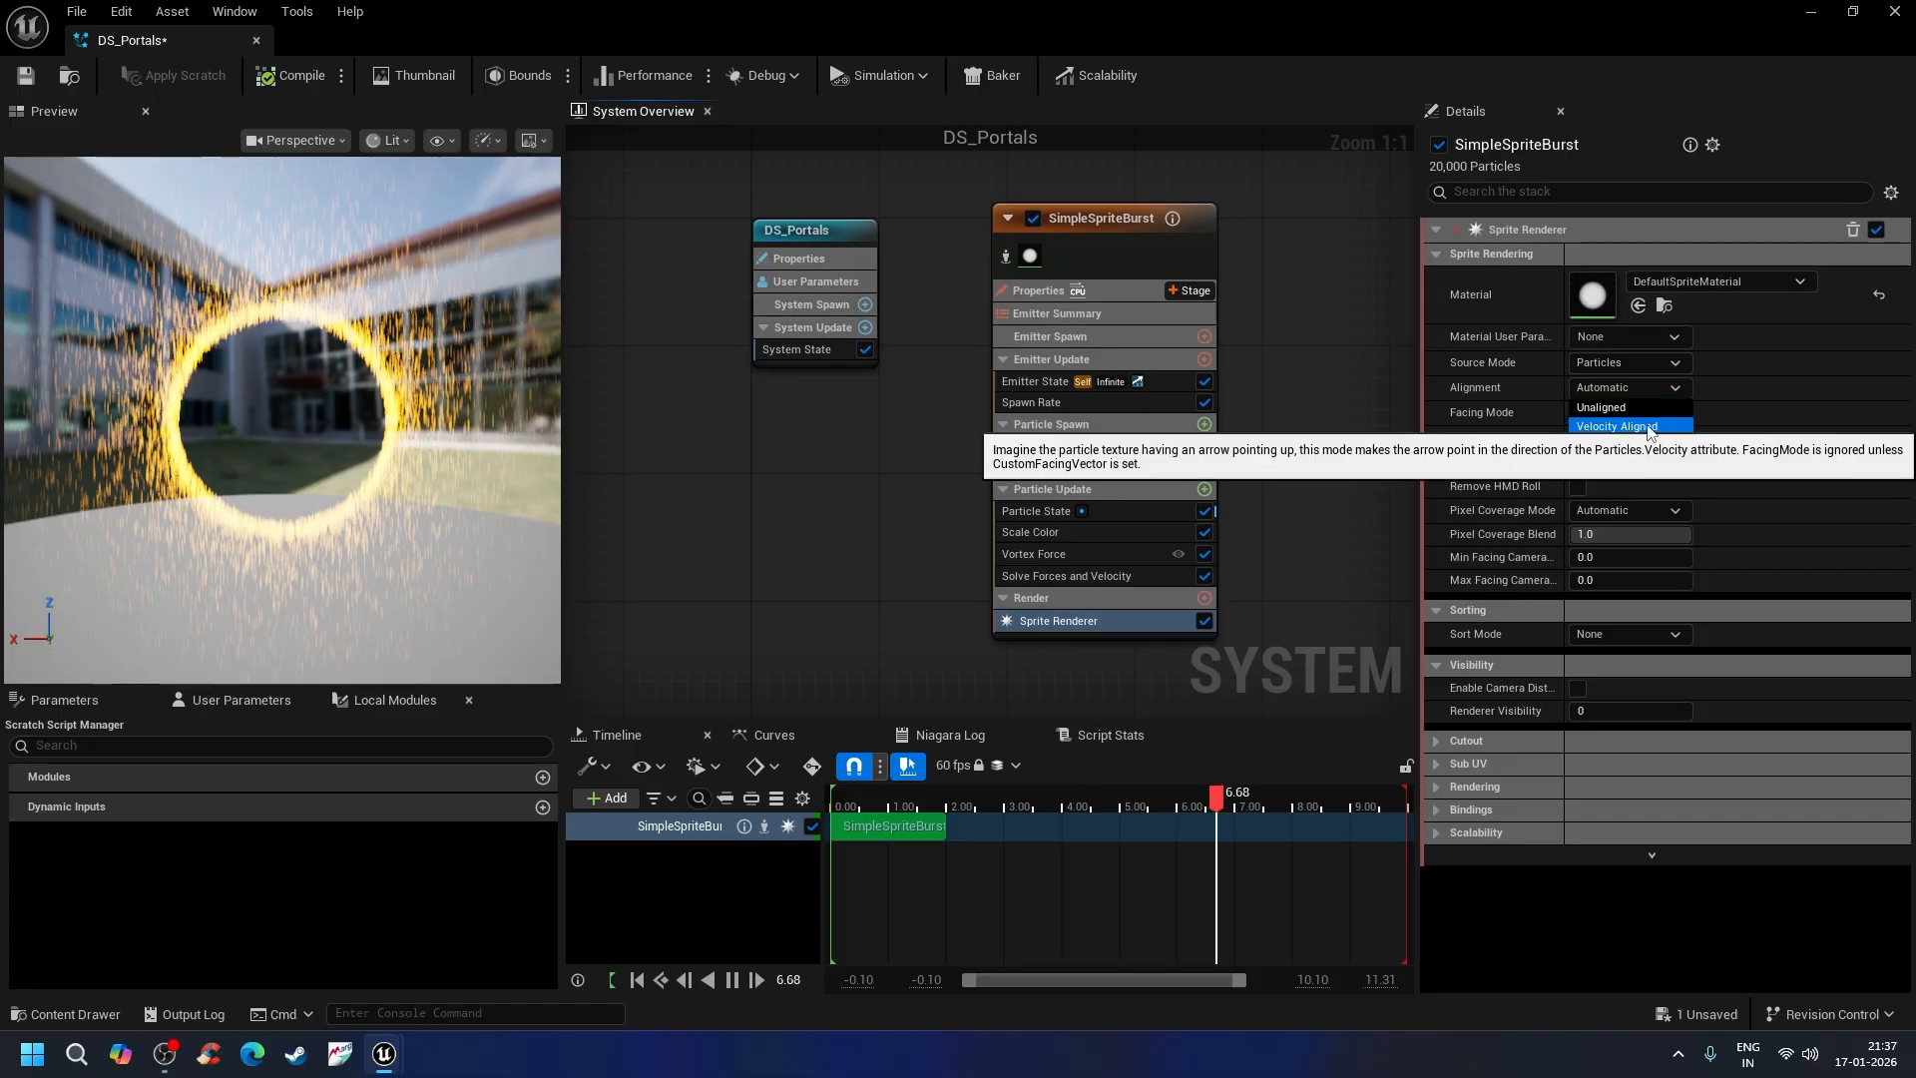
{"action": "left_click", "coordinate": [1645, 424]}
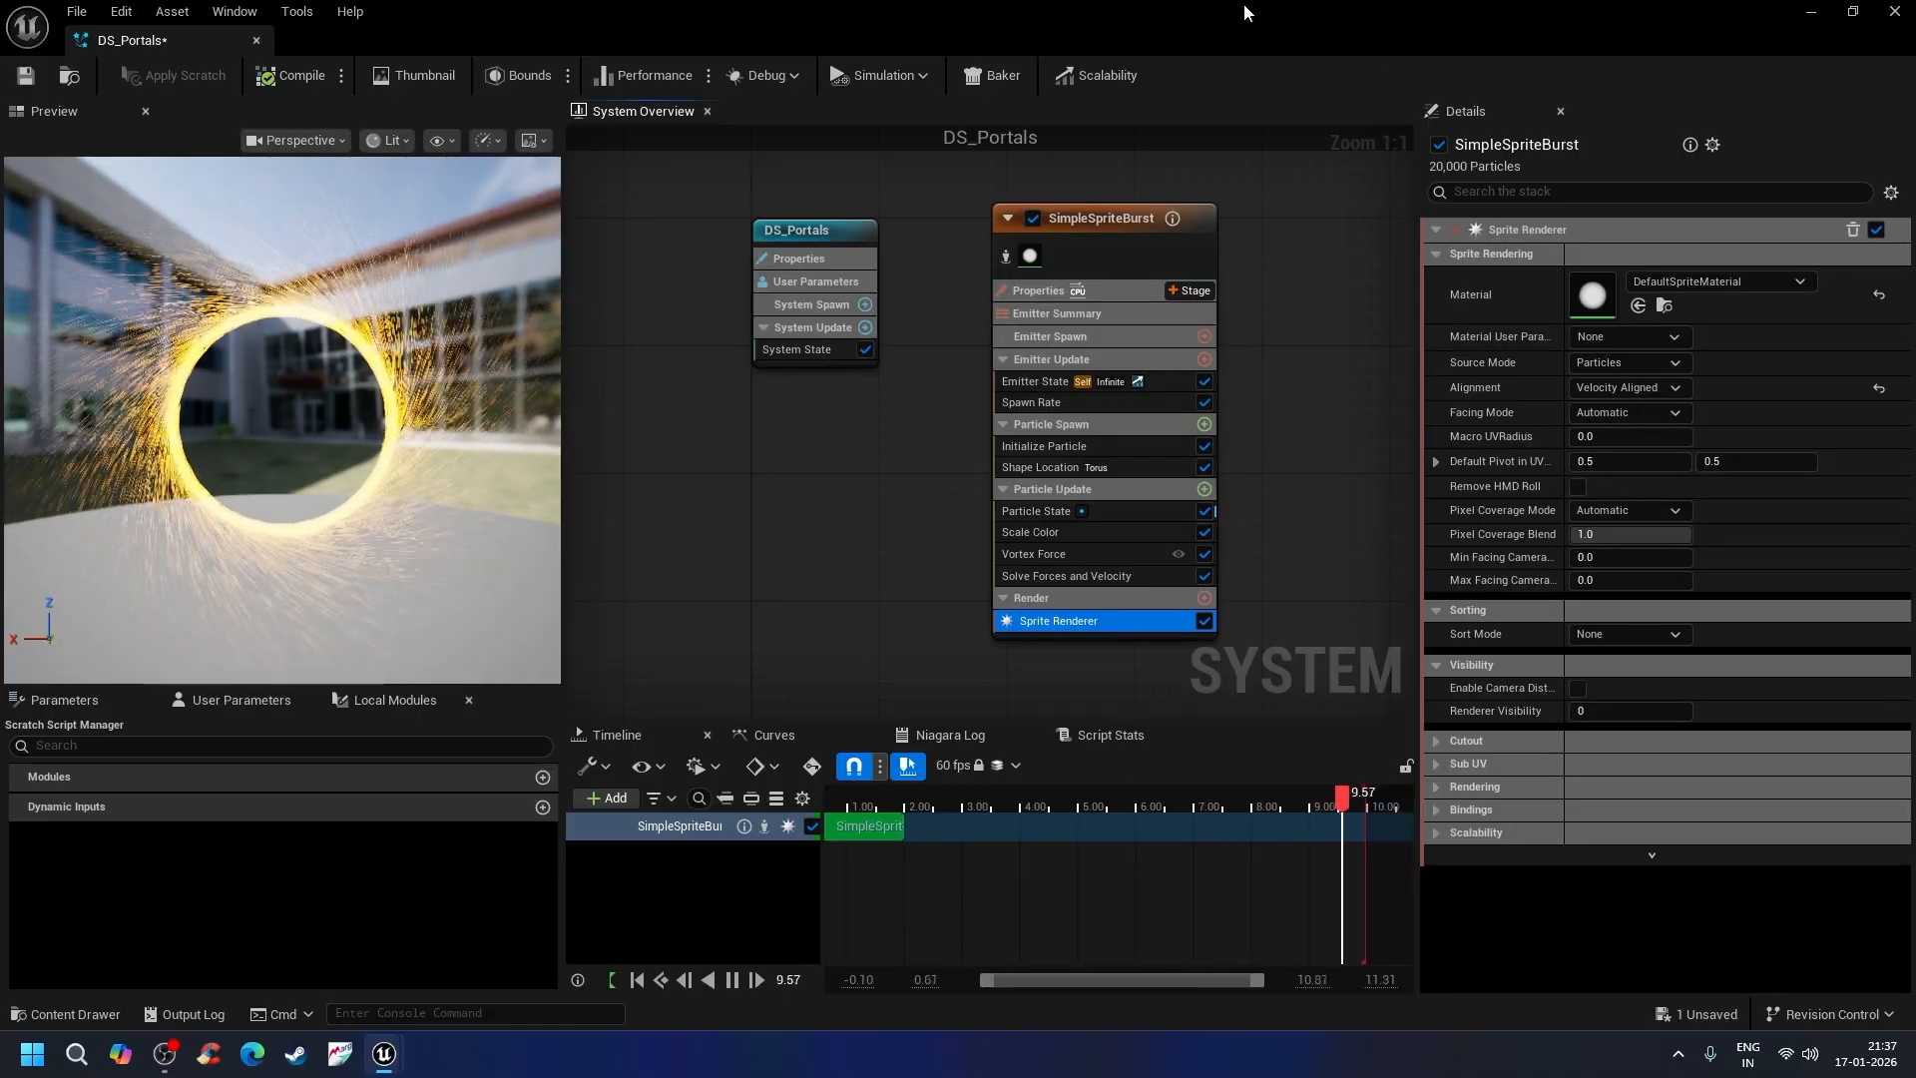
Step: Check the material's name in the project's Material folder and assign DS_portal as the Sprite Renderer's material
{"action": "left_click_drag", "start_coordinate": [1061, 16], "coordinate": [1147, 117]}
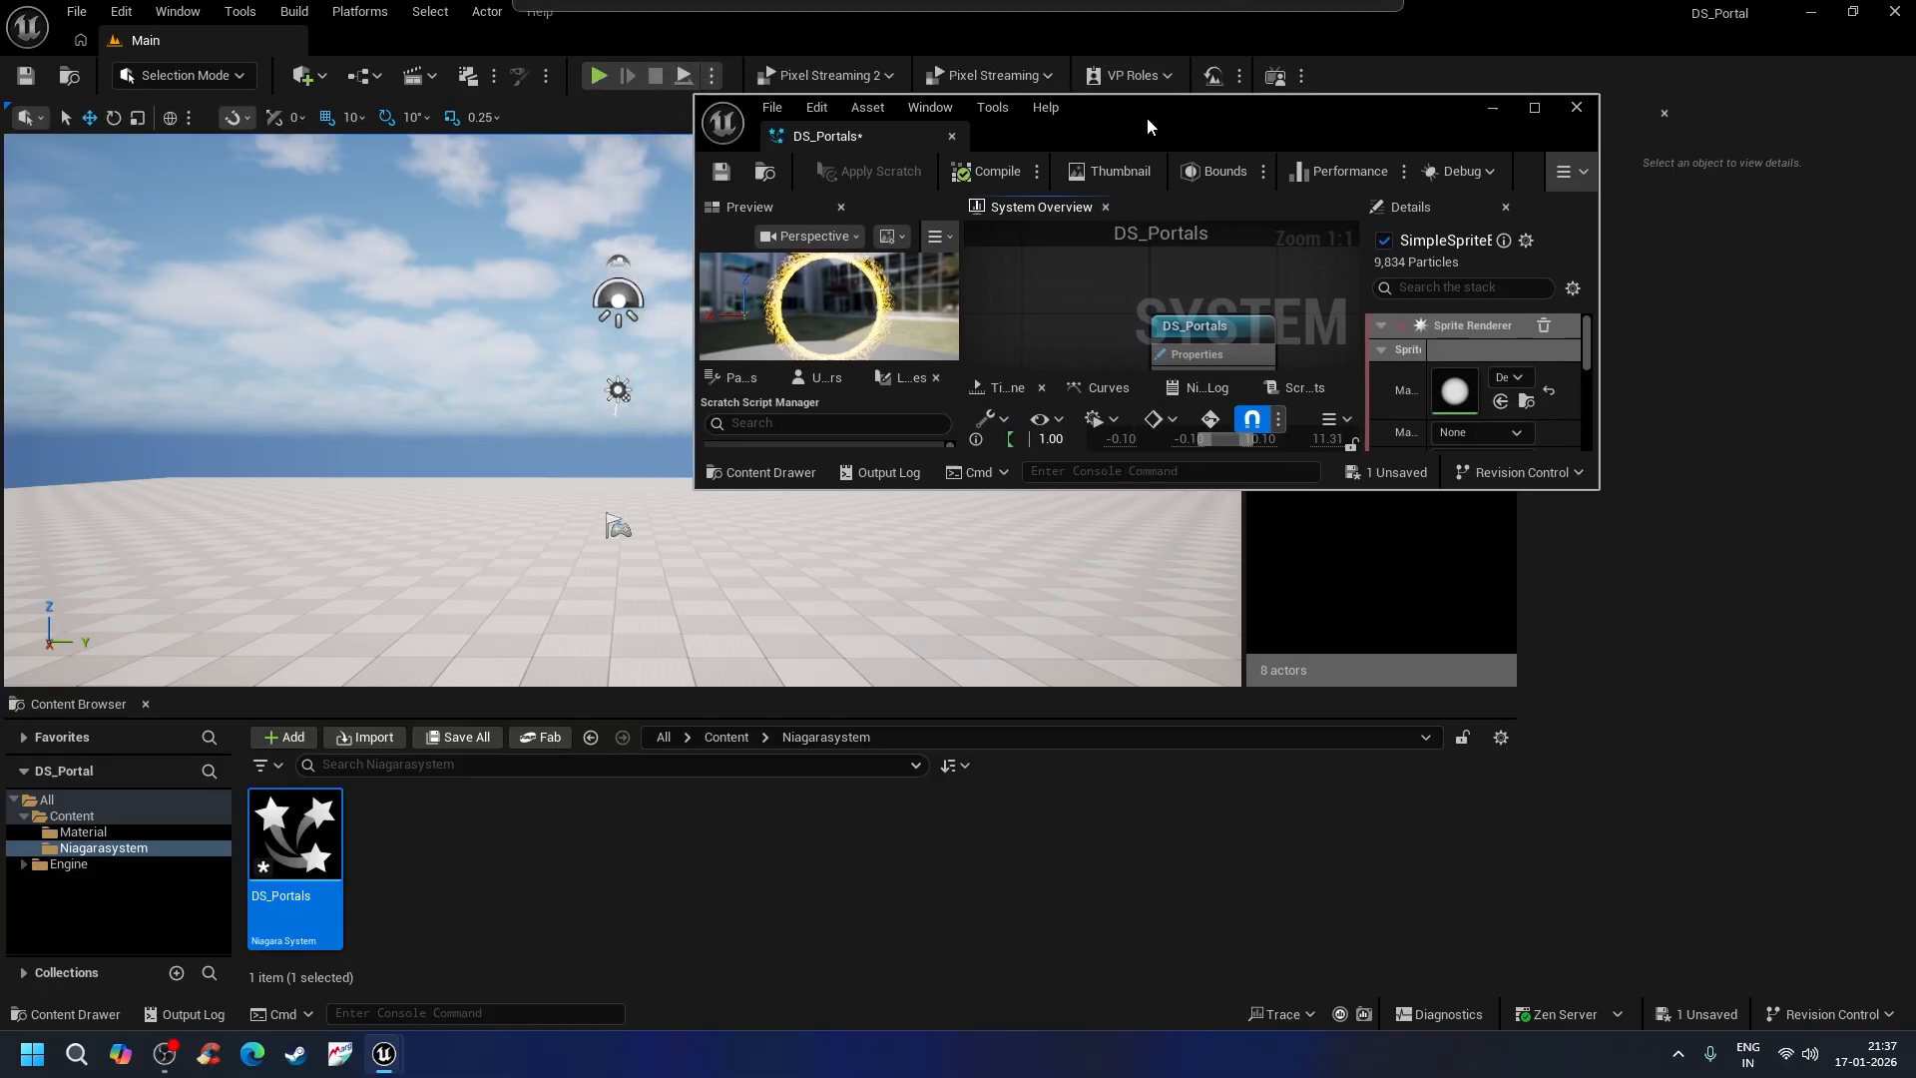
{"action": "left_click", "coordinate": [90, 833]}
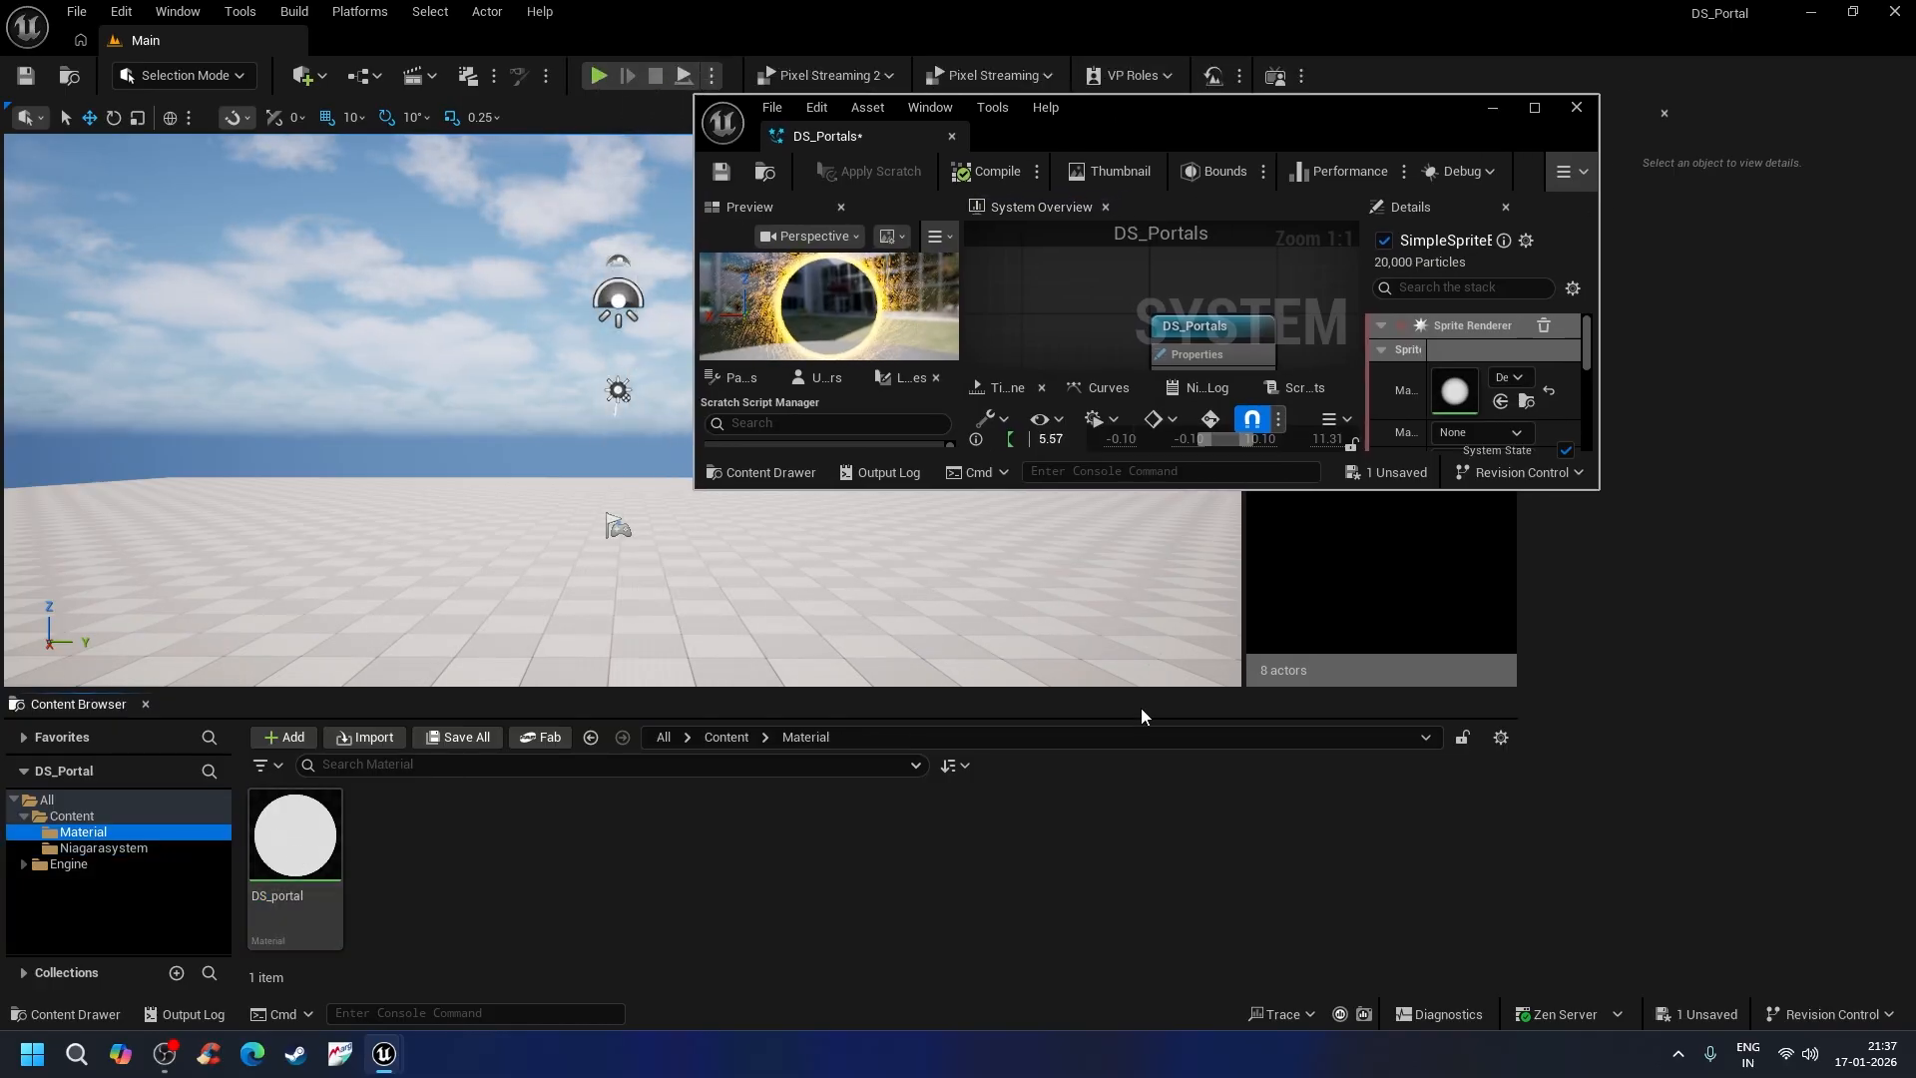
{"action": "left_click_drag", "start_coordinate": [1167, 489], "coordinate": [1167, 786]}
{"action": "left_click", "coordinate": [1543, 107]}
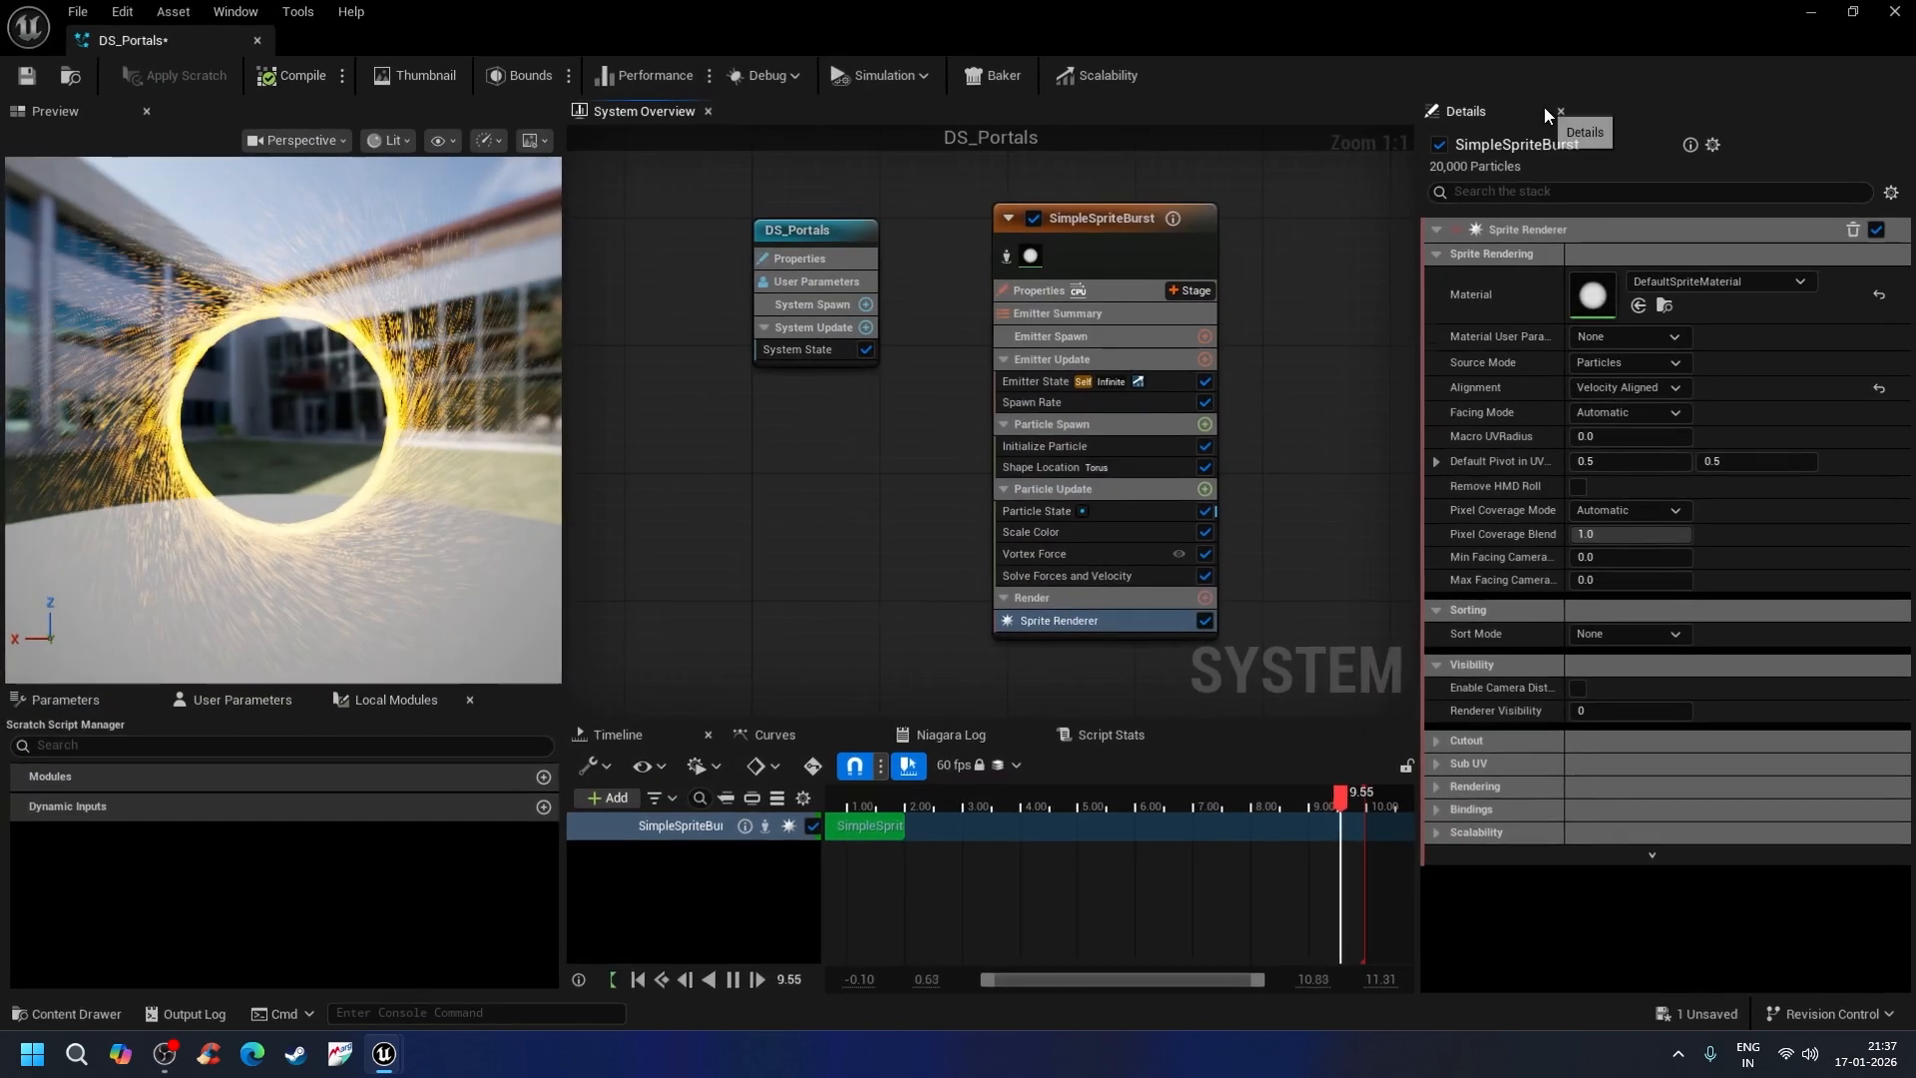
{"action": "left_click", "coordinate": [1753, 281]}
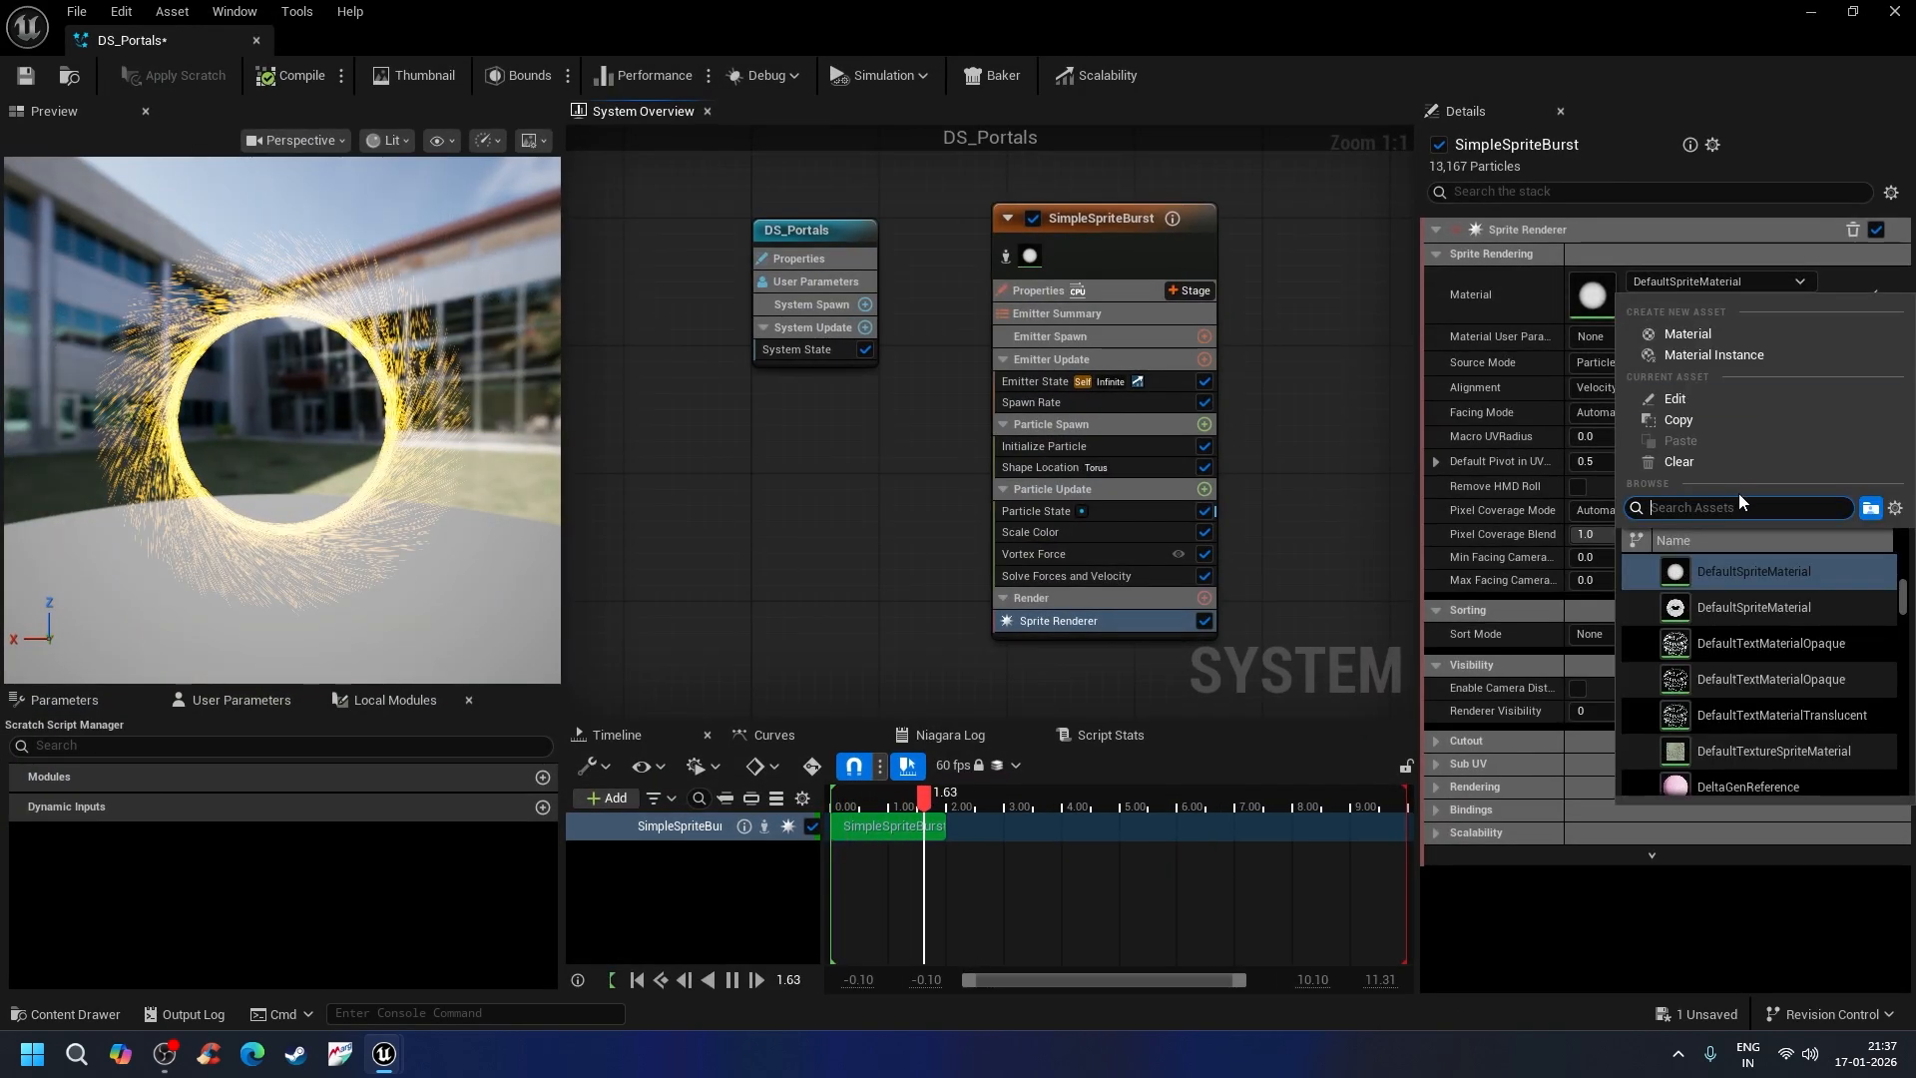
{"action": "type", "text": "DS_"}
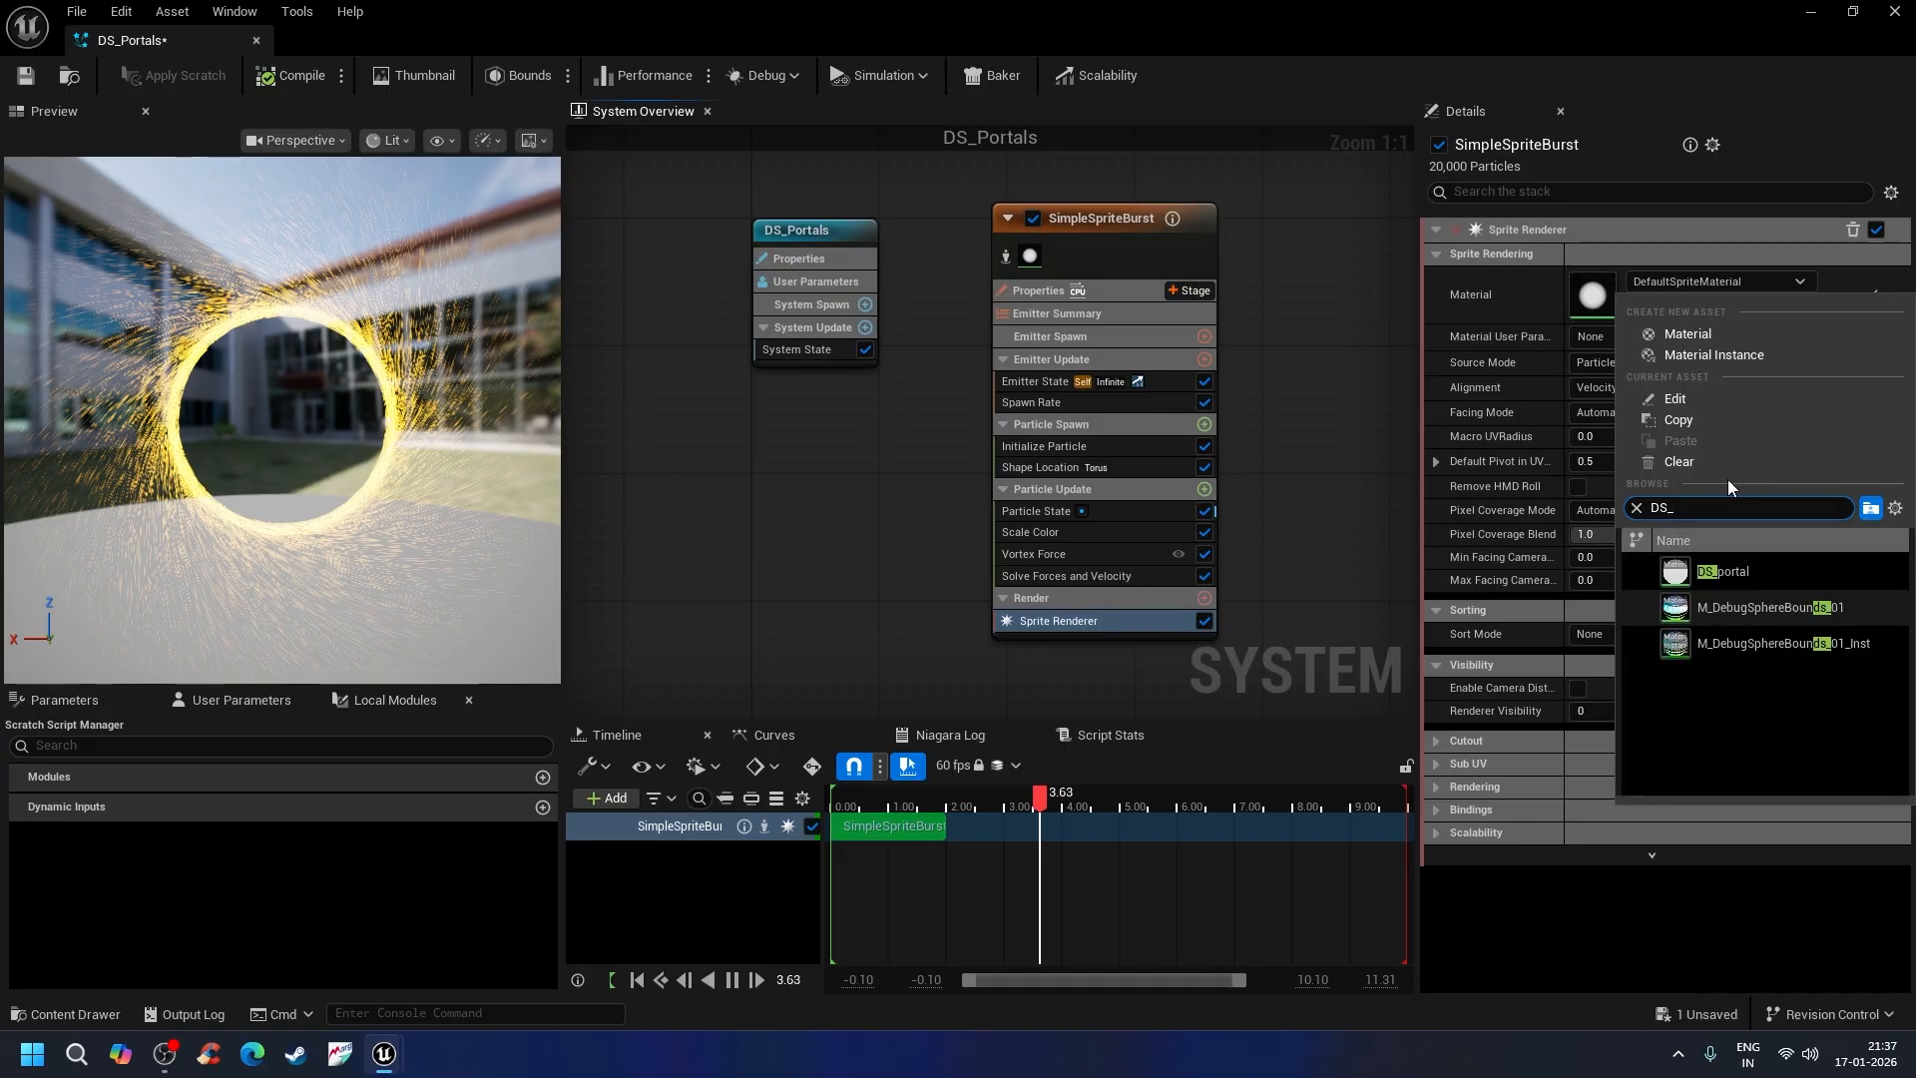
{"action": "type", "text": "port"}
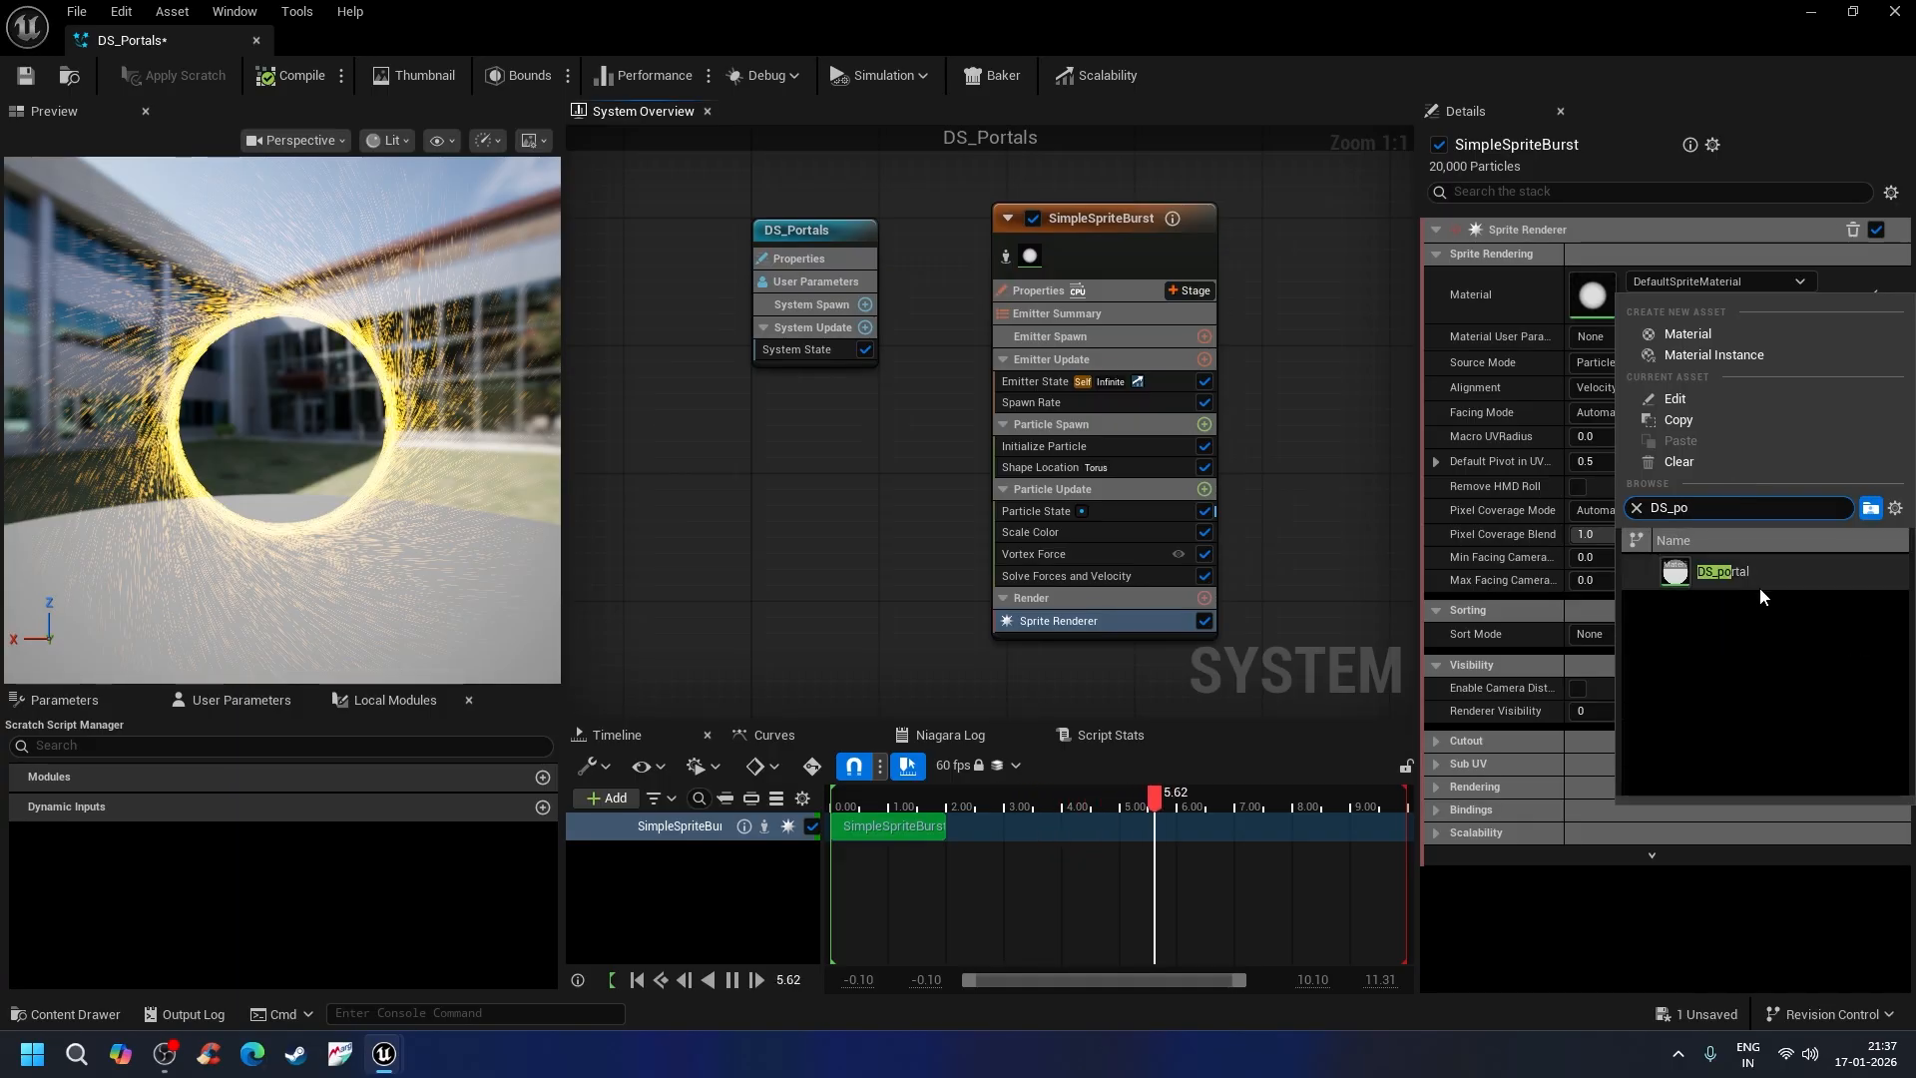
{"action": "left_click", "coordinate": [1757, 578]}
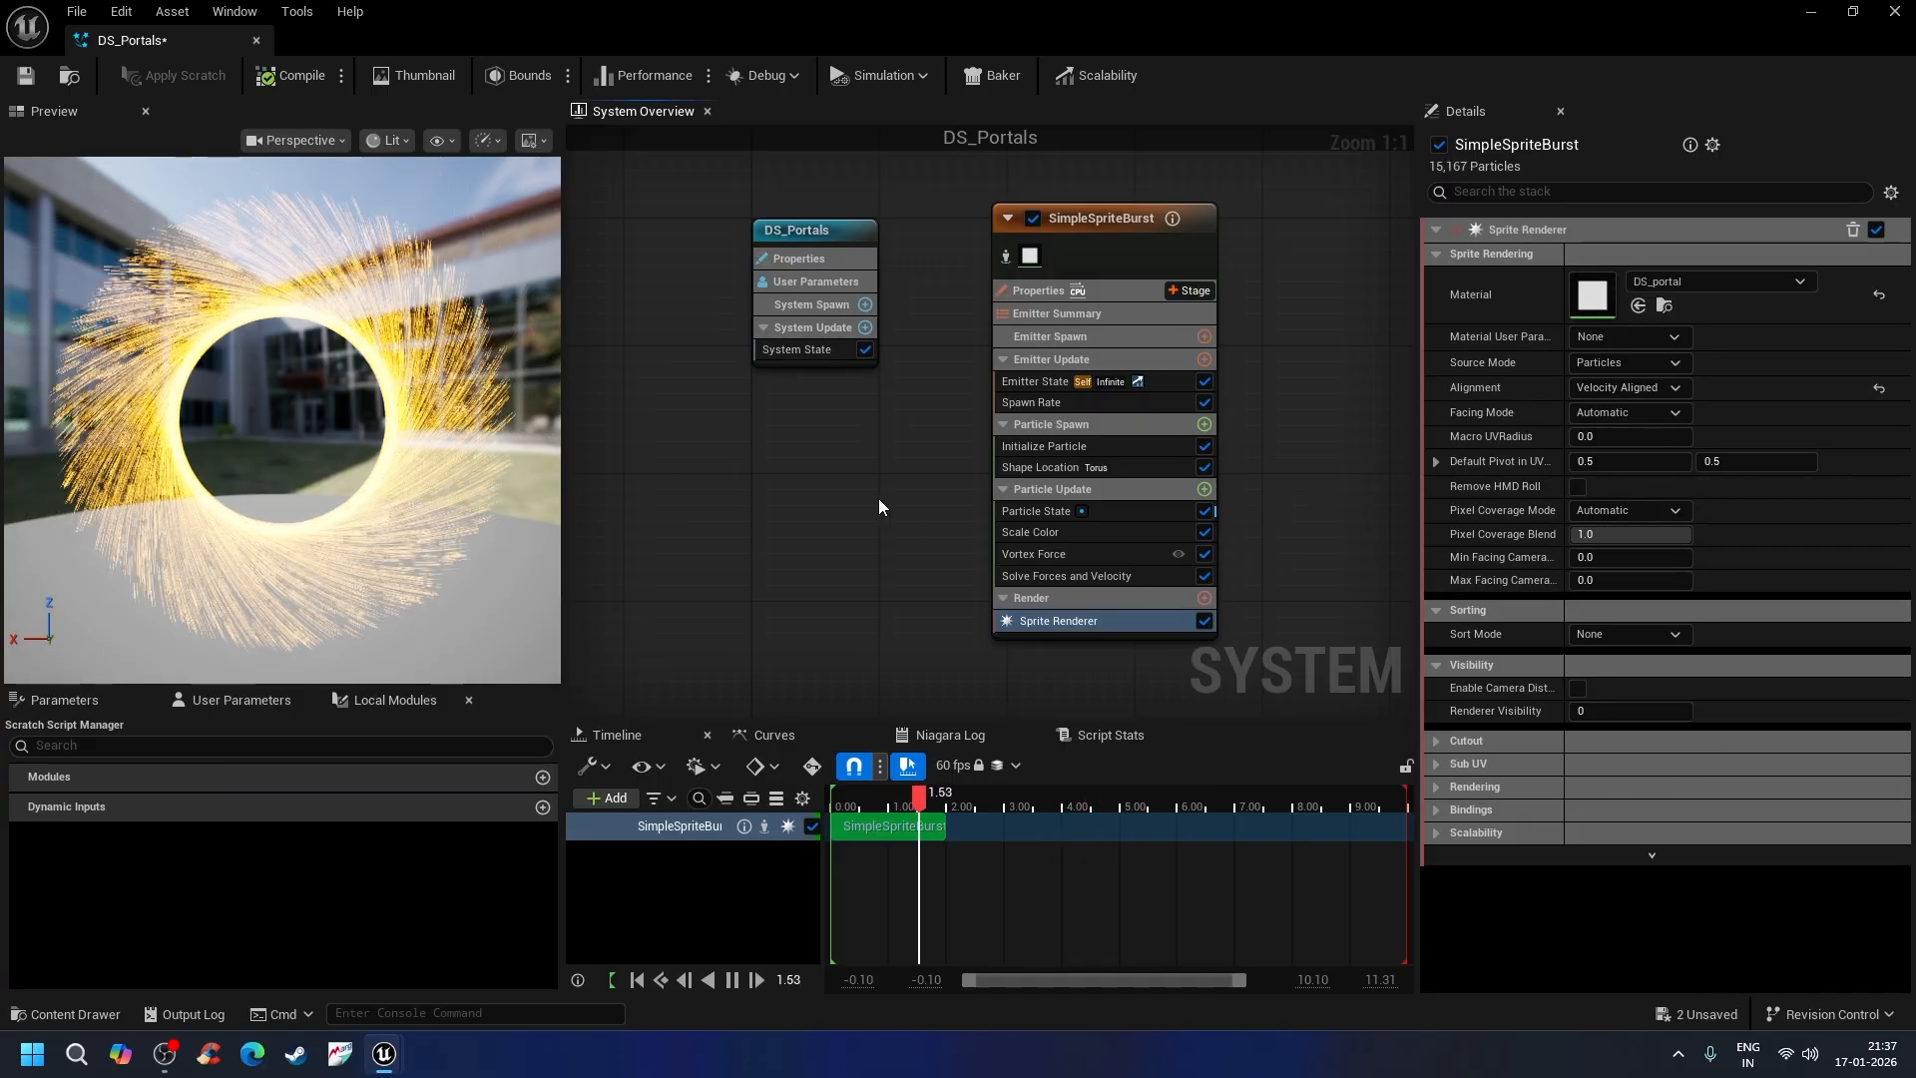
{"action": "scroll", "coordinate": [285, 386], "scroll_direction": "down", "scroll_amount": 6}
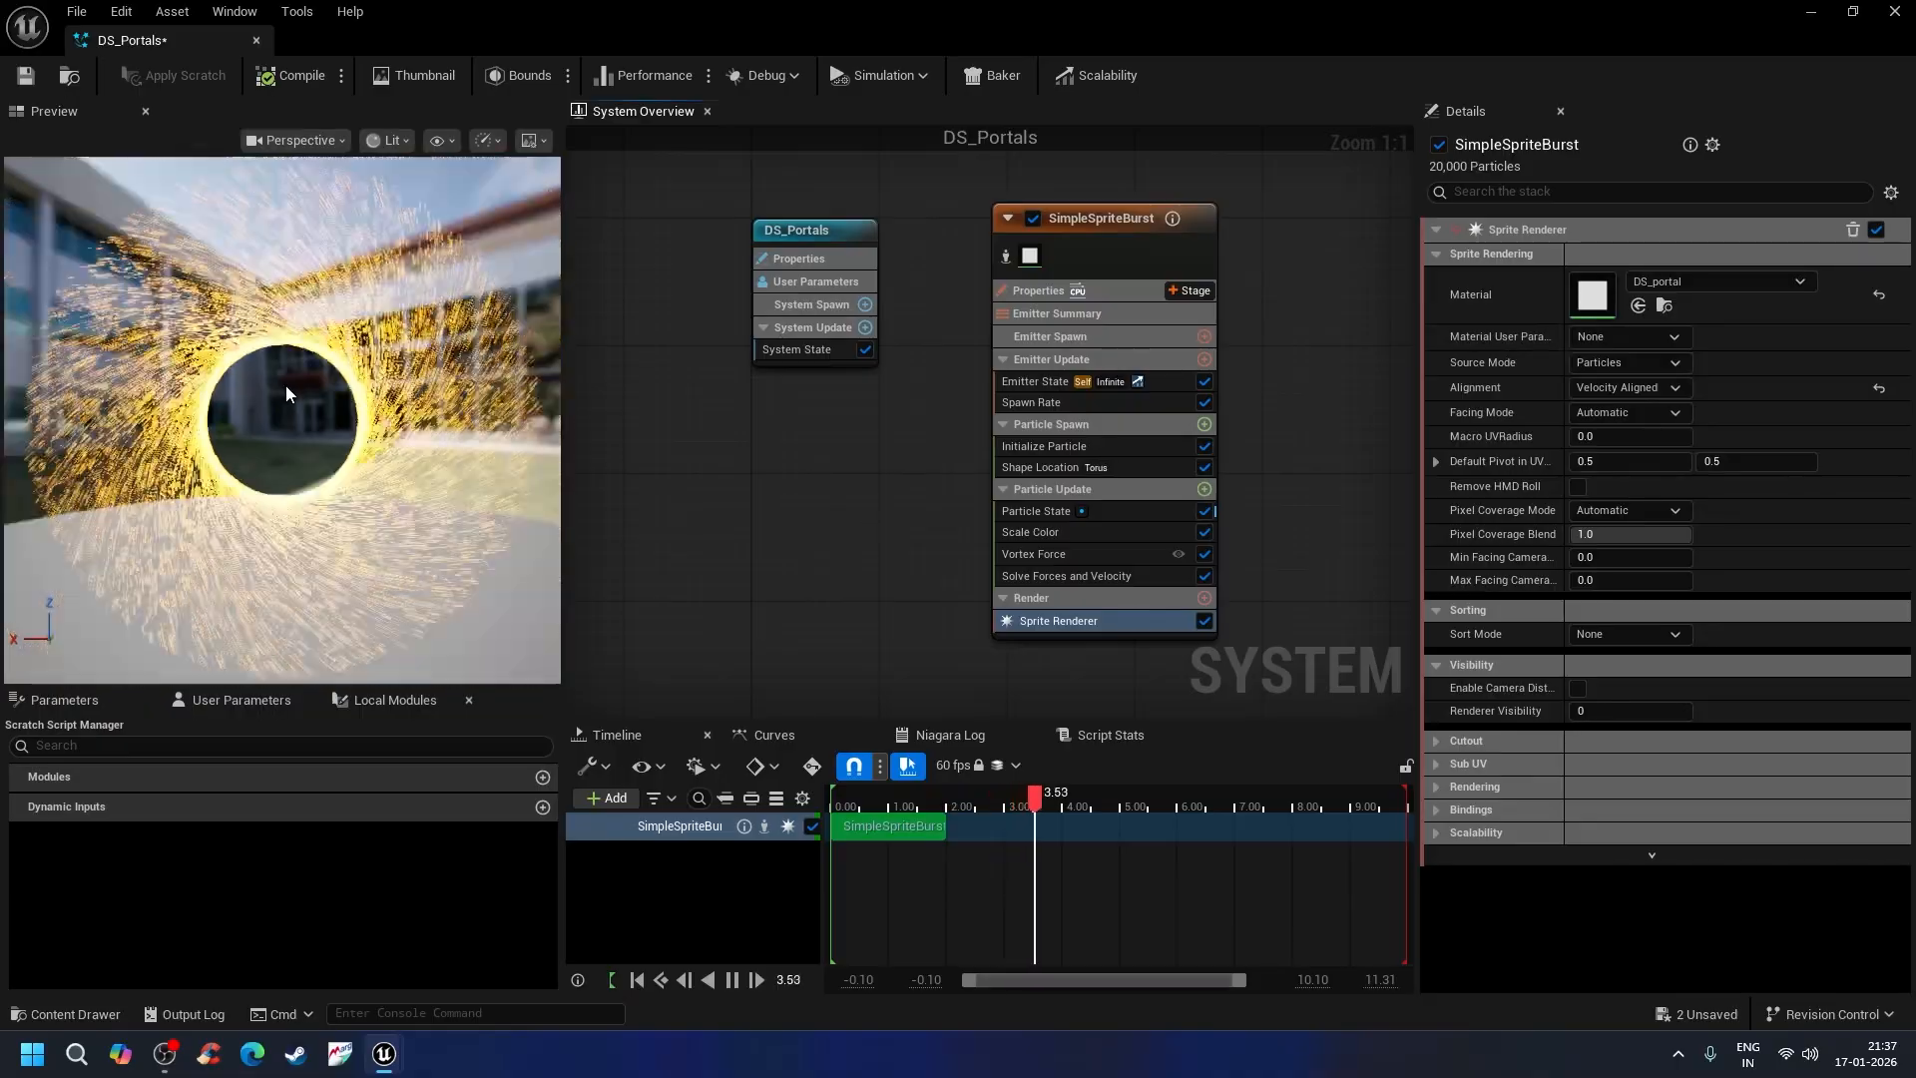
{"action": "scroll", "coordinate": [267, 380], "scroll_direction": "up", "scroll_amount": 3}
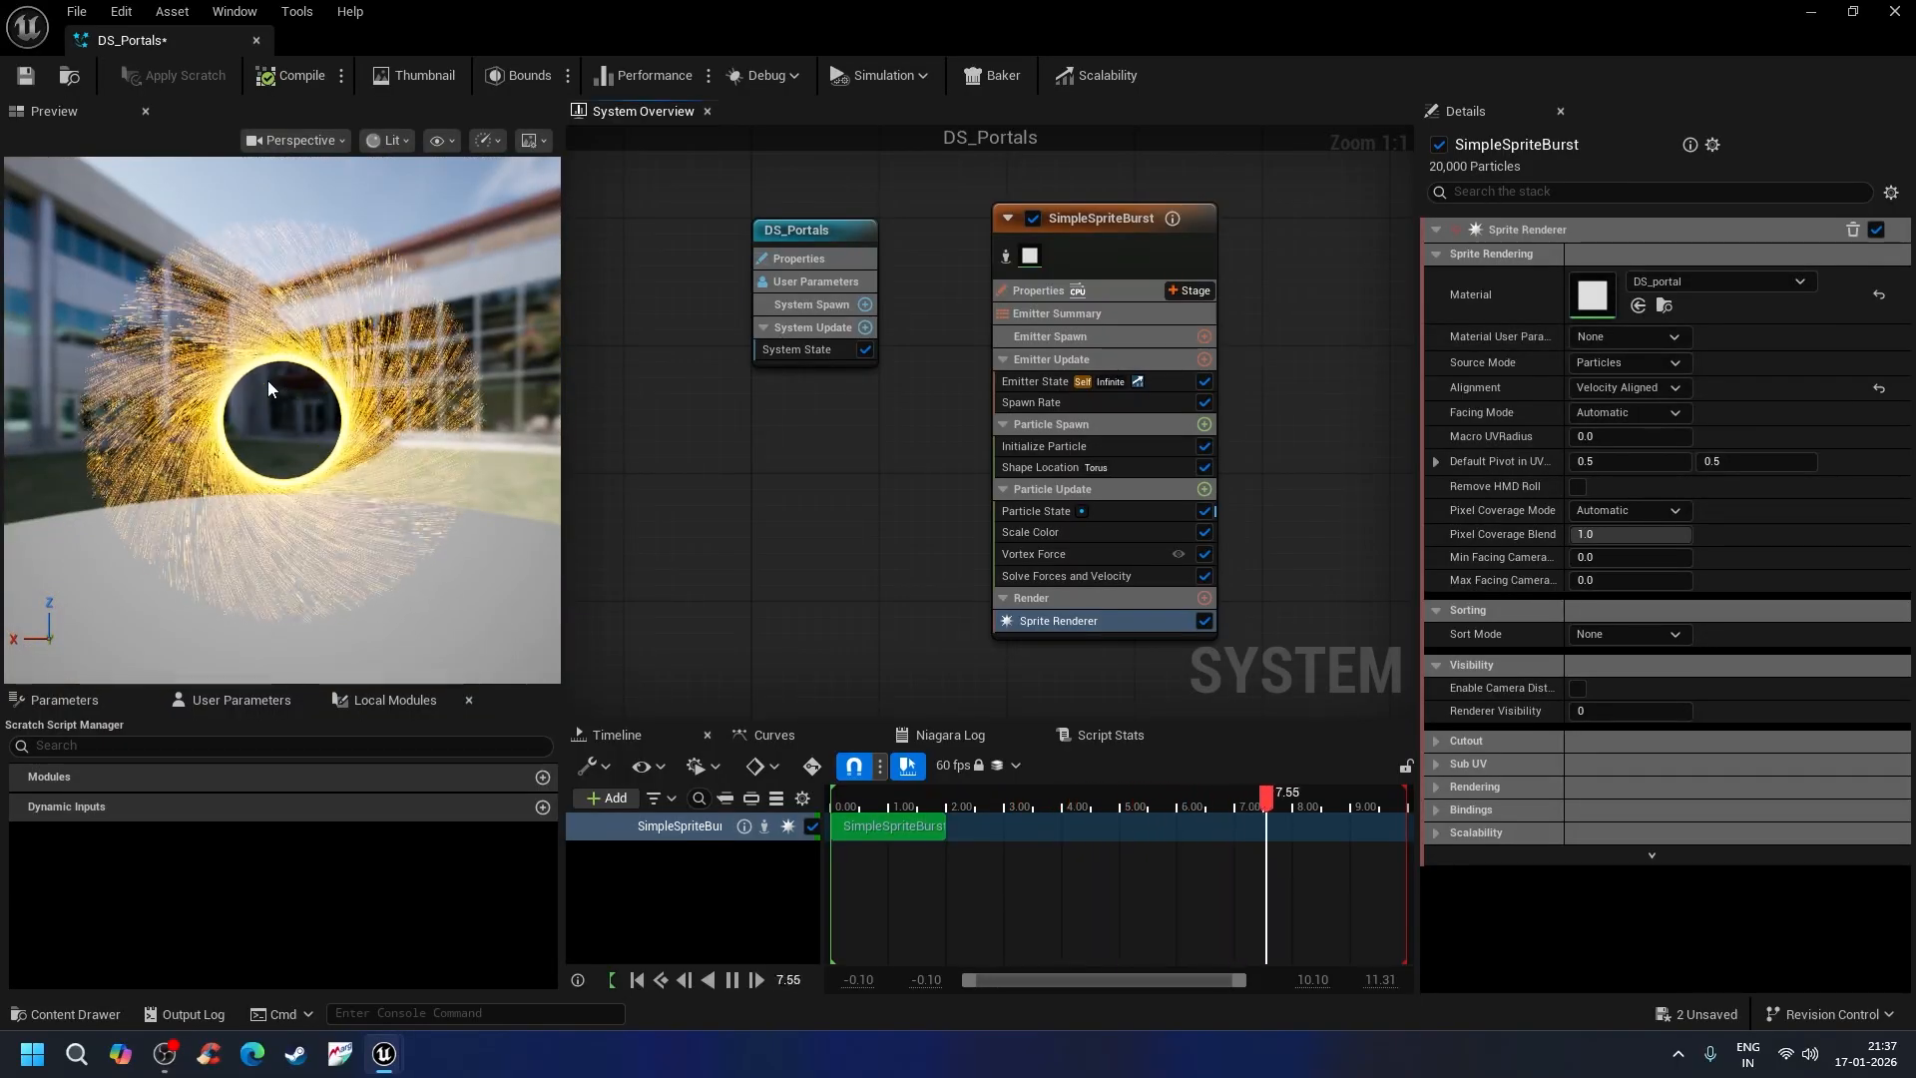
Step: Make the particle lifetime in Initialize Particle a Random Range Float with minimum 0.5 and maximum 1.5
{"action": "left_click", "coordinate": [1084, 446]}
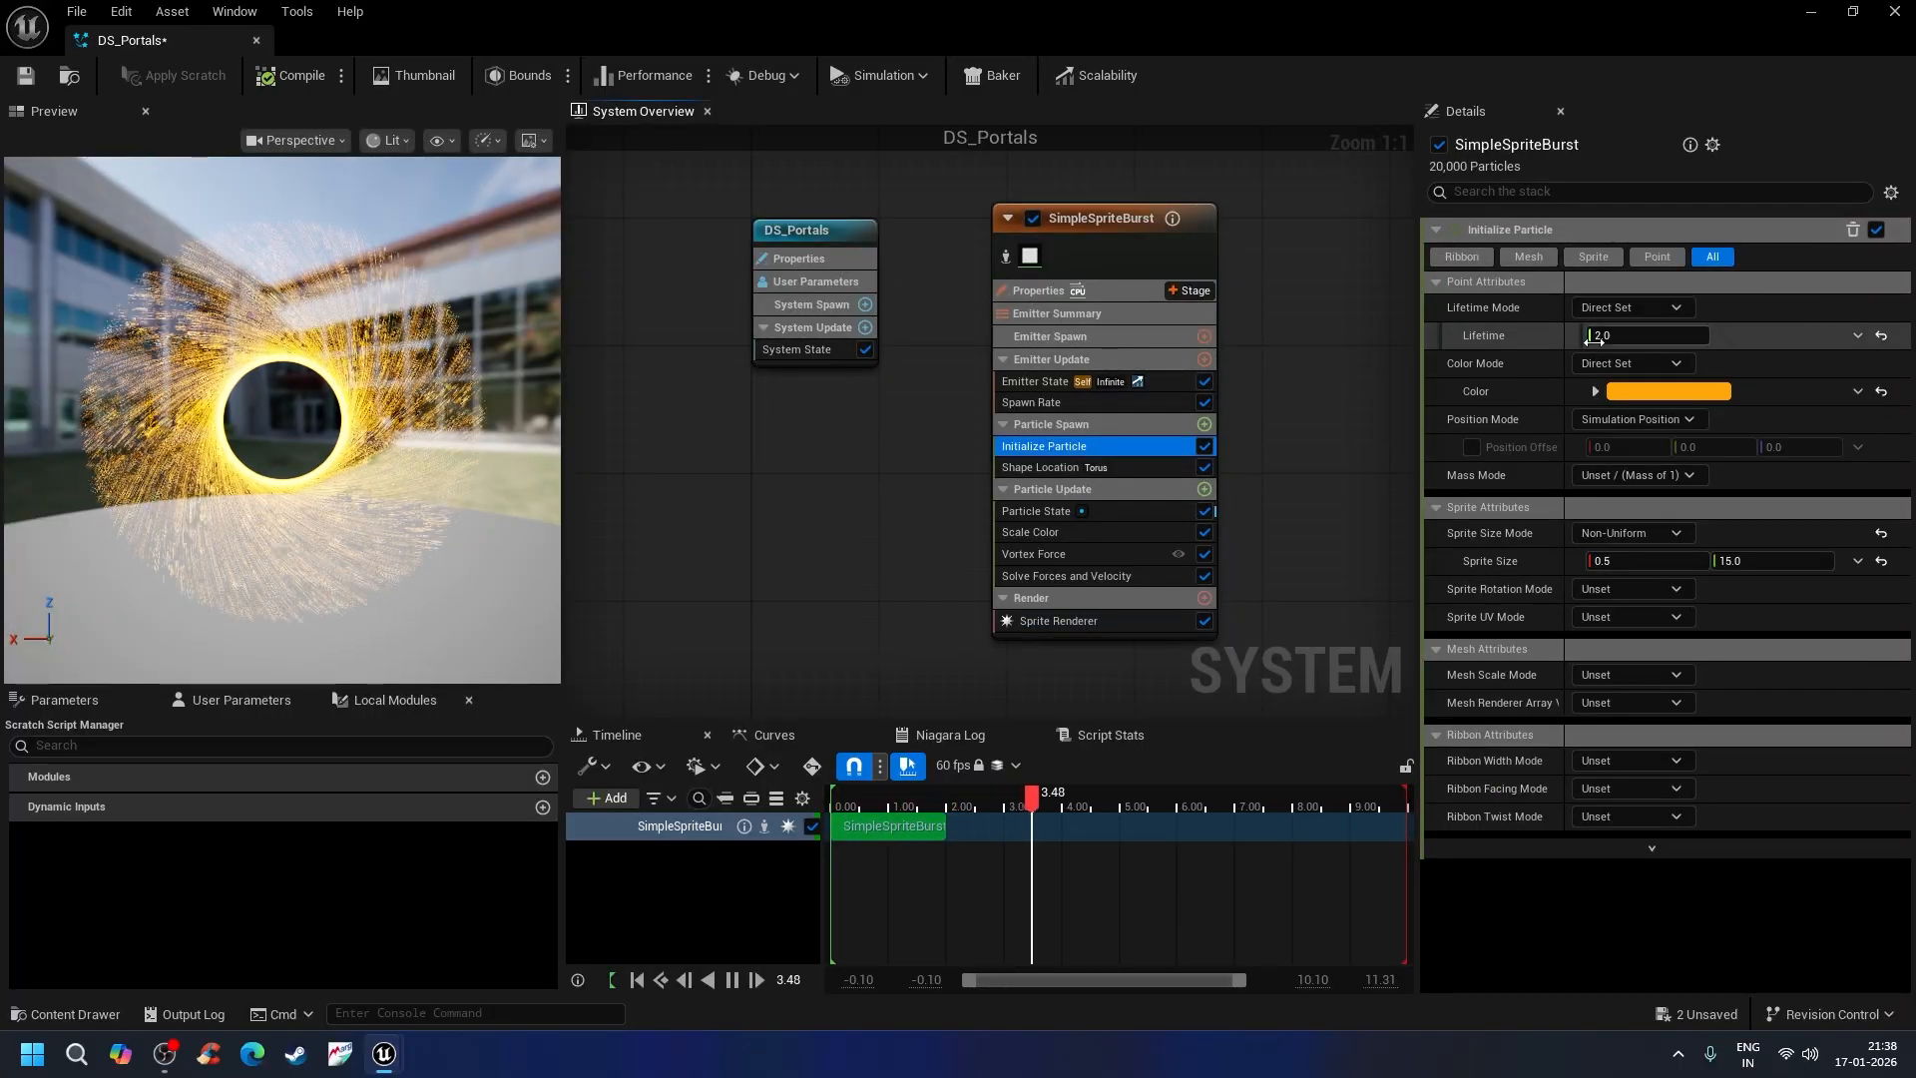
{"action": "left_click", "coordinate": [1857, 337]}
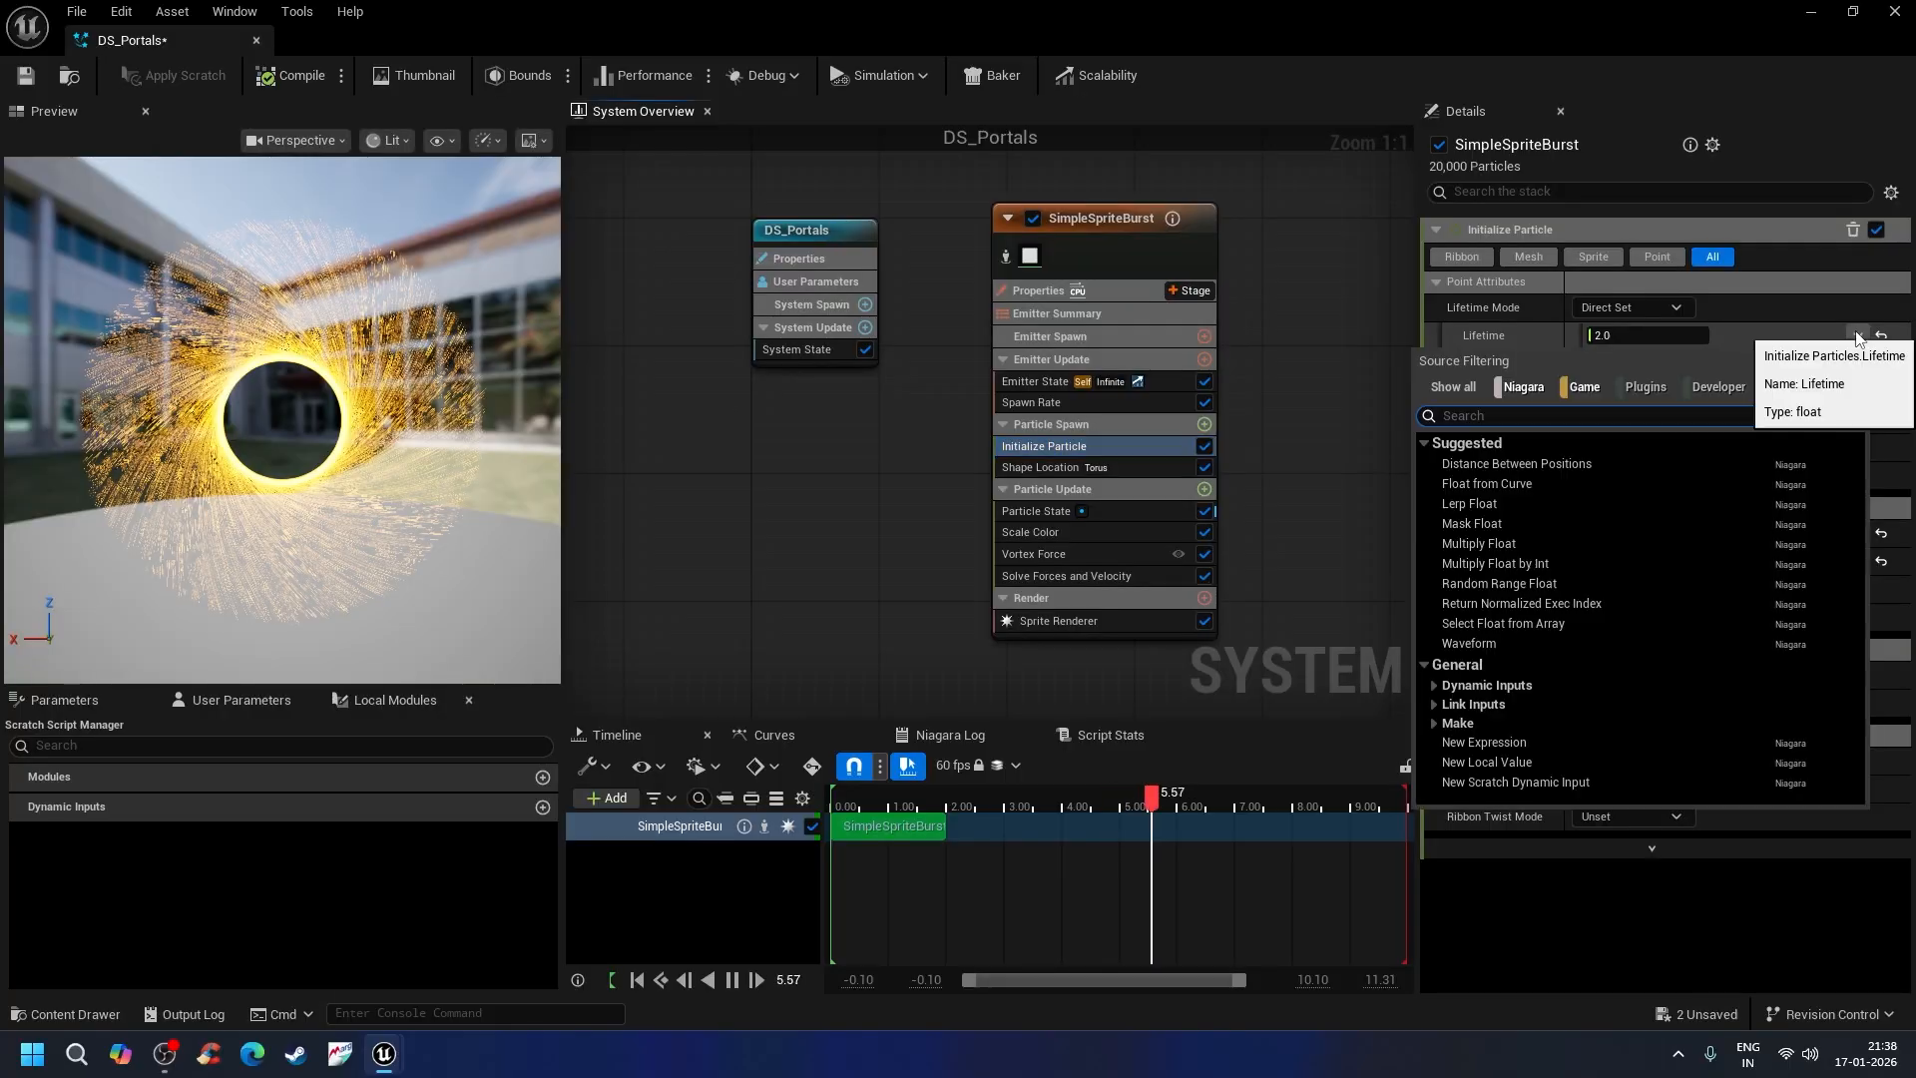
{"action": "left_click", "coordinate": [1499, 583]}
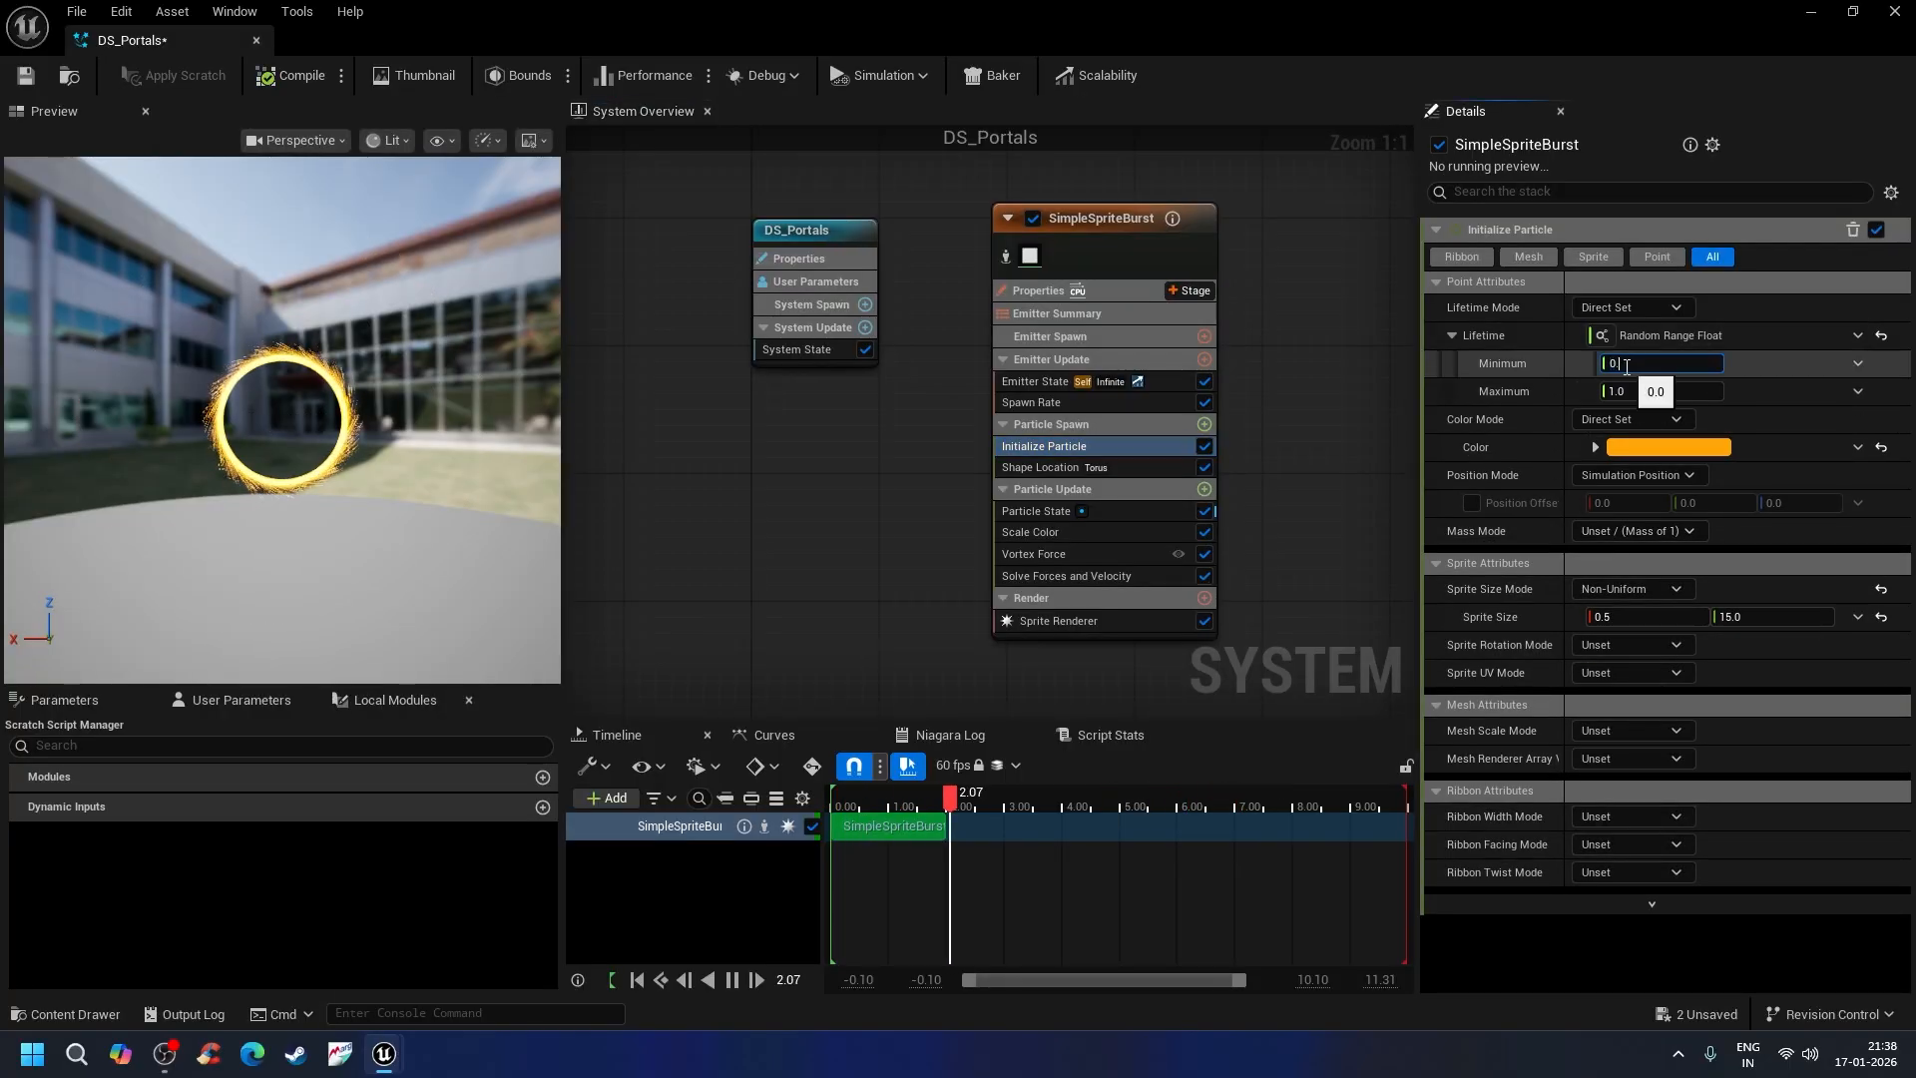
{"action": "type", "text": "5"}
{"action": "key", "text": "Return"}
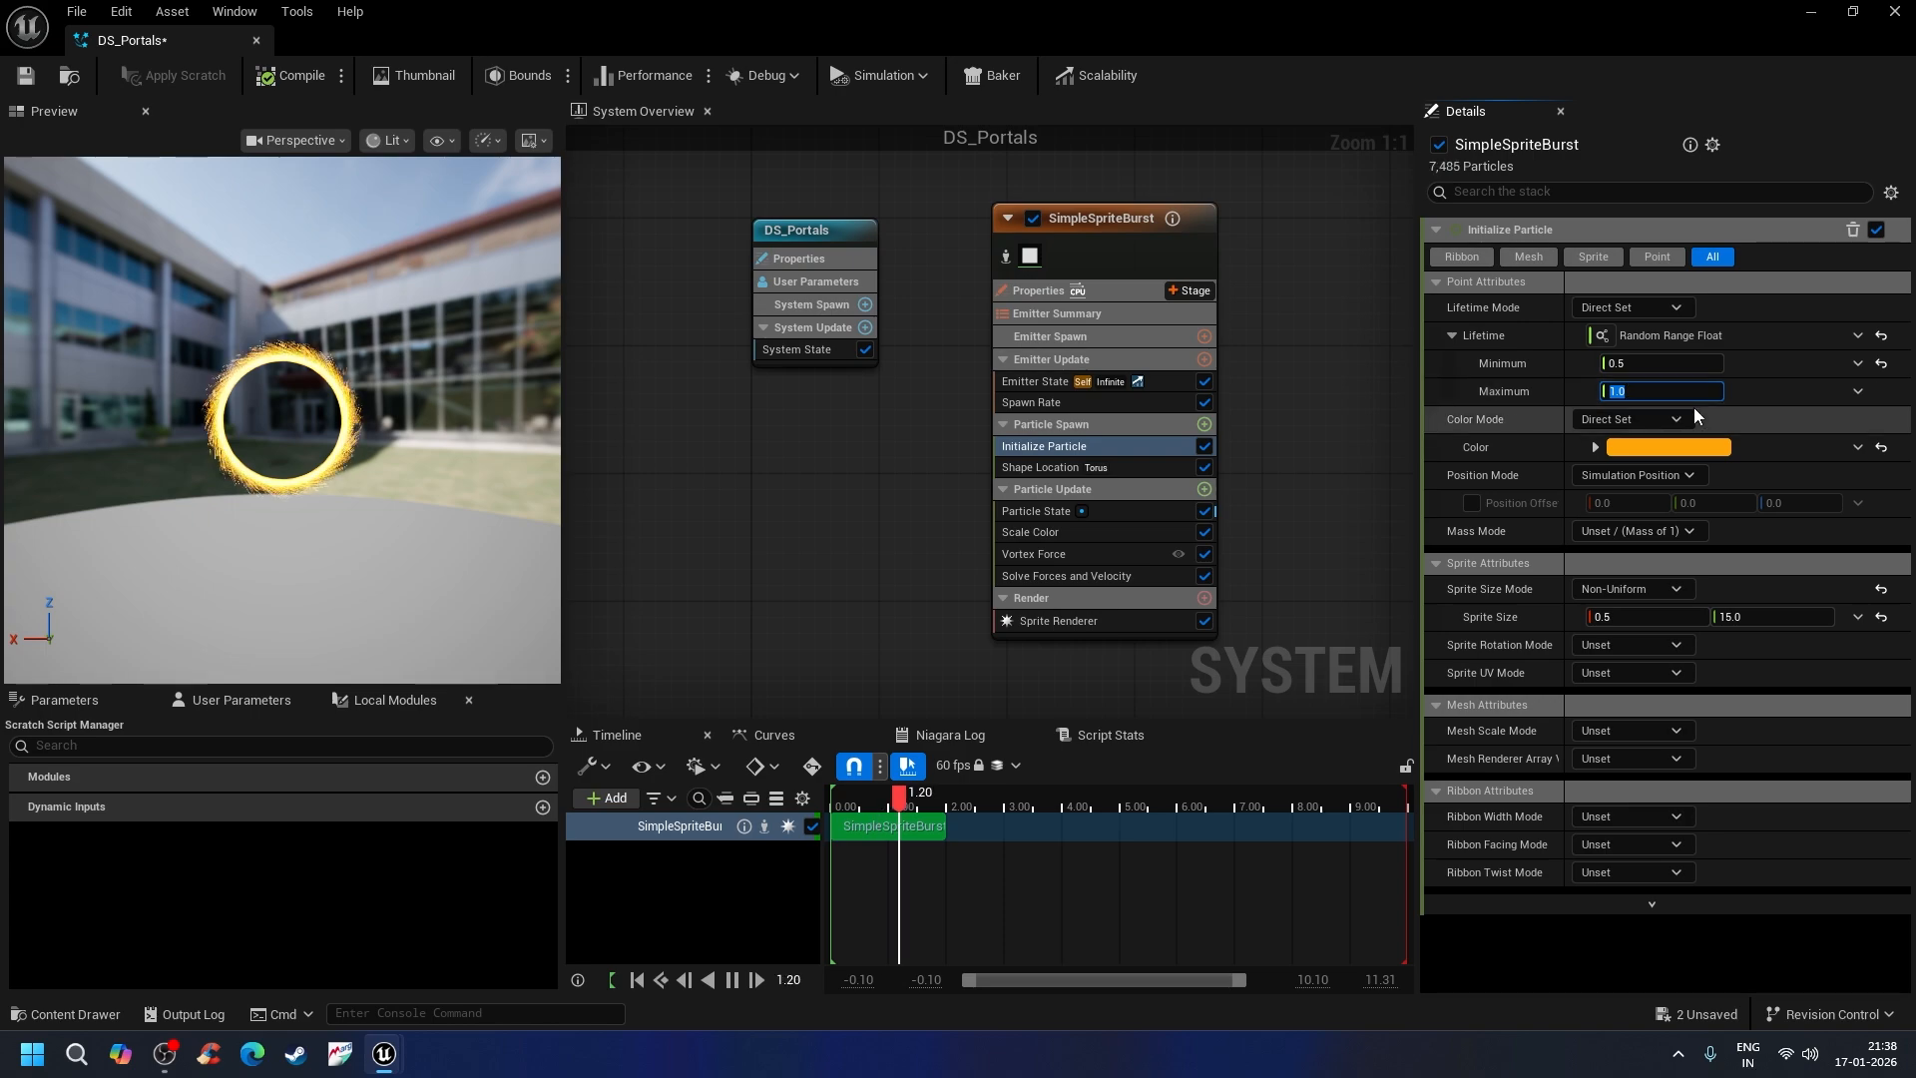
{"action": "type", "text": "1.5"}
{"action": "key", "text": "Return"}
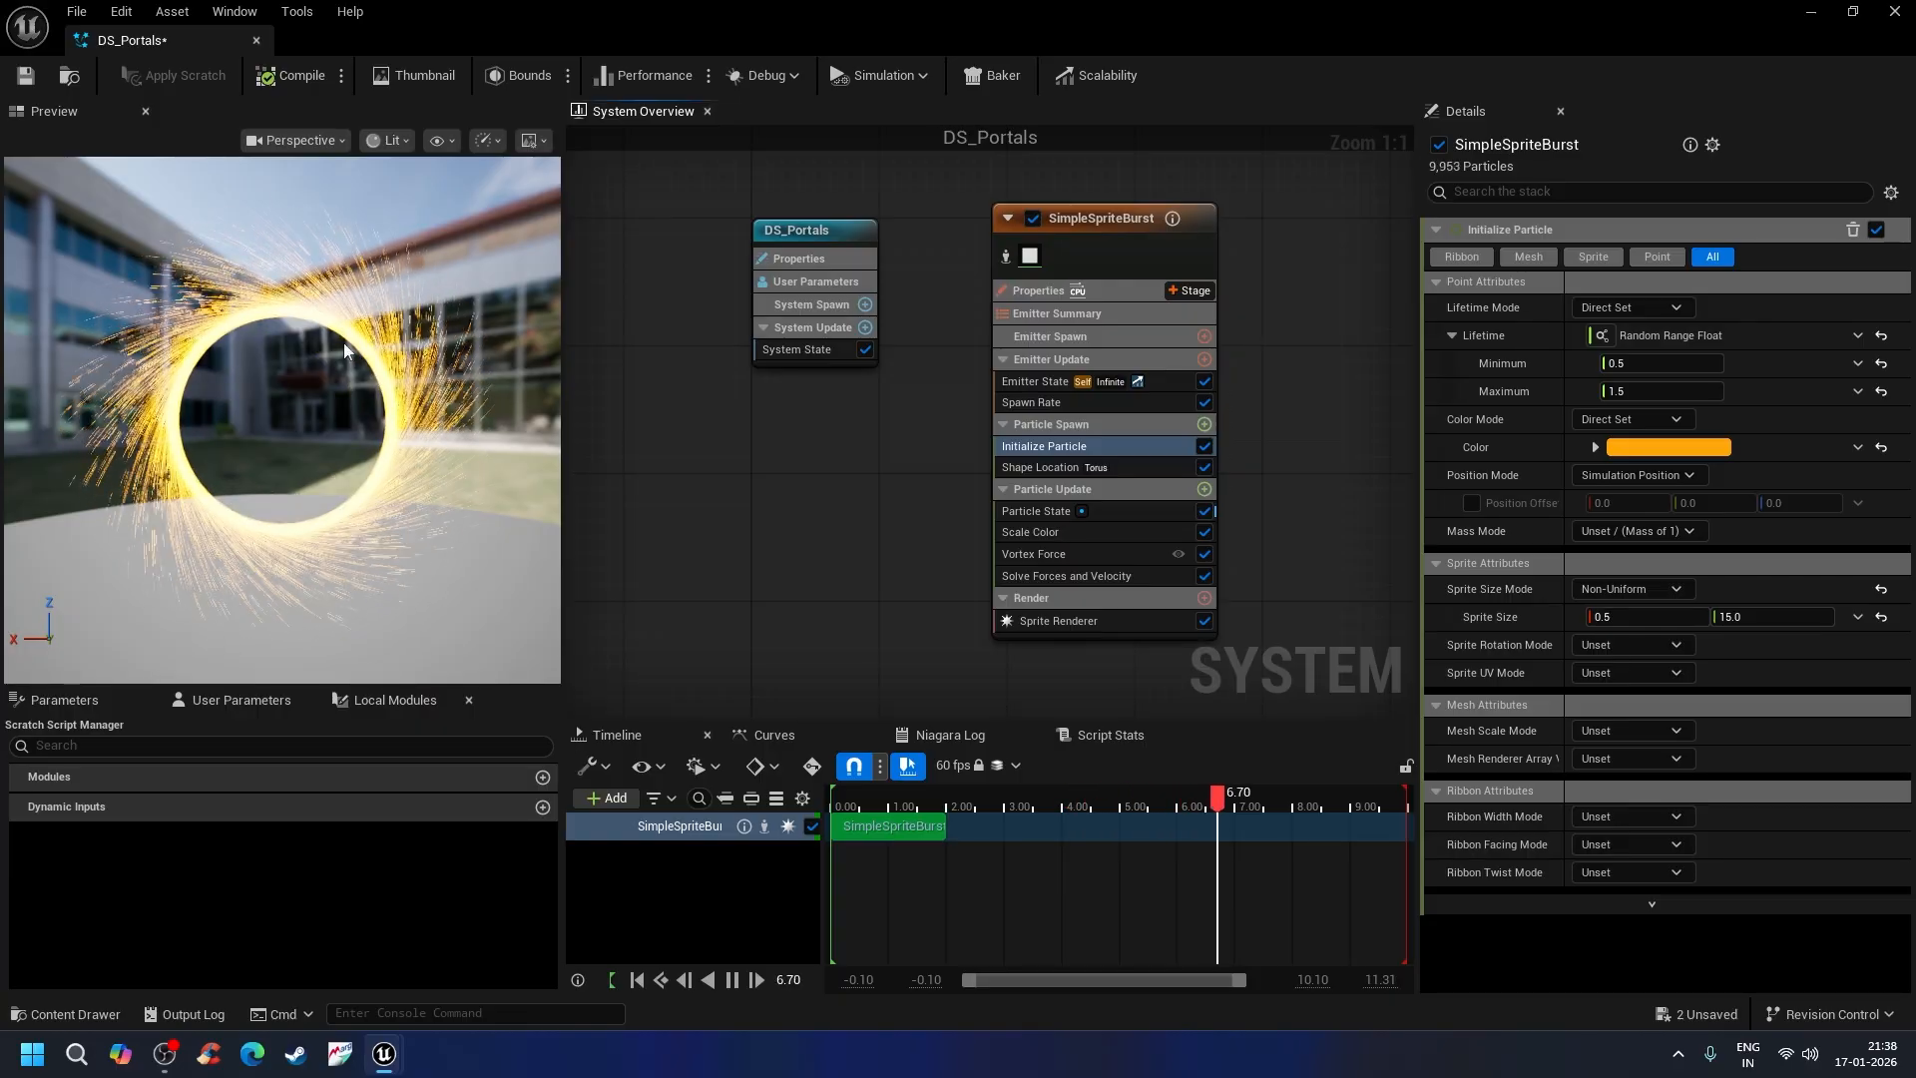
Step: Set the emitter's spawn rate to 15000
{"action": "left_click", "coordinate": [1056, 403]}
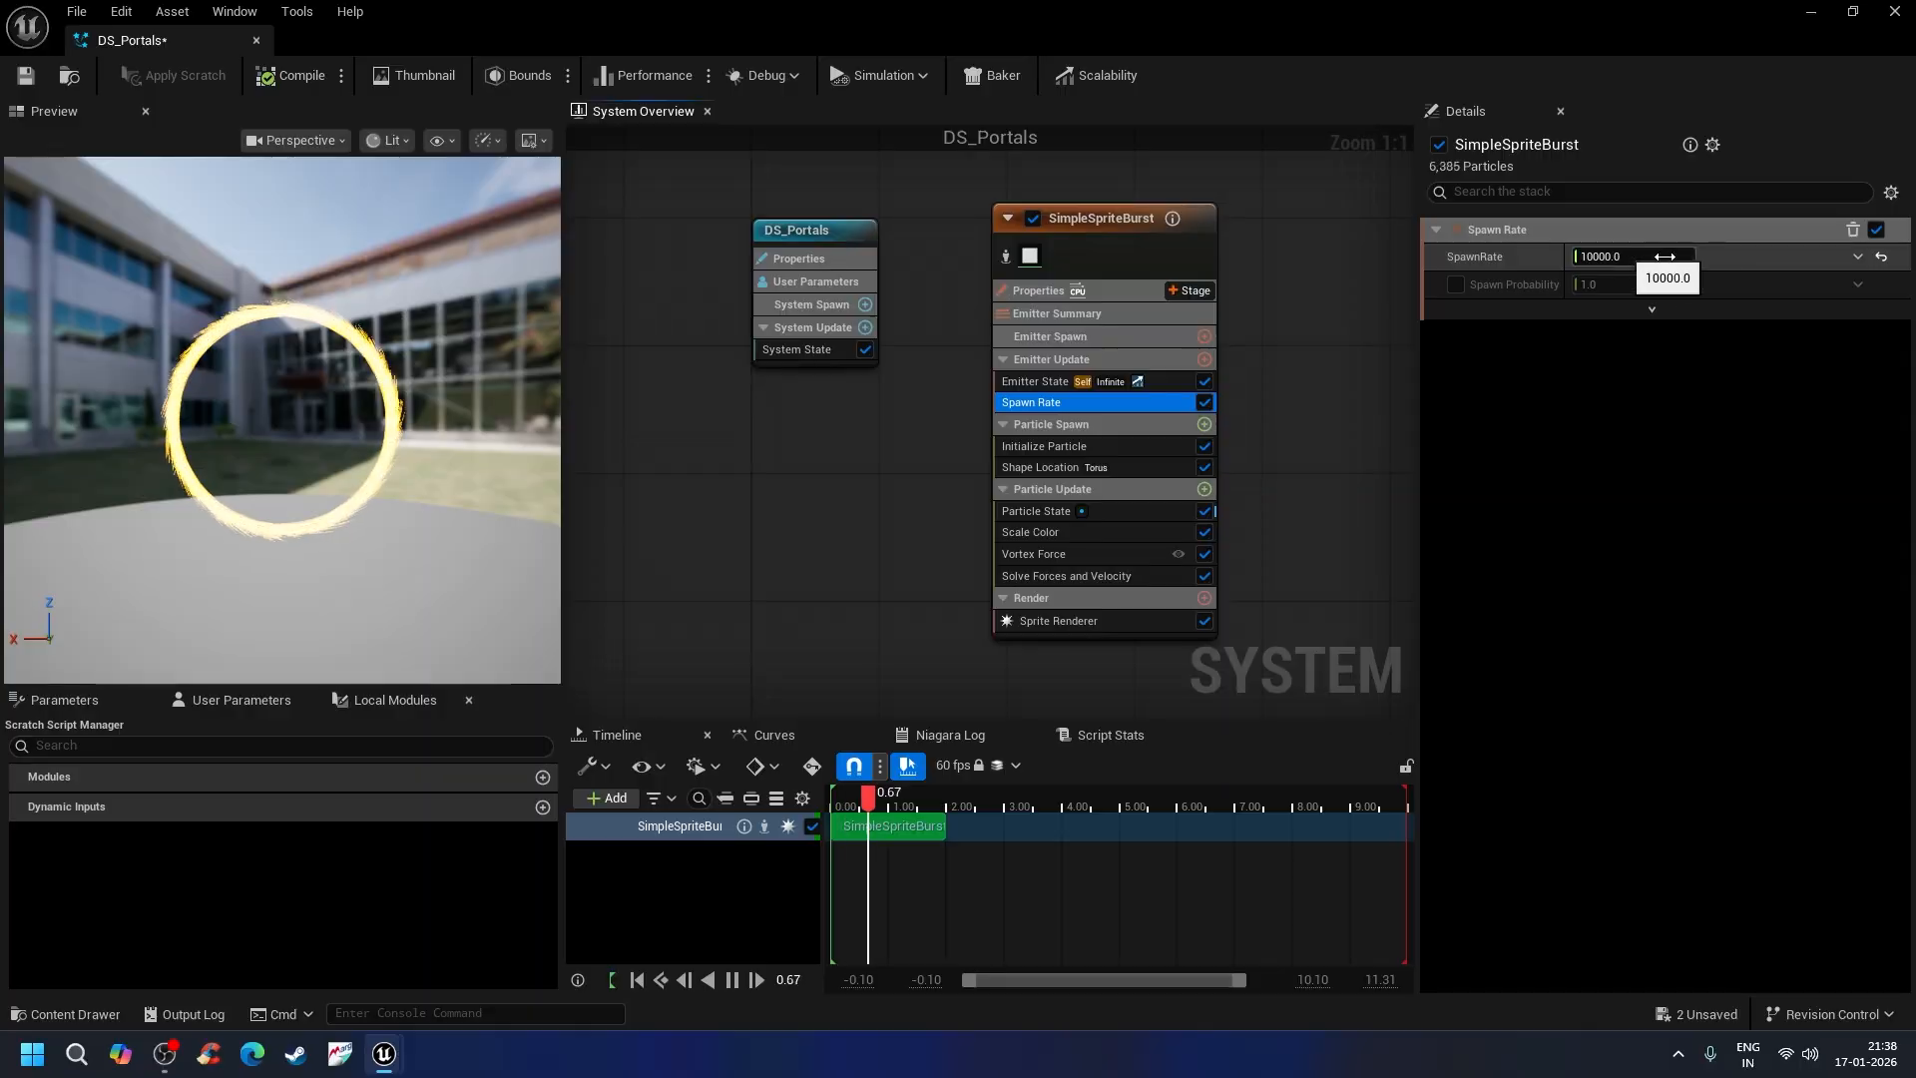
{"action": "left_click", "coordinate": [1613, 255]}
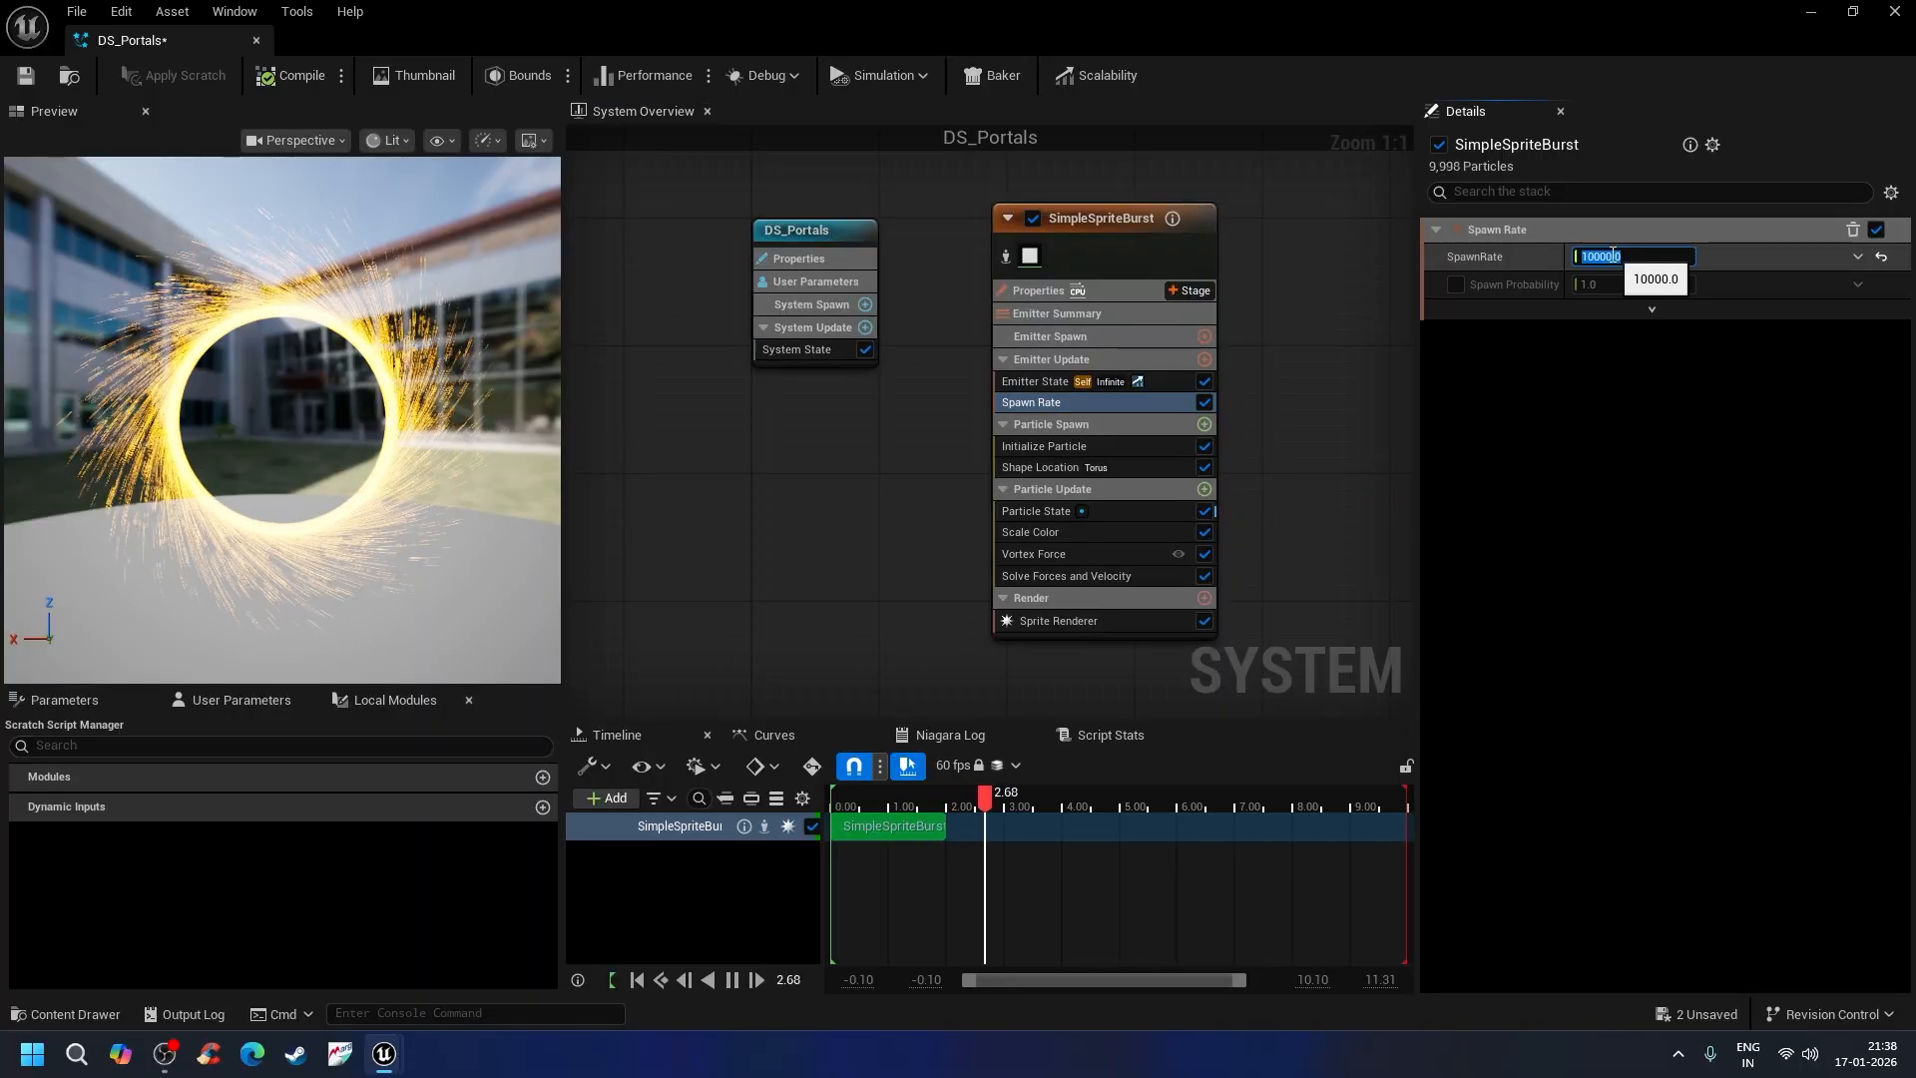
{"action": "type", "text": "1"}
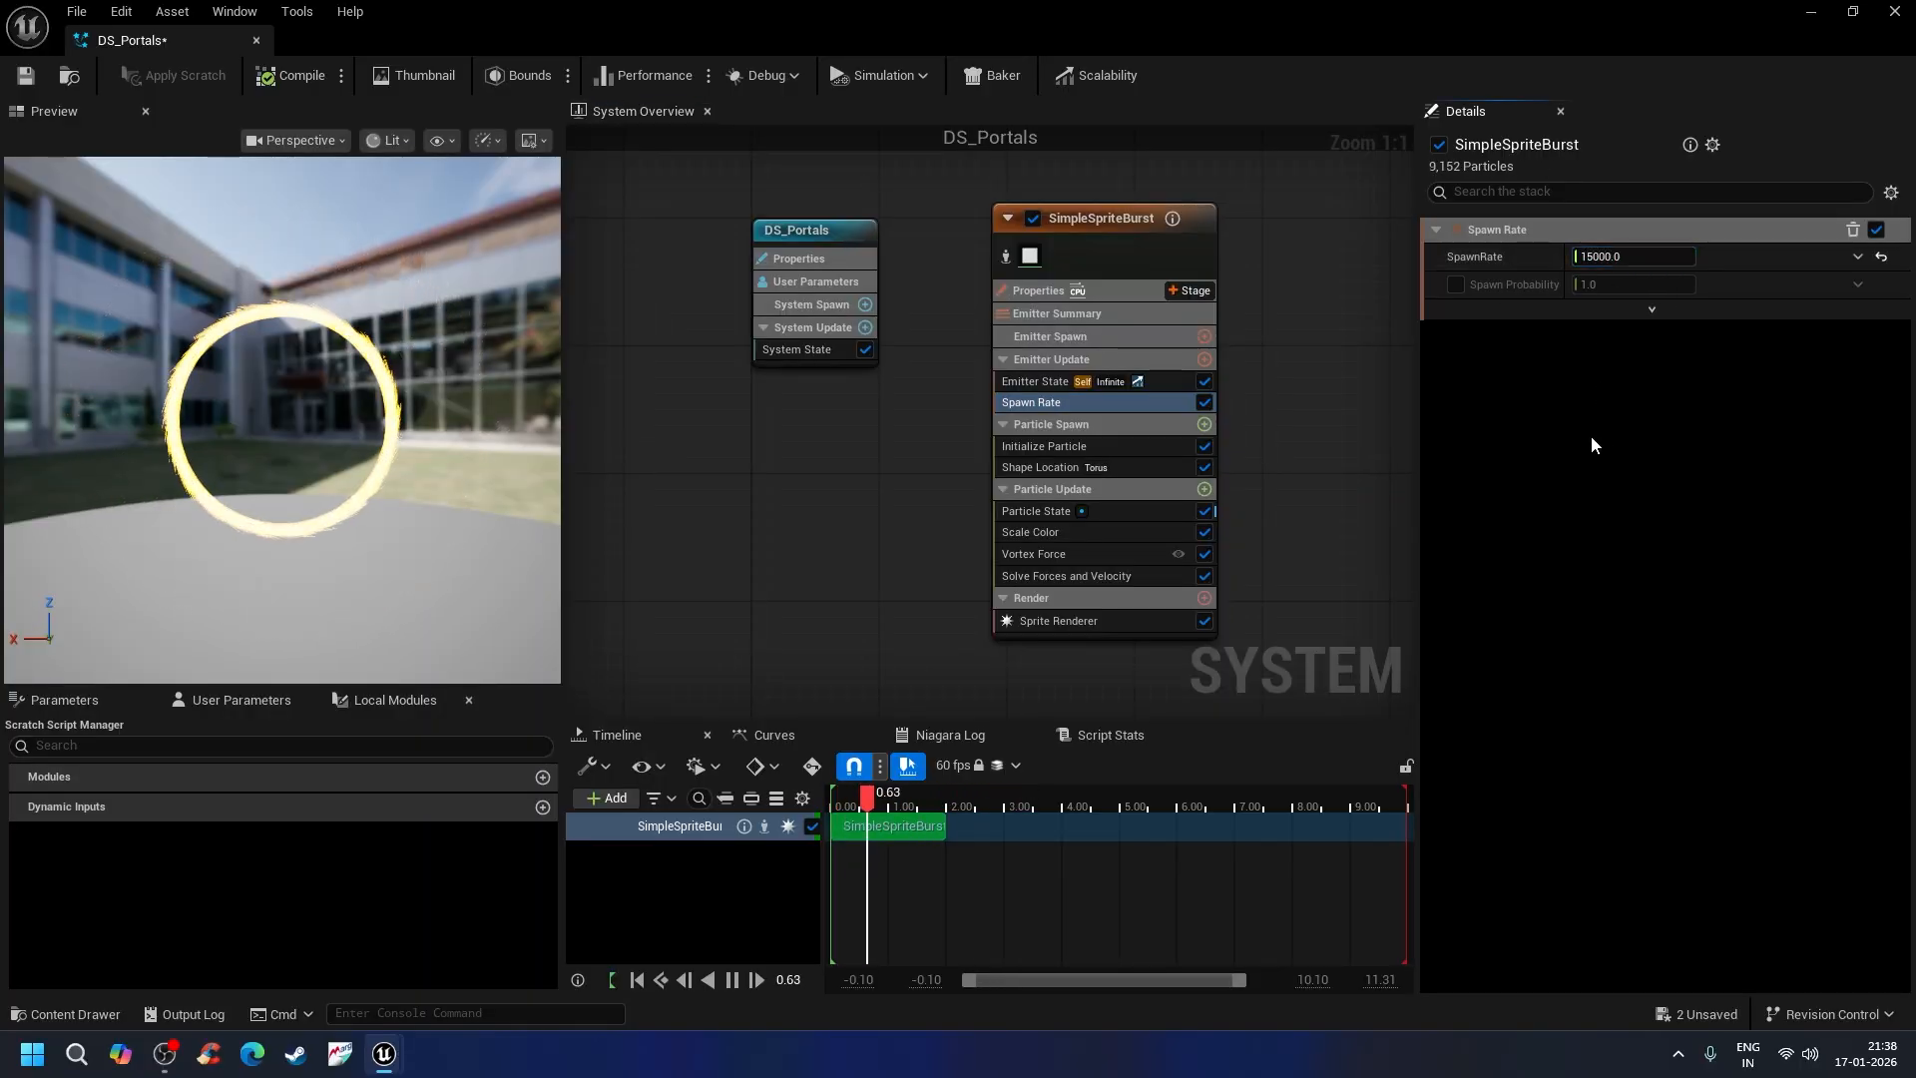
Step: Add a Light Renderer to the Render stage of the SimpleSpriteBurst emitter and save the DS_Portals system
{"action": "left_click", "coordinate": [1130, 235]}
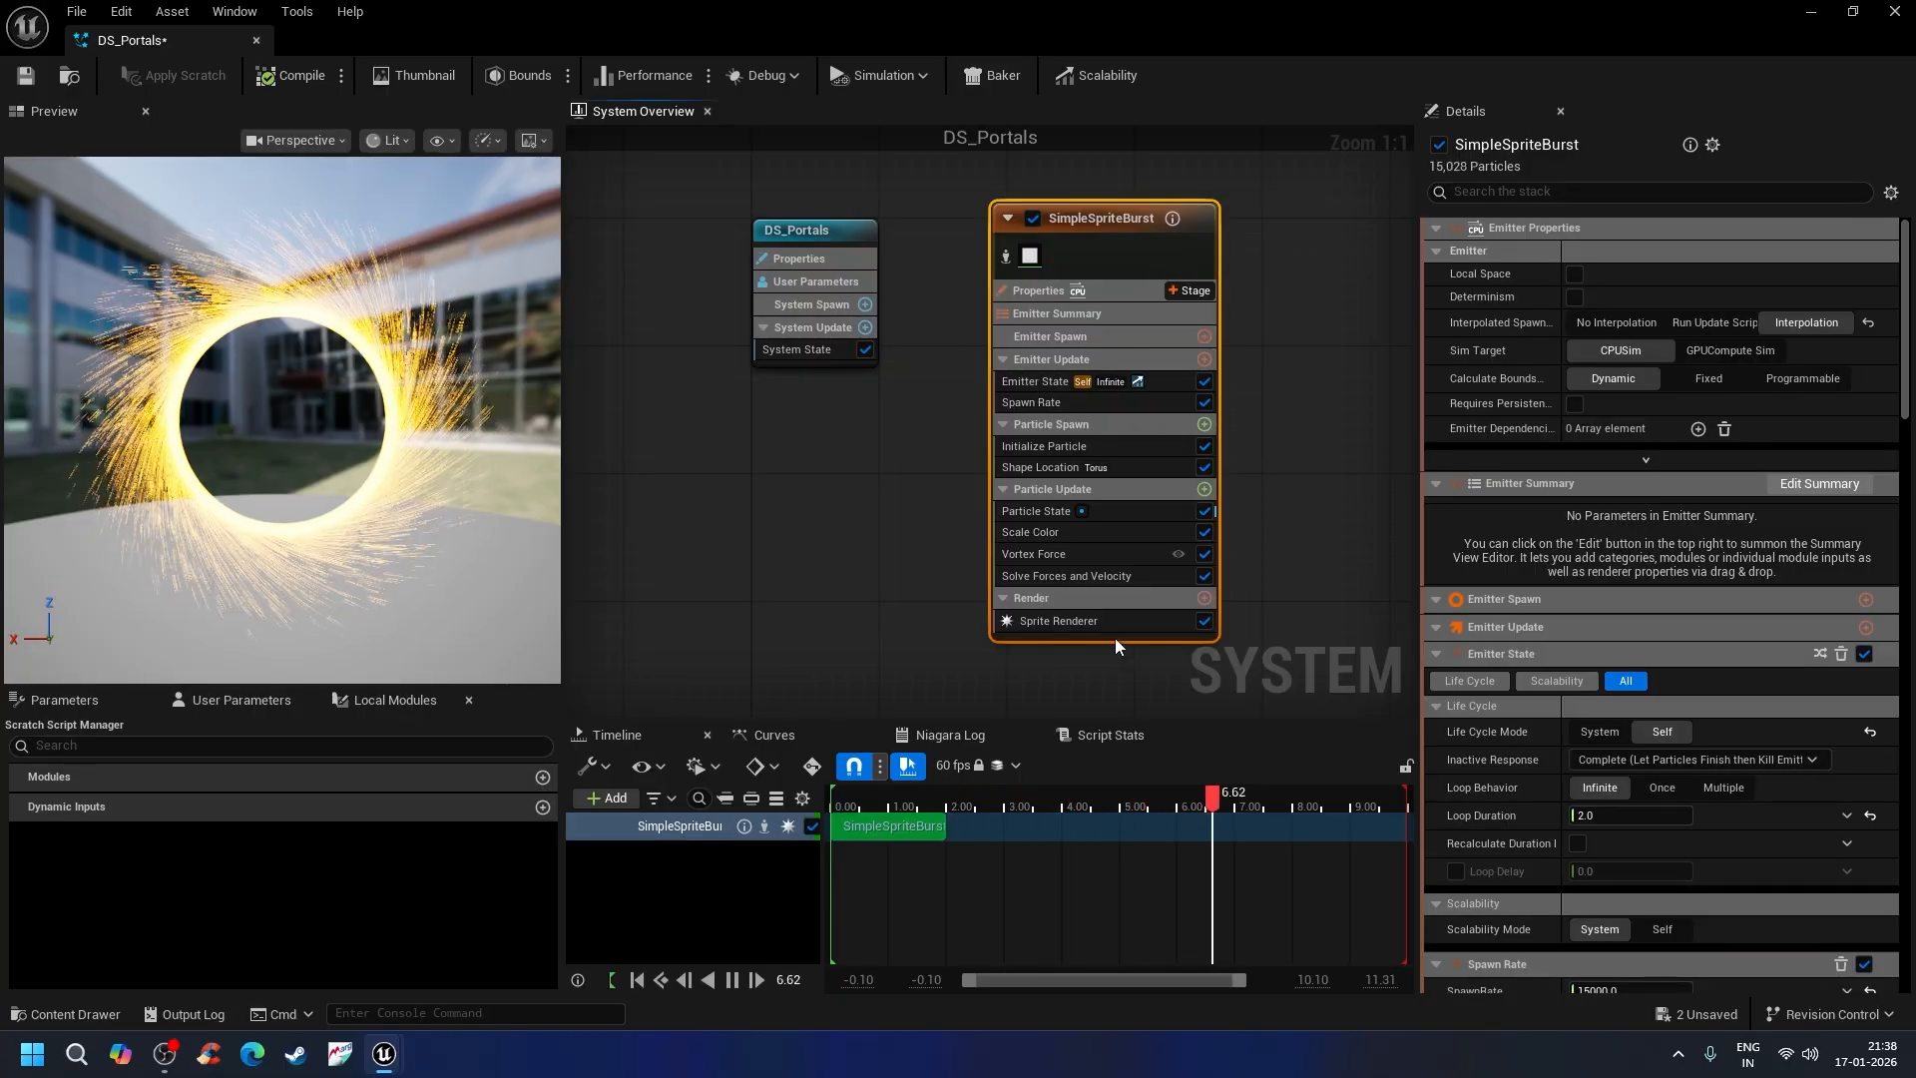
{"action": "left_click", "coordinate": [1204, 598]}
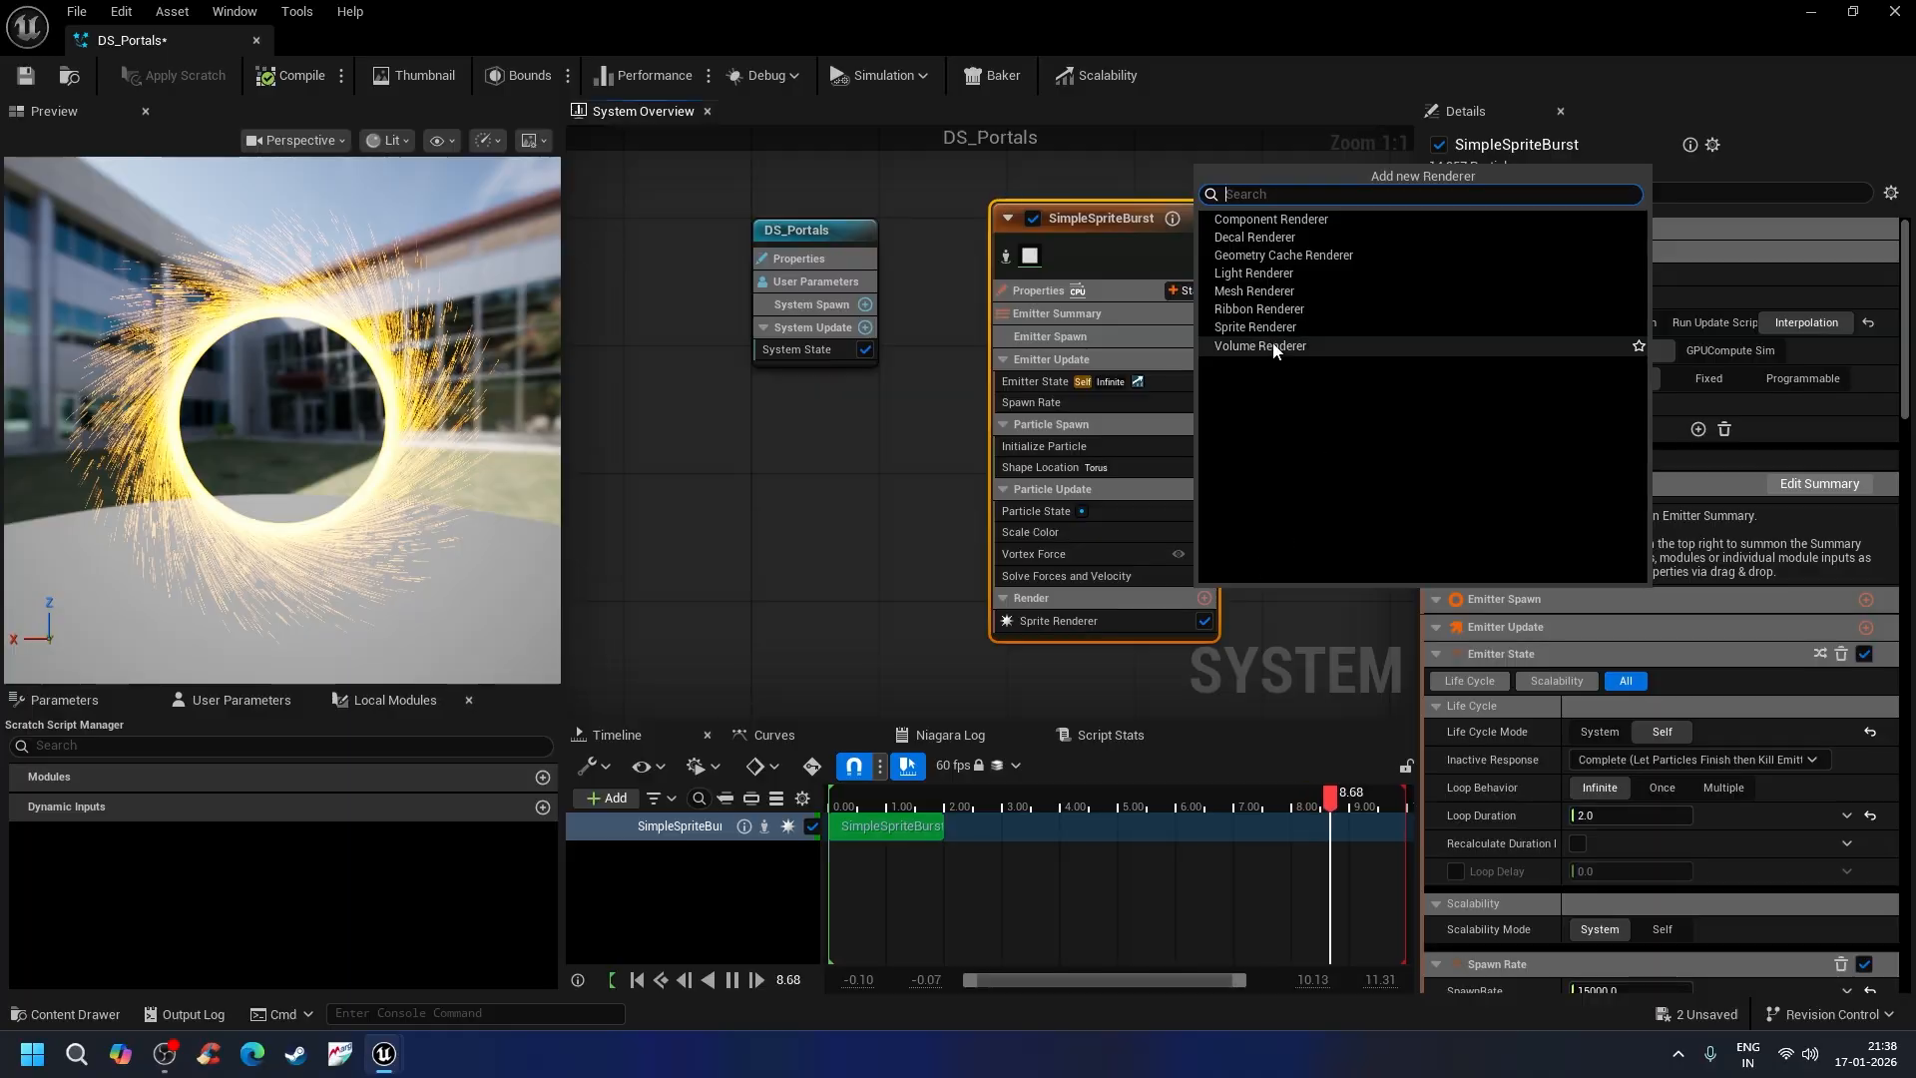
{"action": "left_click", "coordinate": [1254, 274]}
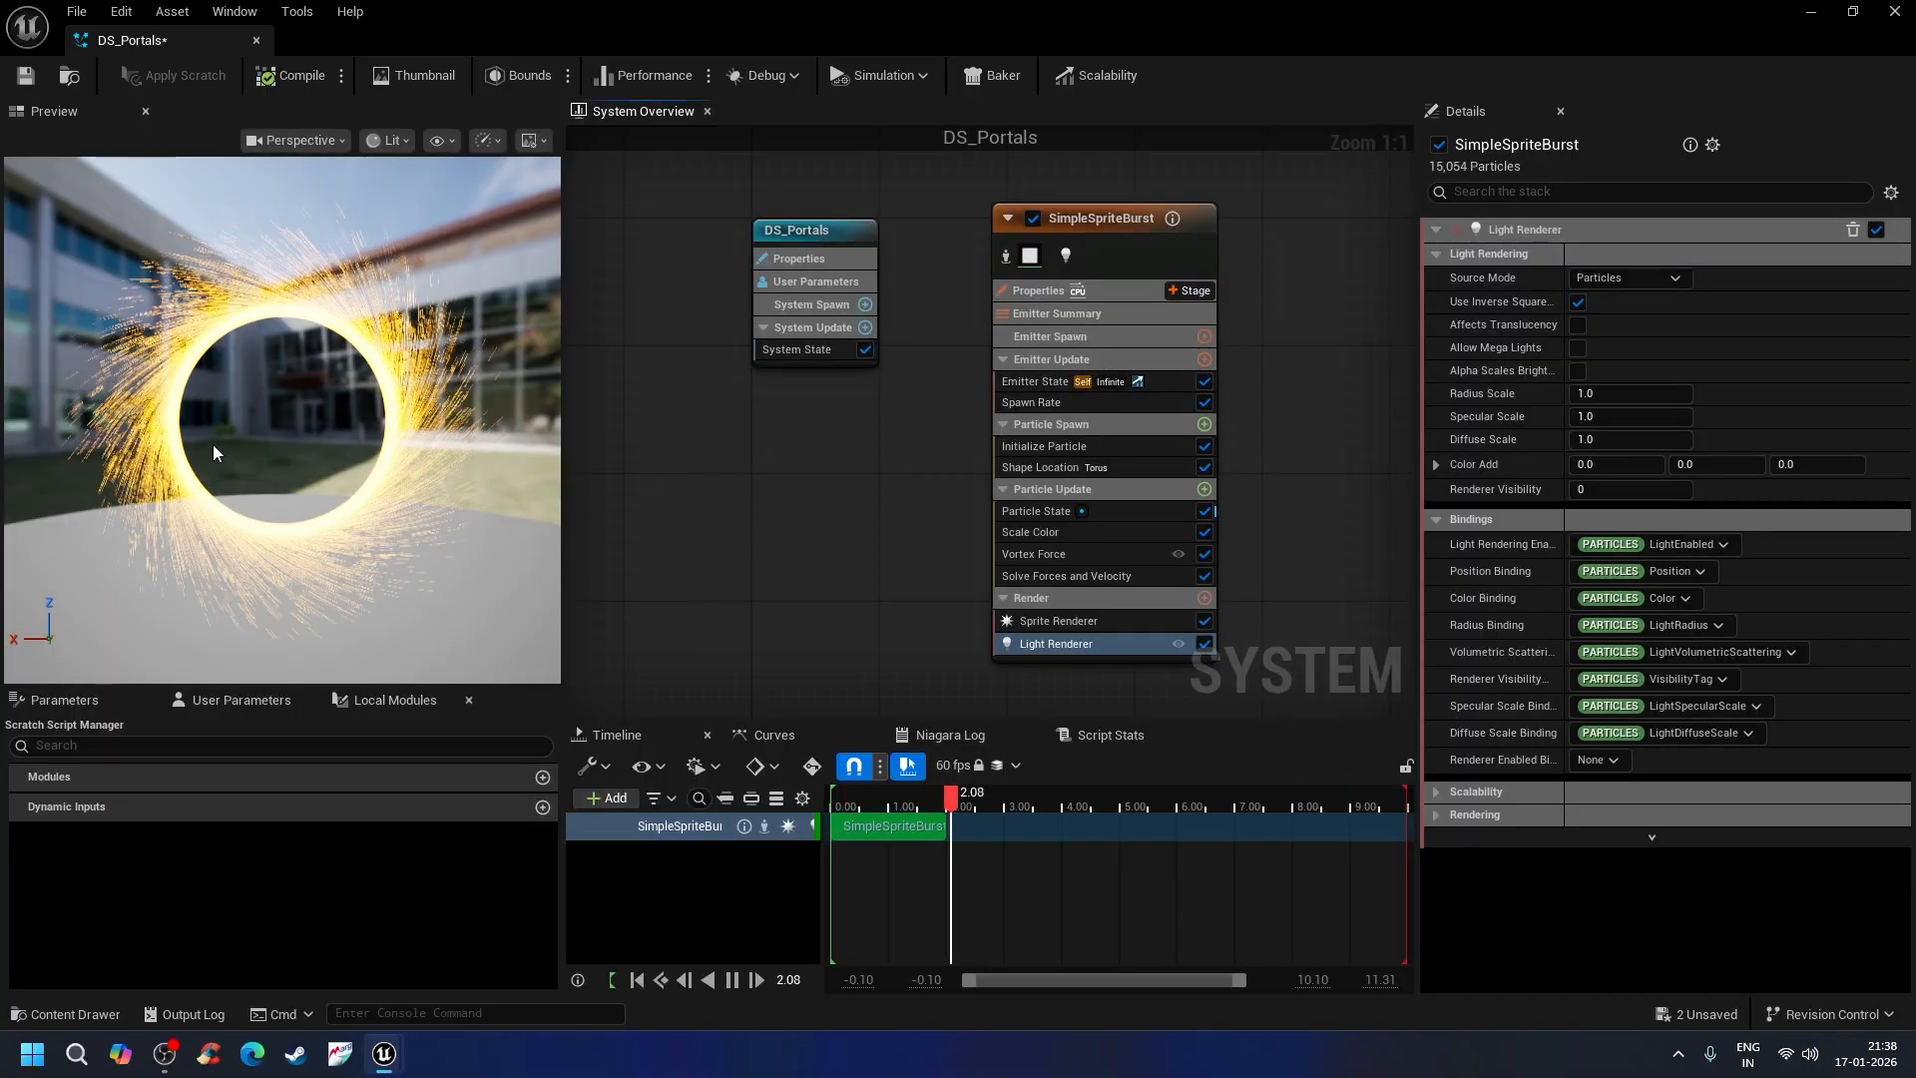
{"action": "left_click", "coordinate": [25, 76]}
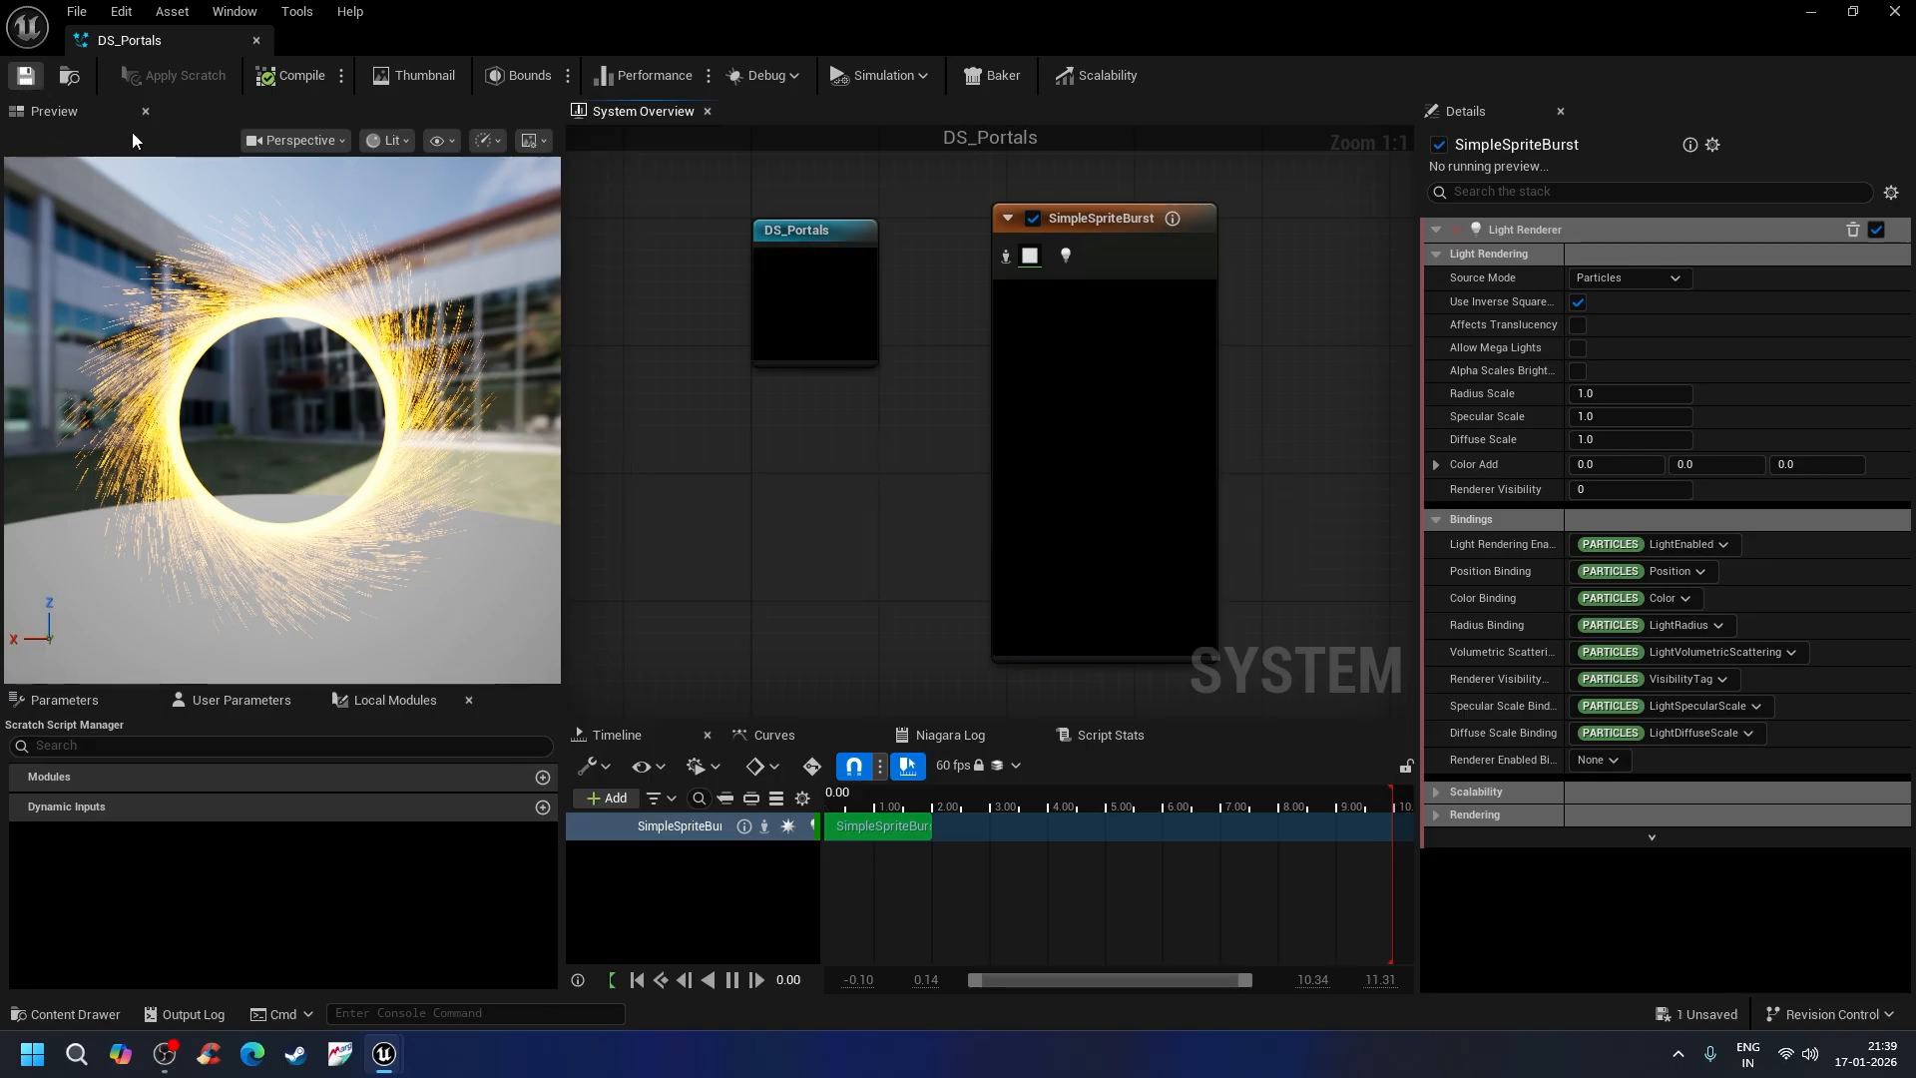
Step: Place the DS_Portals Niagara system in the Main level at about X -460, Y 70, Z 370 and view the ring face-on
{"action": "left_click", "coordinate": [1811, 13]}
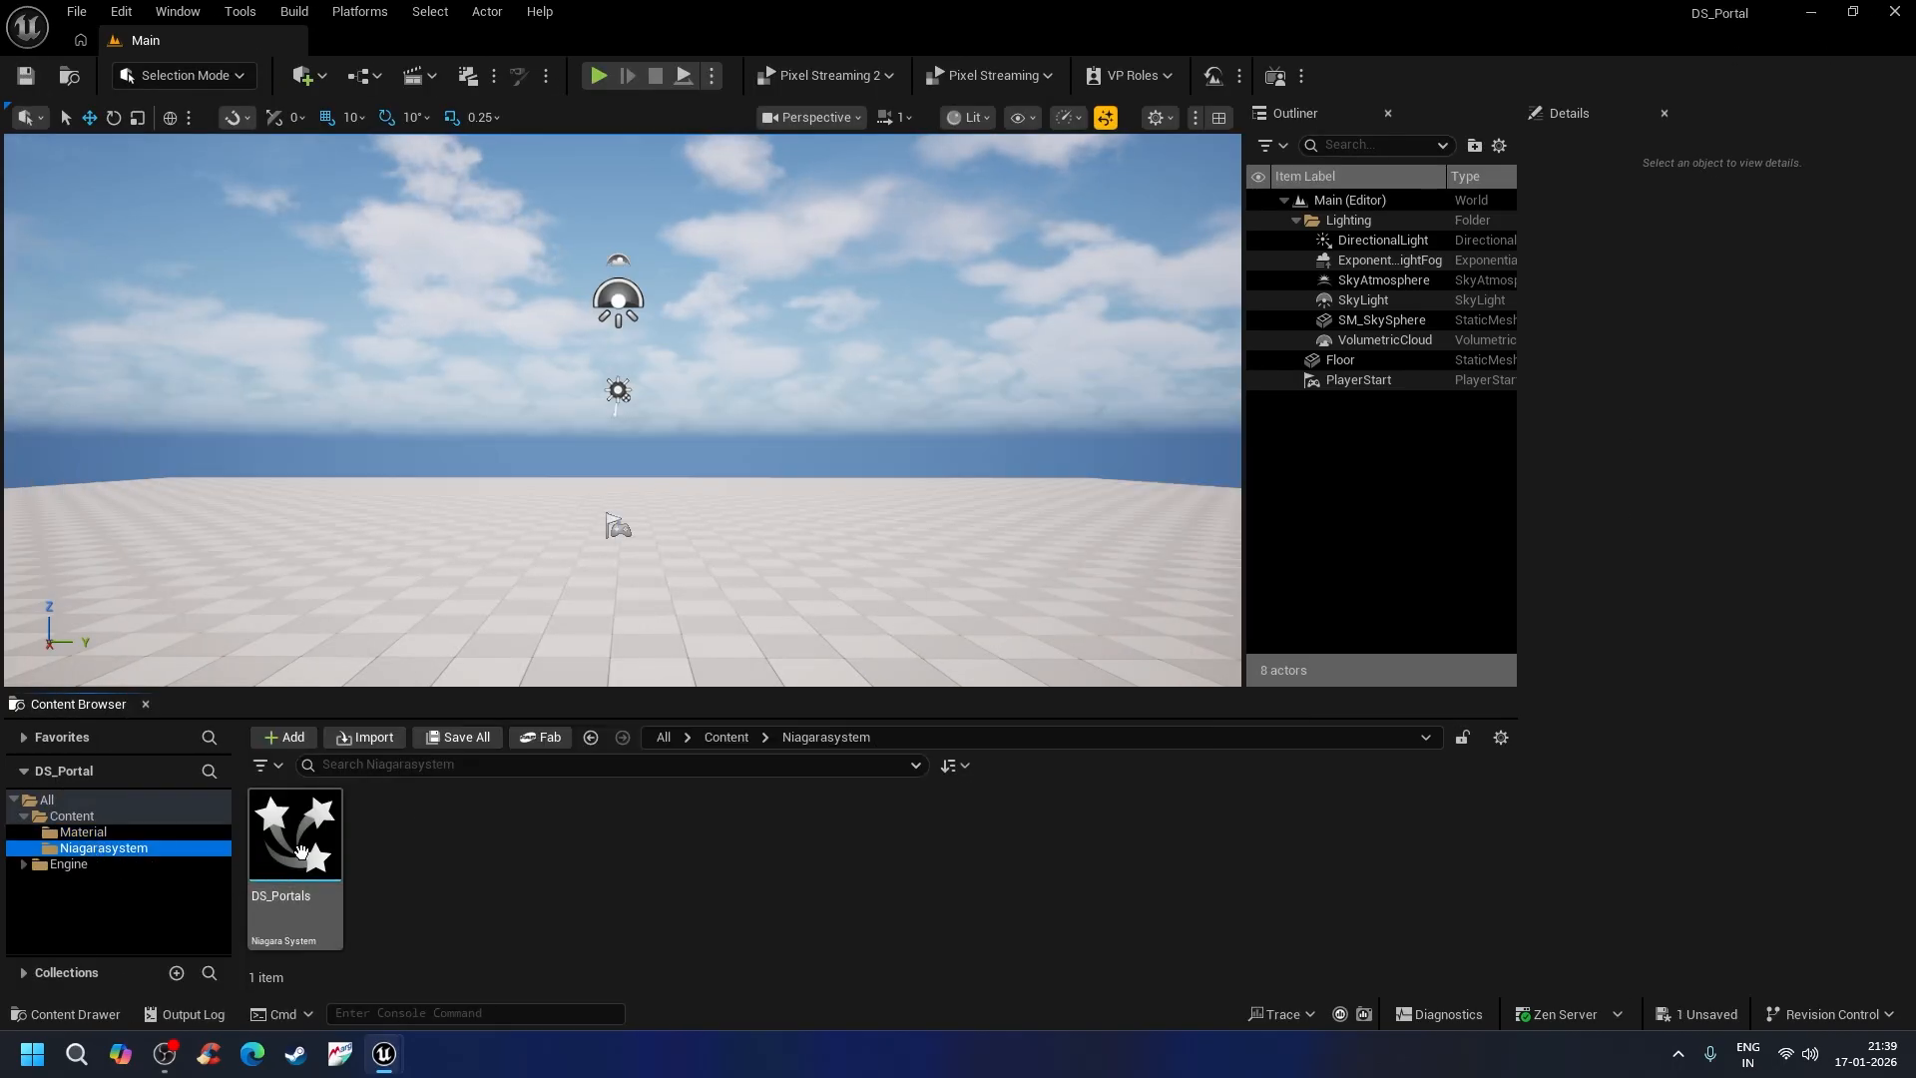
{"action": "left_click", "coordinate": [300, 850]}
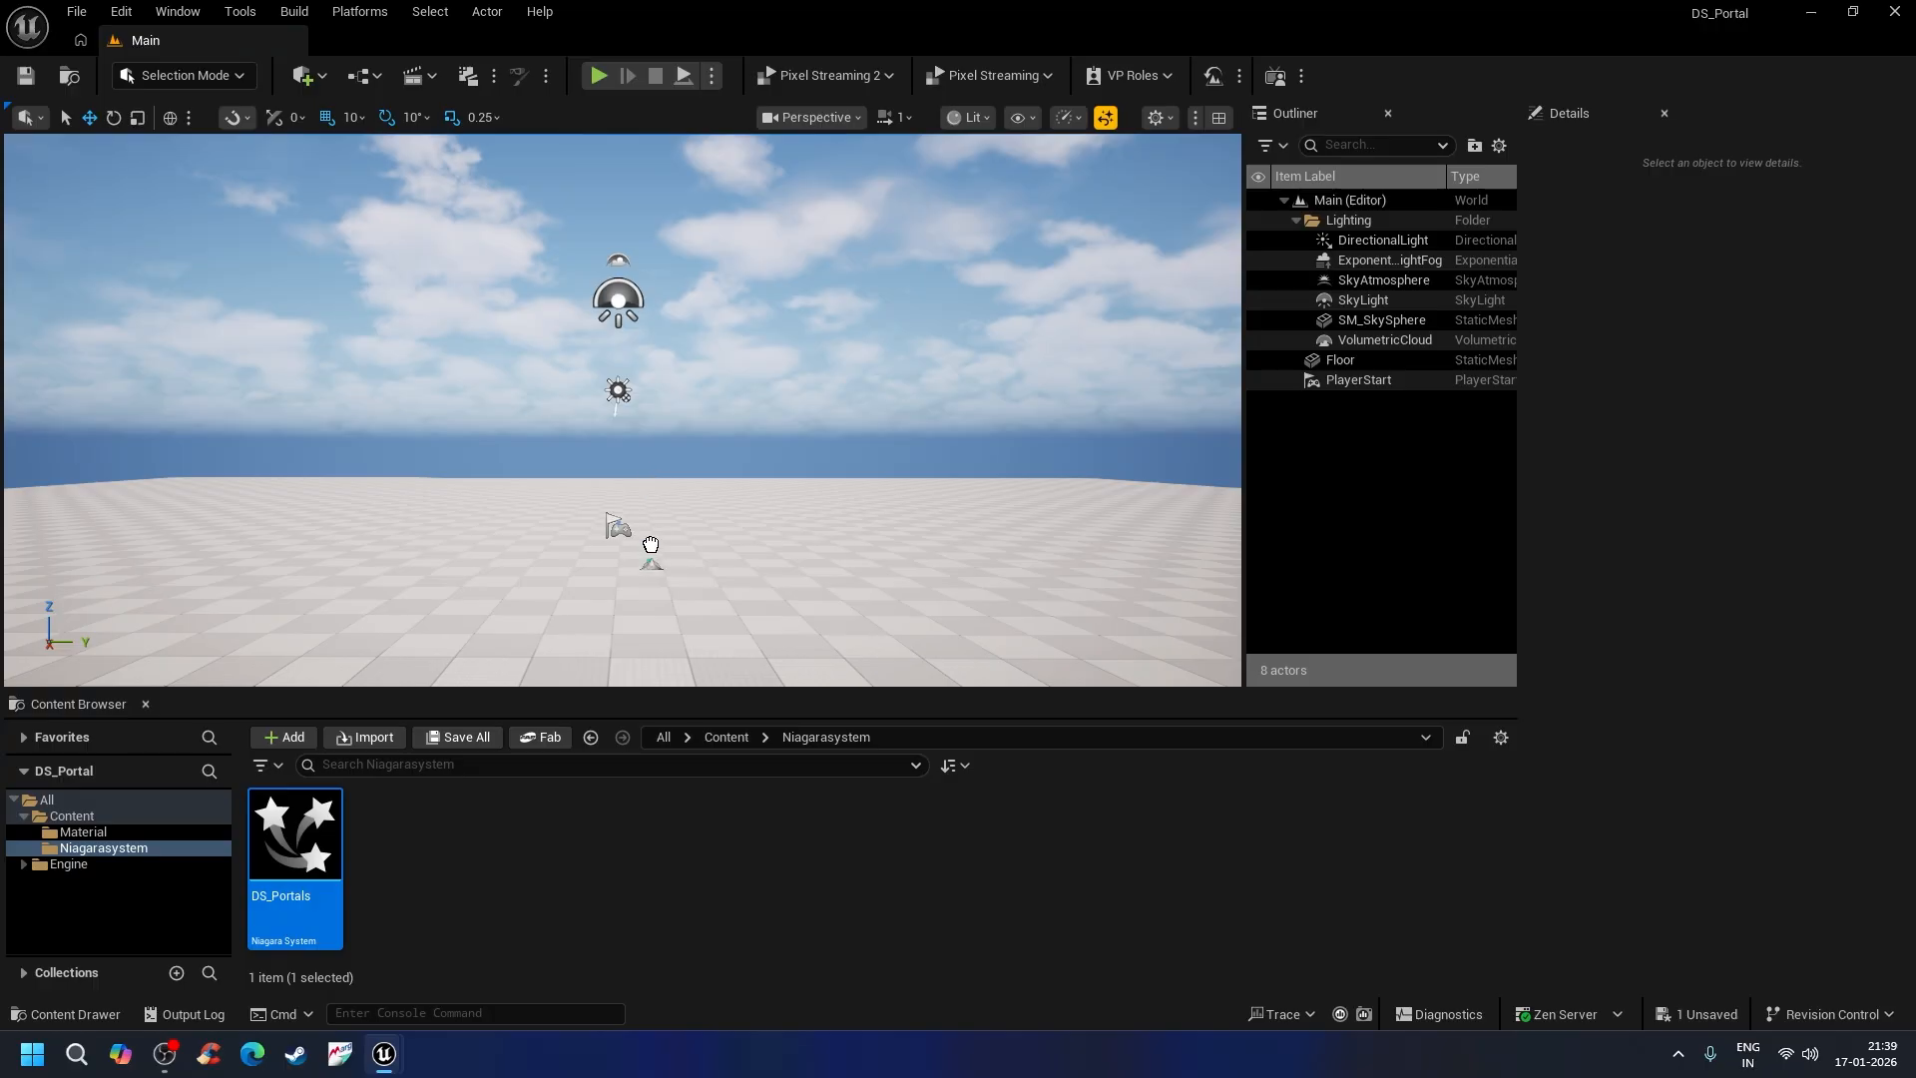
{"action": "left_click_drag", "start_coordinate": [650, 545], "coordinate": [651, 547]}
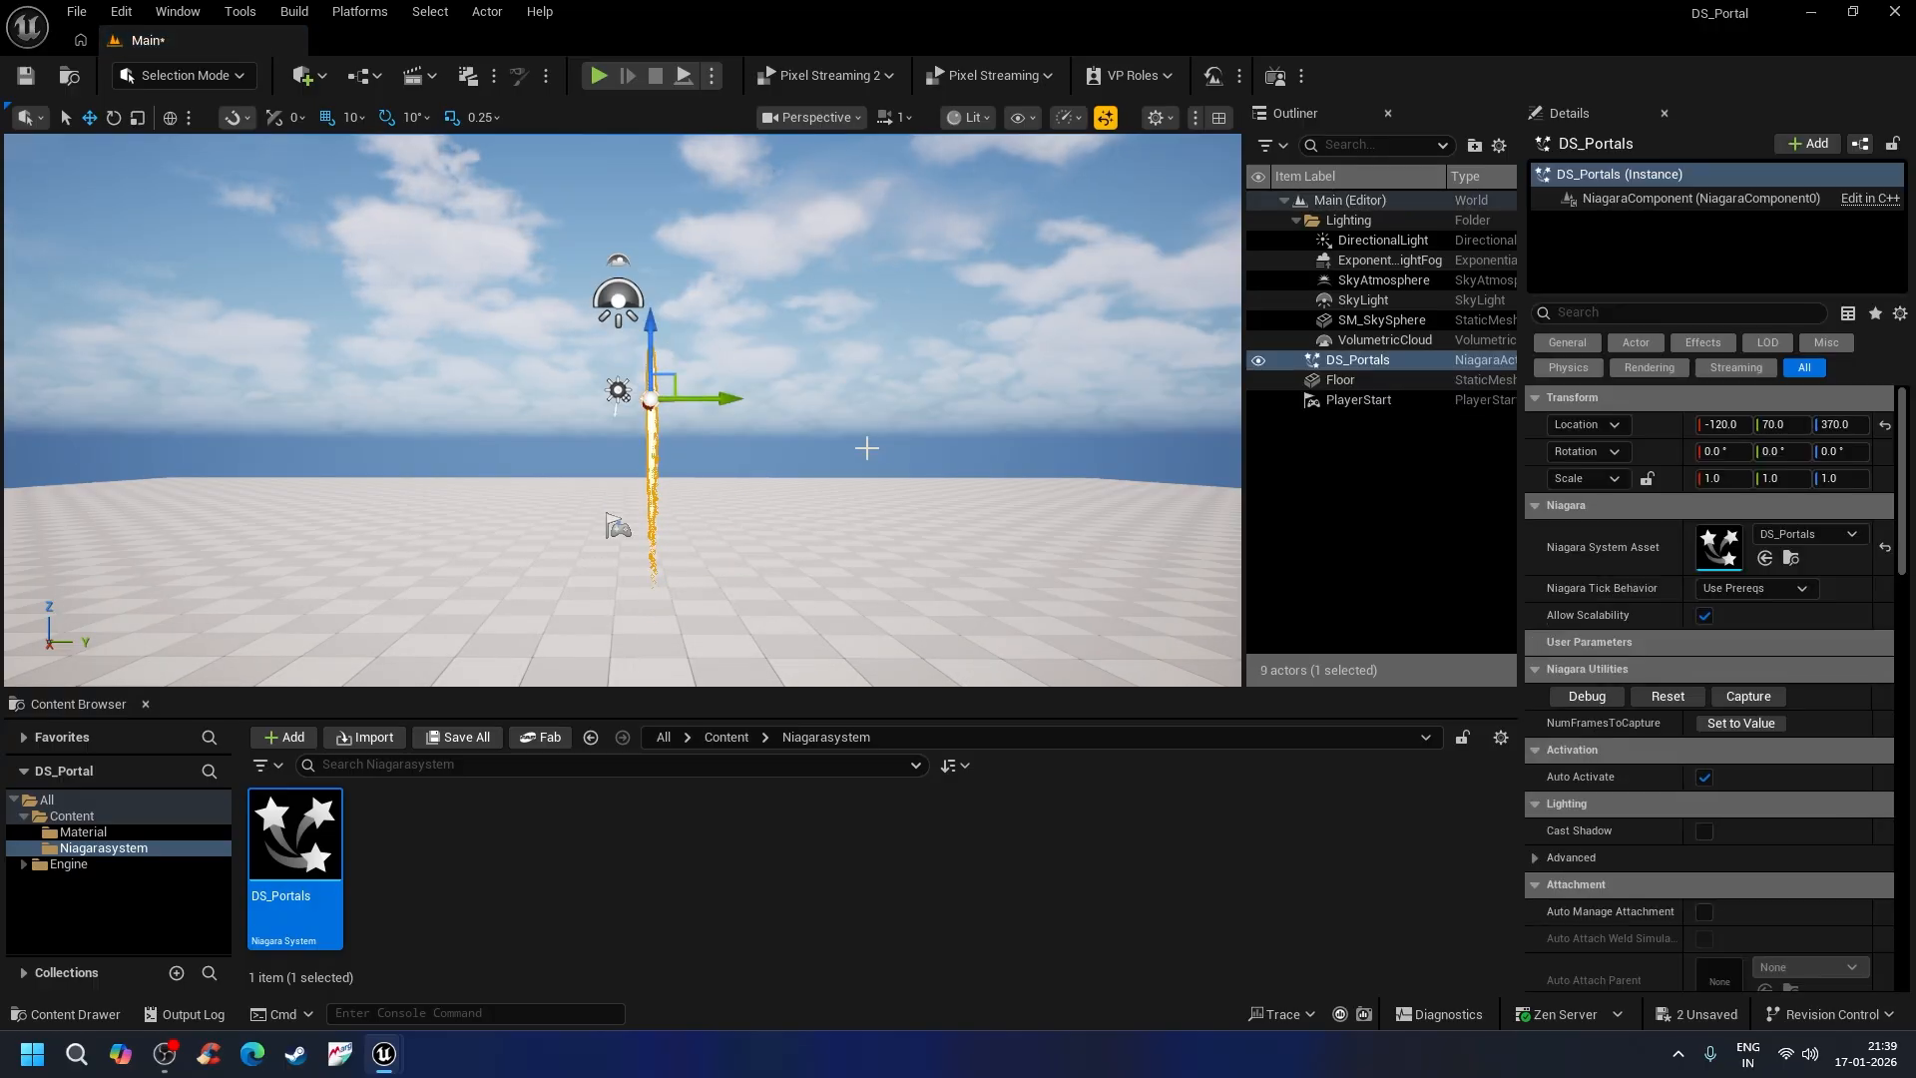
{"action": "key", "text": "d"}
{"action": "right_click_drag", "start_coordinate": [867, 448], "coordinate": [829, 436]}
{"action": "key", "text": "a"}
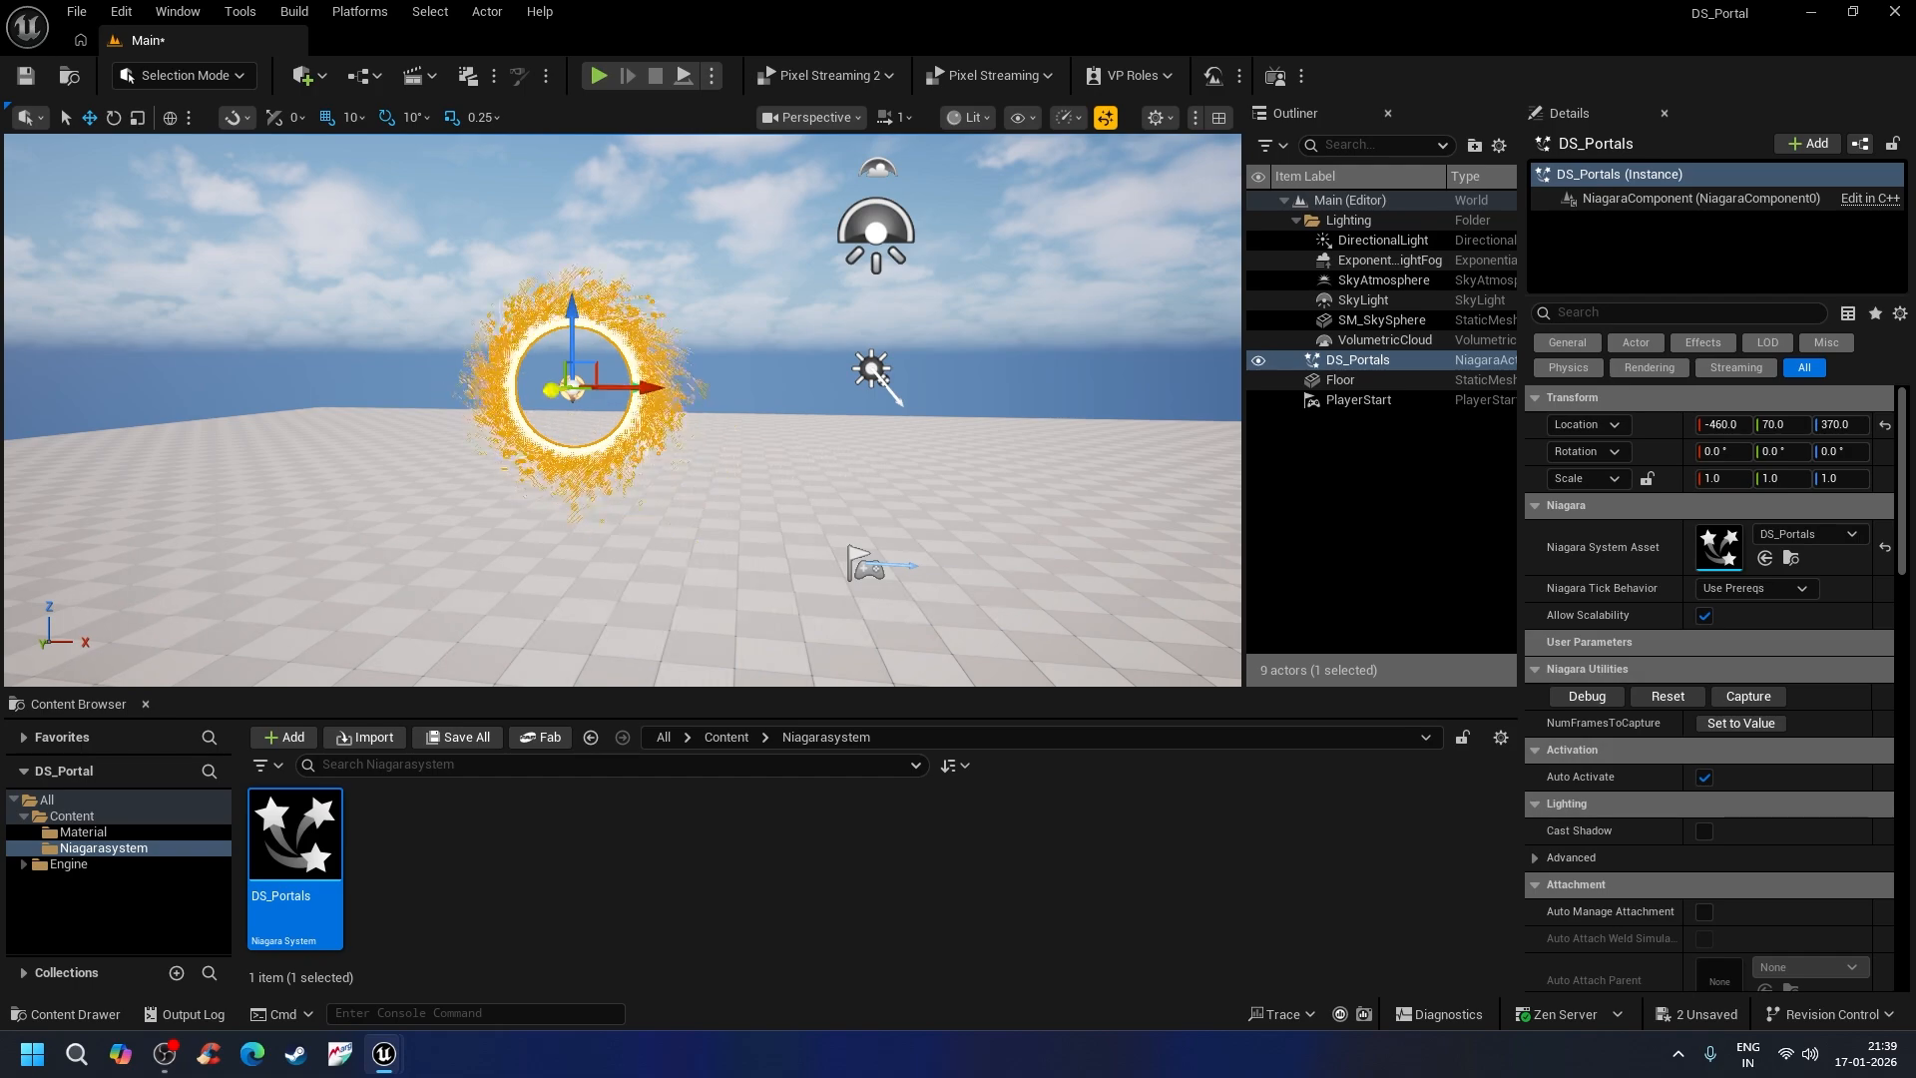
{"action": "right_click_drag", "start_coordinate": [828, 436], "coordinate": [839, 435]}
{"action": "scroll", "coordinate": [504, 417], "scroll_direction": "up", "scroll_amount": 2}
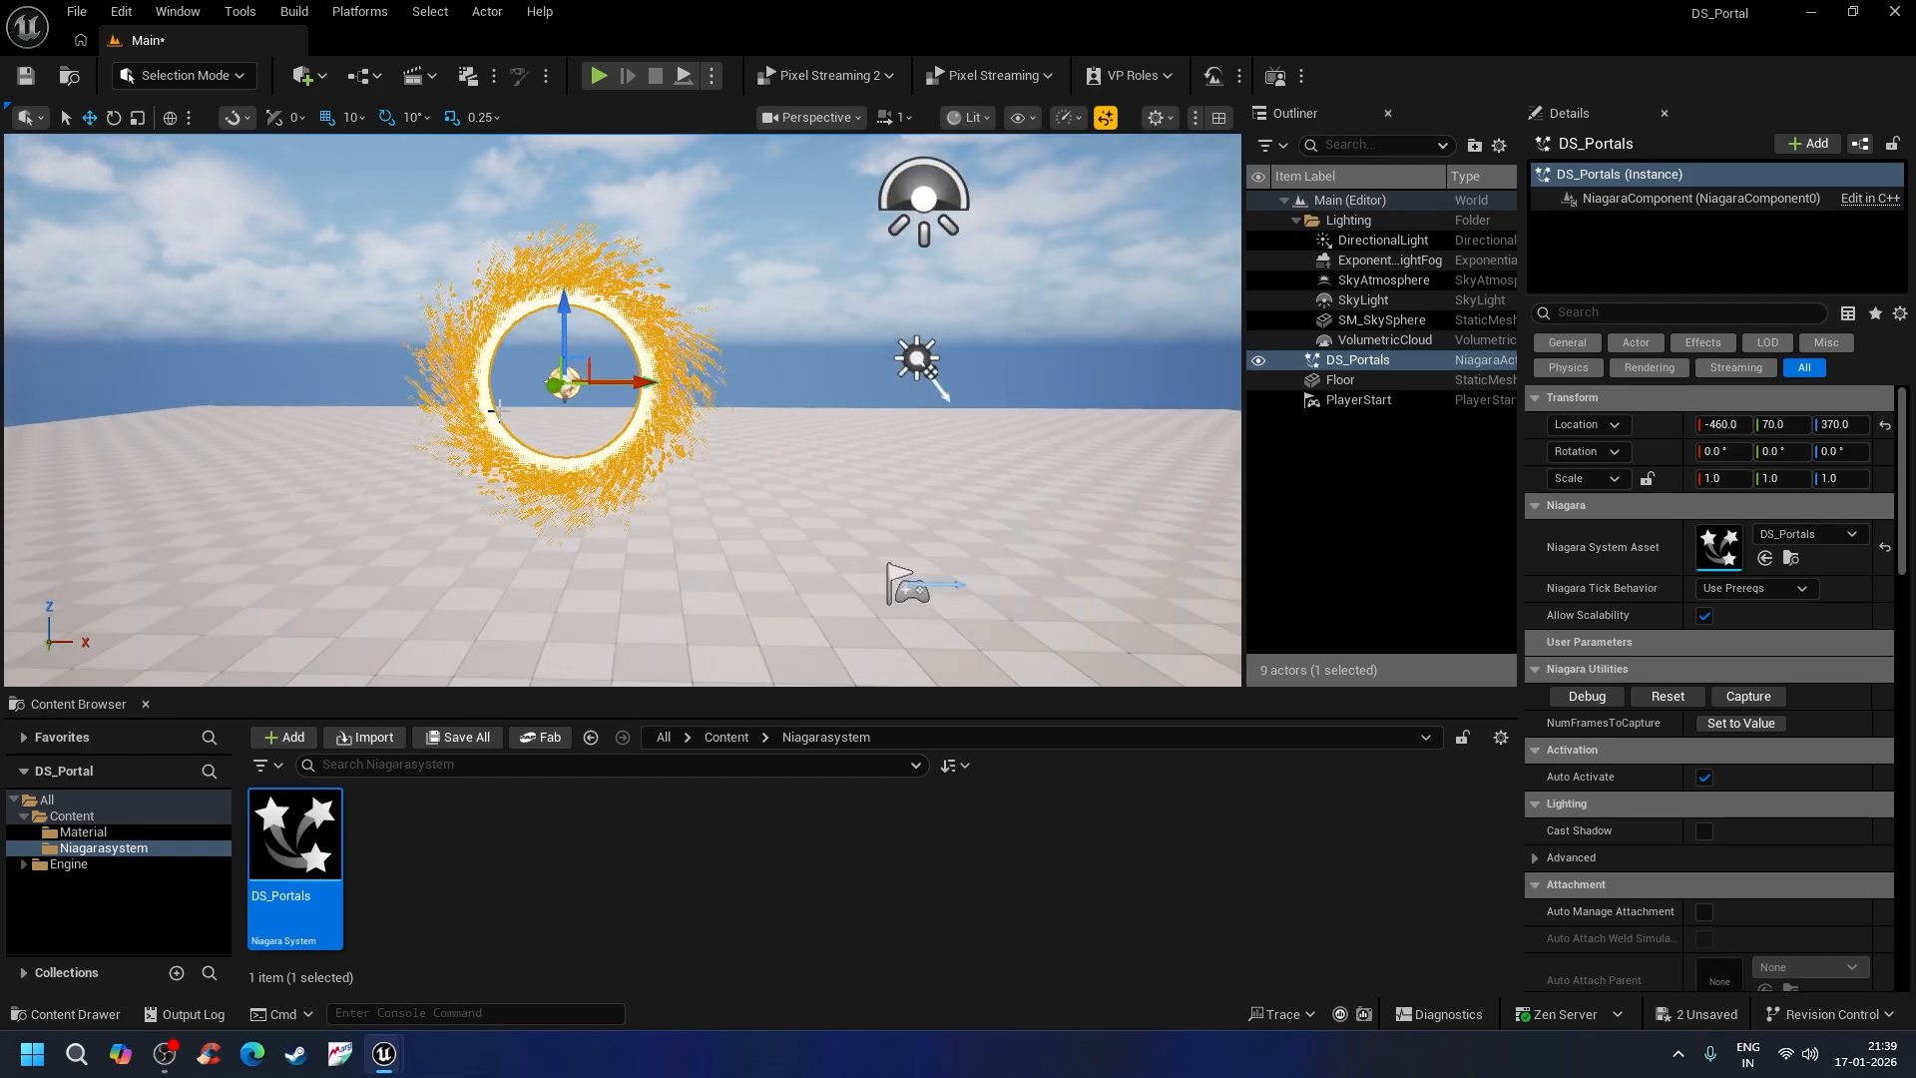
Step: Darken the scene by setting the DirectionalLight's intensity to 0.5 lux
{"action": "left_click", "coordinate": [1410, 248]}
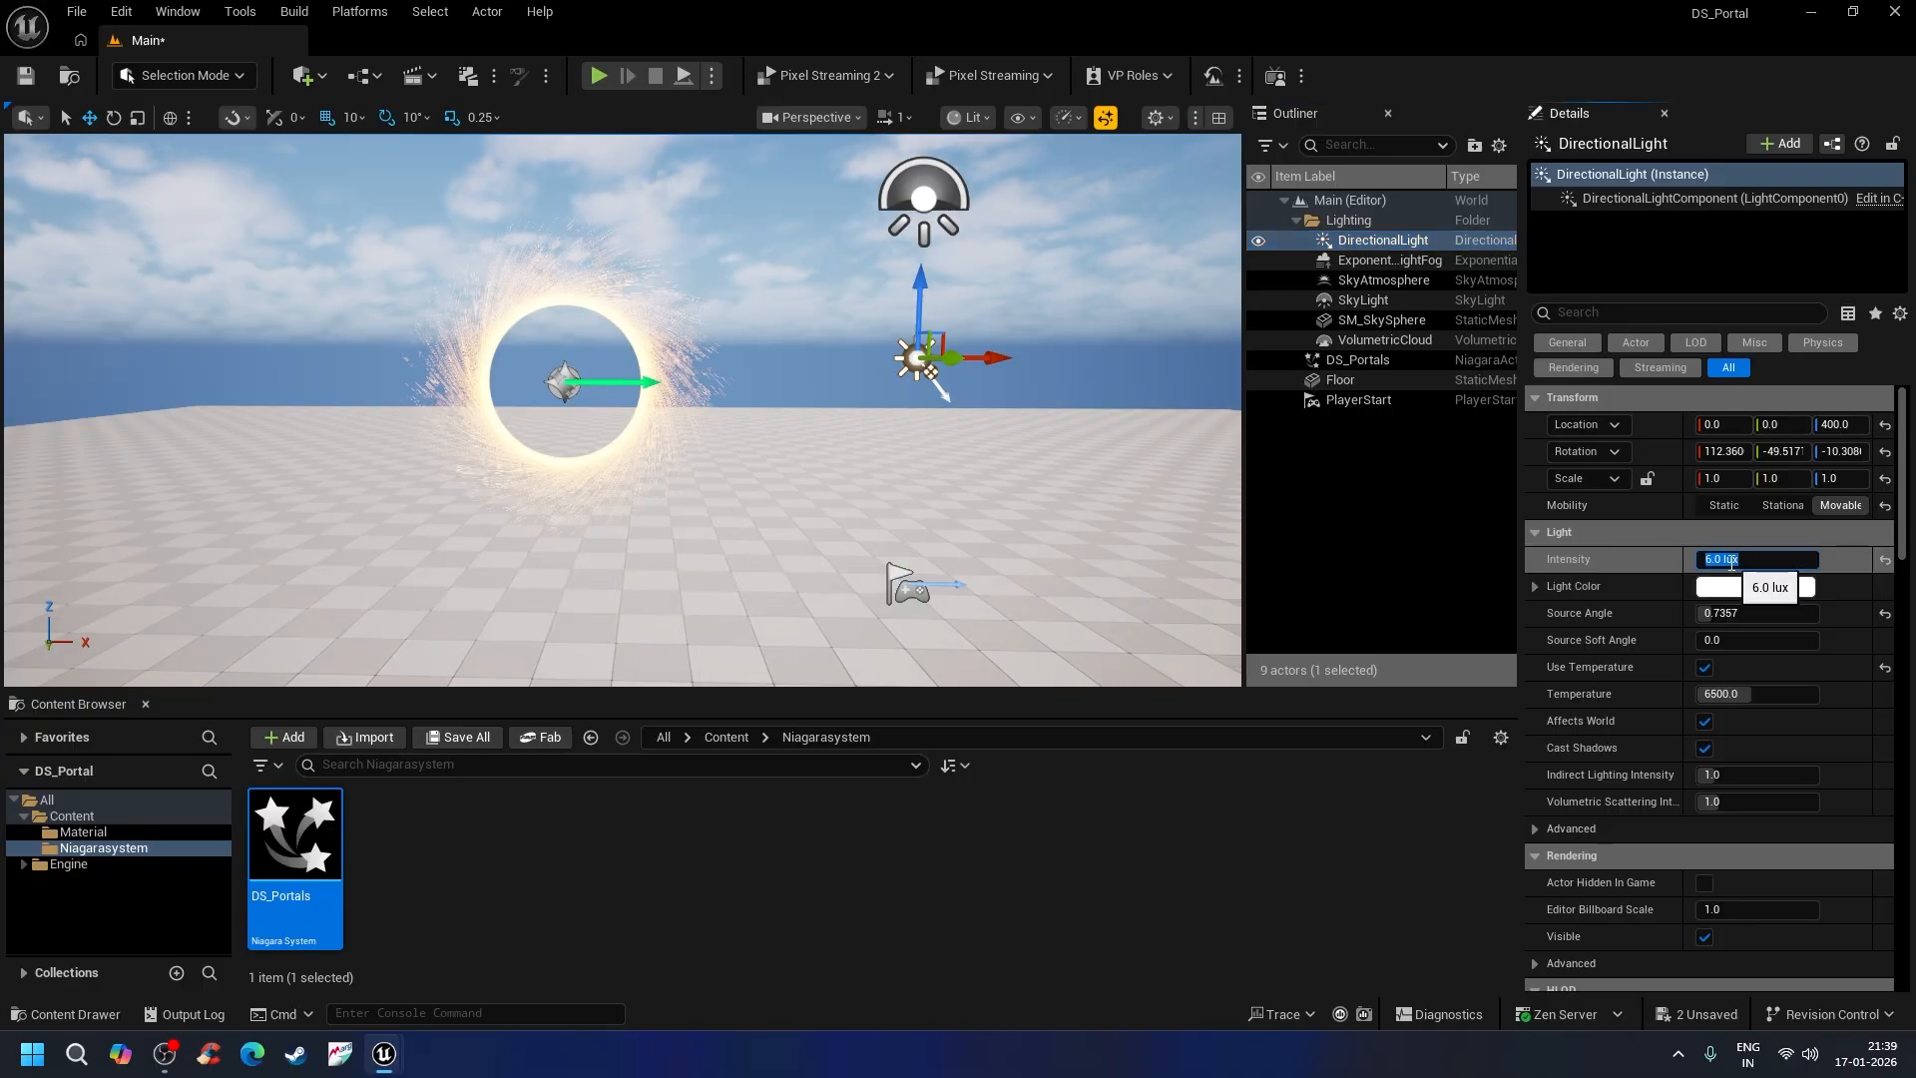
{"action": "left_click", "coordinate": [1195, 836]}
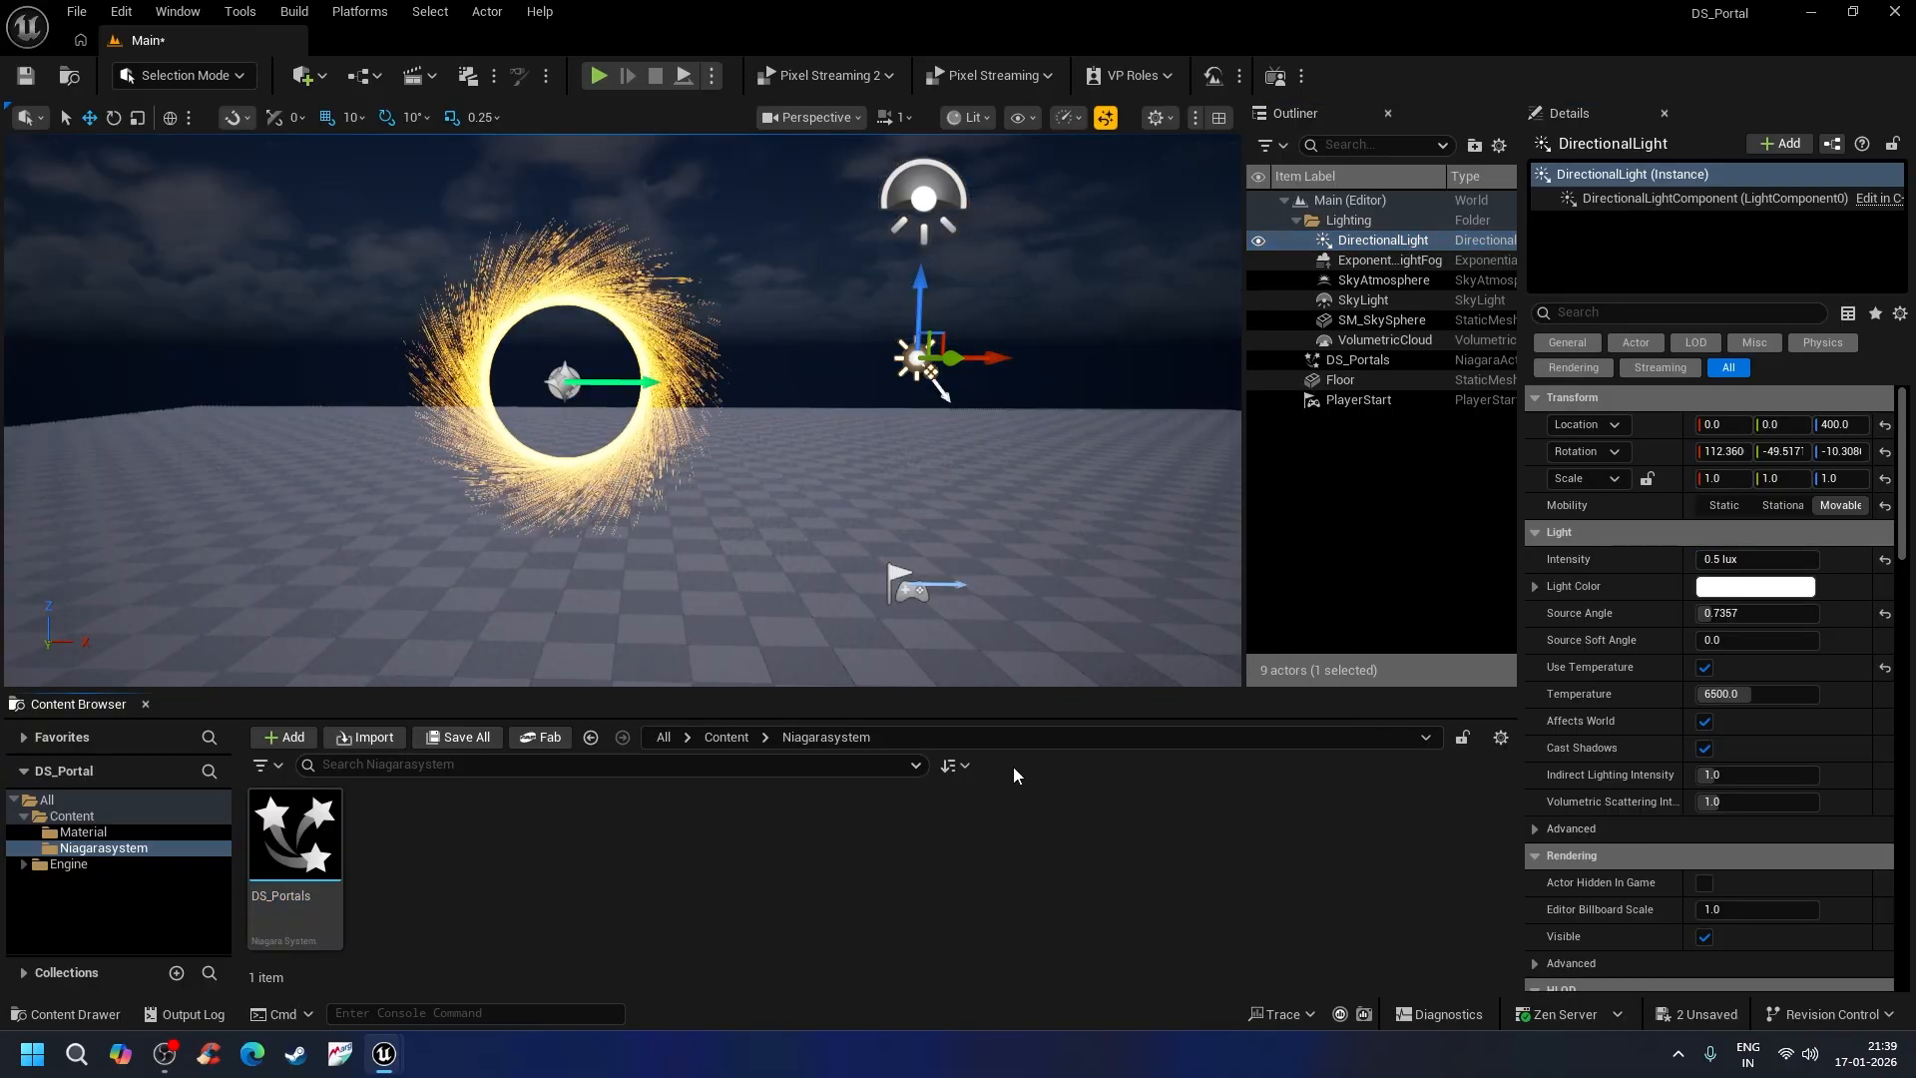
{"action": "left_click_drag", "start_coordinate": [623, 409], "coordinate": [621, 359], "text": "alt"}
{"action": "left_click_drag", "start_coordinate": [493, 348], "coordinate": [527, 391], "text": "alt"}
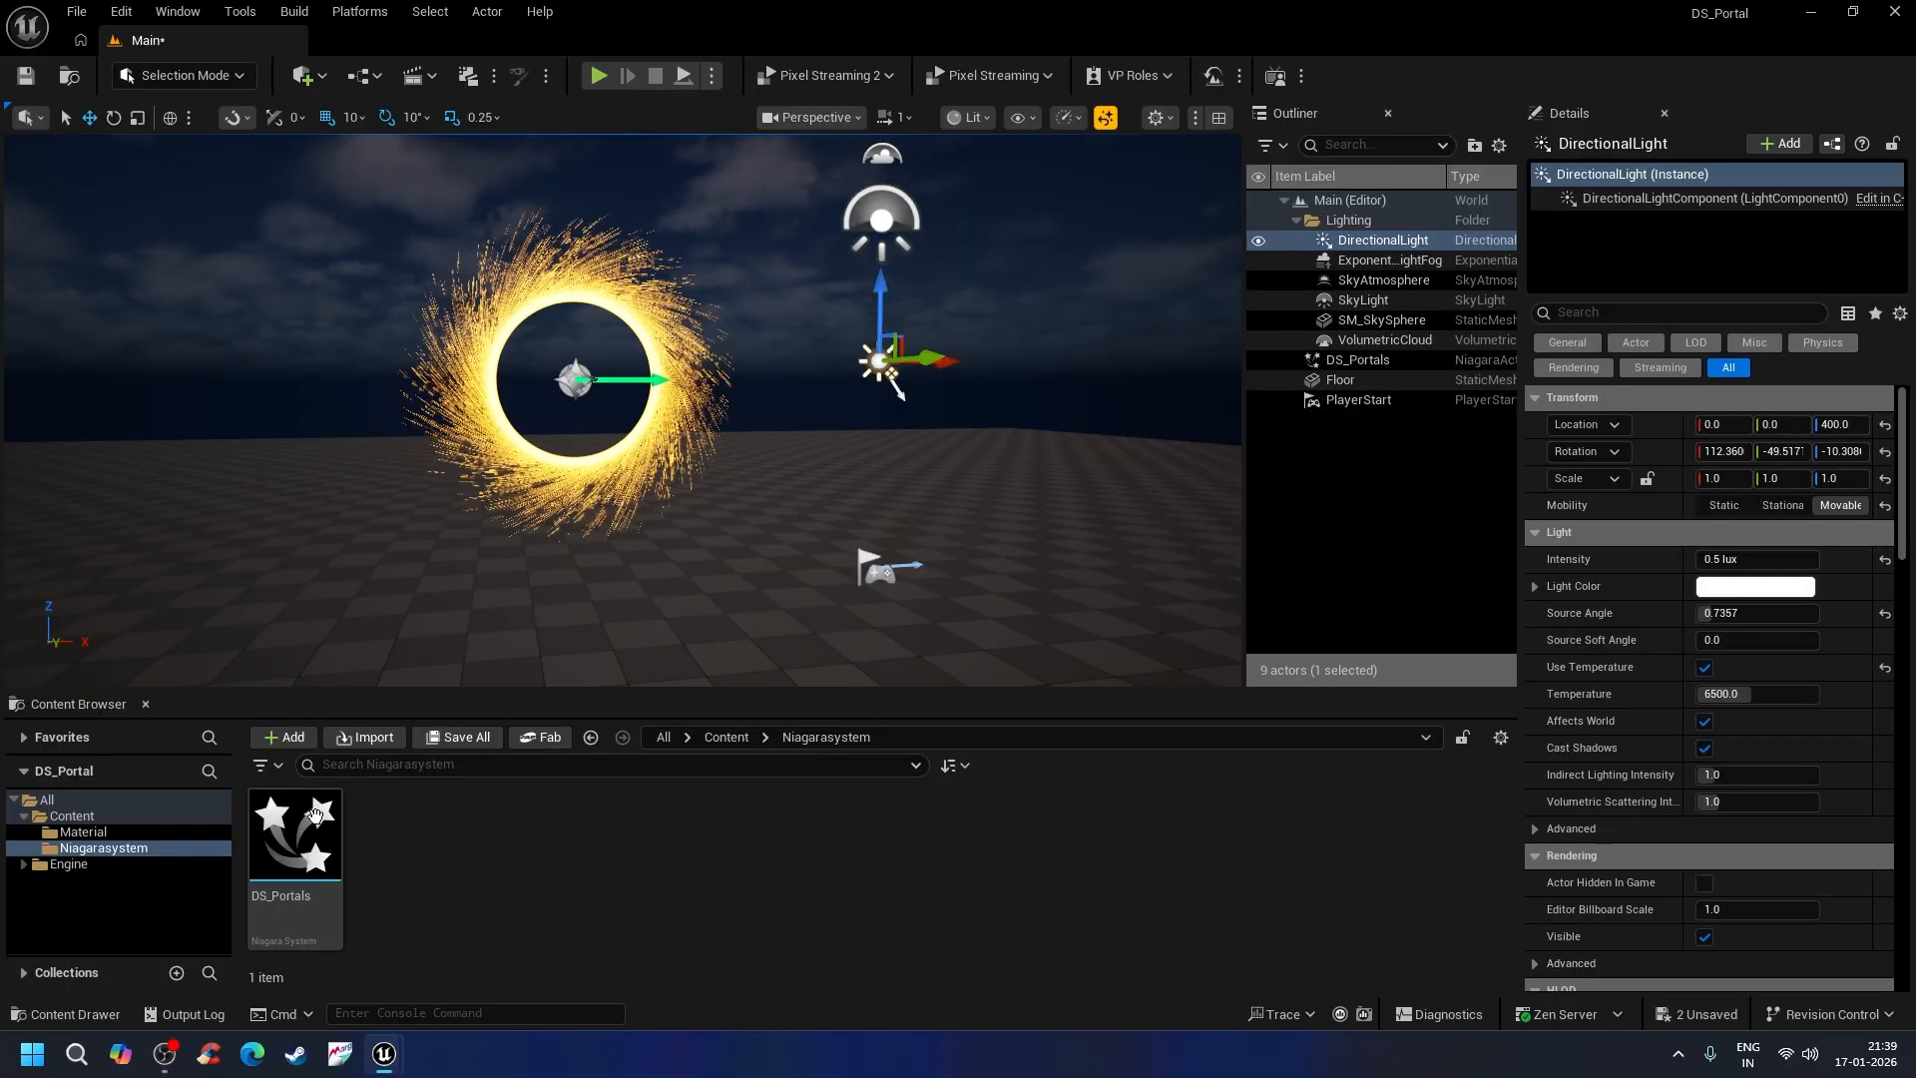
Step: Set the maximum particle lifetime in the DS_Portals emitter's Initialize Particle module to 1.25, save the system and return to the level
{"action": "double_click", "coordinate": [315, 814]}
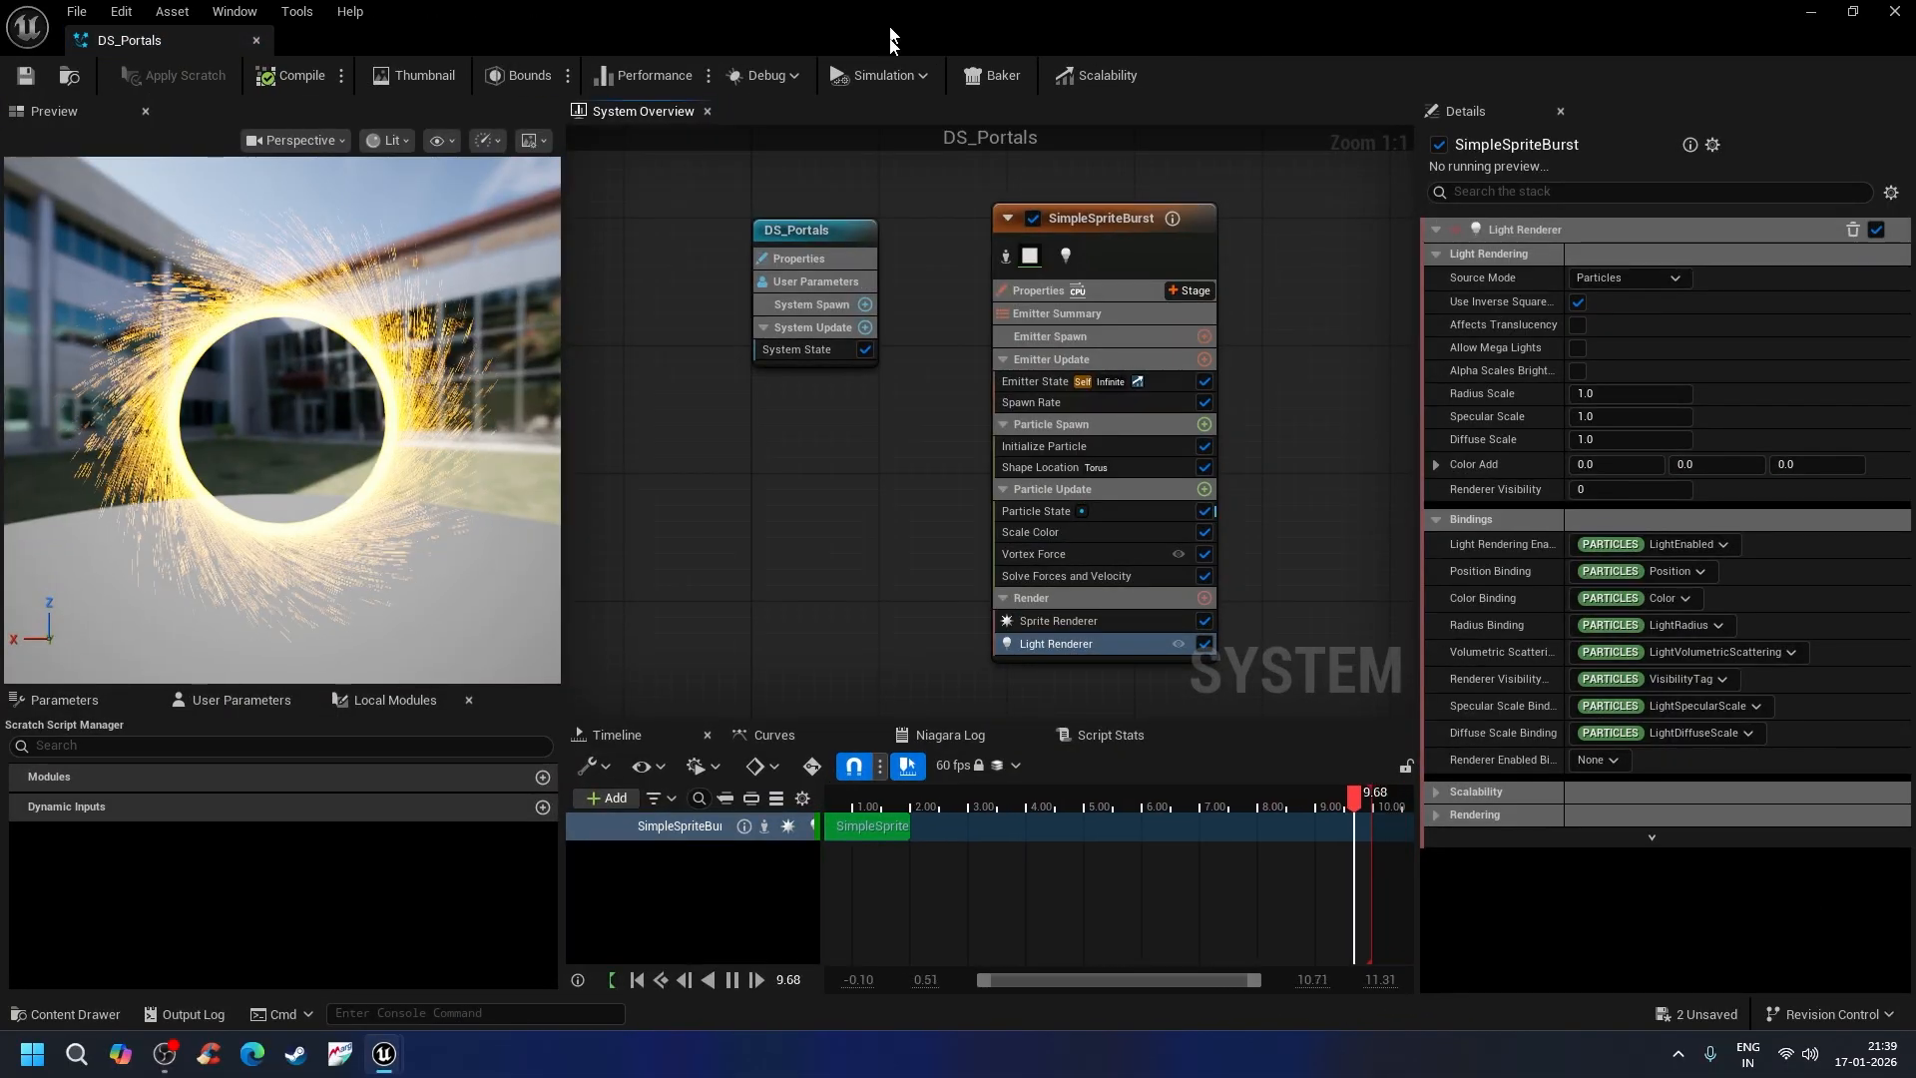
{"action": "left_click_drag", "start_coordinate": [893, 30], "coordinate": [1241, 134]}
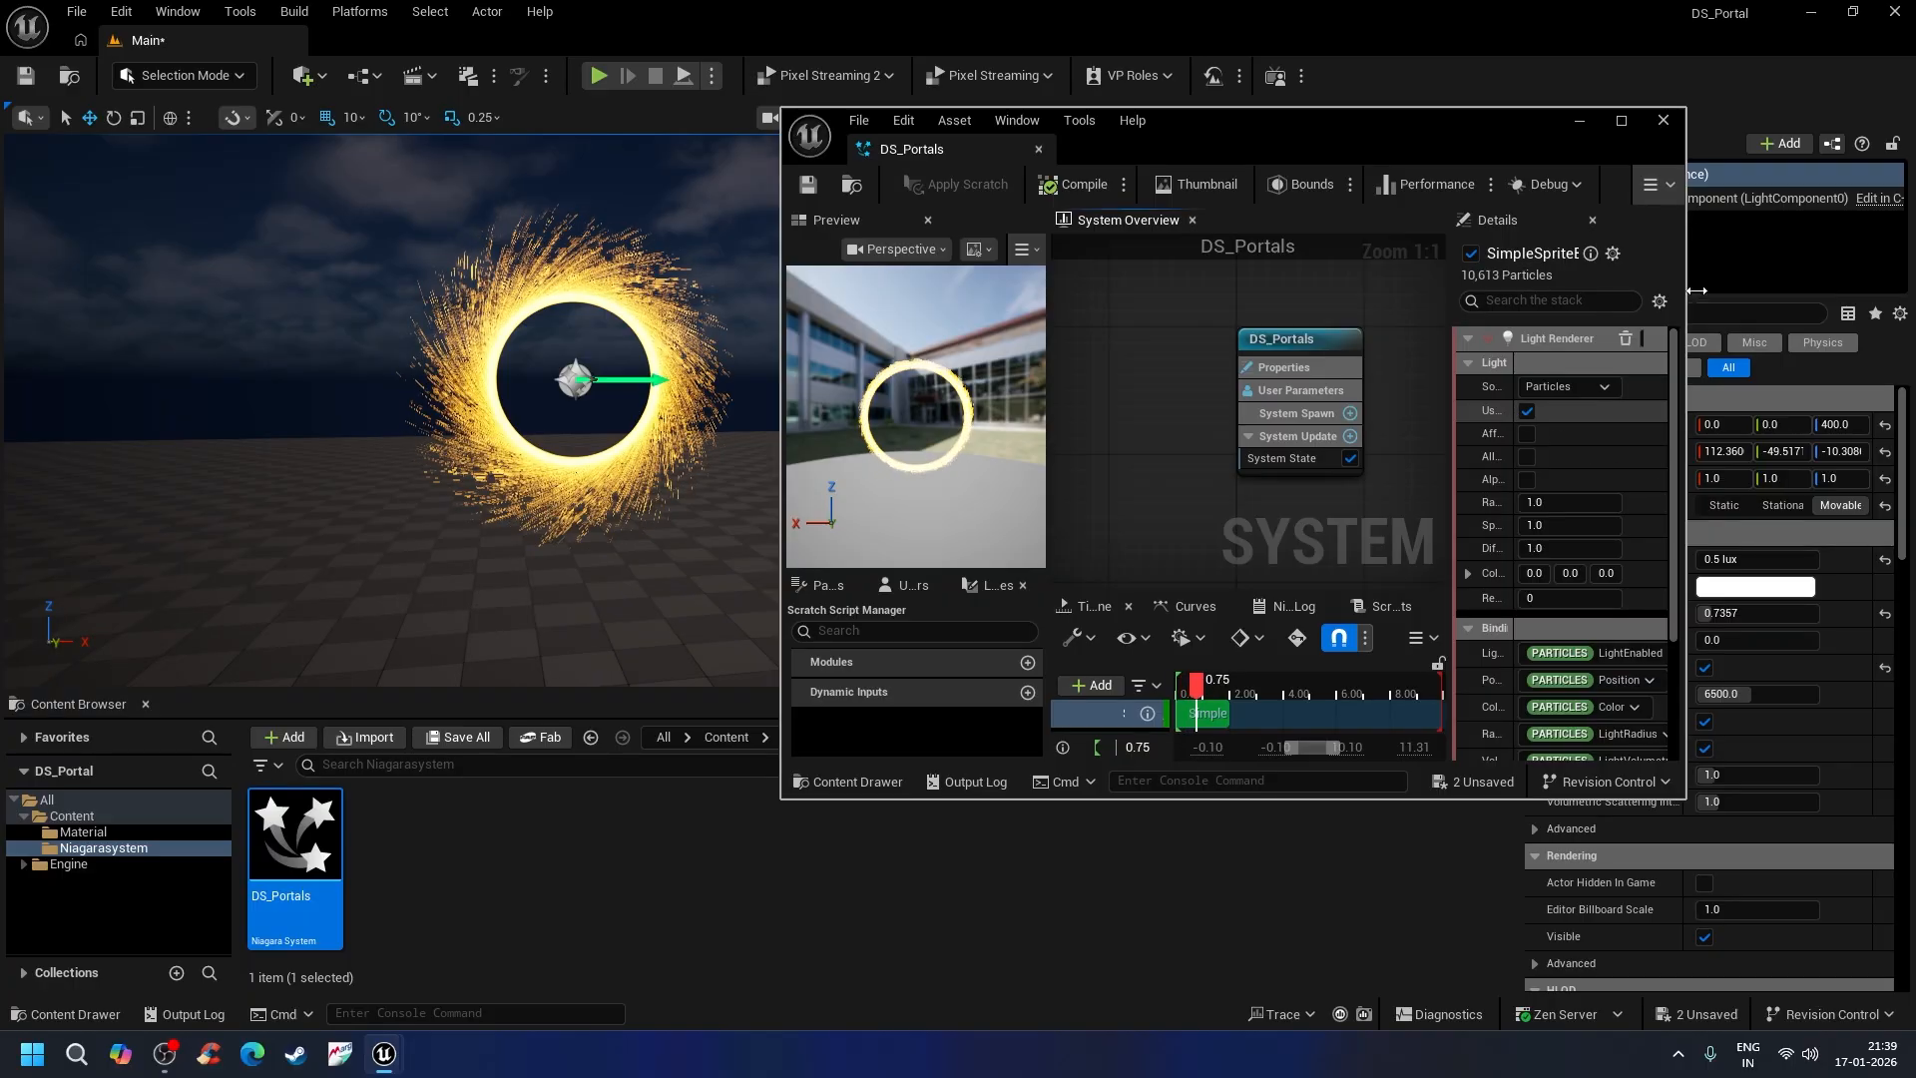
{"action": "left_click", "coordinate": [1627, 121]}
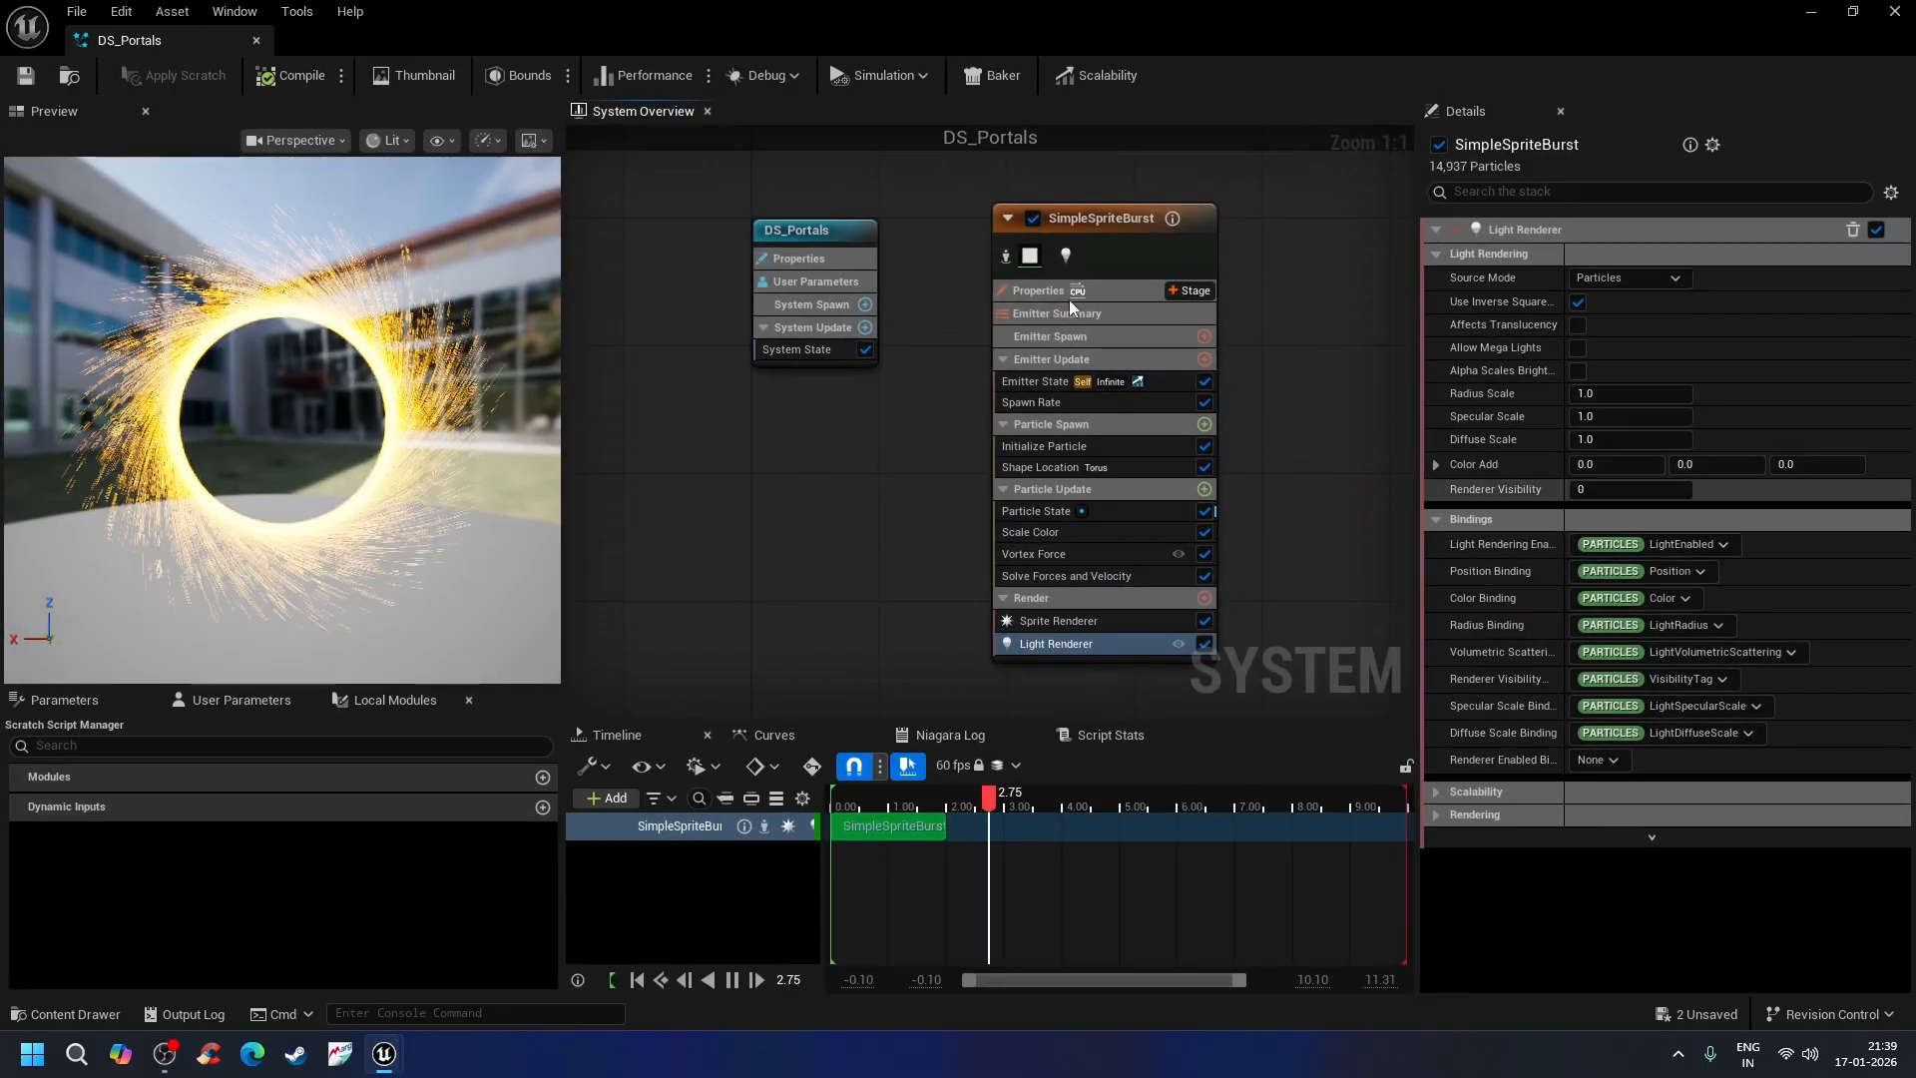
{"action": "left_click", "coordinate": [1070, 446]}
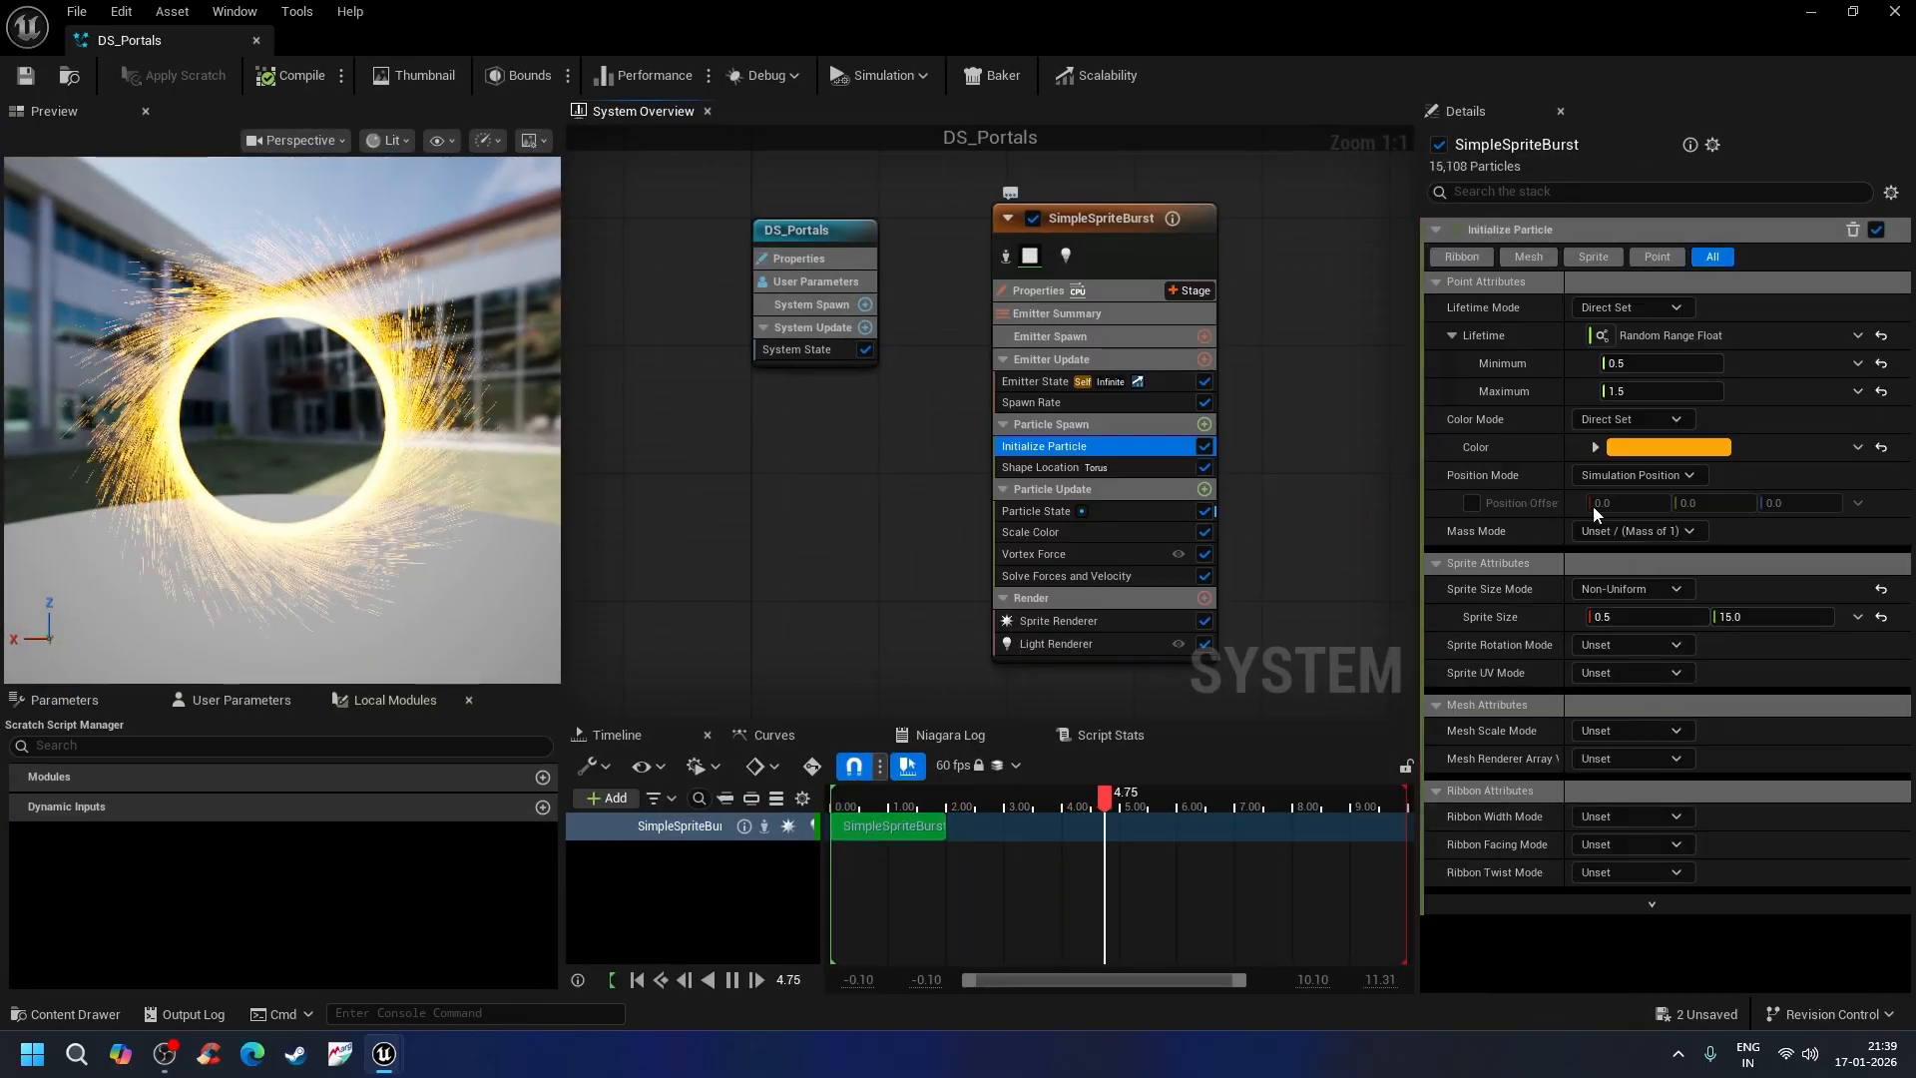
{"action": "left_click", "coordinate": [1636, 391]}
{"action": "type", "text": "1.25"}
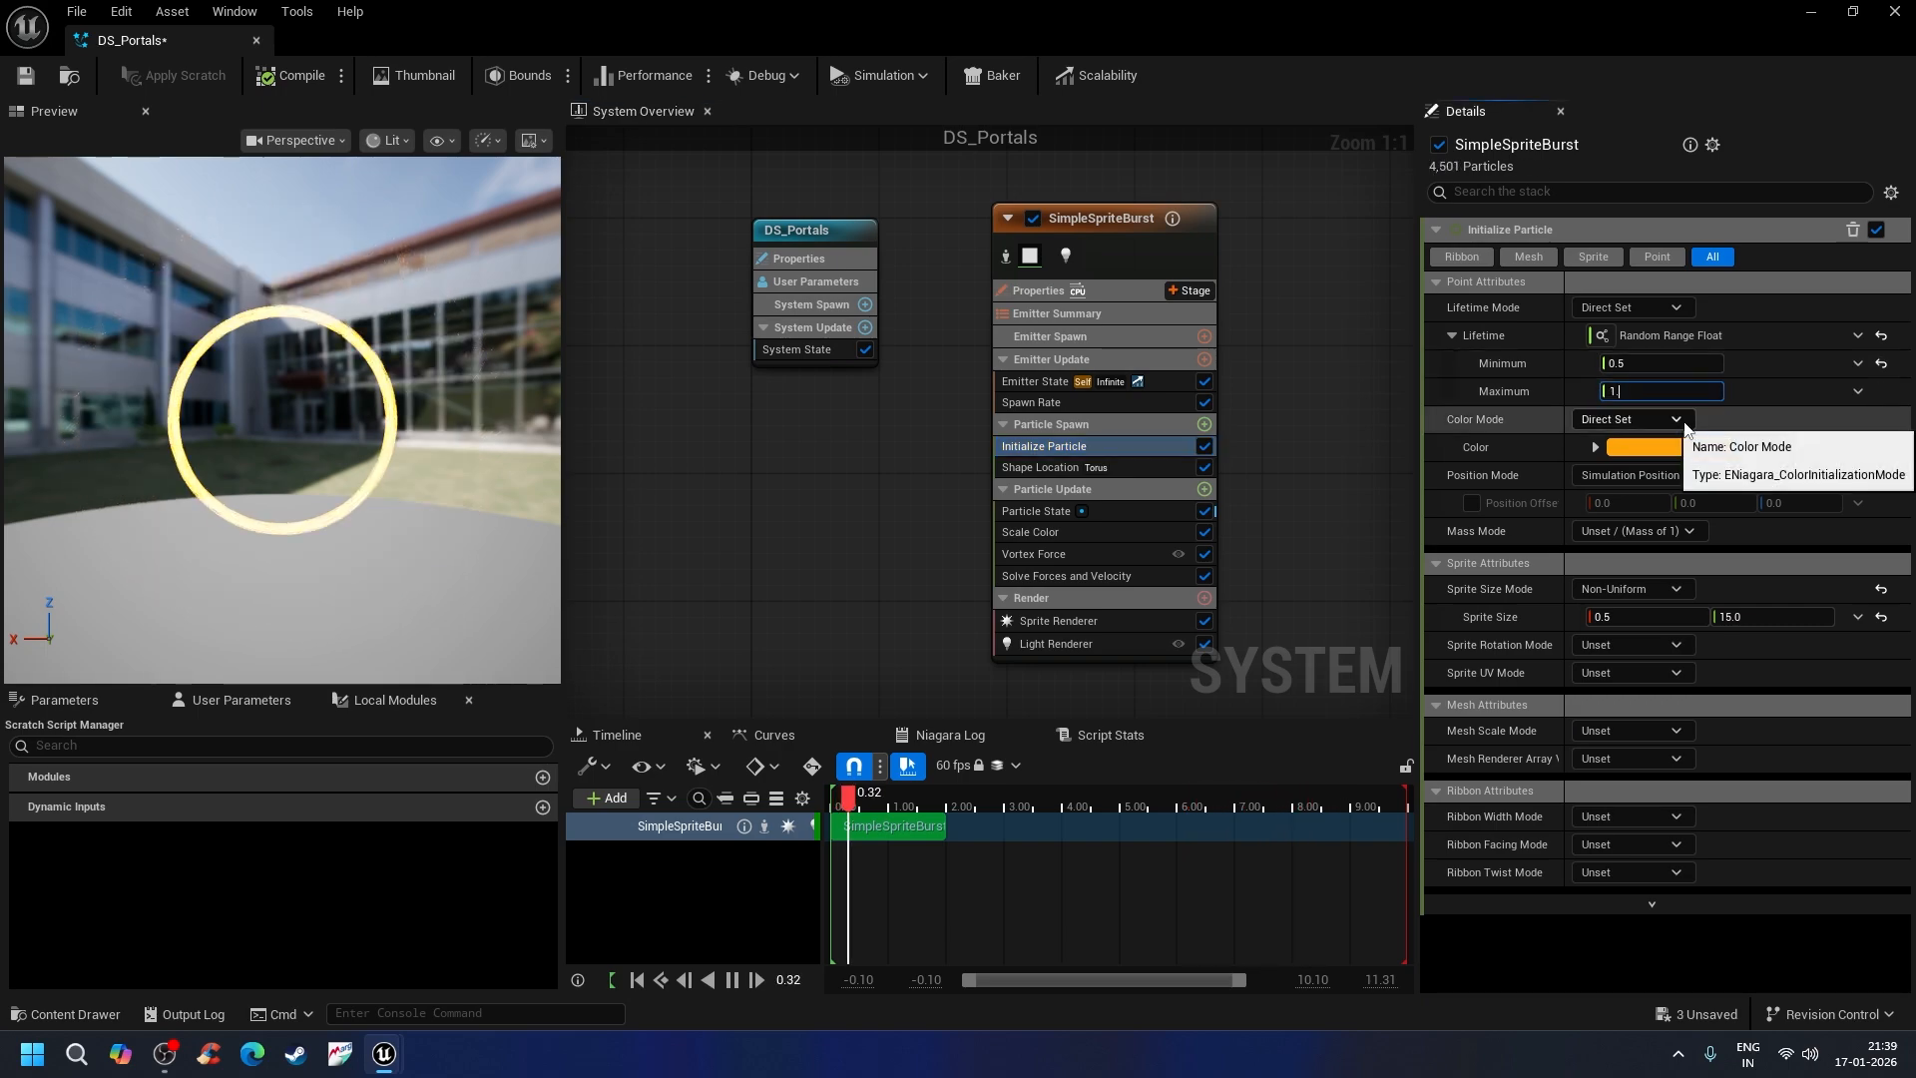
{"action": "left_click", "coordinate": [26, 77]}
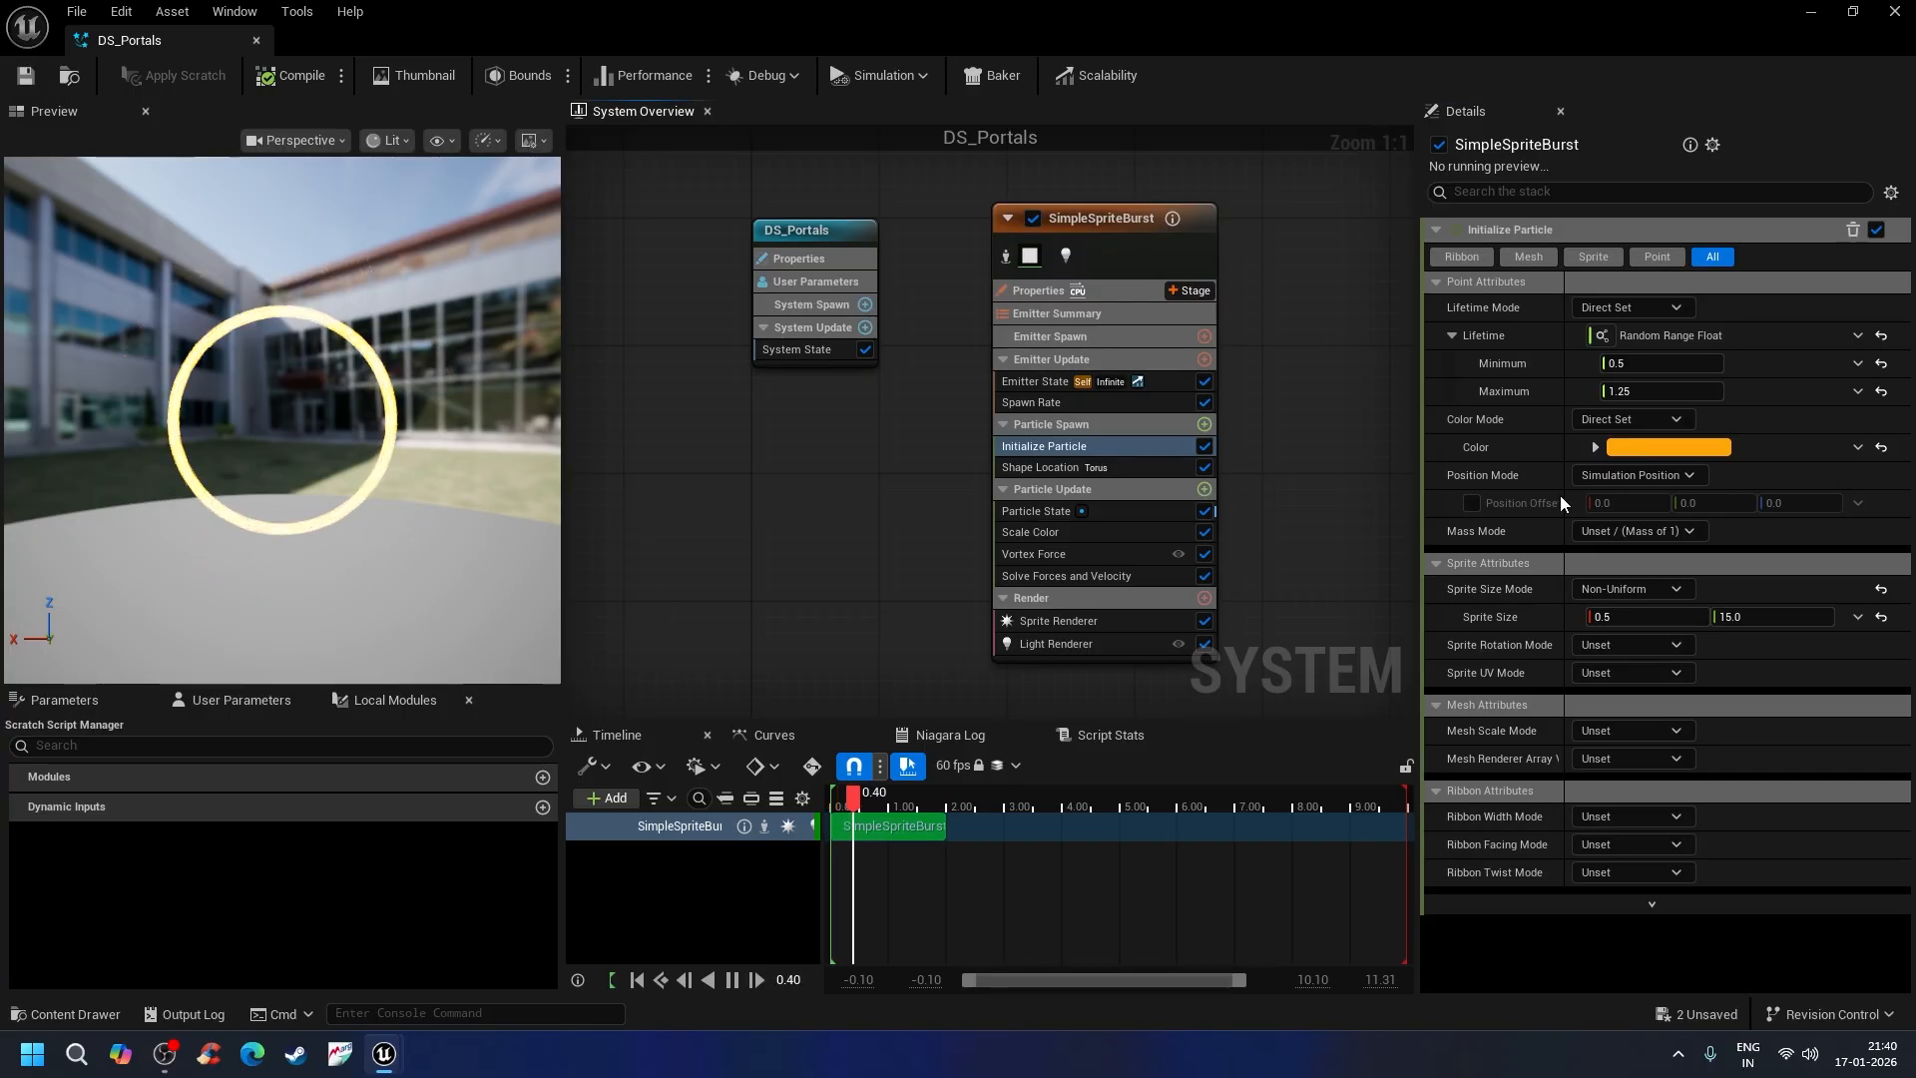
{"action": "left_click", "coordinate": [1895, 13]}
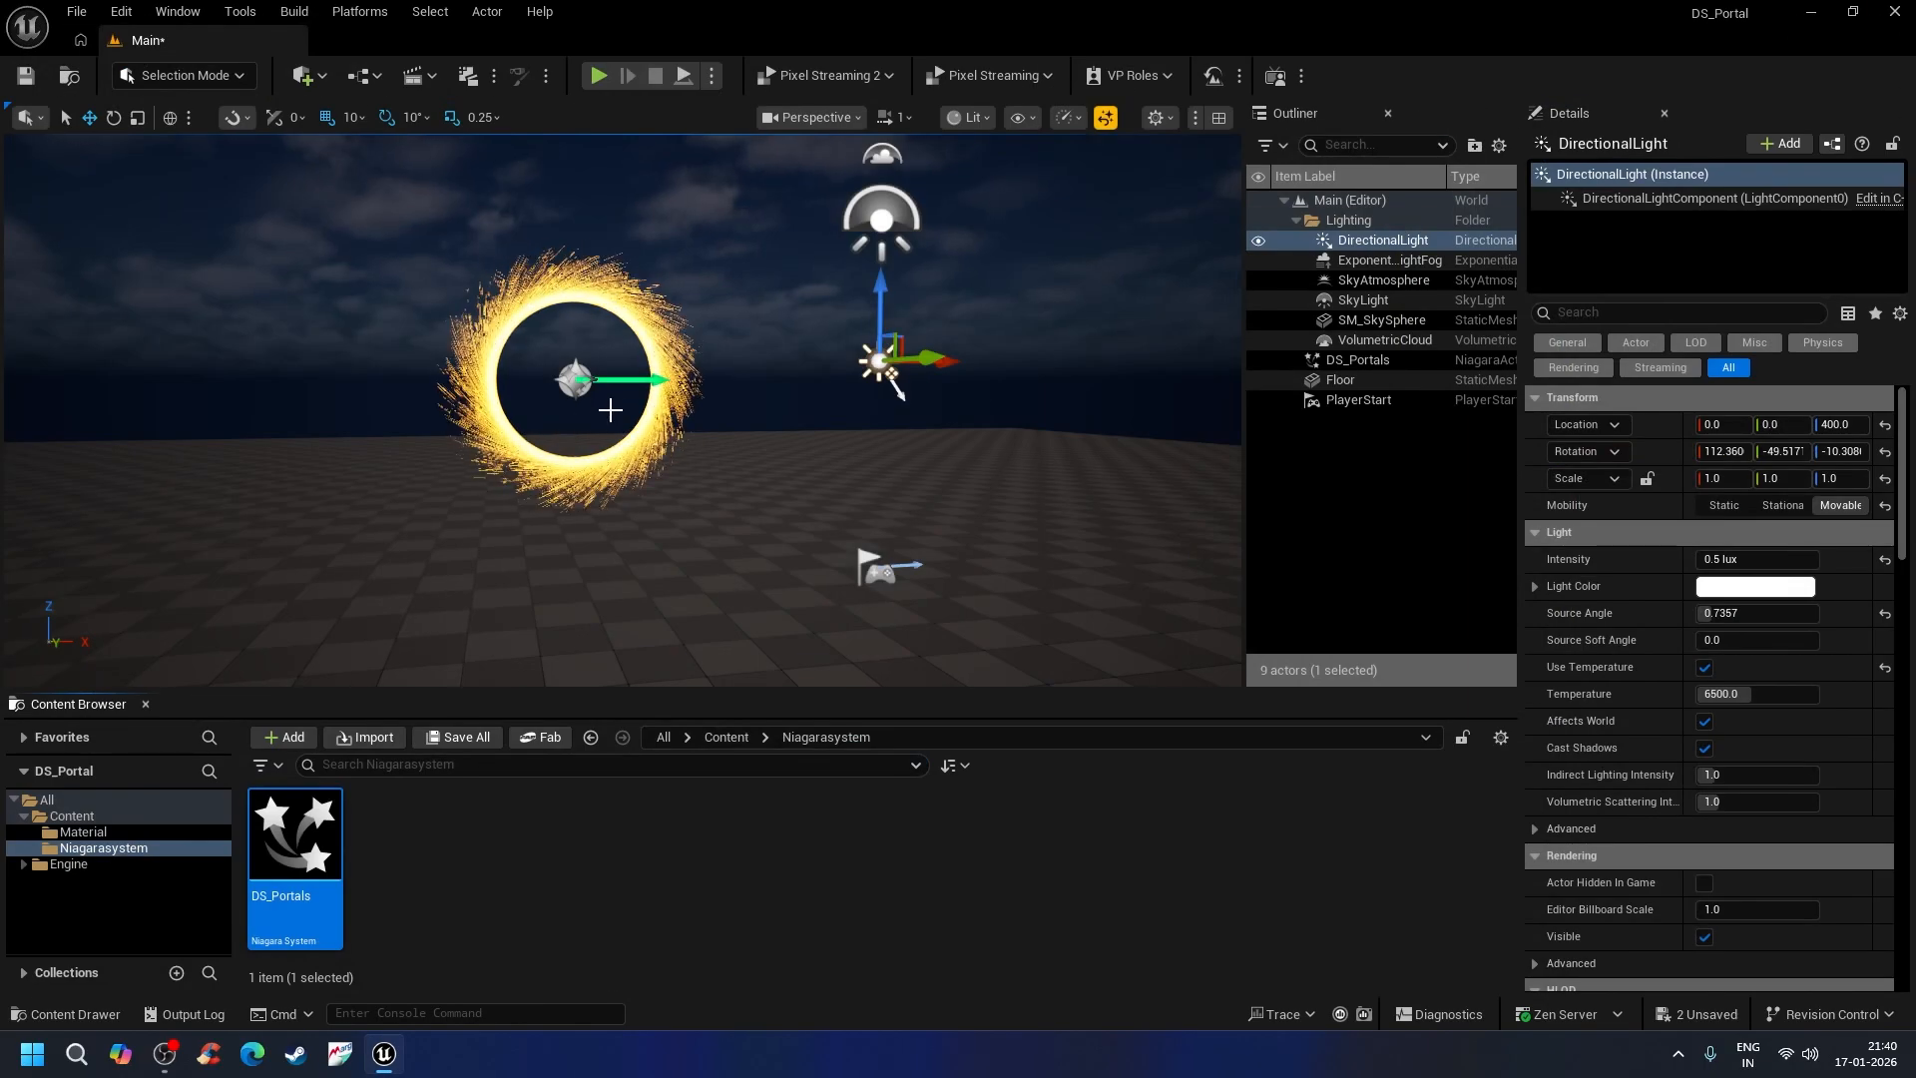
{"action": "left_click_drag", "start_coordinate": [609, 410], "coordinate": [604, 352], "text": "alt"}
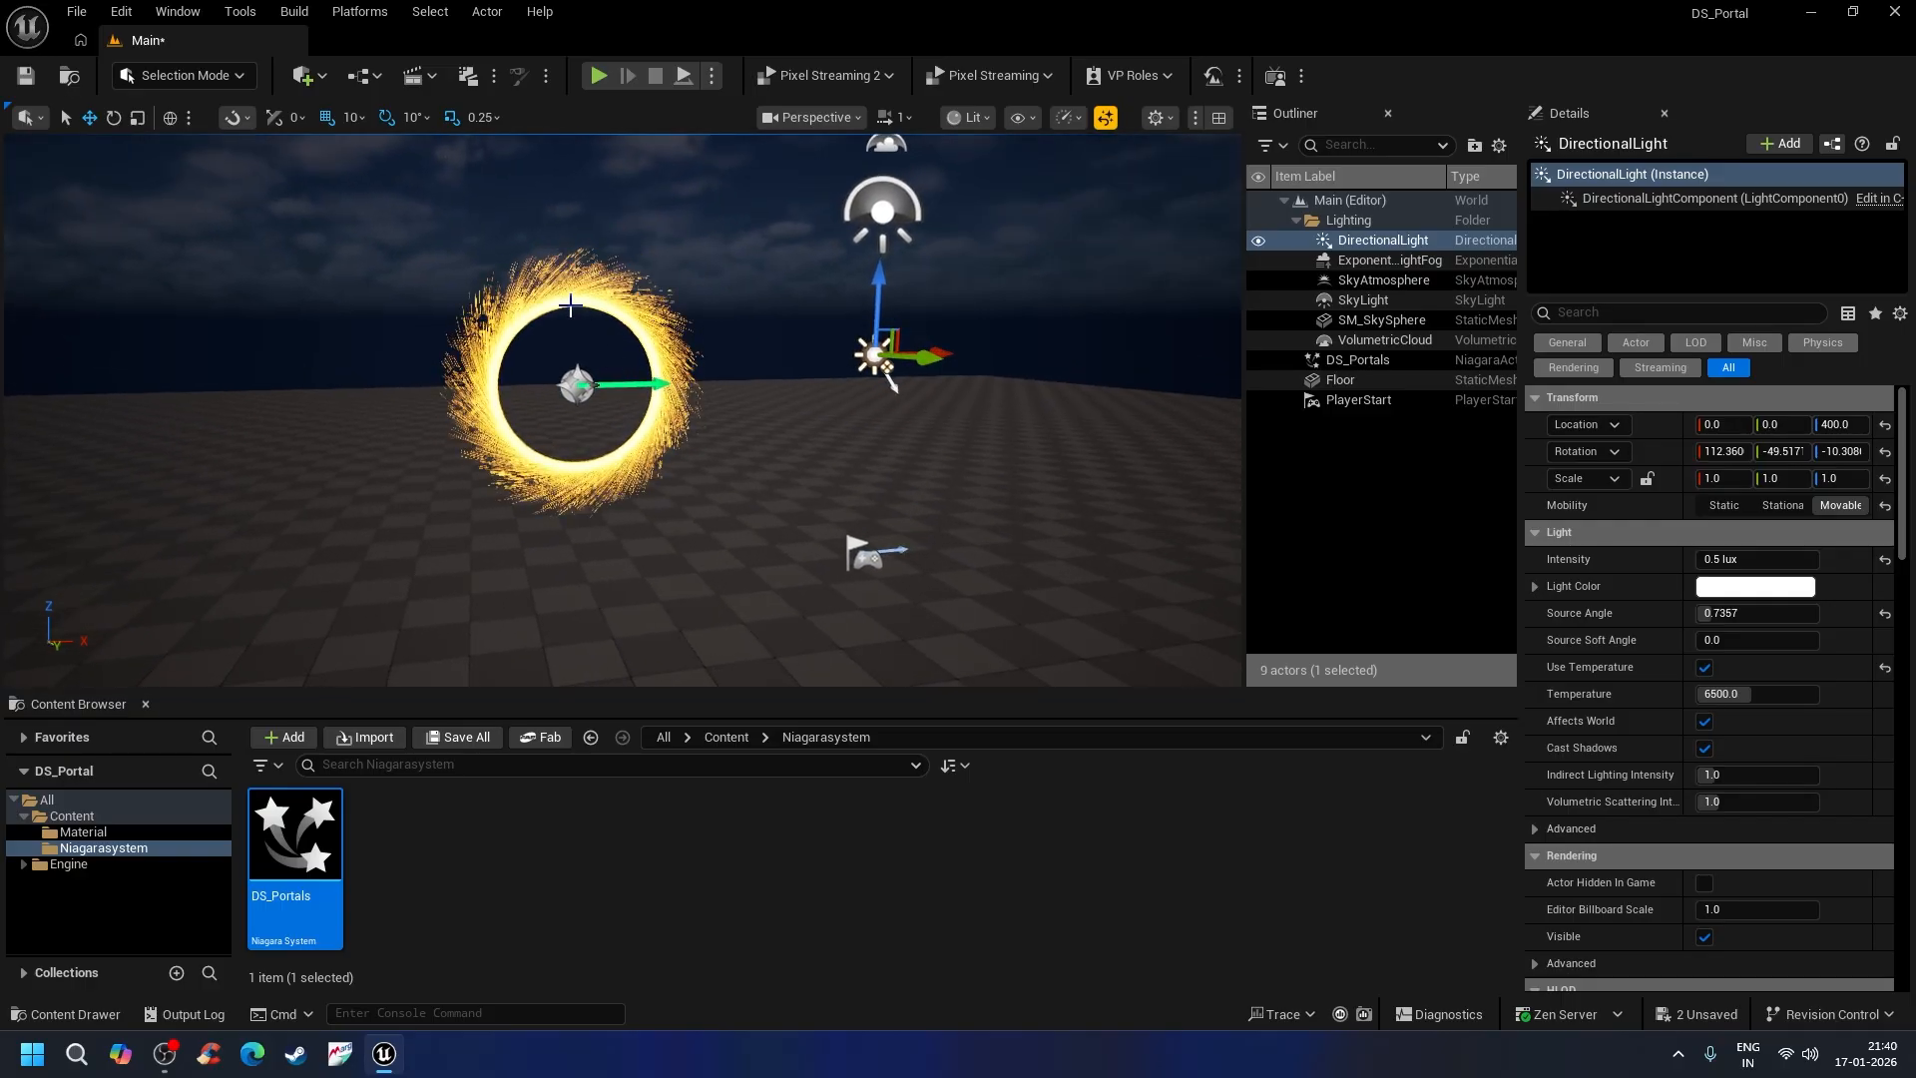
{"action": "scroll", "coordinate": [571, 305], "scroll_direction": "up", "scroll_amount": 2}
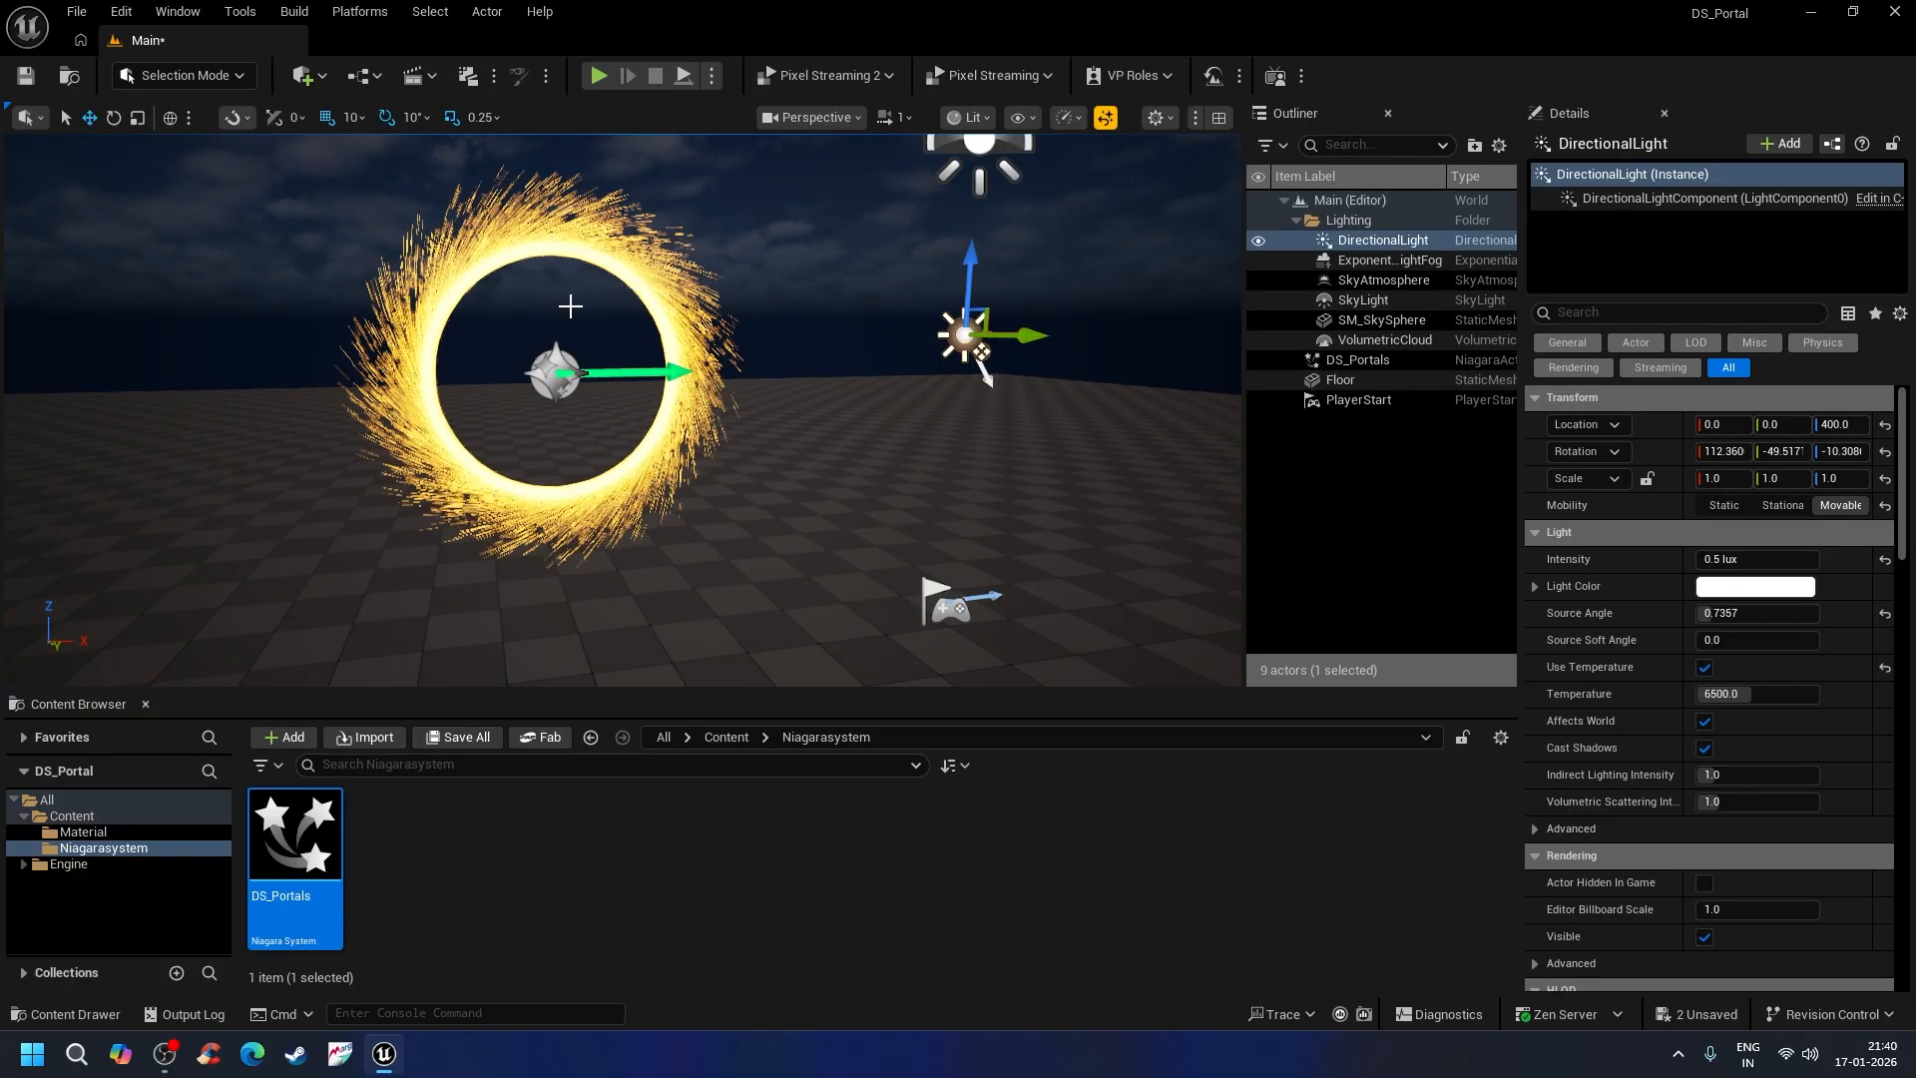
{"action": "left_click_drag", "start_coordinate": [595, 384], "coordinate": [596, 326], "text": "alt"}
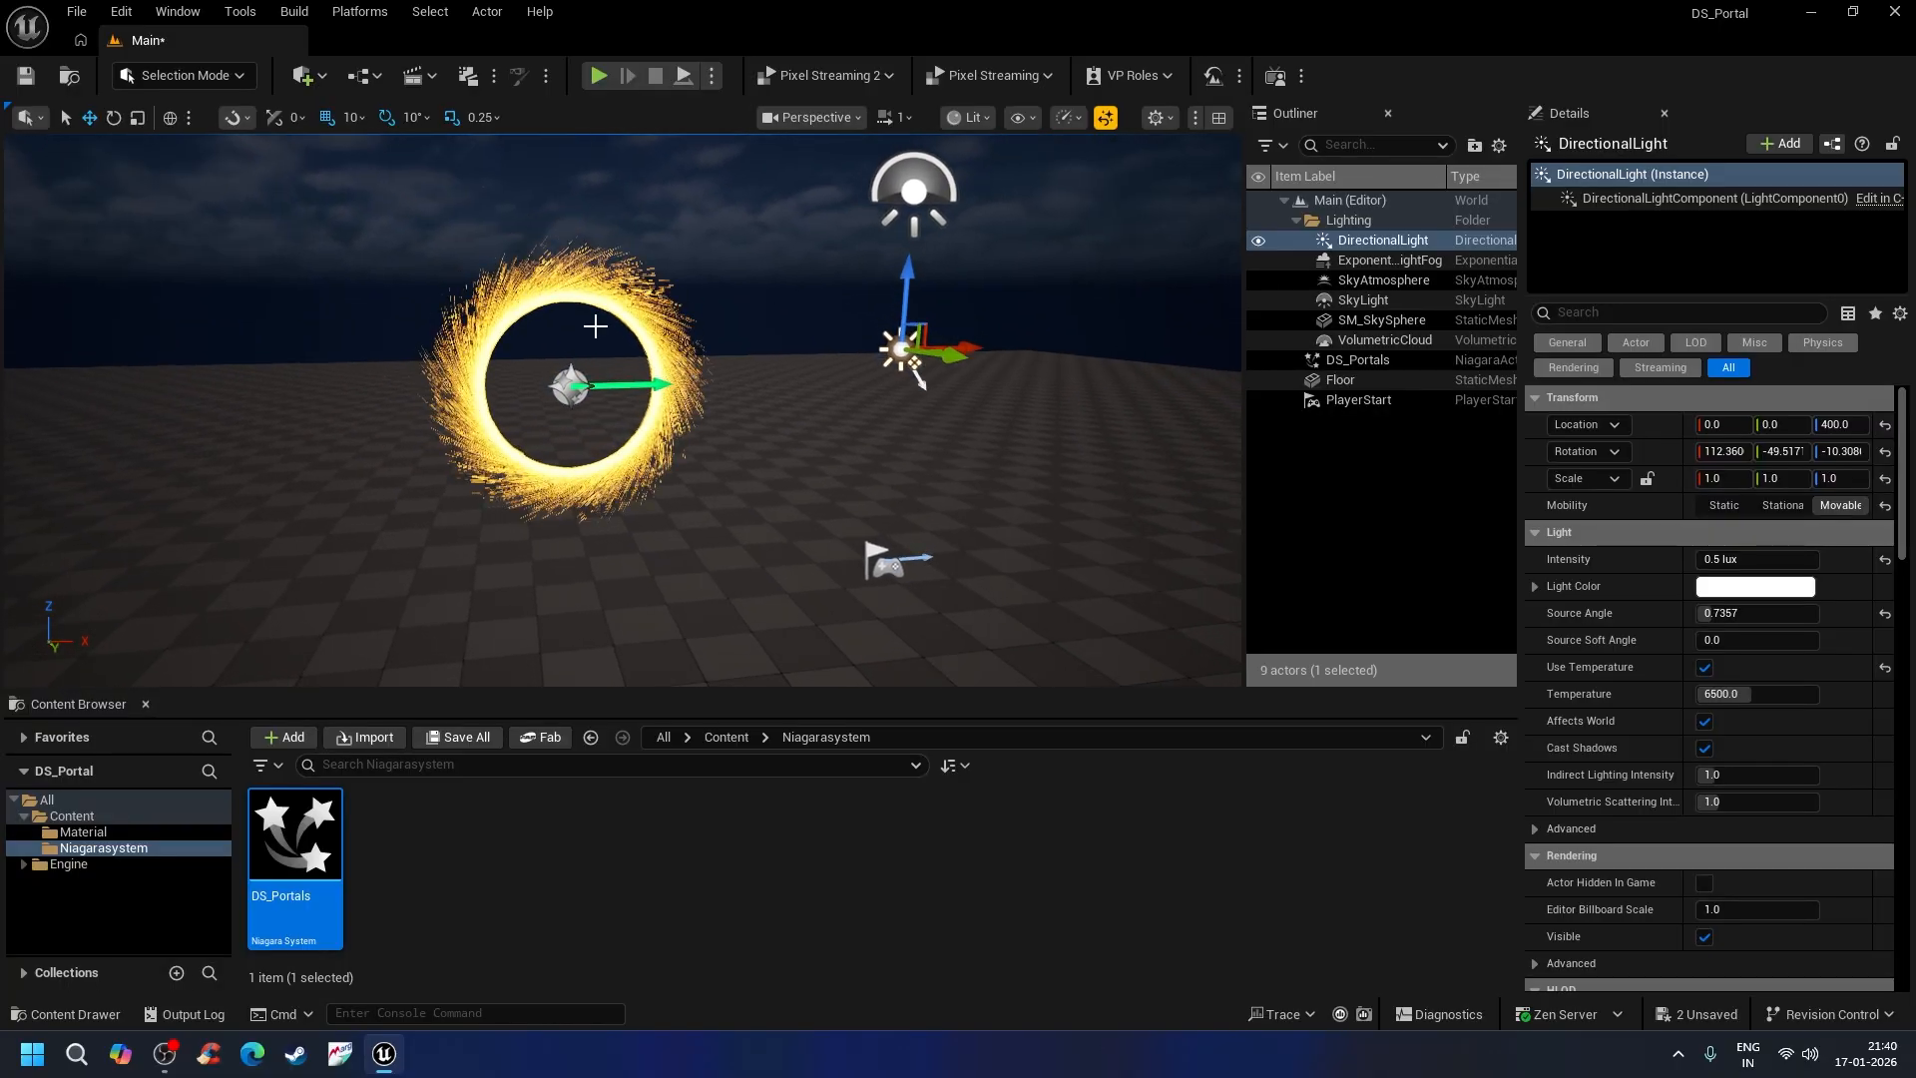